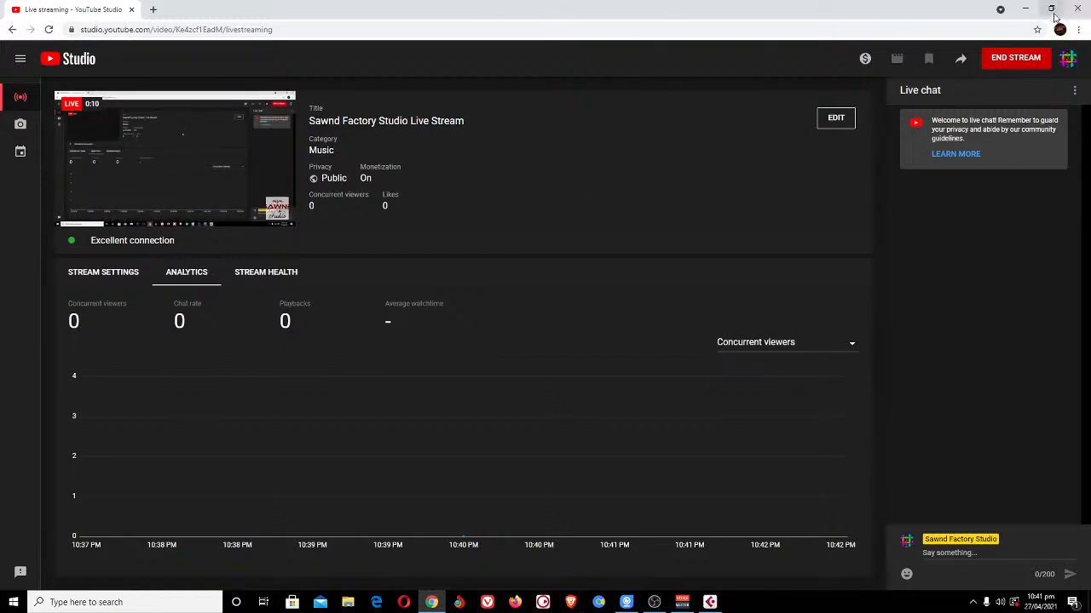
Minimise the browser and streaming windows and switch to the ROBO LIVE project in Cubase.
{"action": "left_click", "coordinate": [1022, 9]}
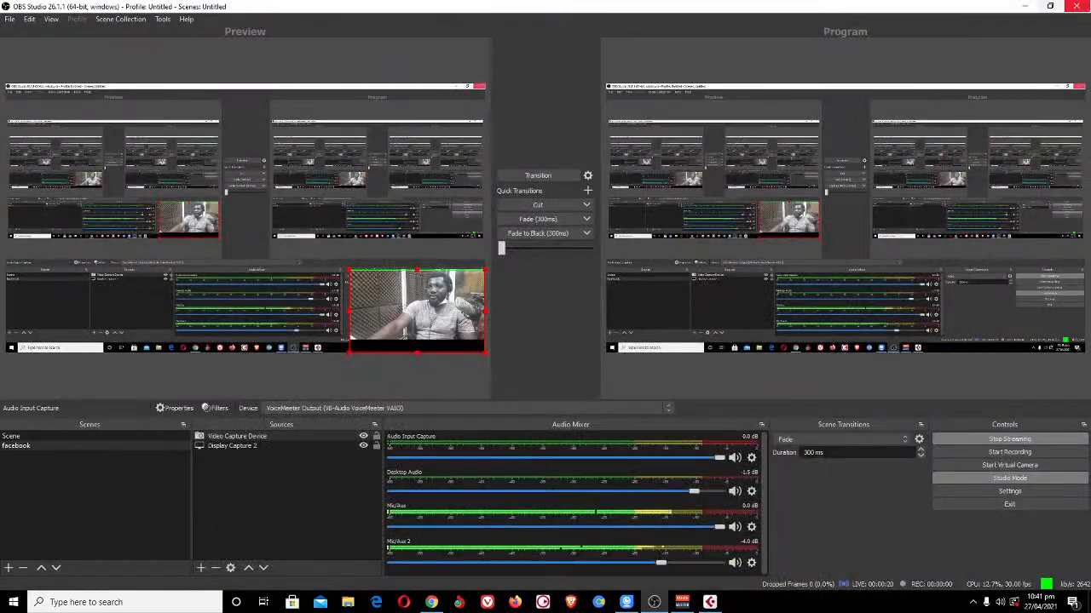
{"action": "left_click", "coordinate": [1021, 6]}
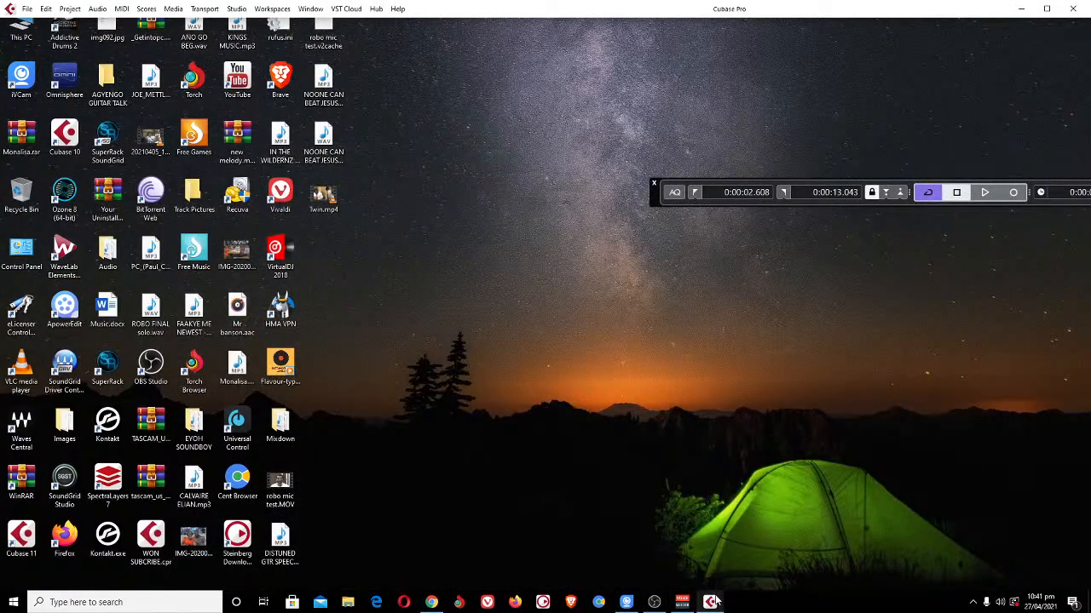
{"action": "mouse_move", "coordinate": [712, 603]}
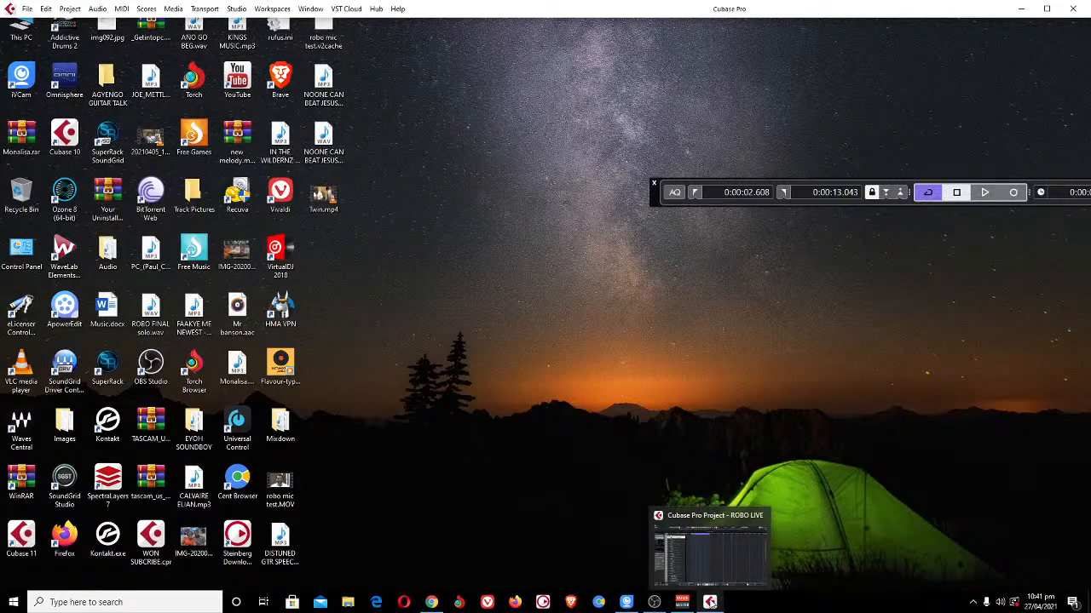
{"action": "left_click", "coordinate": [718, 576]}
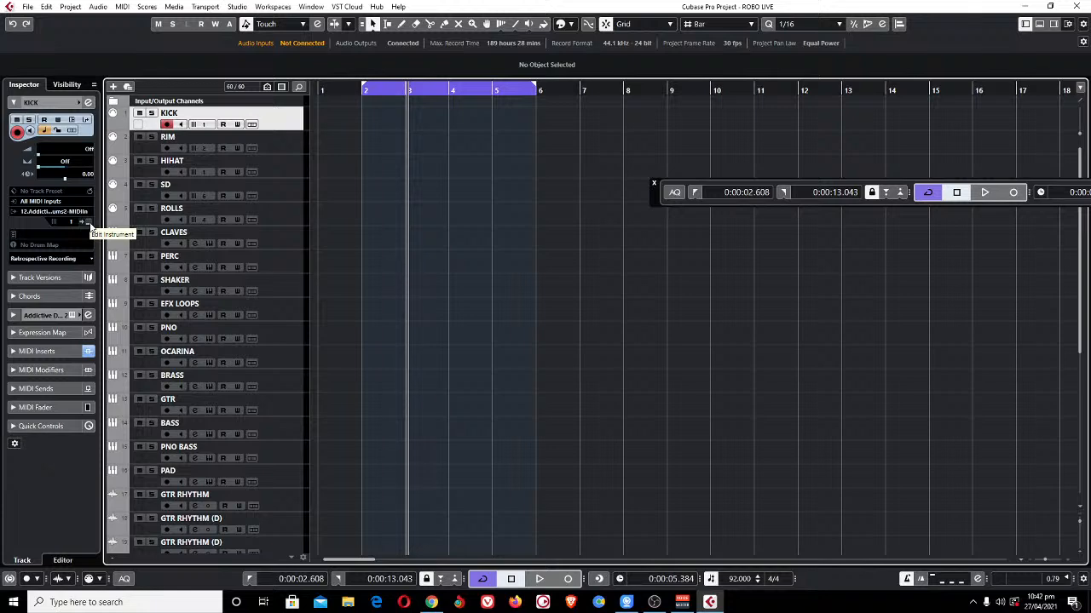
Examine the drum kit loaded in the KICK track's Addictive Drums 2 instrument, then close the instrument.
{"action": "left_click", "coordinate": [89, 222]}
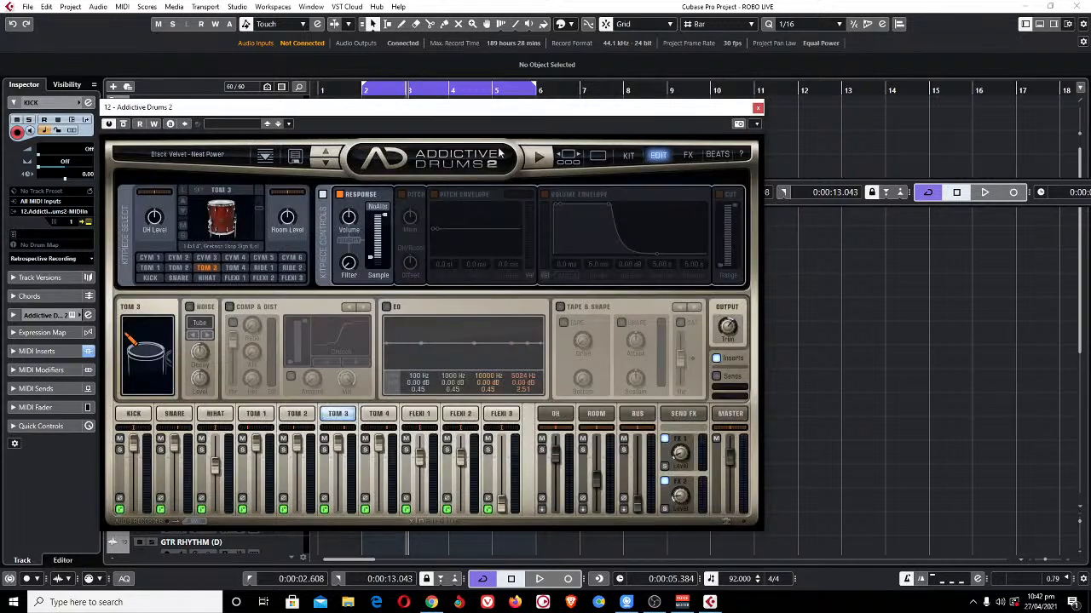
{"action": "left_click", "coordinate": [628, 157]}
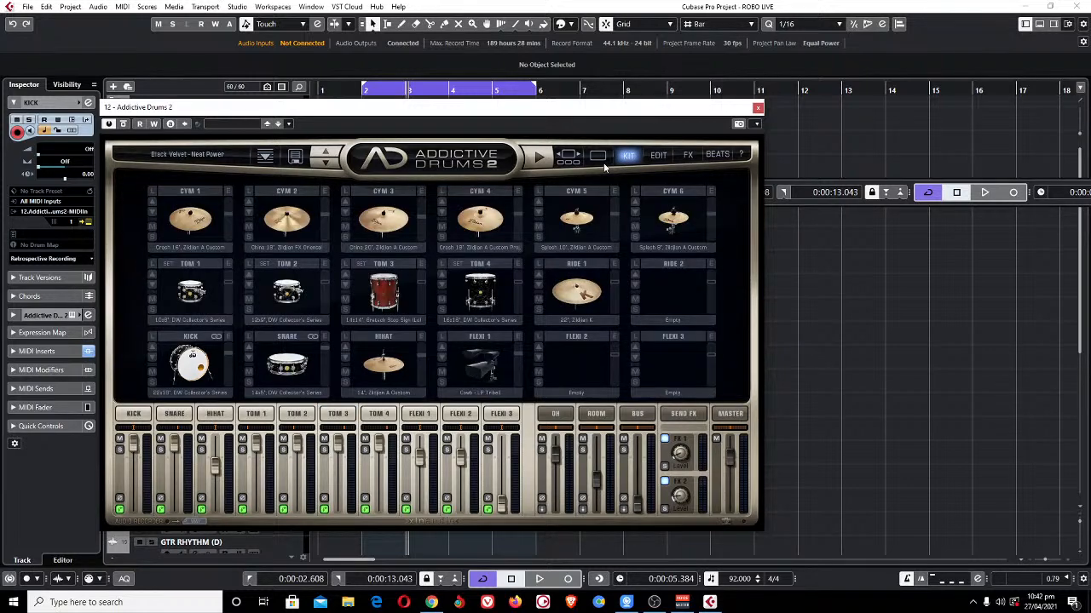
{"action": "left_click", "coordinate": [758, 109]}
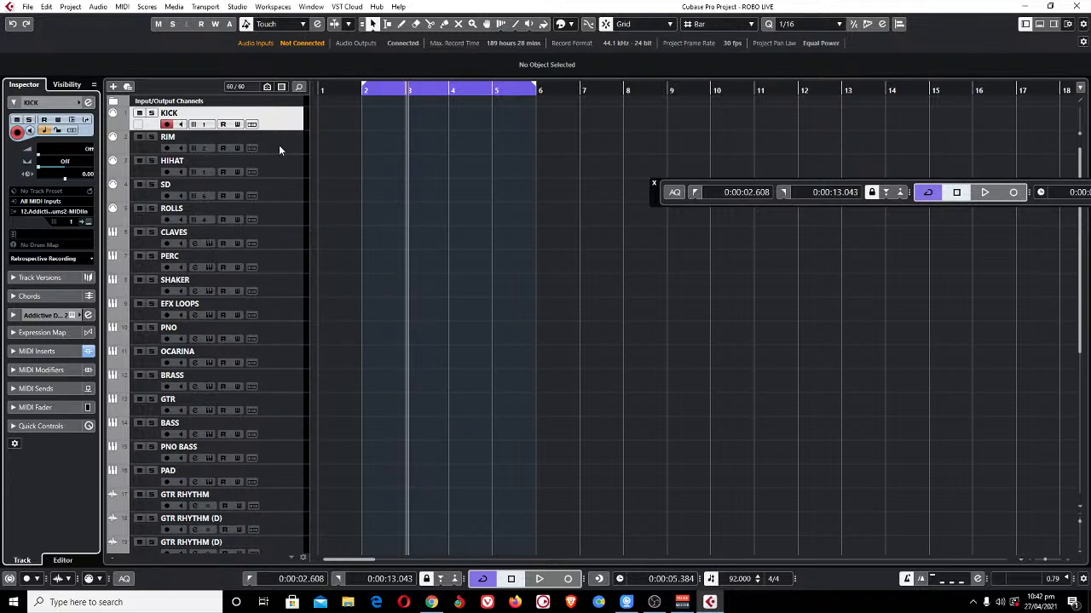
Examine the Shakers groove elements in the SHAKER track's Stylus RMX instrument, then close it.
{"action": "left_click", "coordinate": [286, 293]}
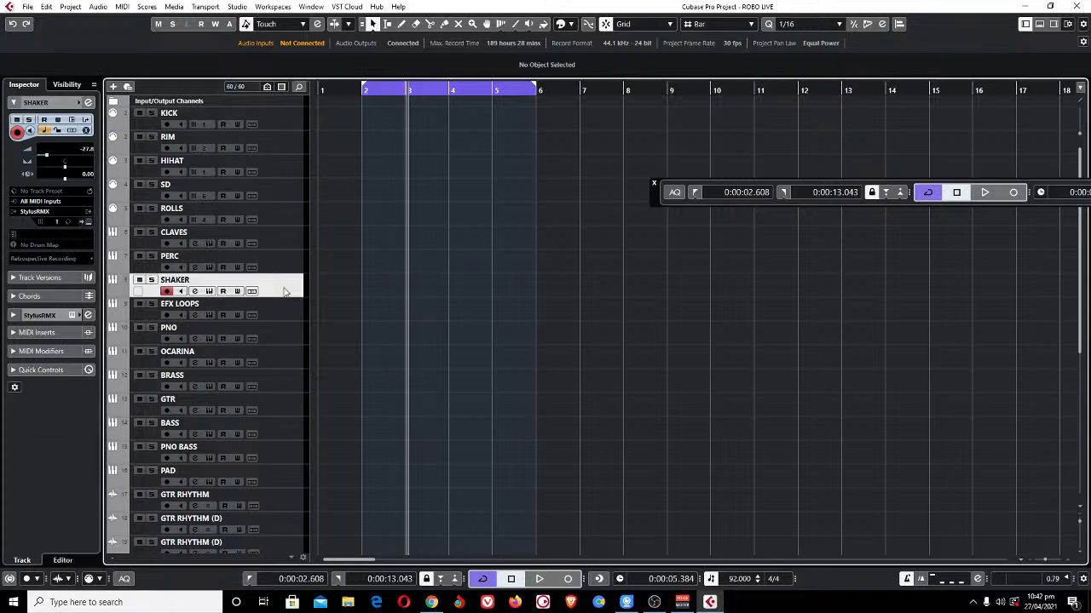
{"action": "left_click", "coordinate": [87, 224]}
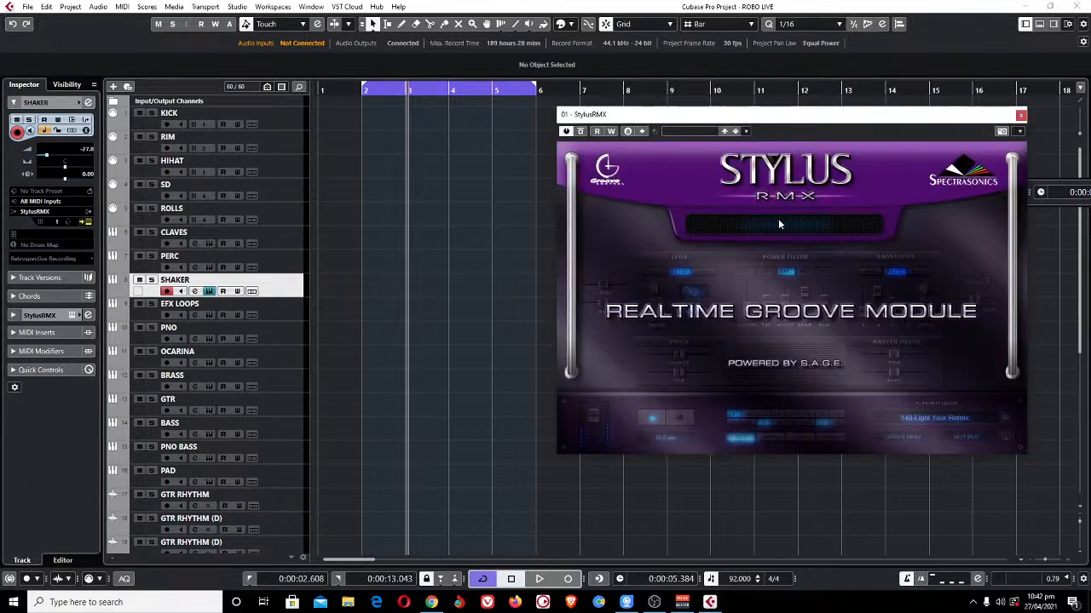
{"action": "left_click", "coordinate": [792, 224]}
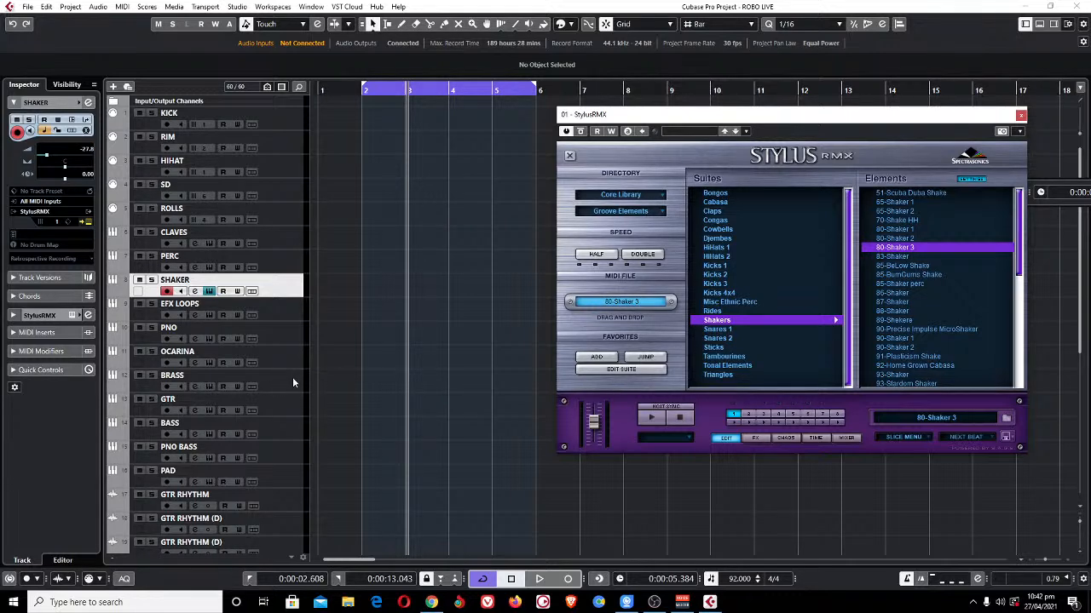
{"action": "key", "text": "Escape"}
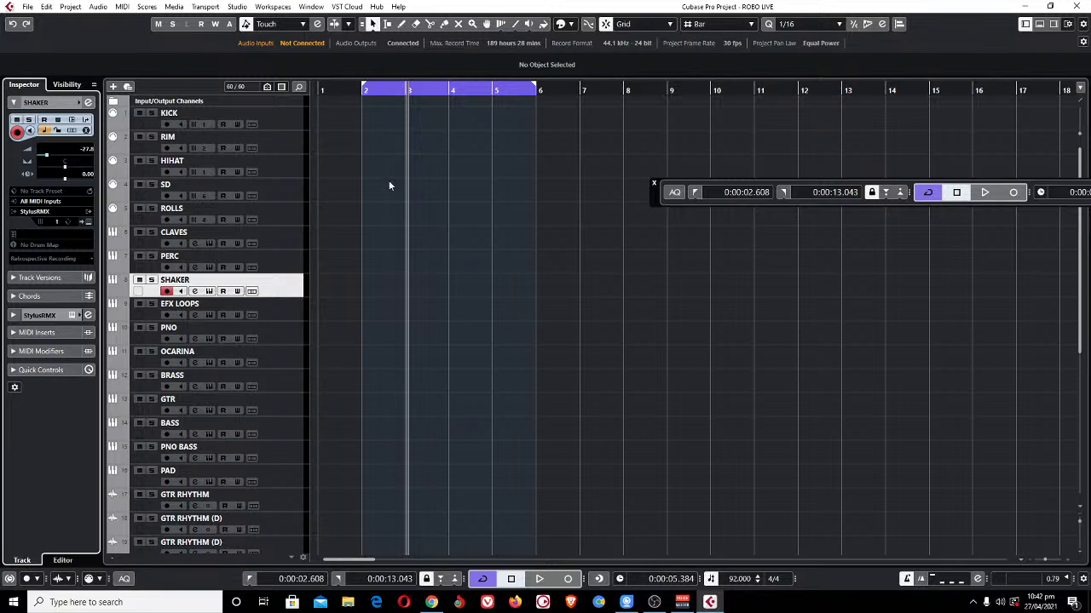
Record a kick pattern on the KICK track over the loop from bar 2 to bar 6.
{"action": "left_click", "coordinate": [296, 122]}
{"action": "key", "text": "KP_1"}
{"action": "key", "text": "space"}
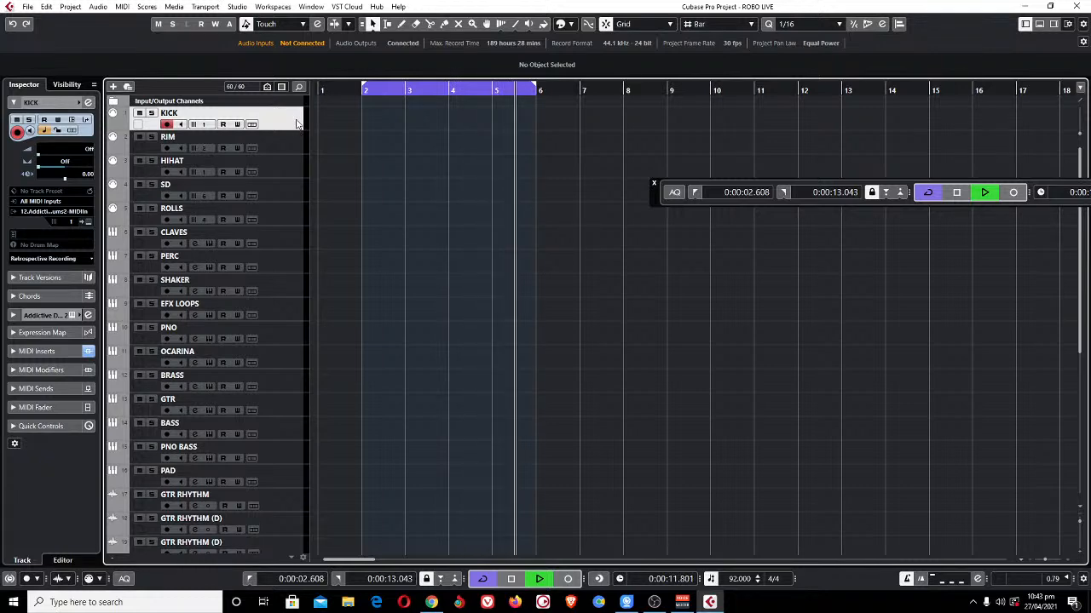
{"action": "key", "text": "KP_Multiply"}
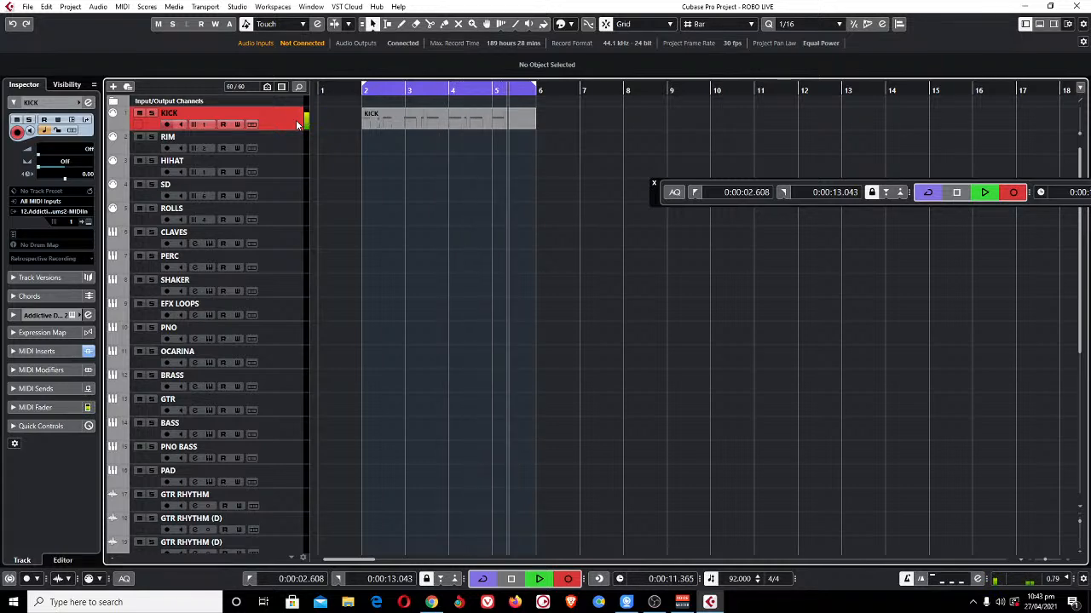
{"action": "key", "text": "KP_Multiply"}
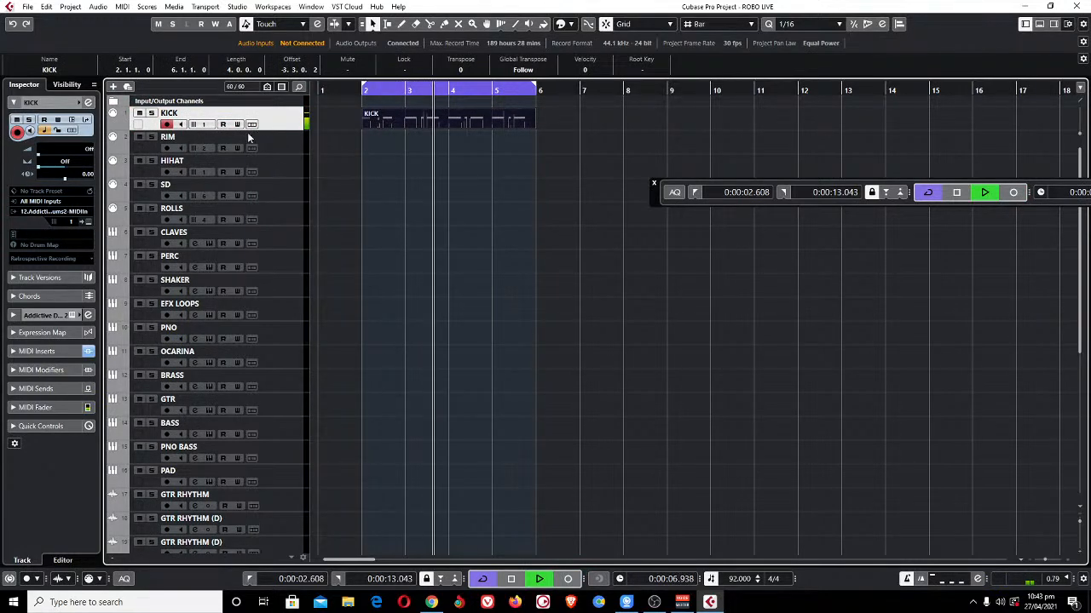
Record a hi-hat pattern on the HIHAT track over the four-bar loop while playback continues.
{"action": "left_click", "coordinate": [282, 170]}
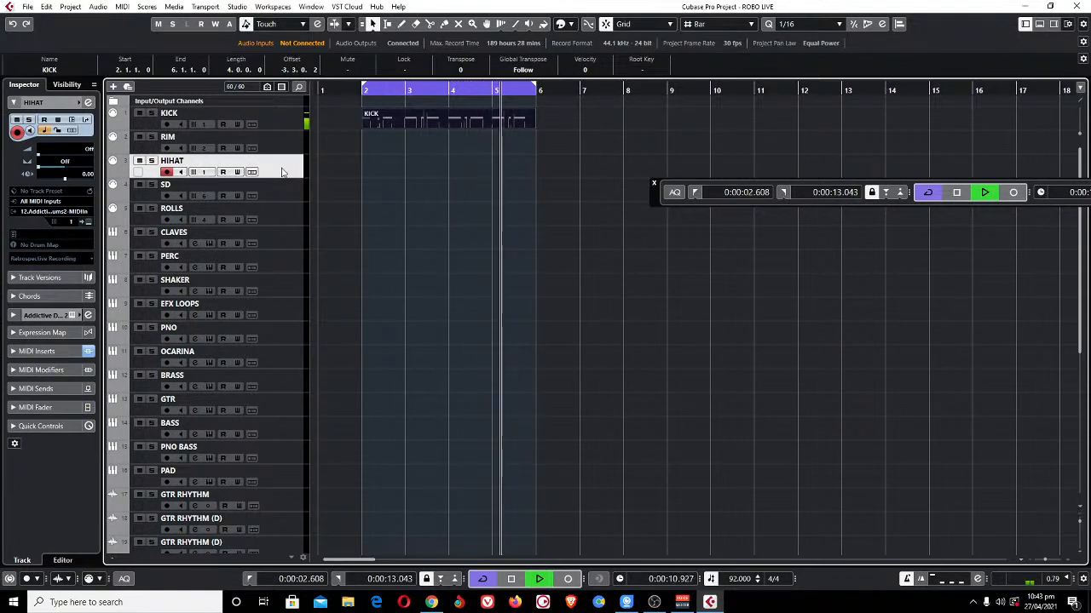
{"action": "key", "text": "KP_Multiply"}
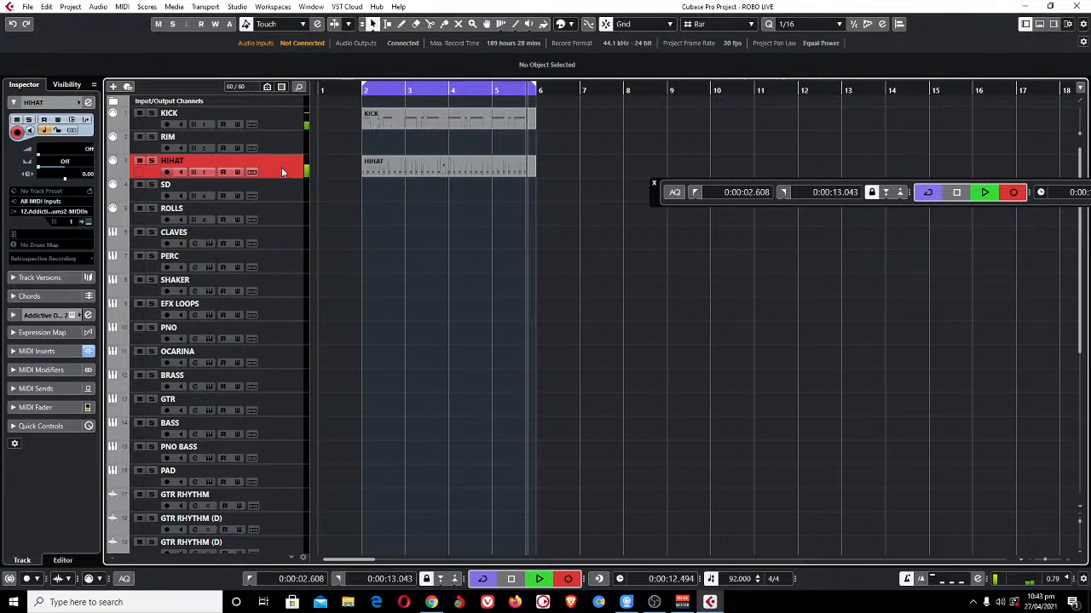
{"action": "key", "text": "KP_Multiply"}
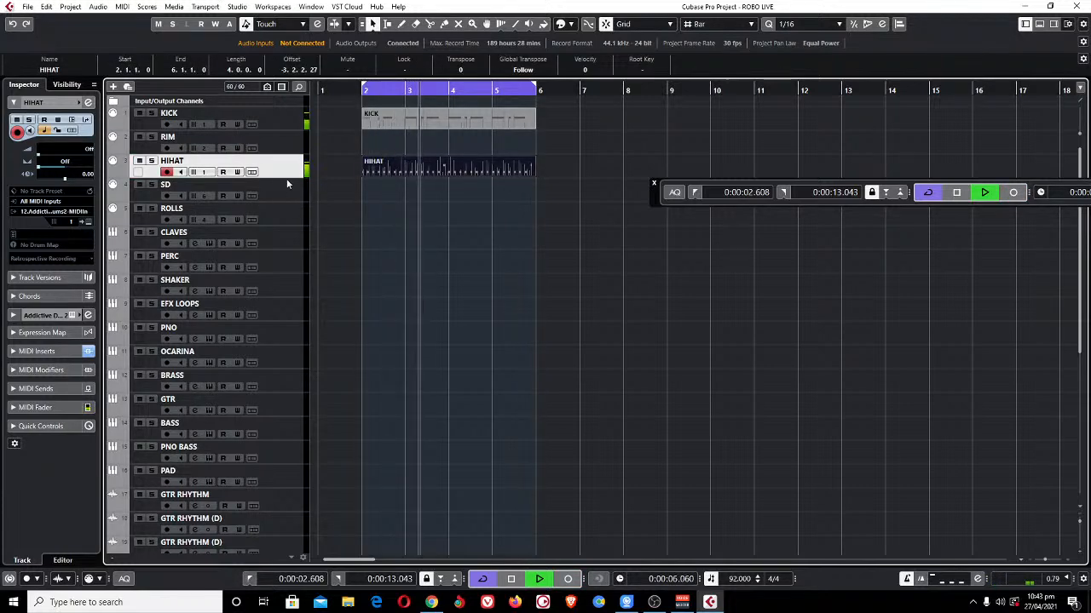
Record a snare pattern on the SD track over the four-bar loop and deselect the recorded part.
{"action": "left_click", "coordinate": [289, 190]}
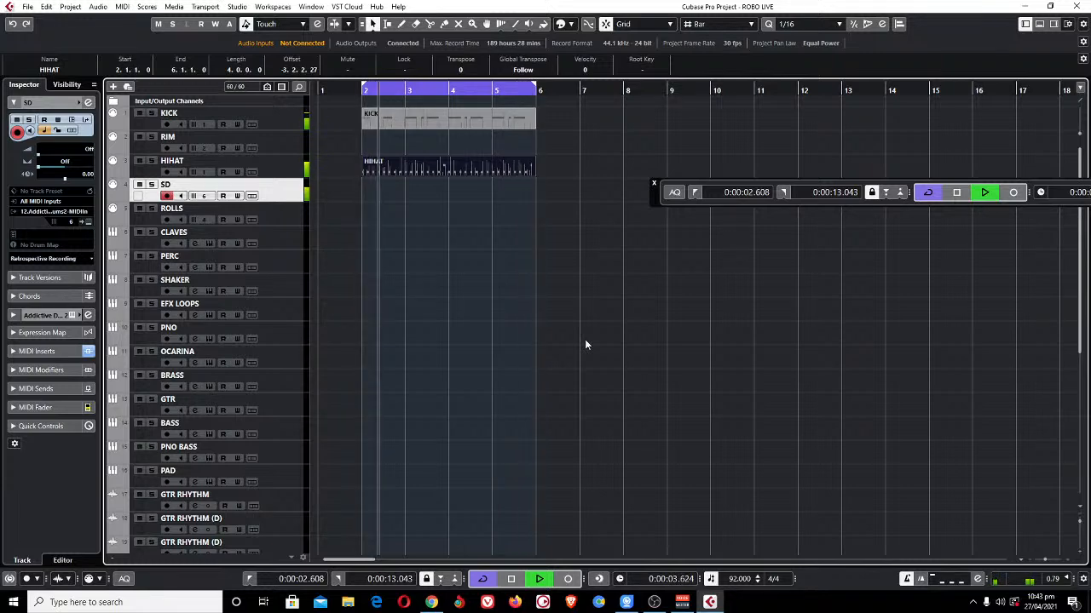
{"action": "key", "text": "KP_Multiply"}
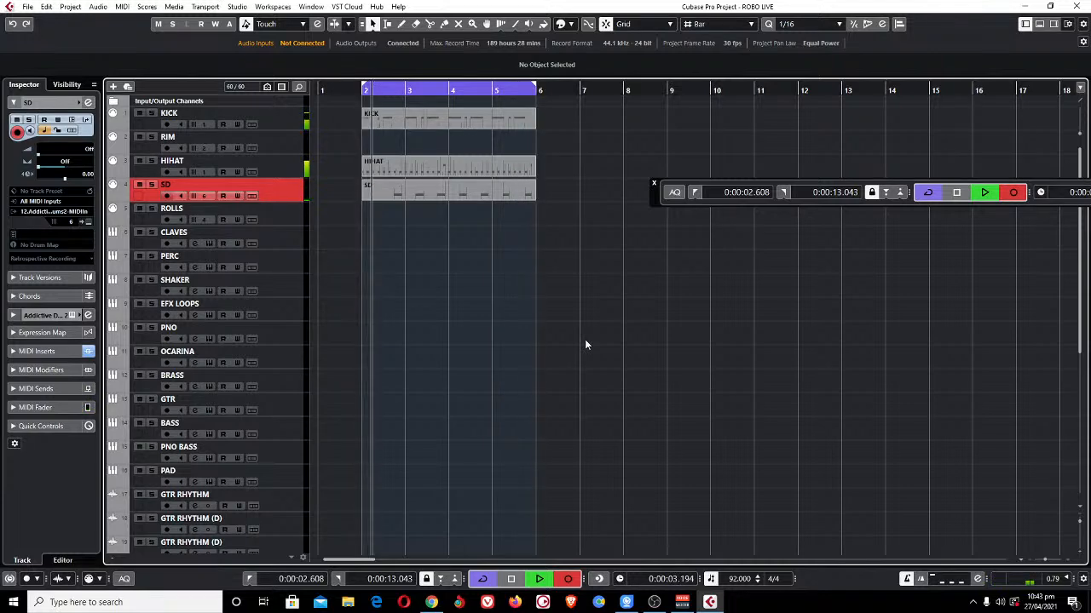
{"action": "key", "text": "KP_Multiply"}
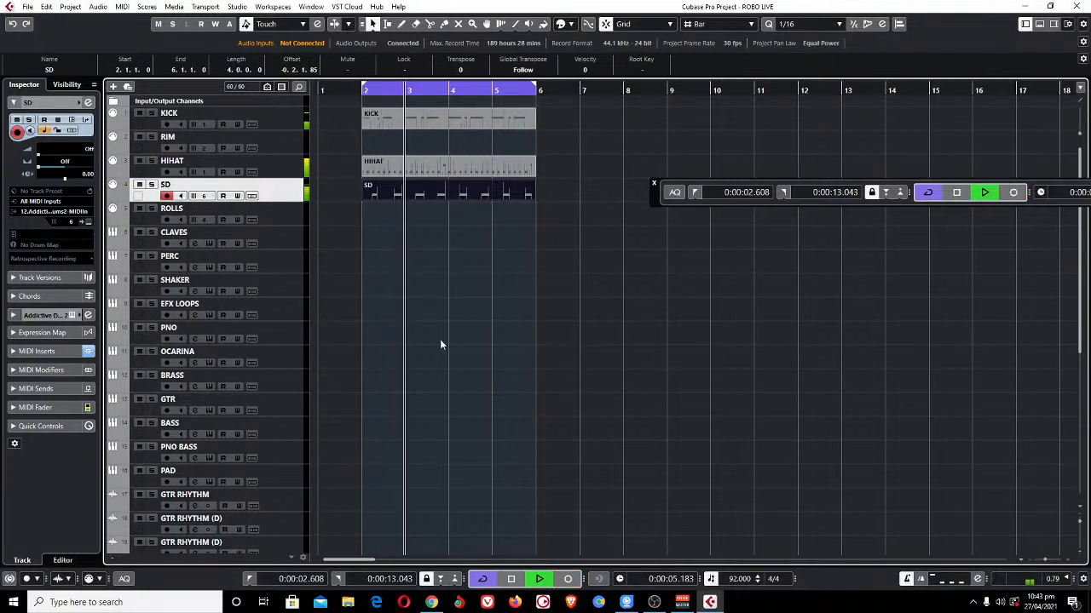
{"action": "left_click", "coordinate": [690, 372]}
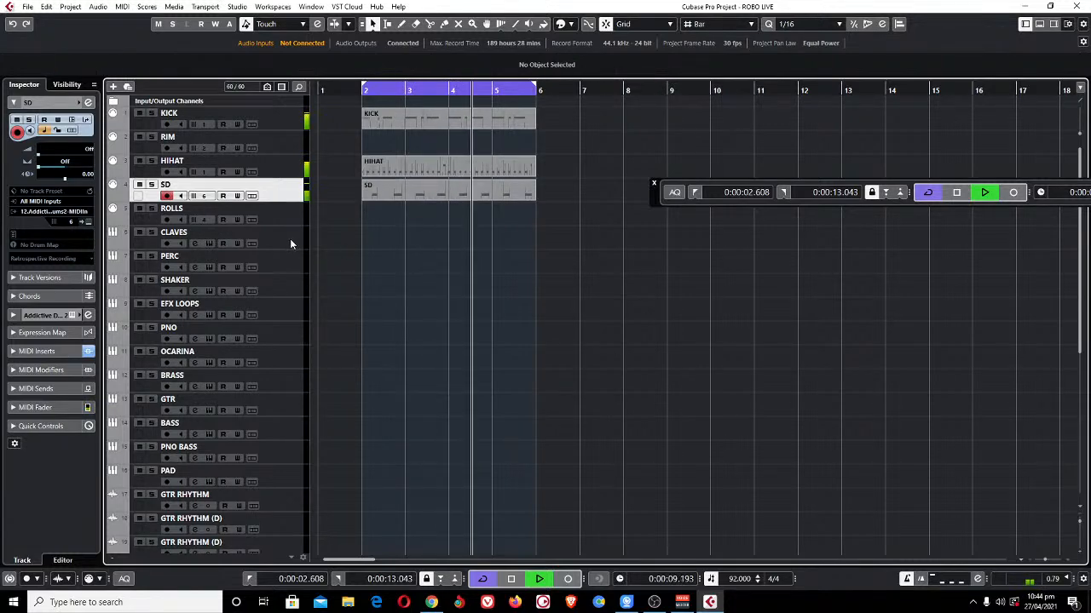
Stop playback, open the SHAKER track's Stylus RMX, audition 80-Shaker 2 and choose the 80-Shaker 3 groove.
{"action": "left_click", "coordinate": [291, 285]}
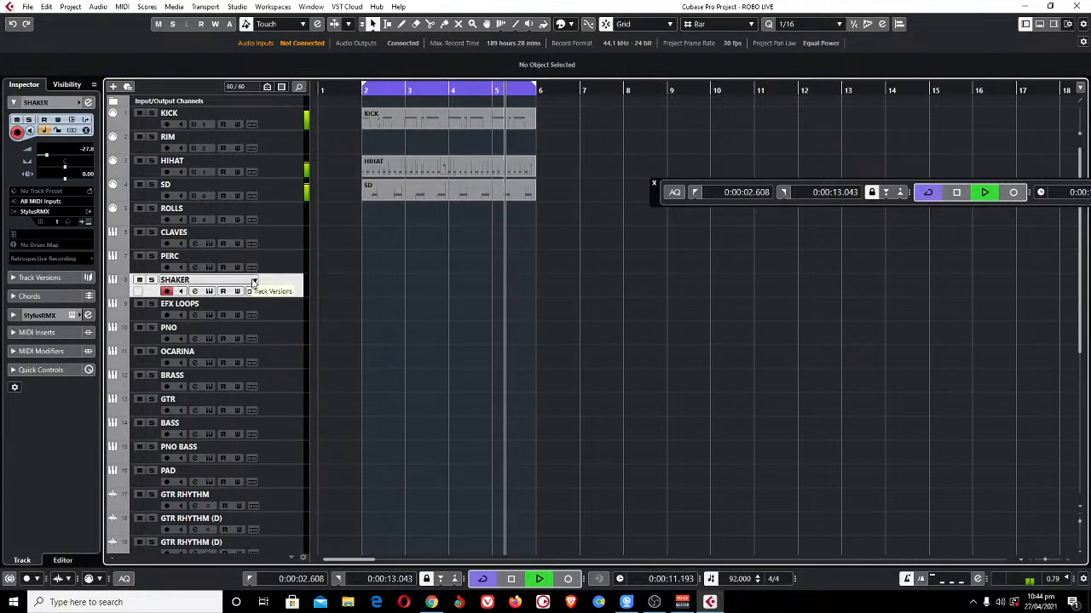
{"action": "key", "text": "space"}
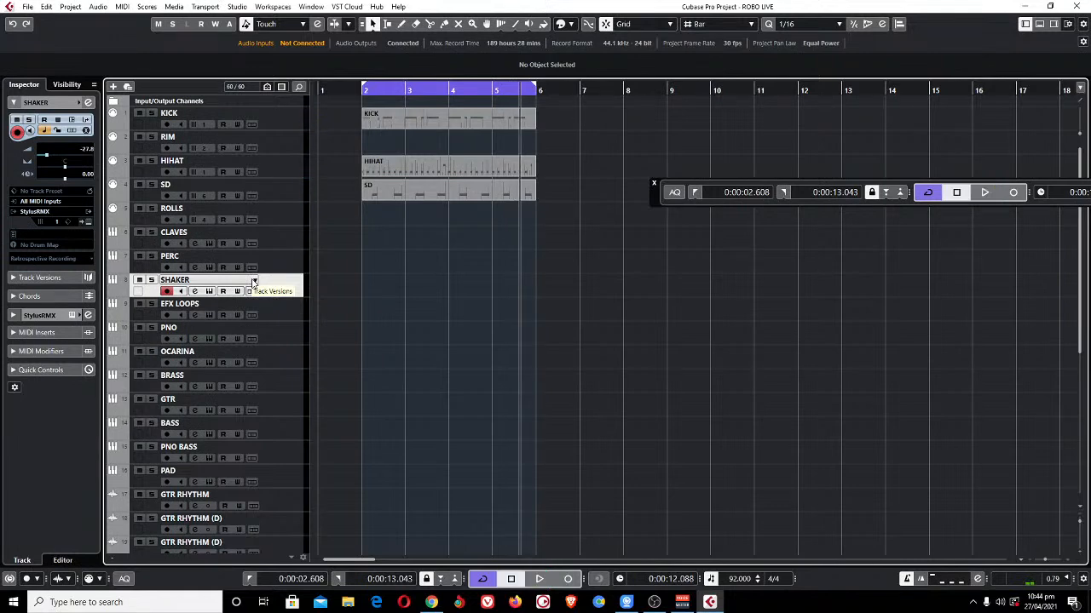
{"action": "left_click", "coordinate": [86, 223]}
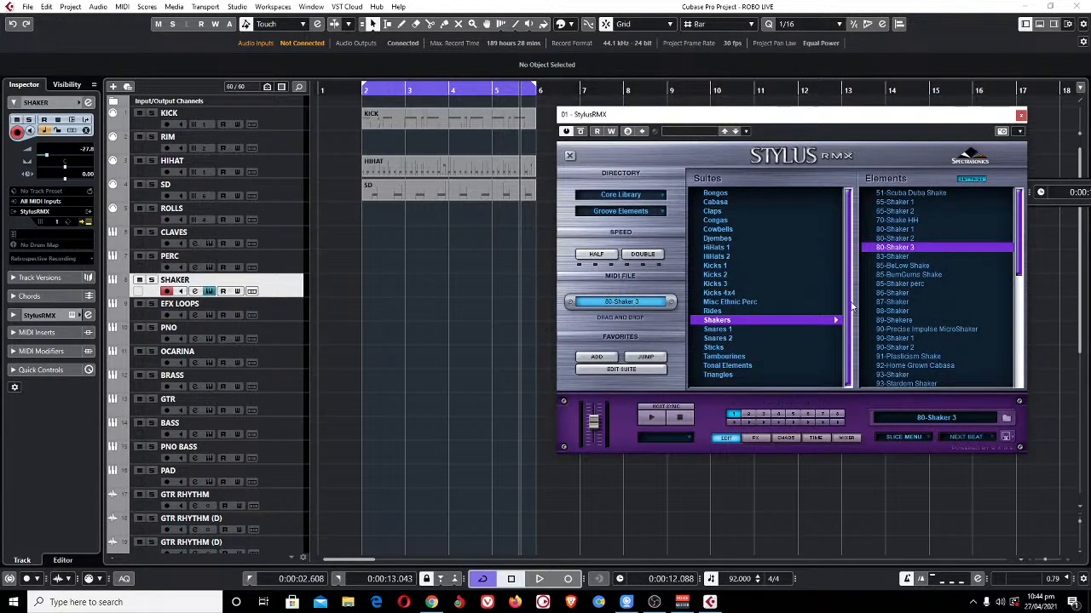
{"action": "left_click", "coordinate": [894, 239]}
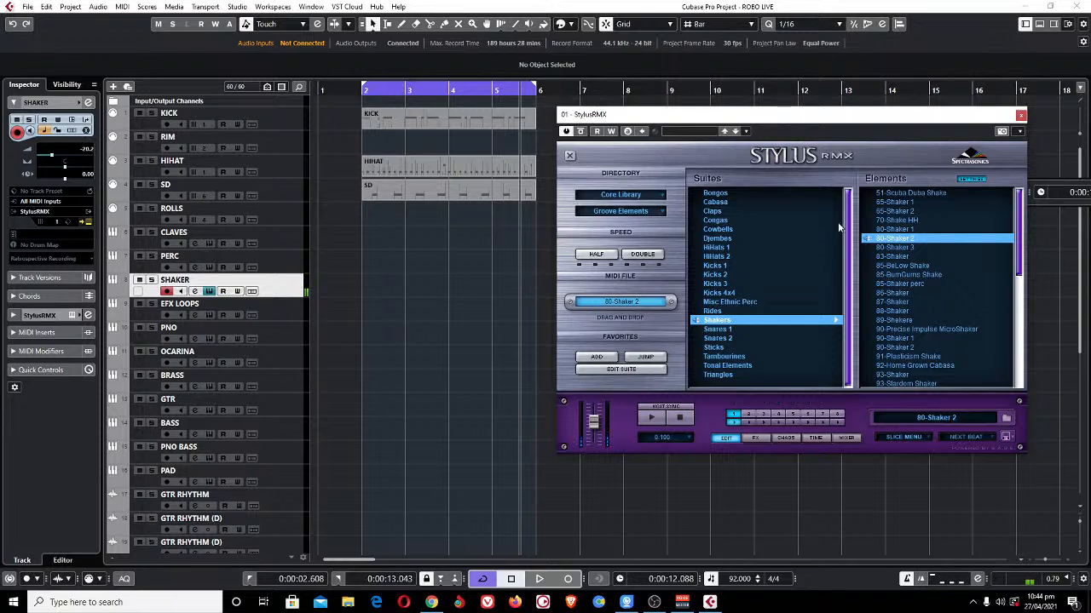
{"action": "left_click", "coordinate": [894, 248]}
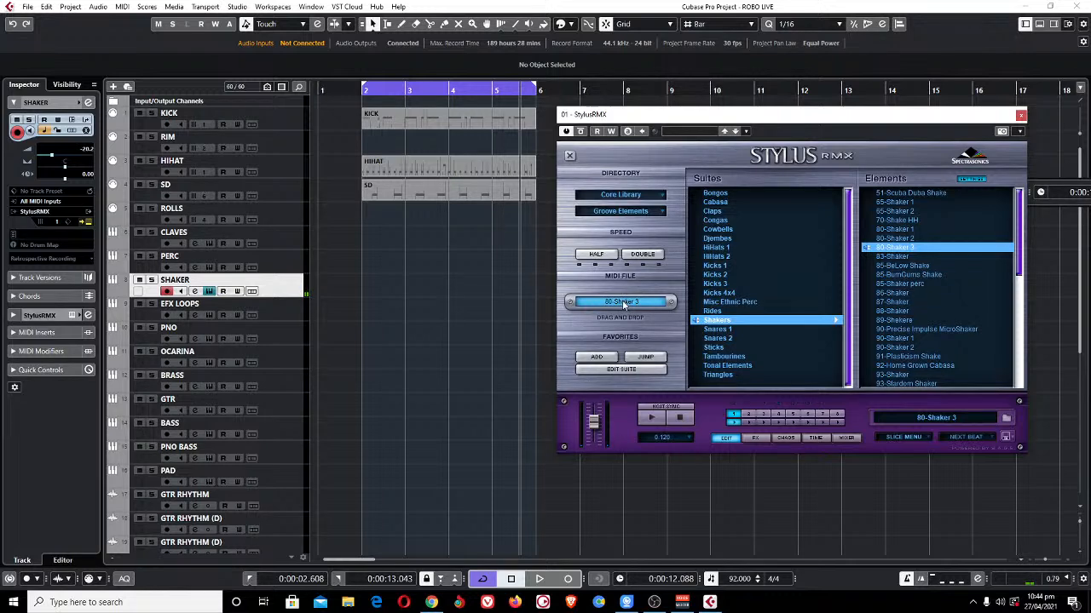
Place the 80-Shaker 3 MIDI groove on the SHAKER track at bar 2, close Stylus RMX and play the loop.
{"action": "left_click_drag", "start_coordinate": [625, 305], "coordinate": [420, 288]}
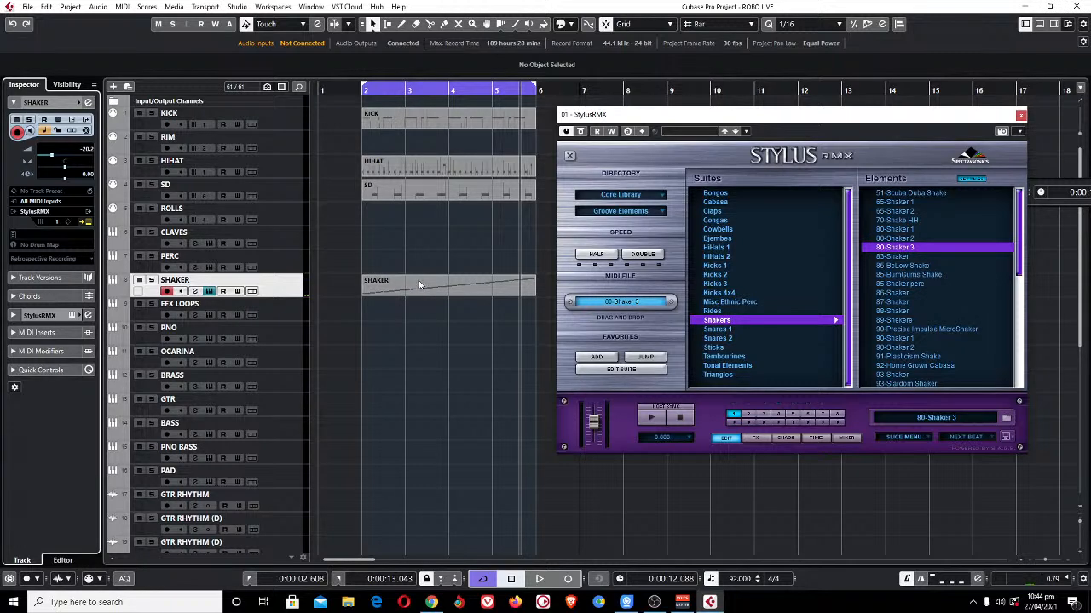
{"action": "left_click", "coordinate": [413, 291]}
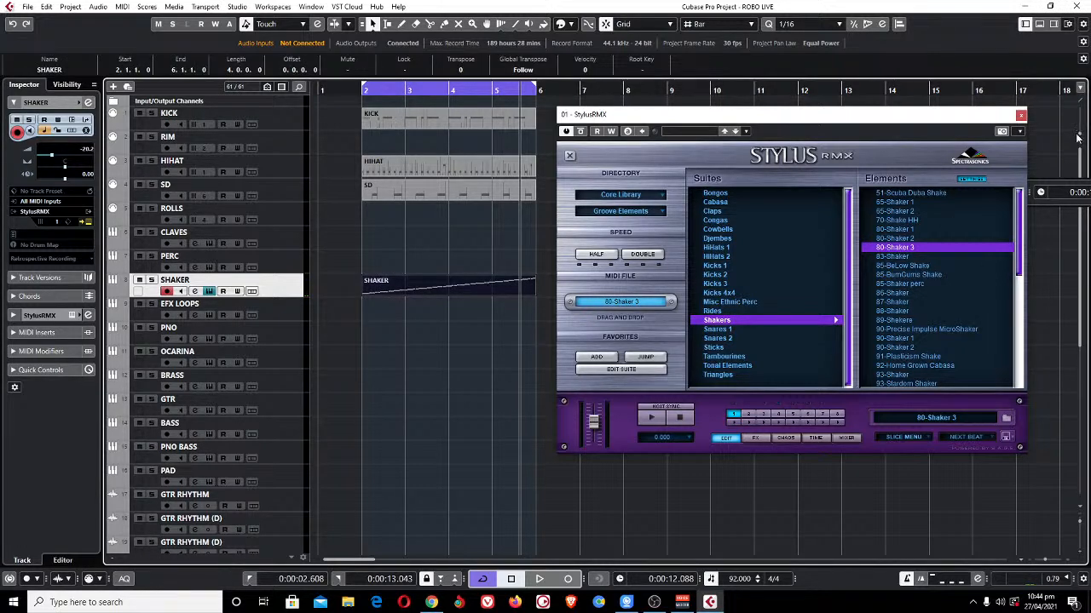
{"action": "left_click", "coordinate": [1021, 115]}
{"action": "key", "text": "space"}
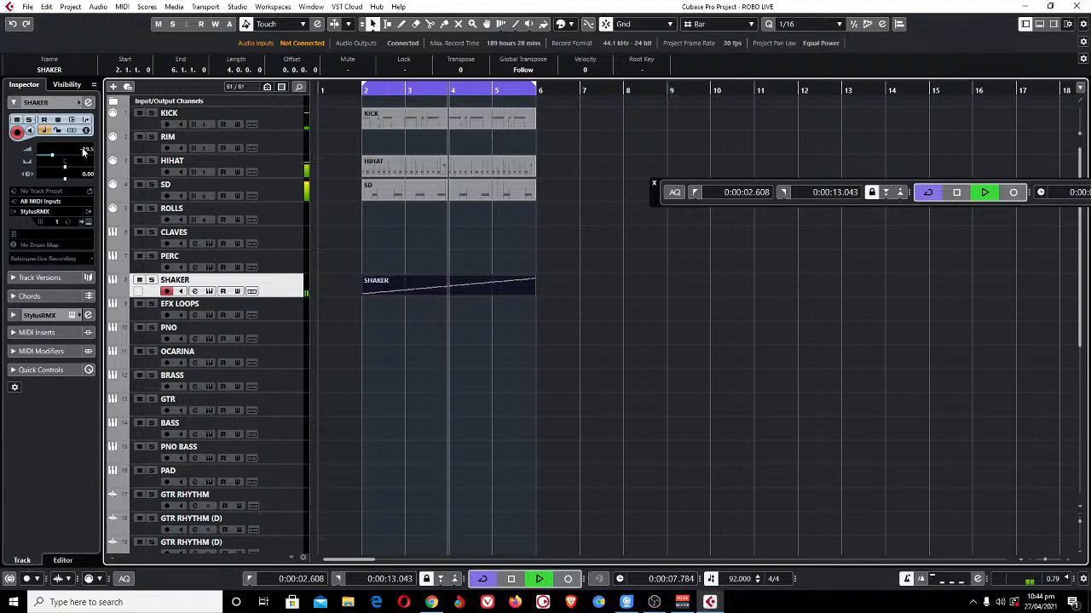
Record a percussion pattern on the PERC track over the four-bar loop.
{"action": "left_click", "coordinate": [288, 263]}
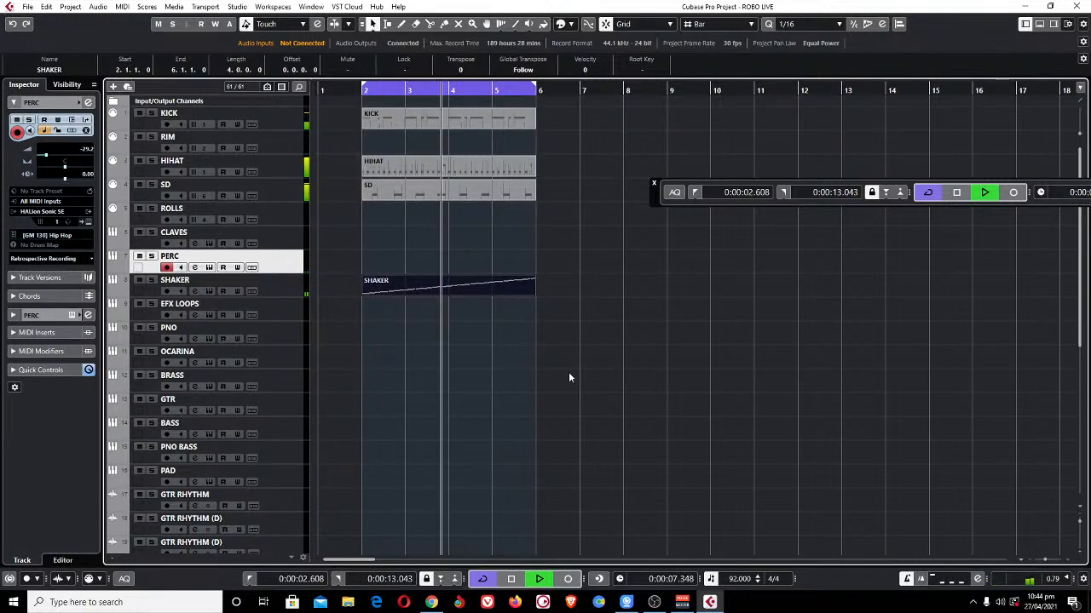
{"action": "key", "text": "KP_Multiply"}
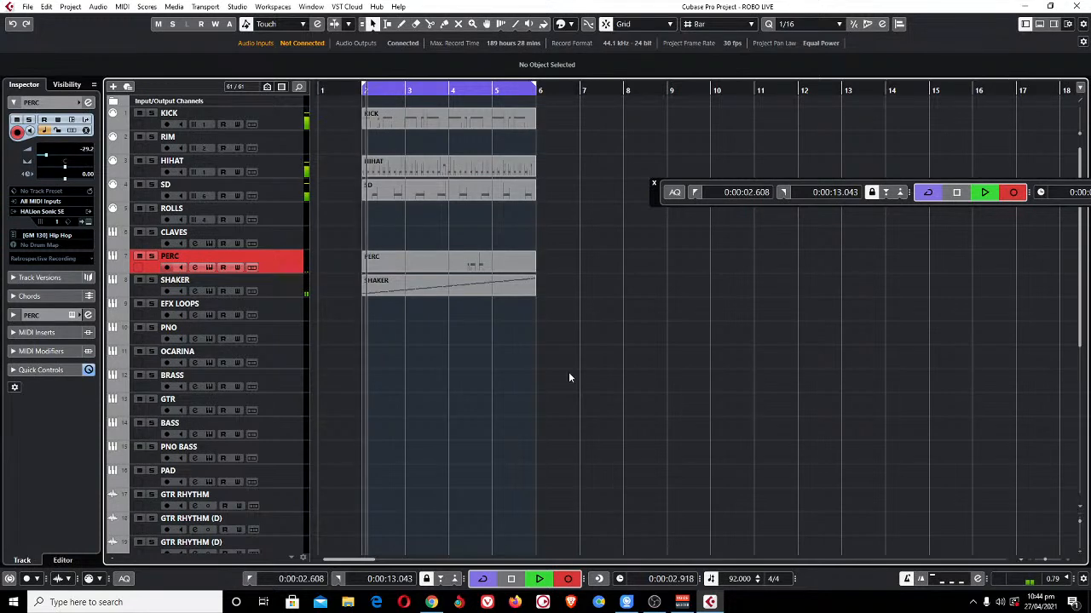
{"action": "key", "text": "KP_Multiply"}
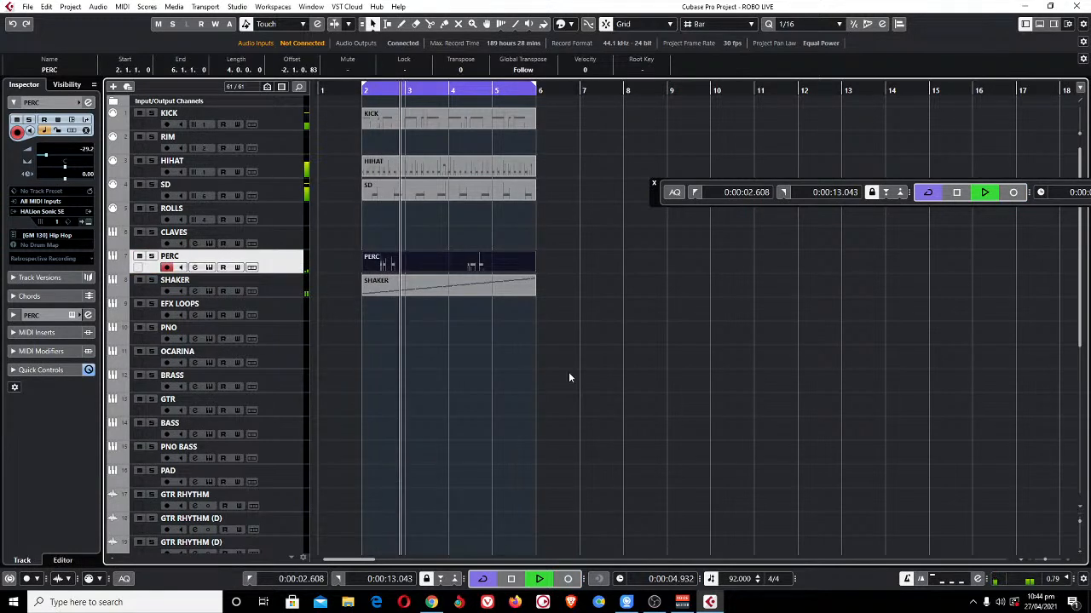
Record a claves pattern on the CLAVES track over the loop, with hits at bars 3 and 5.
{"action": "left_click", "coordinate": [276, 233]}
{"action": "left_click", "coordinate": [758, 352]}
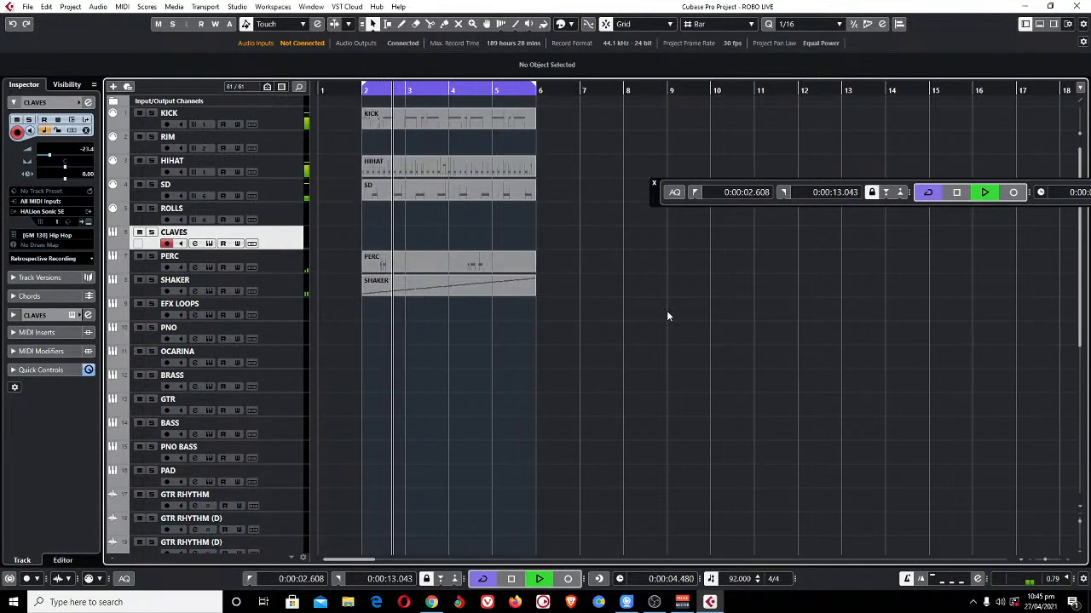
{"action": "key", "text": "KP_Multiply"}
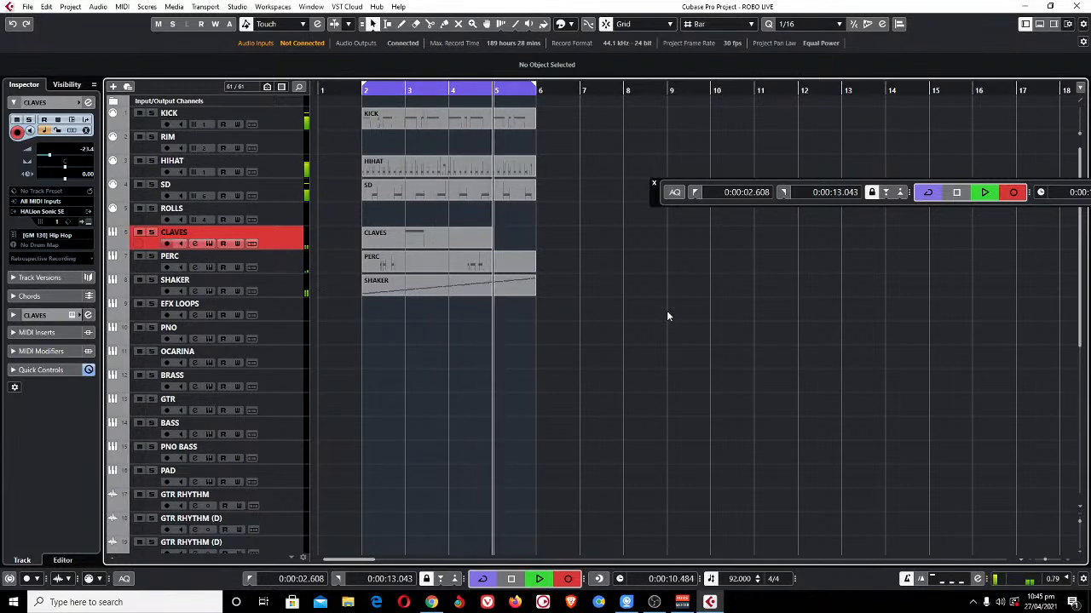
{"action": "key", "text": "KP_Multiply"}
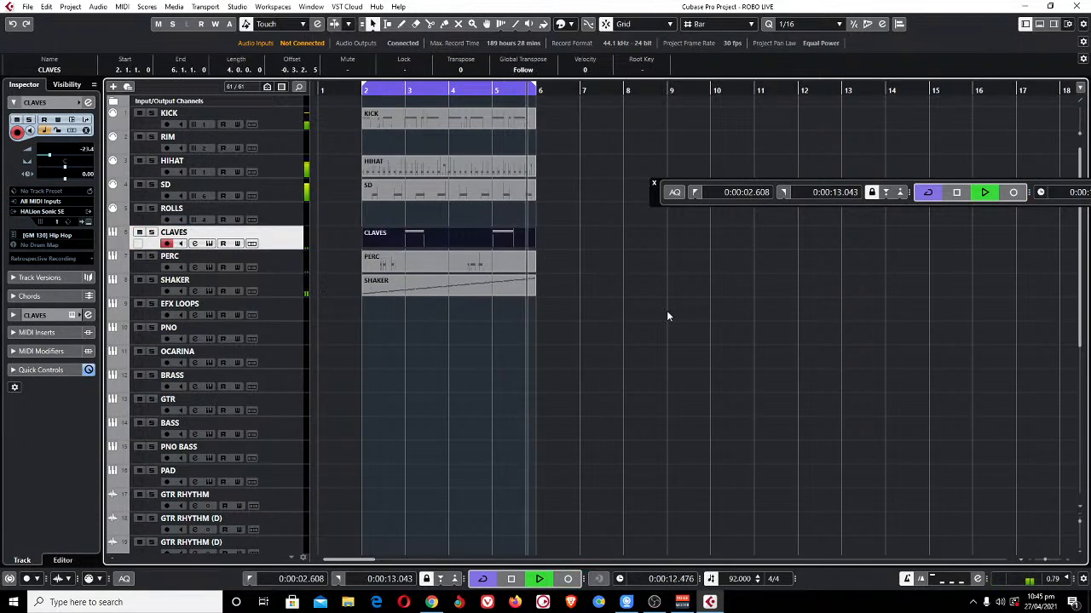
Stop playback and review the instruments loaded on the PNO and OCARINA tracks, closing each plug-in window.
{"action": "key", "text": "g"}
{"action": "key", "text": "space"}
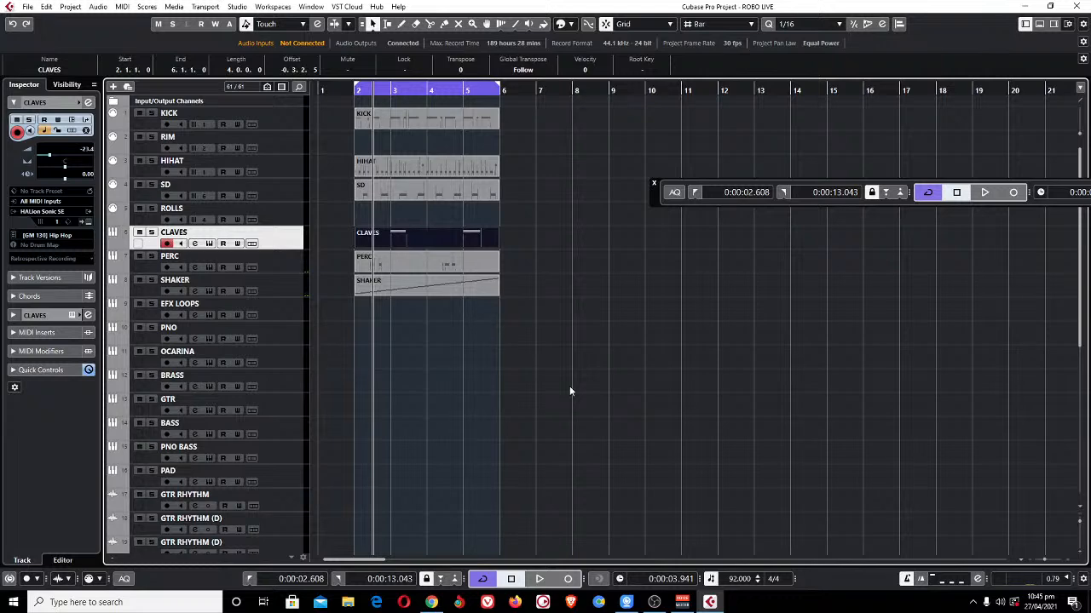
{"action": "left_click", "coordinate": [288, 338]}
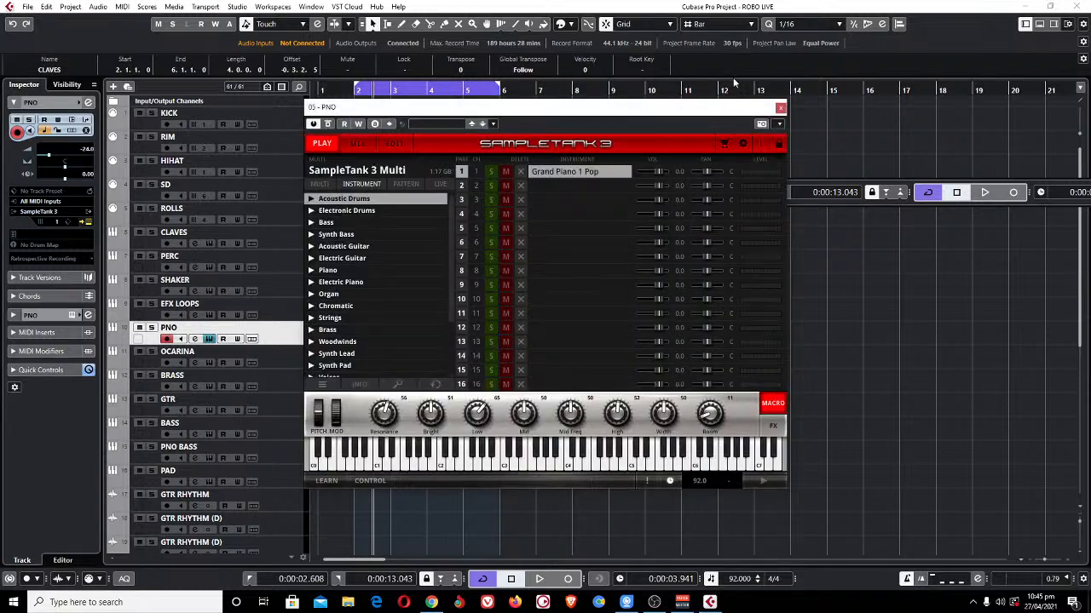
{"action": "left_click", "coordinate": [781, 109]}
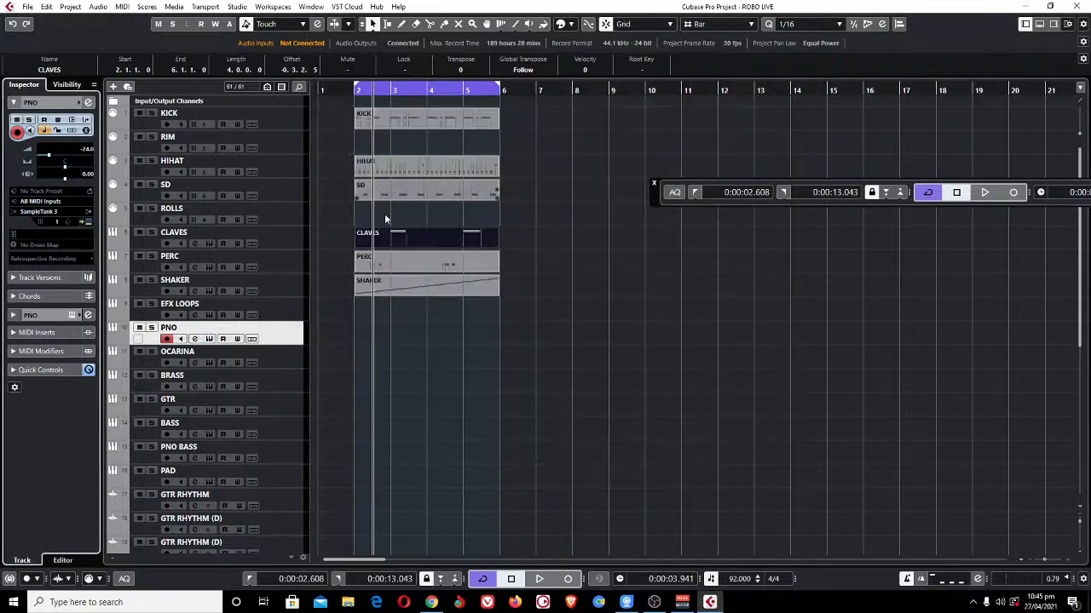
{"action": "left_click", "coordinate": [289, 364]}
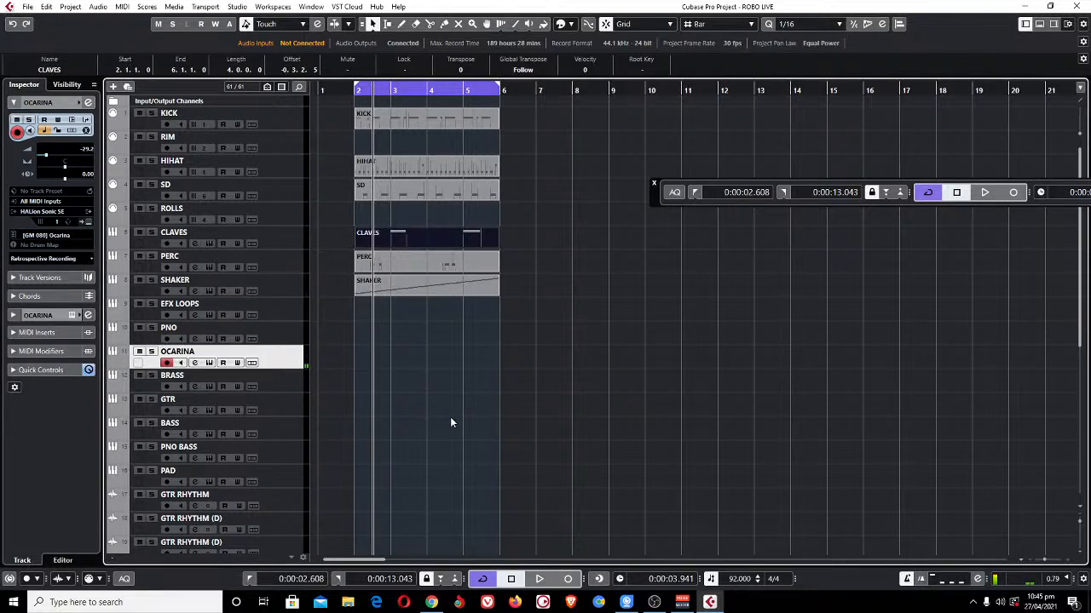
{"action": "left_click", "coordinate": [89, 221]}
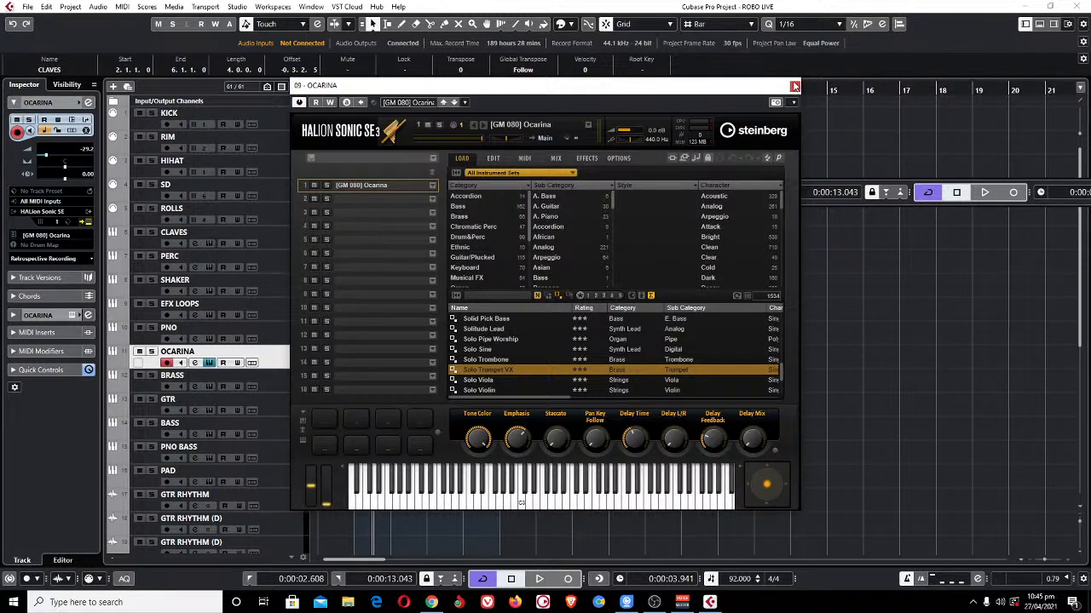
{"action": "left_click", "coordinate": [794, 86]}
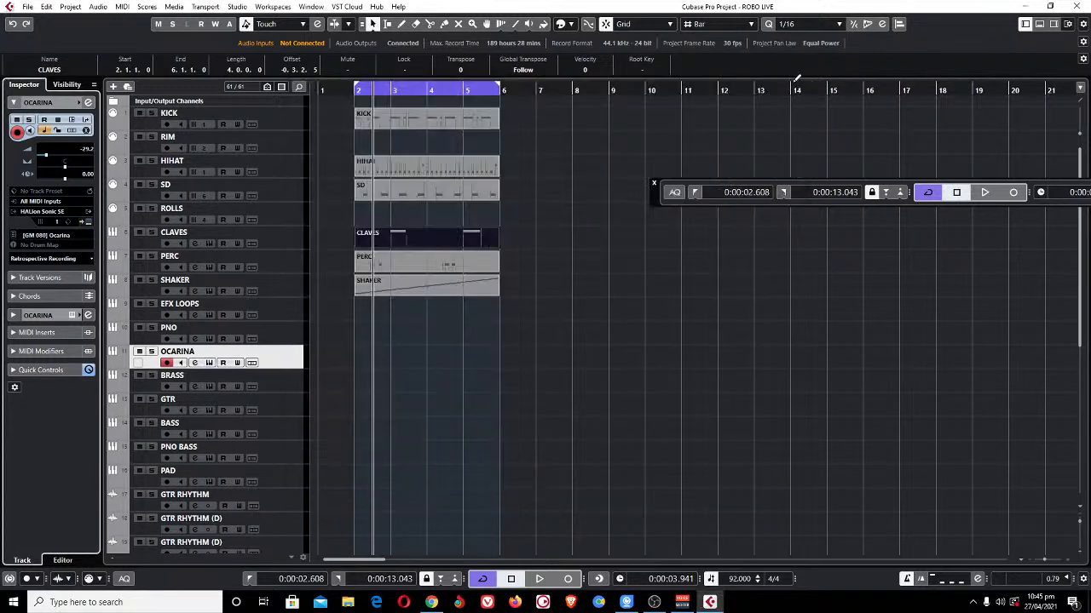
Review the instruments loaded on the BRASS, GTR and BASS tracks, closing each plug-in window.
{"action": "left_click", "coordinate": [283, 380]}
{"action": "left_click", "coordinate": [86, 222]}
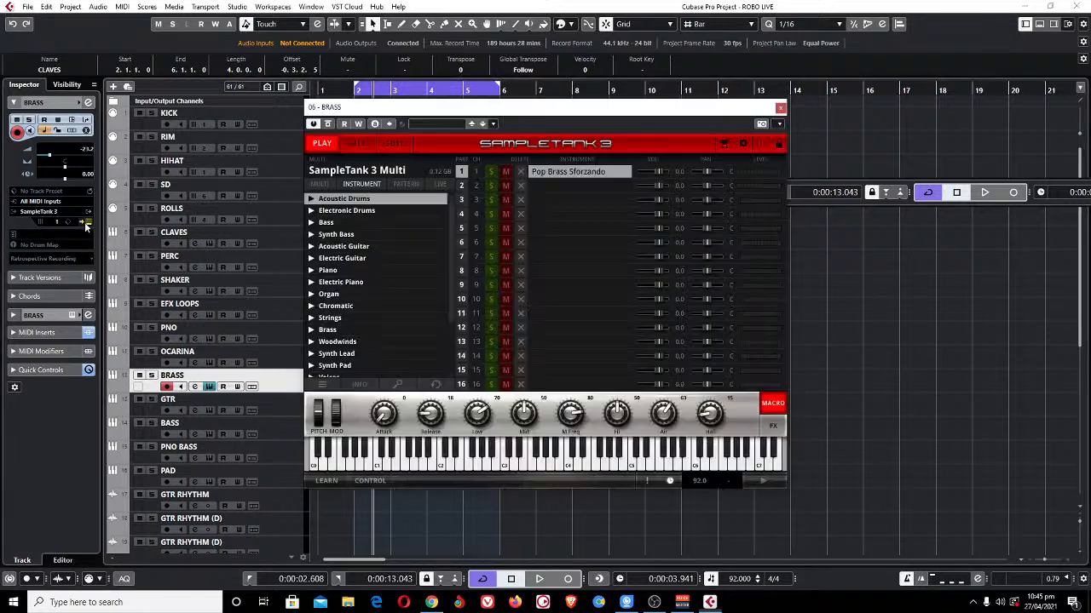
{"action": "left_click", "coordinate": [780, 108]}
{"action": "left_click", "coordinate": [281, 406]}
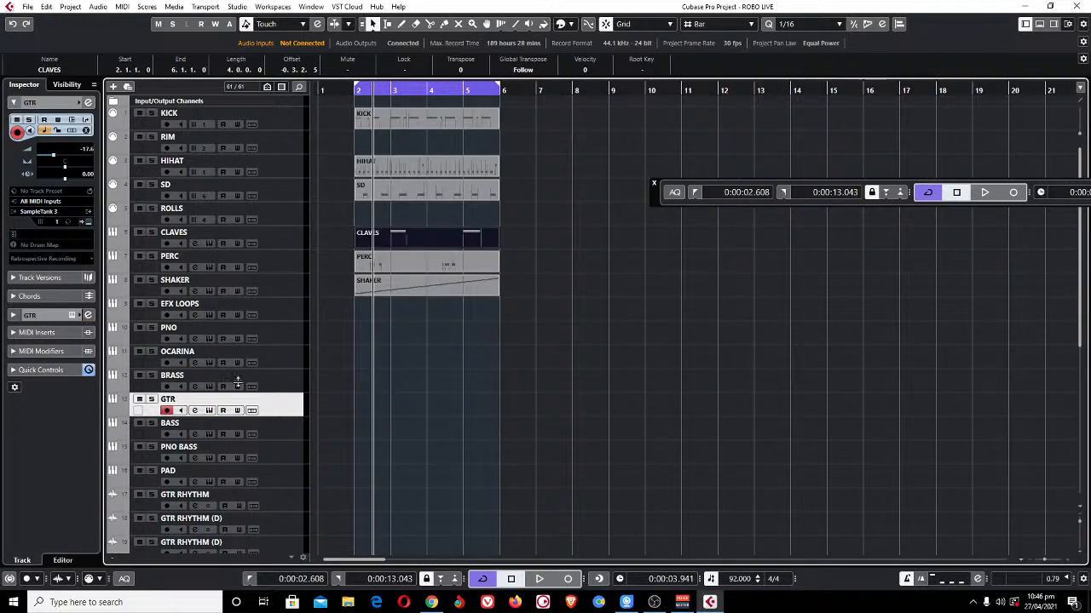
{"action": "left_click", "coordinate": [87, 223]}
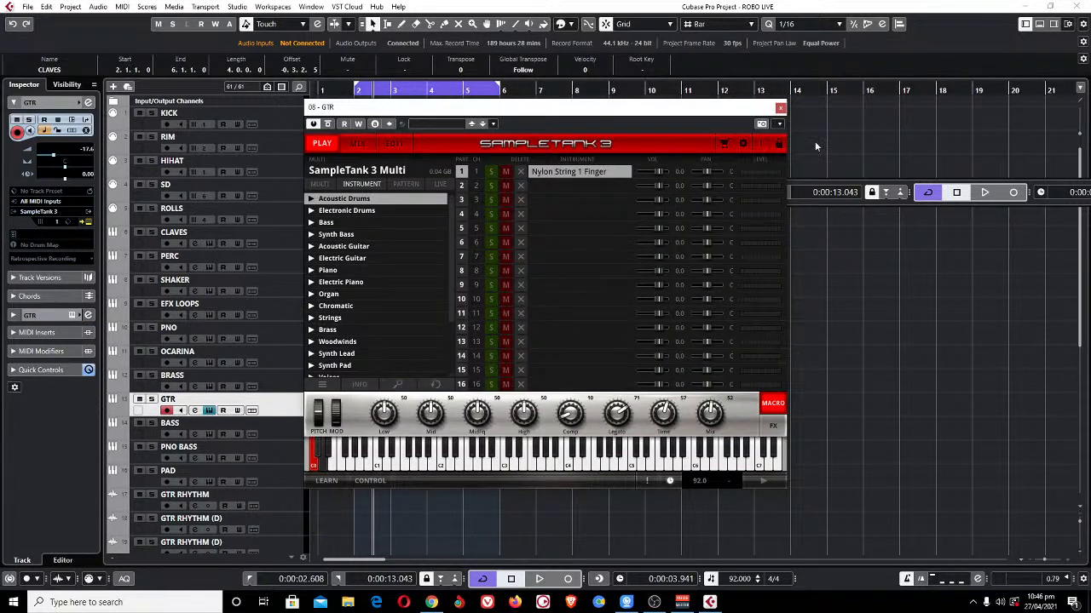
{"action": "left_click", "coordinate": [781, 108]}
{"action": "left_click", "coordinate": [294, 434]}
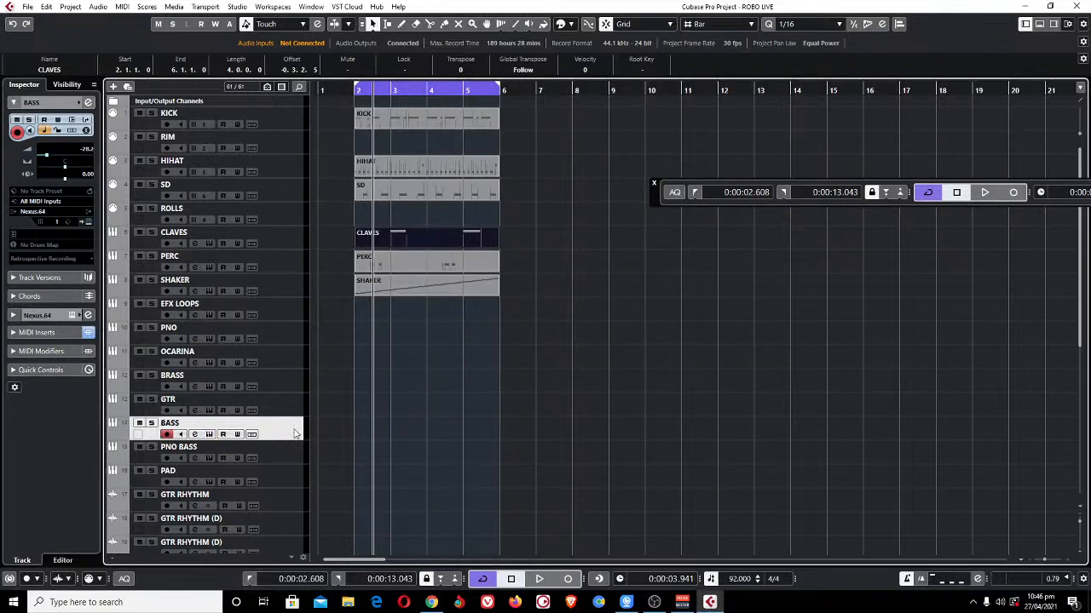
{"action": "left_click", "coordinate": [88, 223]}
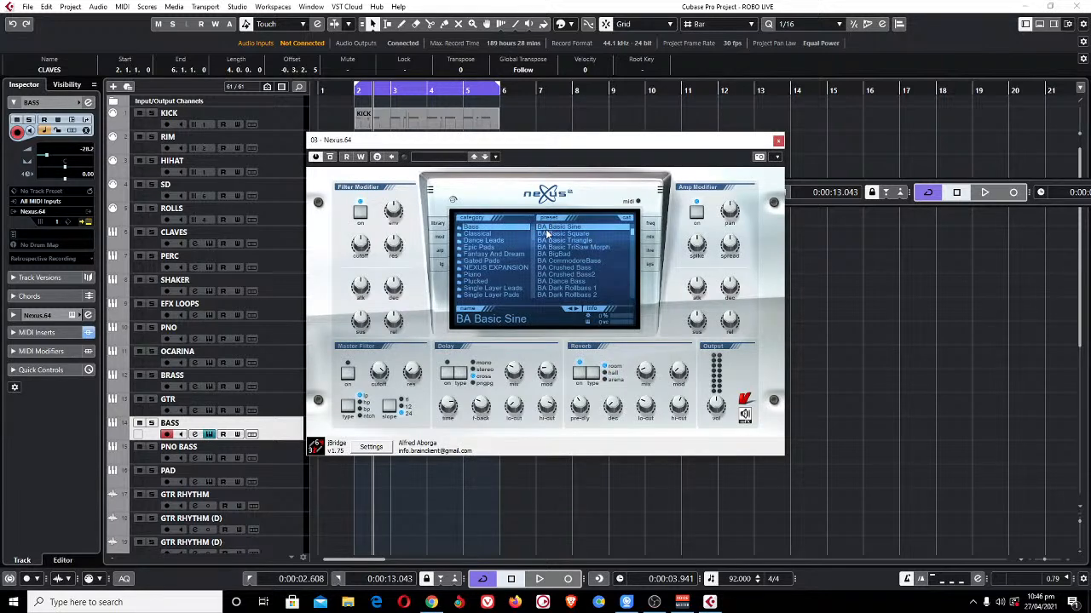
{"action": "left_click", "coordinate": [778, 141]}
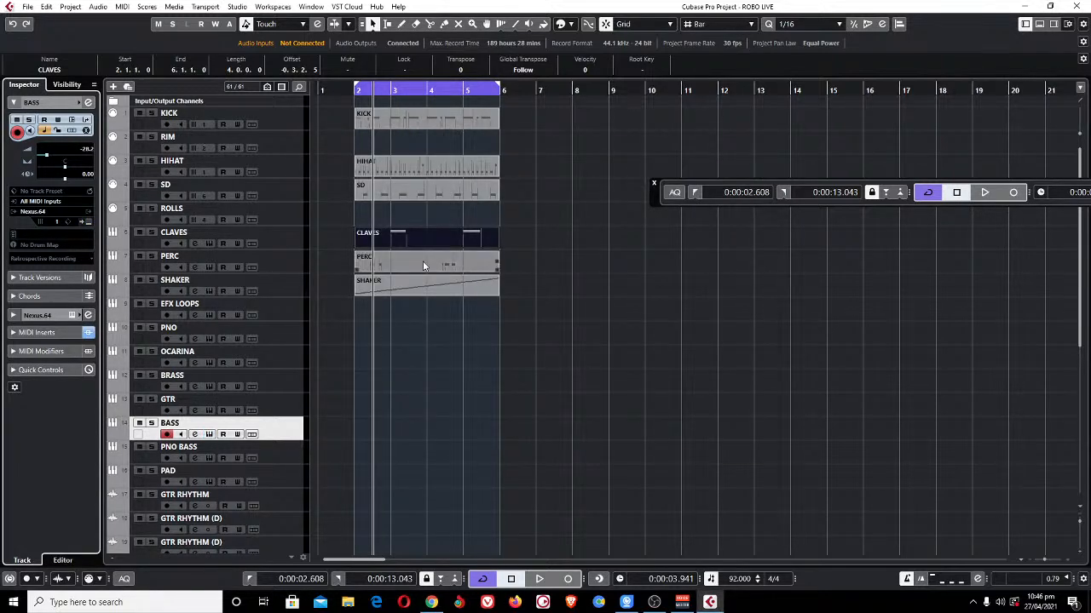
Record a piano part on the PNO track over the four-bar loop and deselect the recorded part.
{"action": "left_click", "coordinate": [287, 343]}
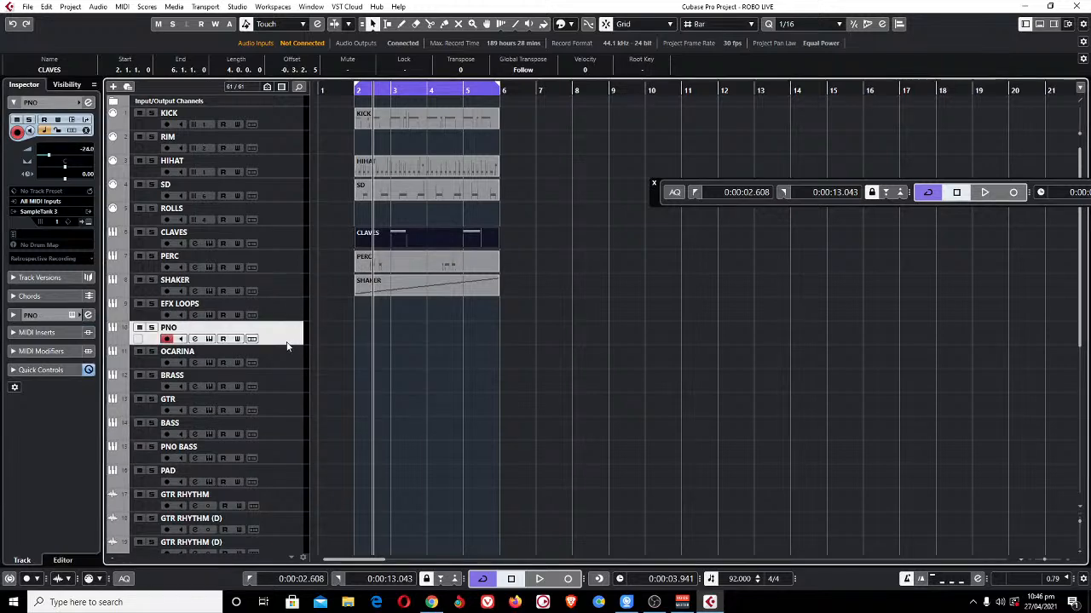
{"action": "key", "text": "space"}
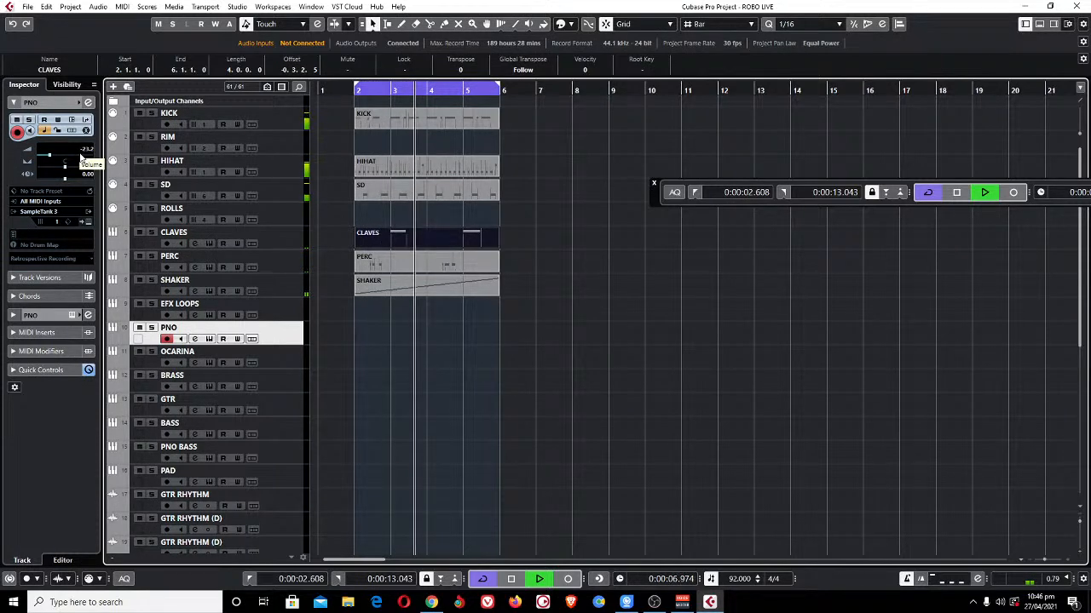
{"action": "key", "text": "space"}
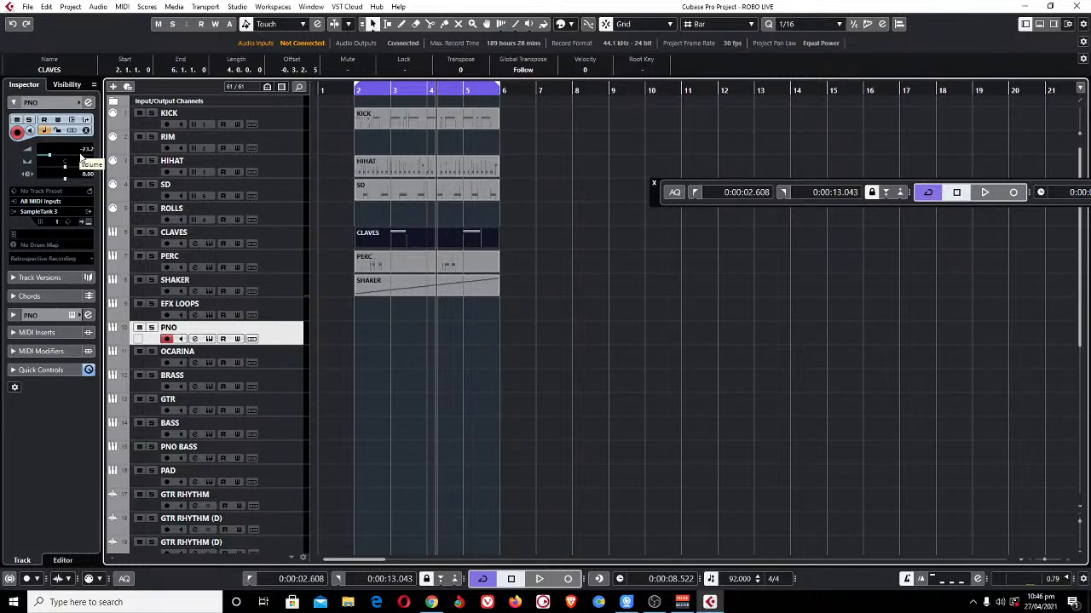
{"action": "key", "text": "space"}
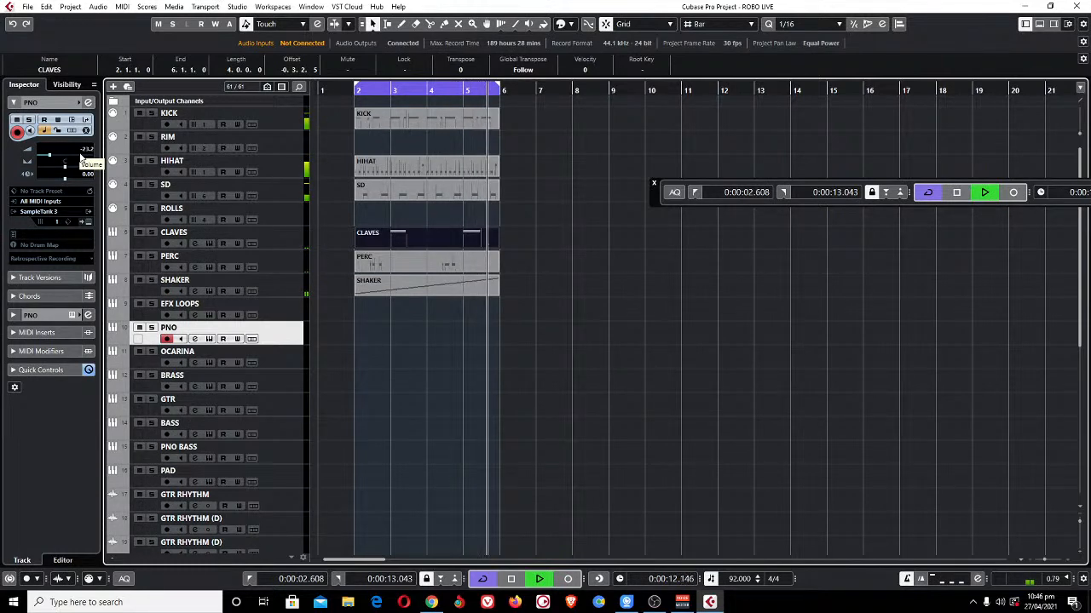
{"action": "key", "text": "KP_Multiply"}
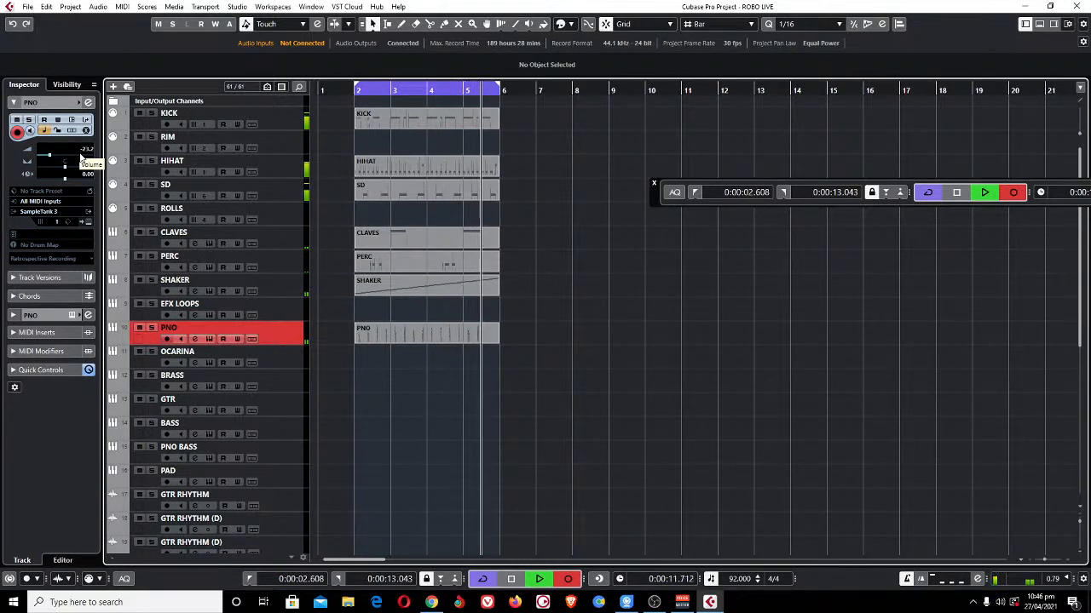
{"action": "key", "text": "KP_Multiply"}
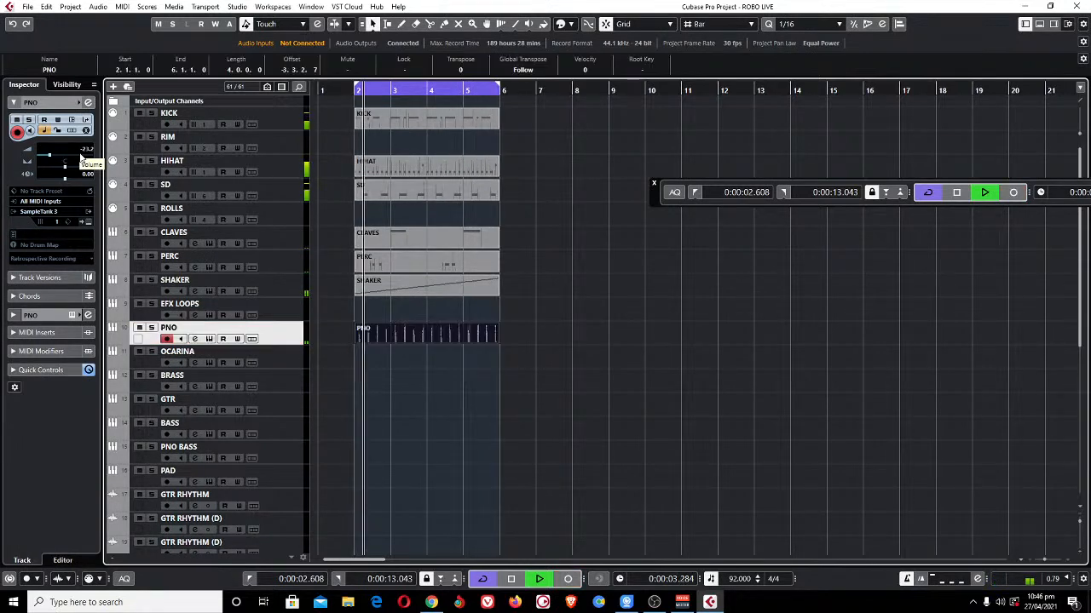
{"action": "key", "text": "g"}
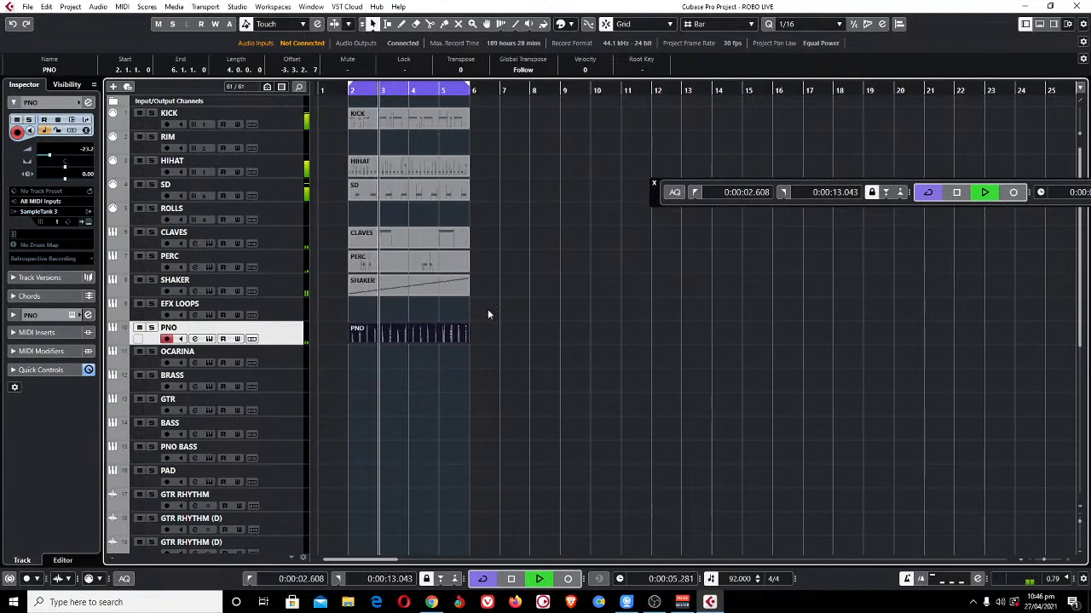
{"action": "left_click", "coordinate": [555, 400]}
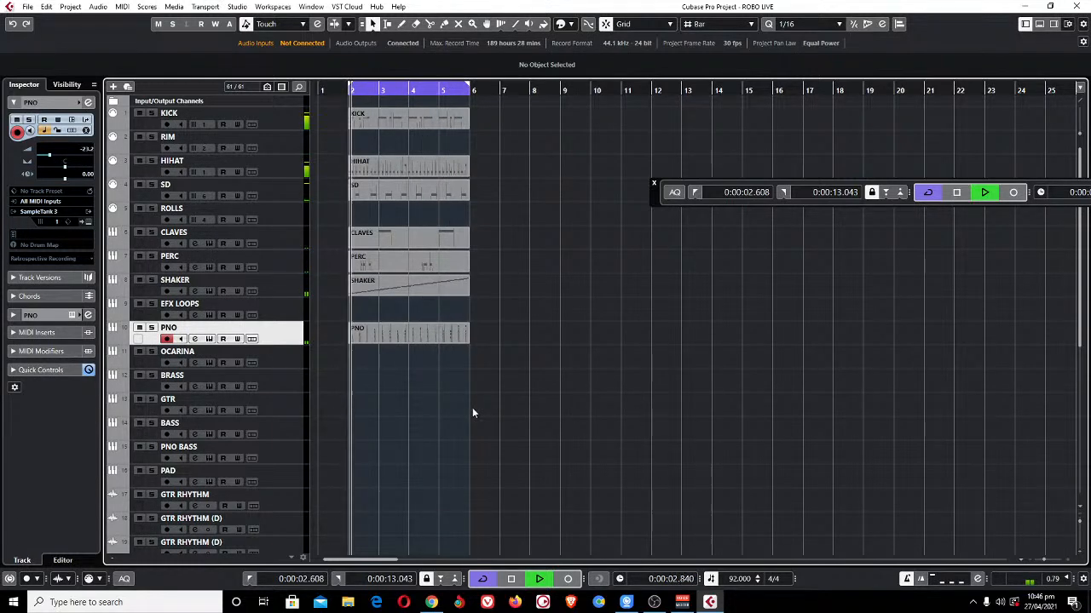
Record an ocarina part on the OCARINA track over the four-bar loop and deselect the recorded part.
{"action": "left_click", "coordinate": [286, 356]}
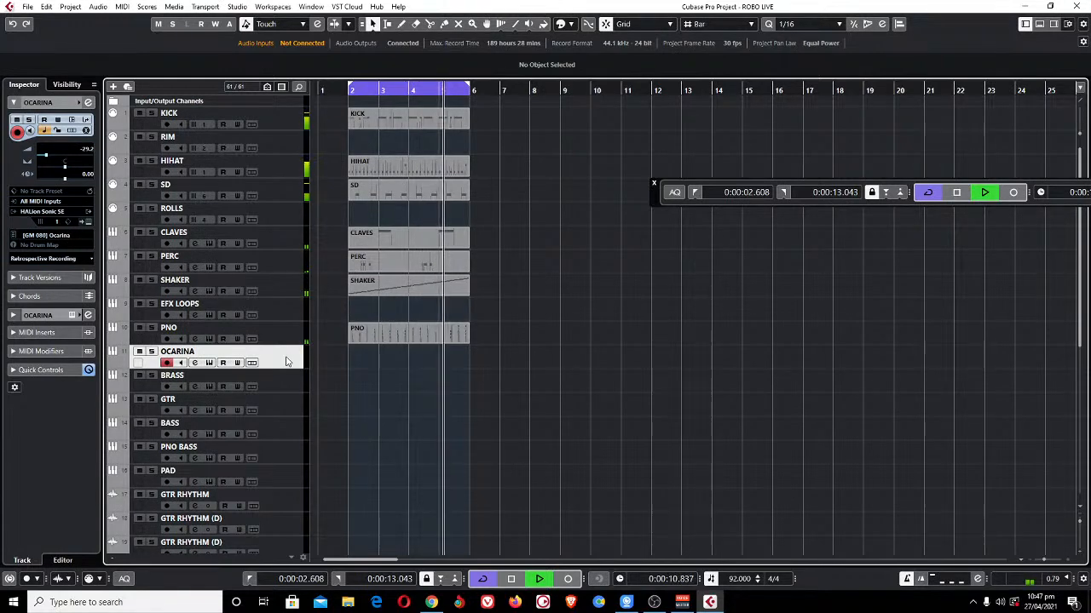
{"action": "key", "text": "KP_Multiply"}
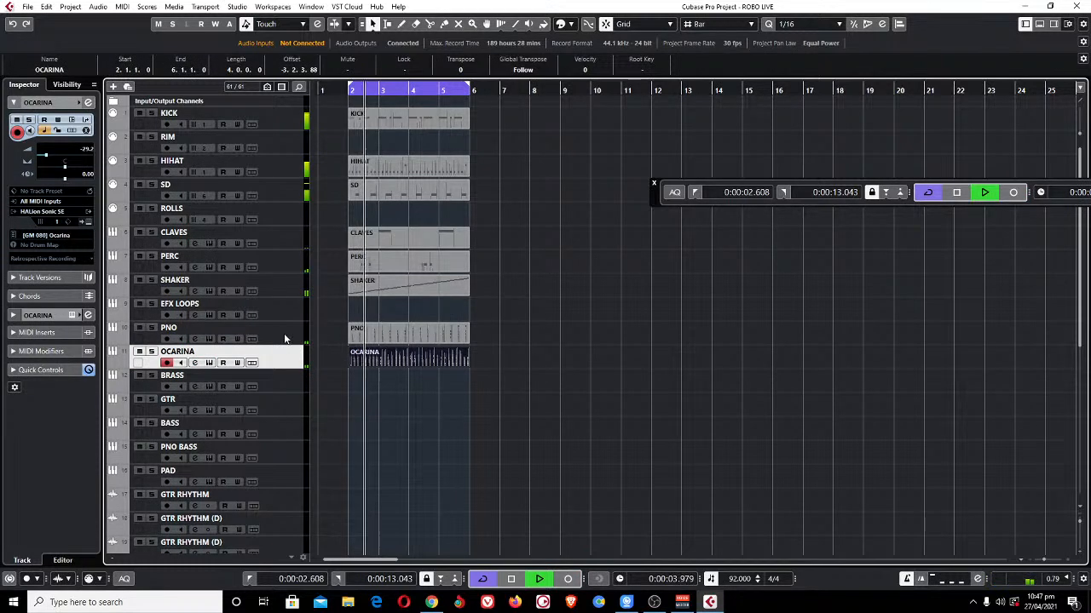
{"action": "left_click", "coordinate": [505, 426]}
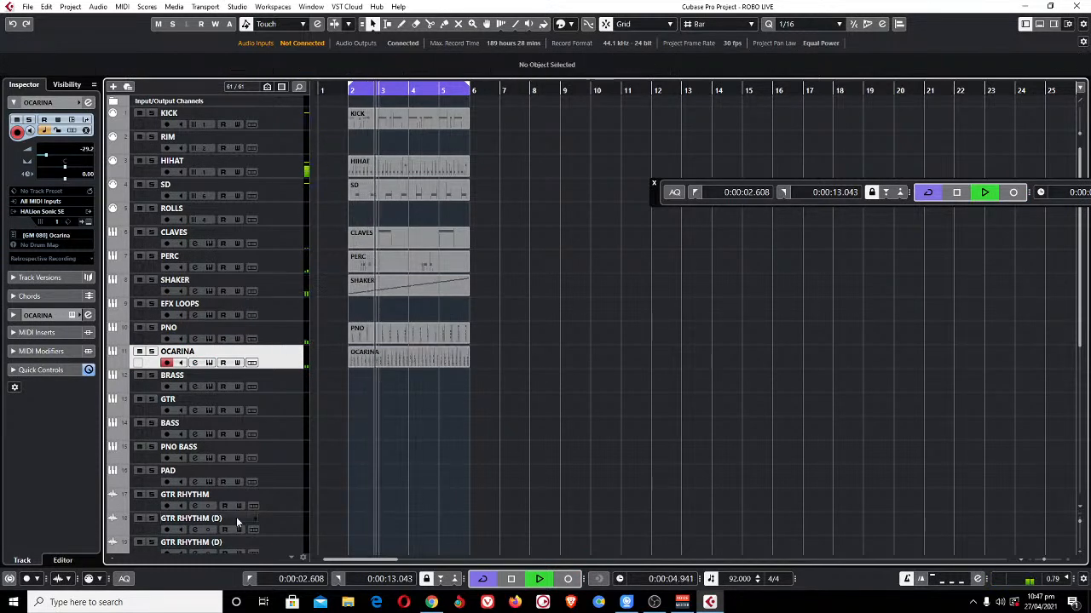
Check the pad preset in the PAD track's Nexus and record a sustained pad part over the four-bar loop.
{"action": "left_click", "coordinate": [286, 478]}
{"action": "left_click", "coordinate": [85, 223]}
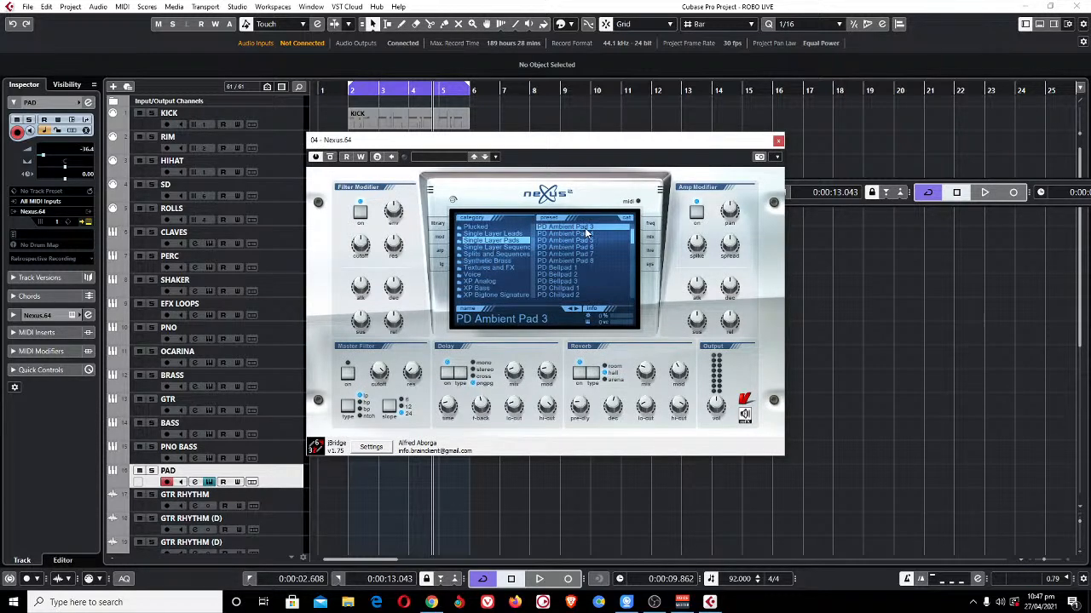
{"action": "left_click", "coordinate": [778, 141]}
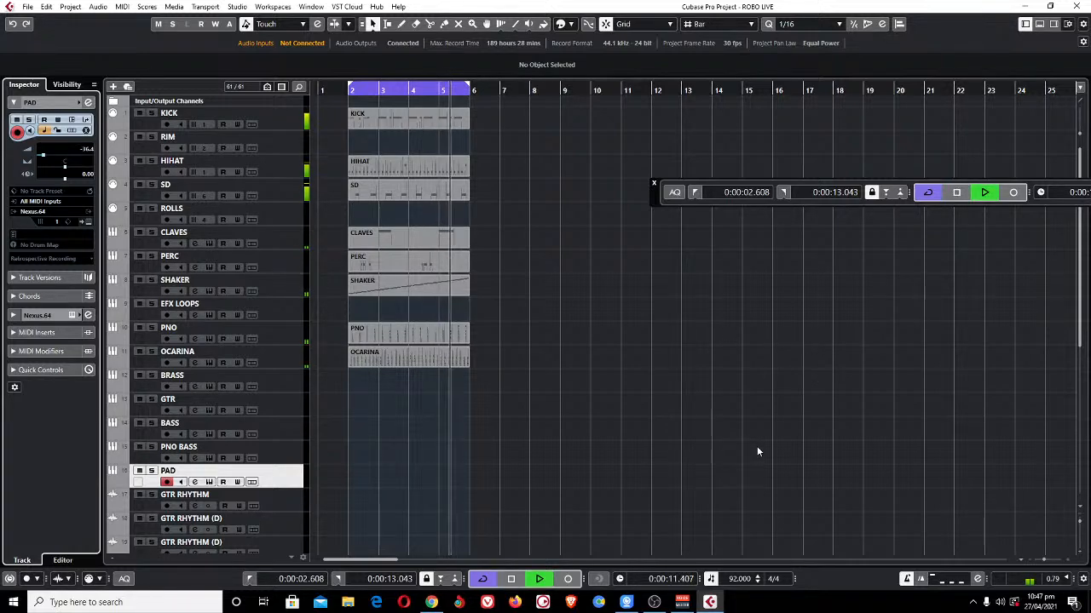
{"action": "key", "text": "KP_Multiply"}
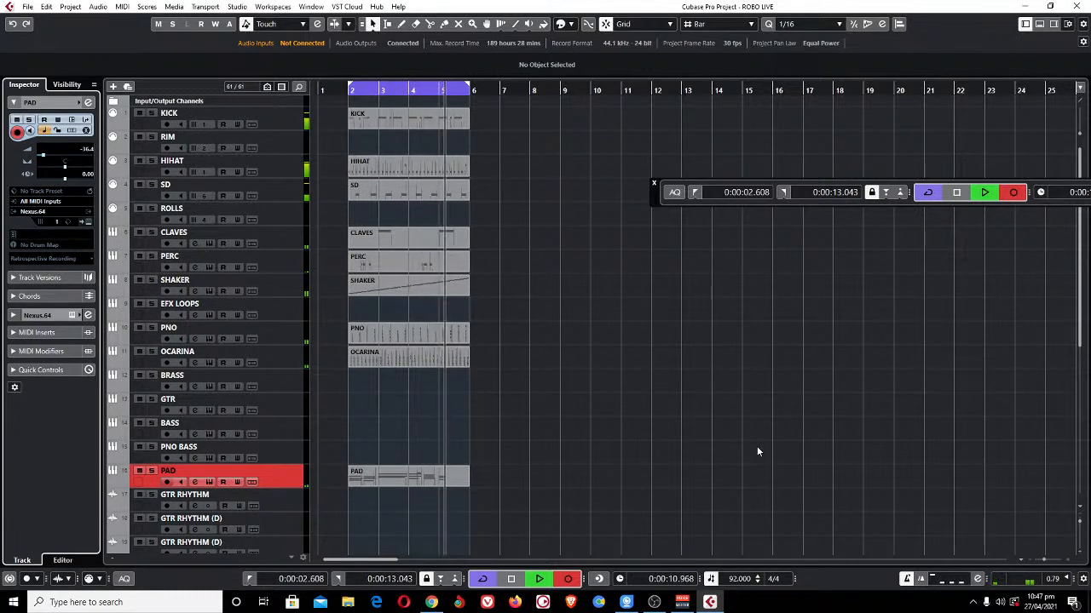
{"action": "key", "text": "space"}
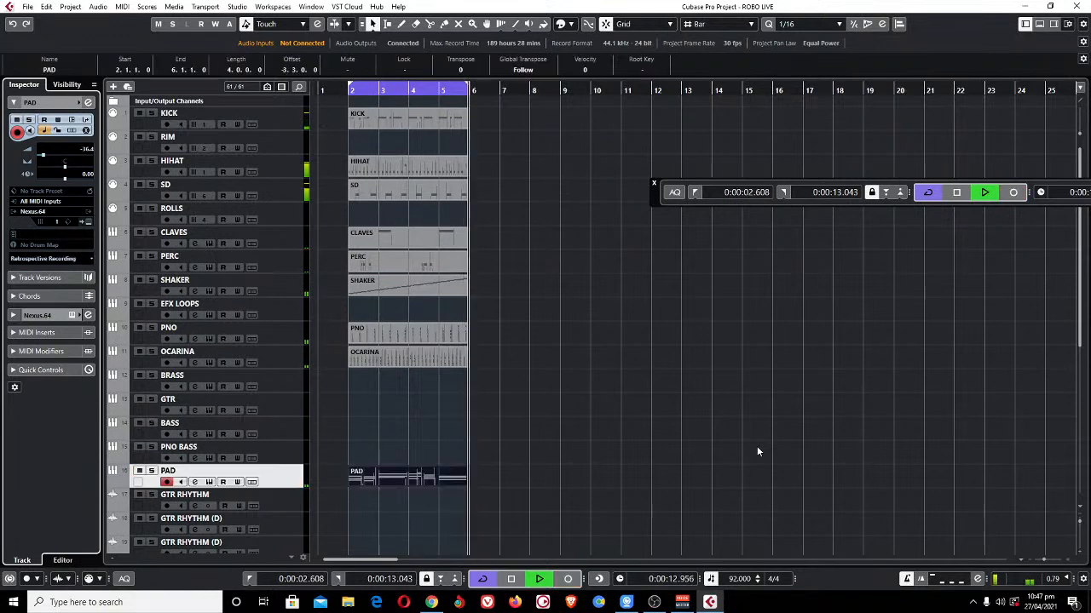
{"action": "key", "text": "space"}
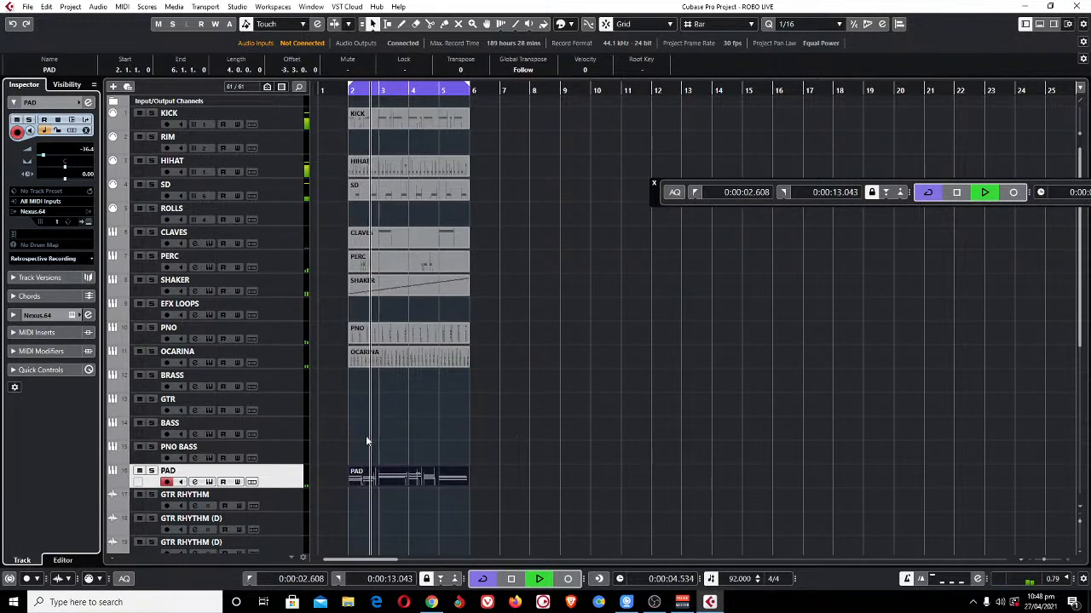
{"action": "left_click", "coordinate": [648, 381]}
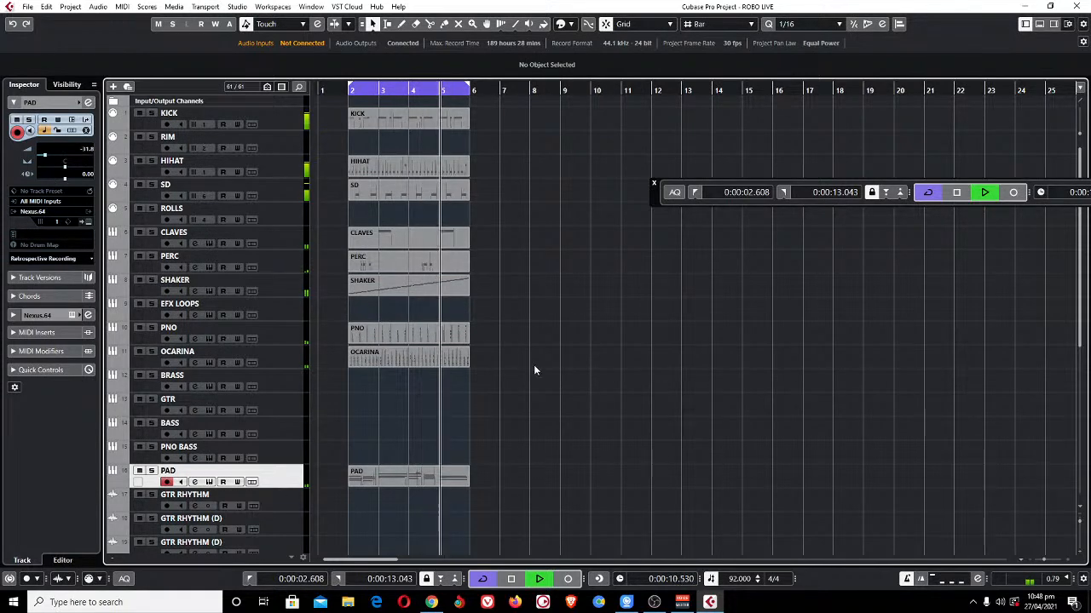
Select the BASS track as the recording target.
{"action": "left_click", "coordinate": [284, 421]}
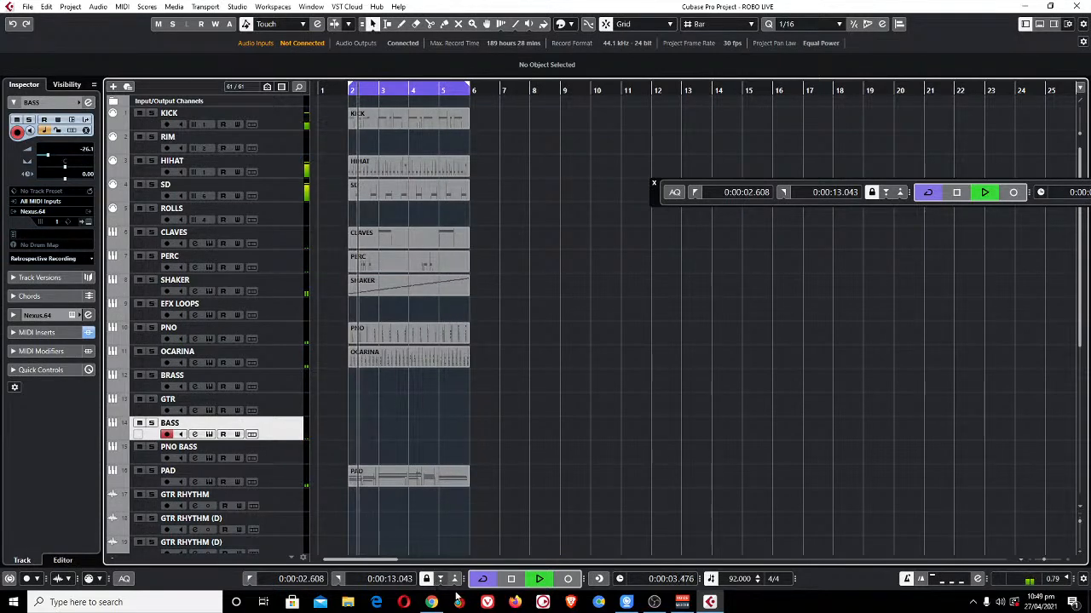
Switch to YouTube Studio and OBS Studio to check the live stream, dismiss the stream-marker tip, and return to Cubase.
{"action": "left_click", "coordinate": [432, 603]}
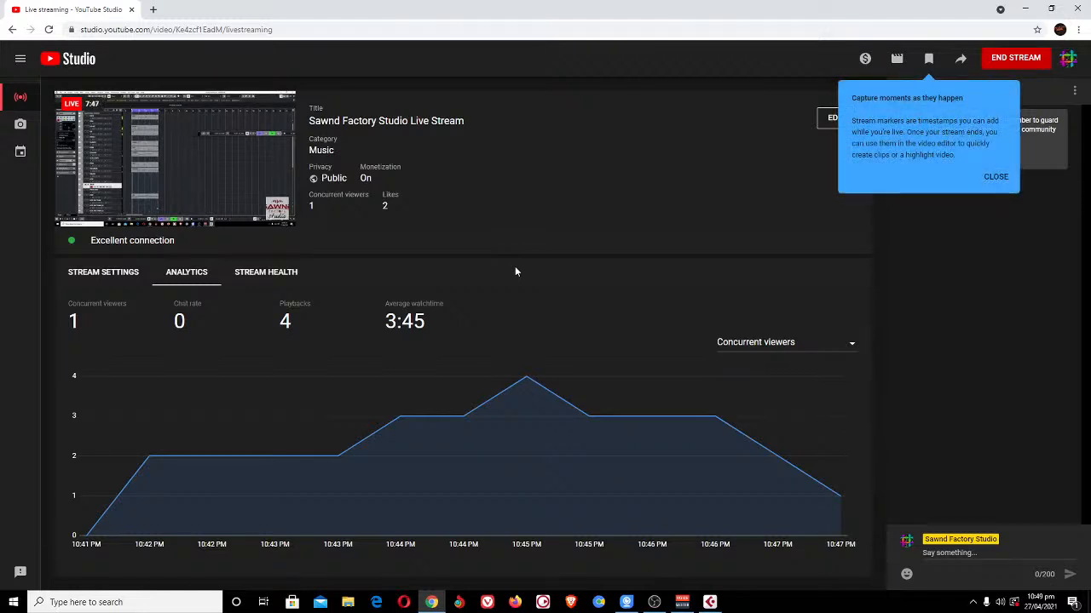
{"action": "left_click", "coordinate": [994, 176]}
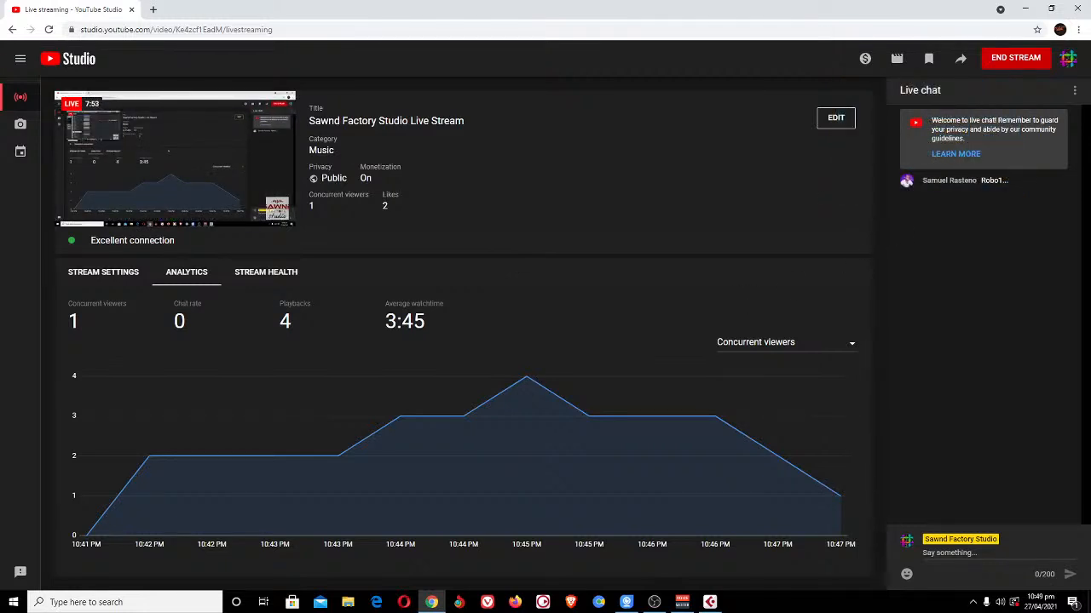
{"action": "left_click", "coordinate": [654, 605]}
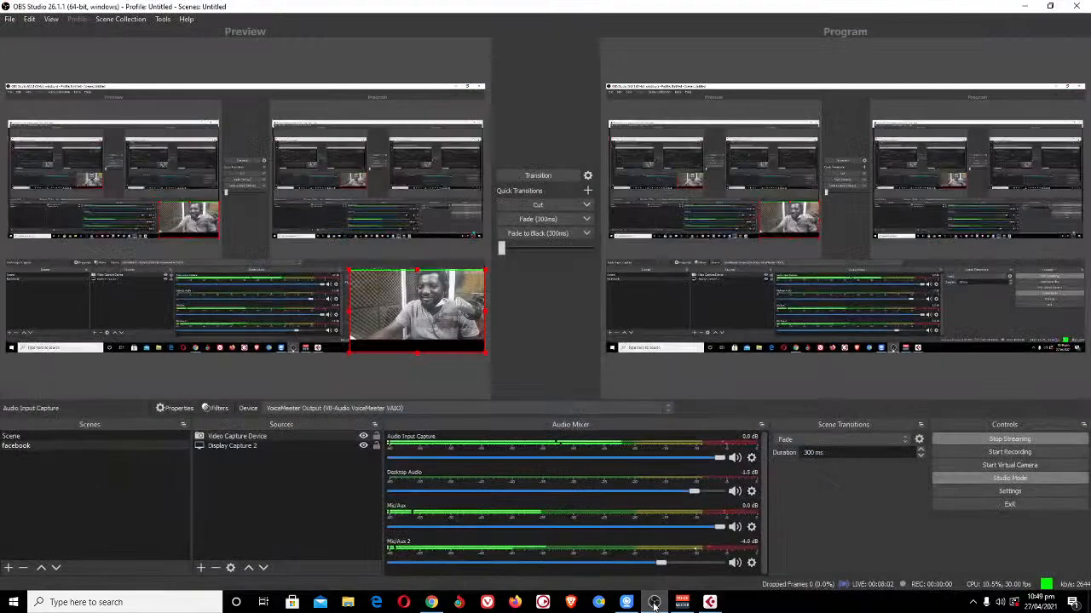
{"action": "left_click", "coordinate": [1025, 11]}
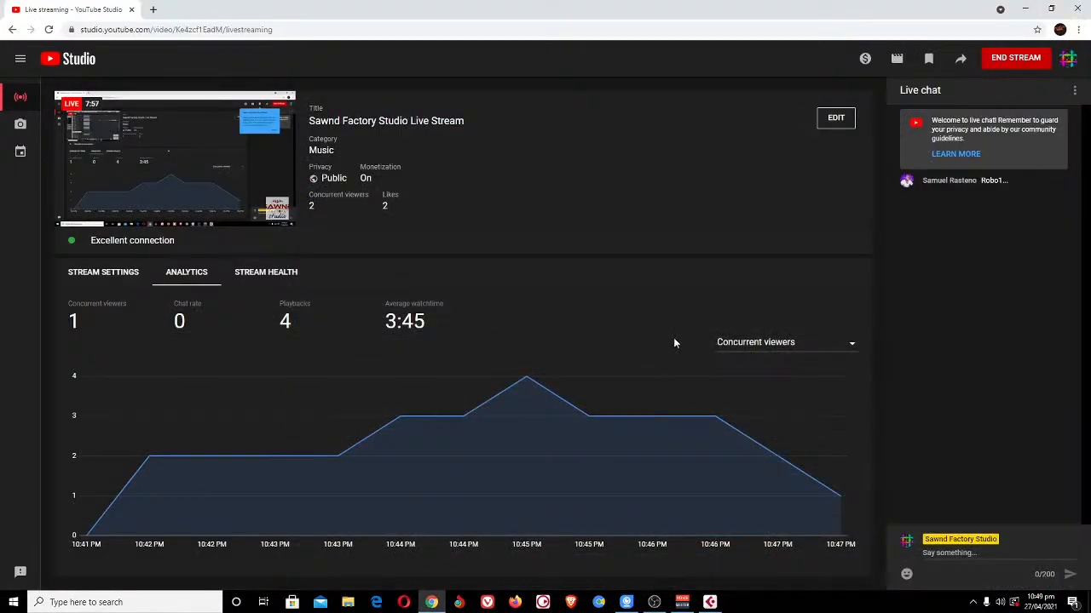
{"action": "left_click", "coordinate": [1026, 10]}
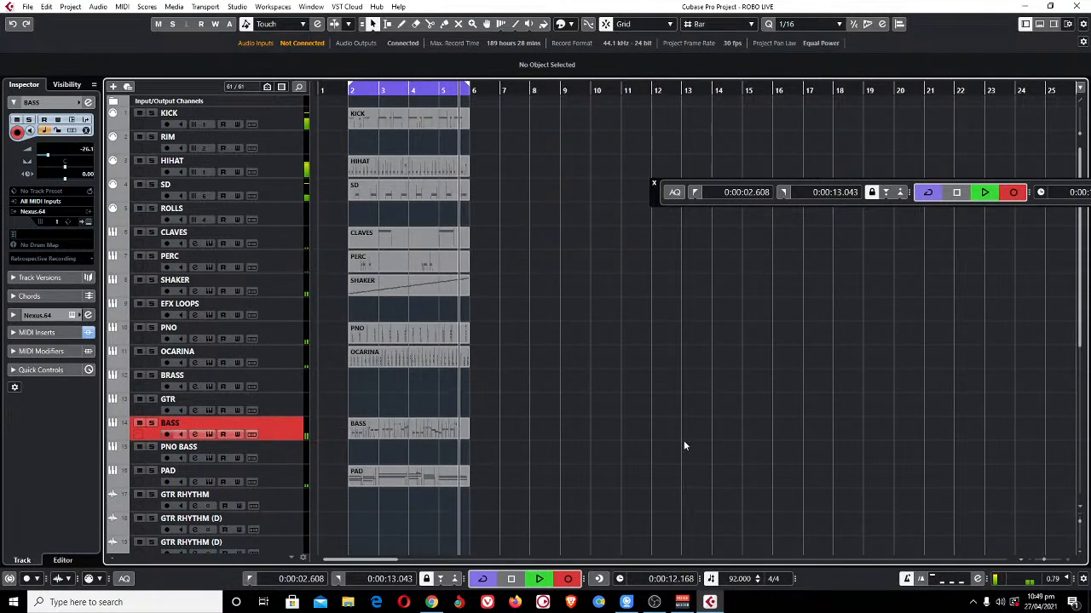
Finish recording the bass part over the four-bar loop, deselect it and play the loop back.
{"action": "key", "text": "space"}
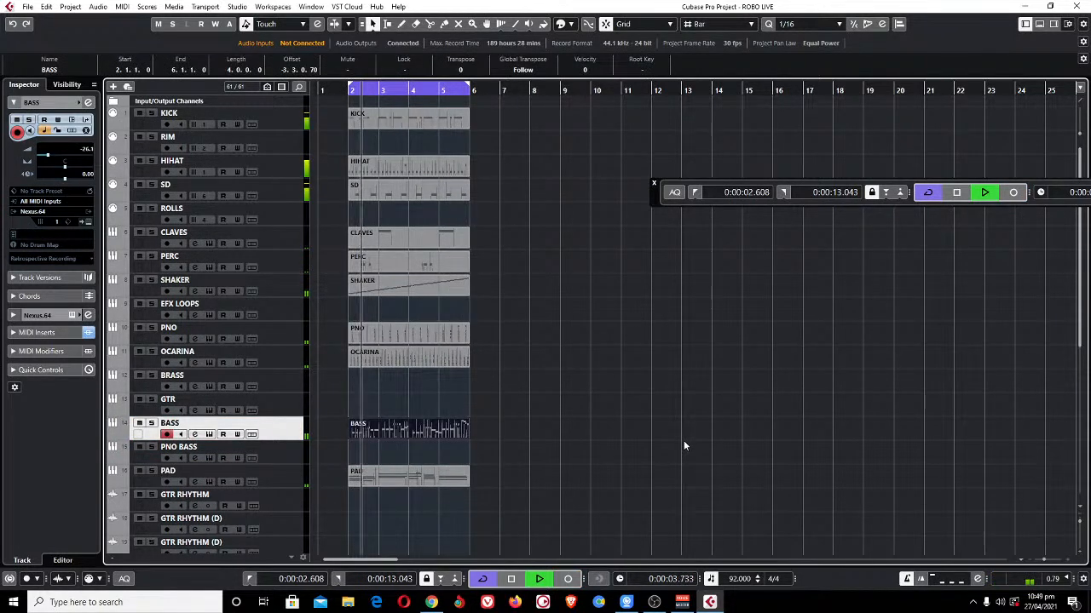
{"action": "left_click", "coordinate": [622, 415]}
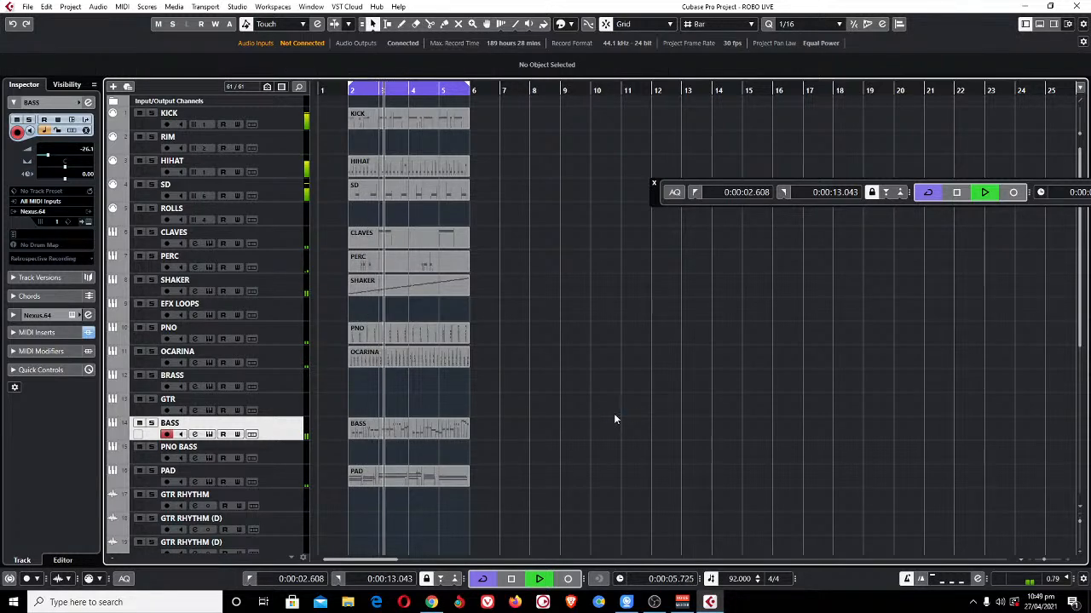
{"action": "key", "text": "h"}
{"action": "key", "text": "h"}
{"action": "key", "text": "g"}
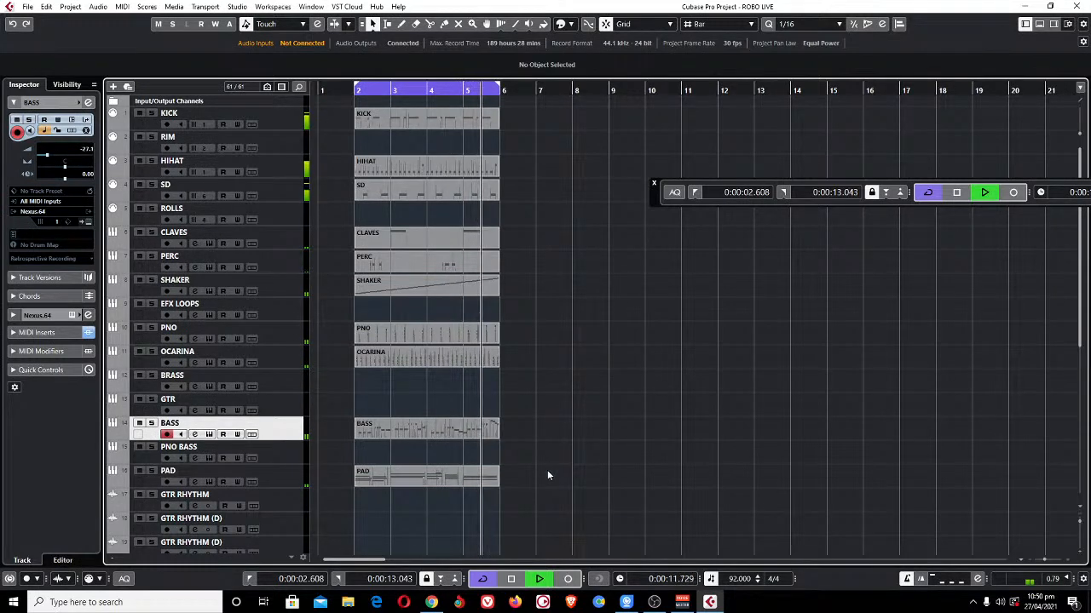
{"action": "left_click", "coordinate": [456, 92]}
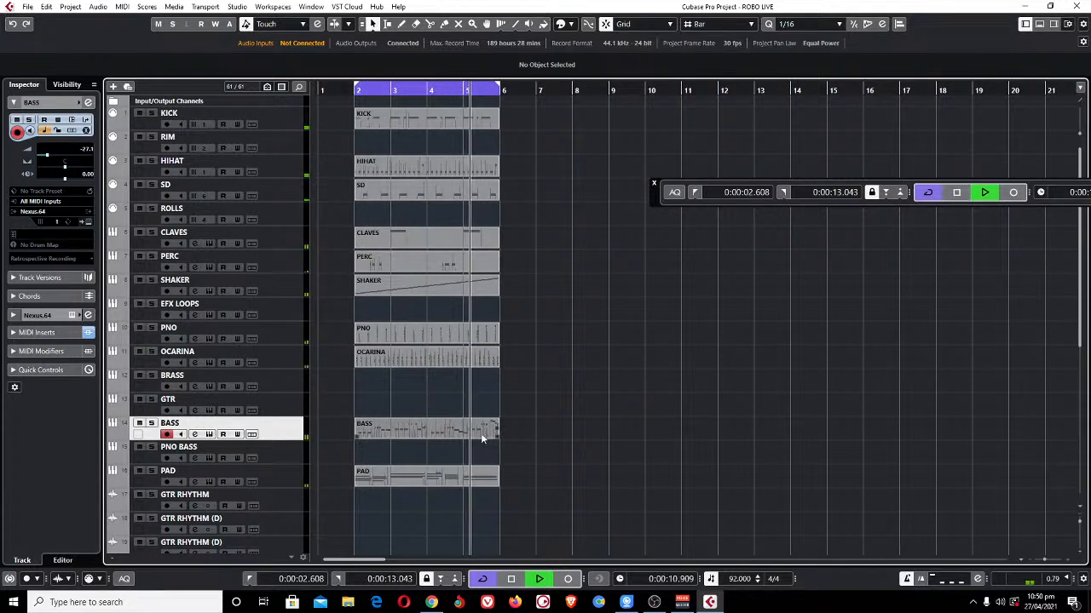
{"action": "key", "text": "space"}
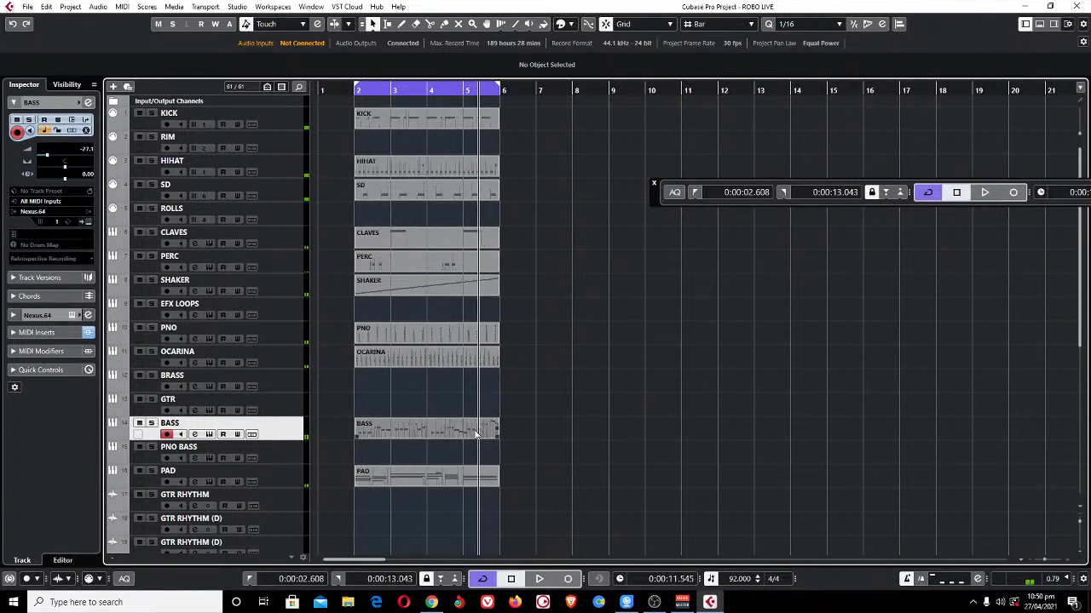
Solo the BASS track, open its part in the Key Editor and listen through the recorded notes.
{"action": "left_click", "coordinate": [150, 423]}
{"action": "left_click", "coordinate": [461, 423]}
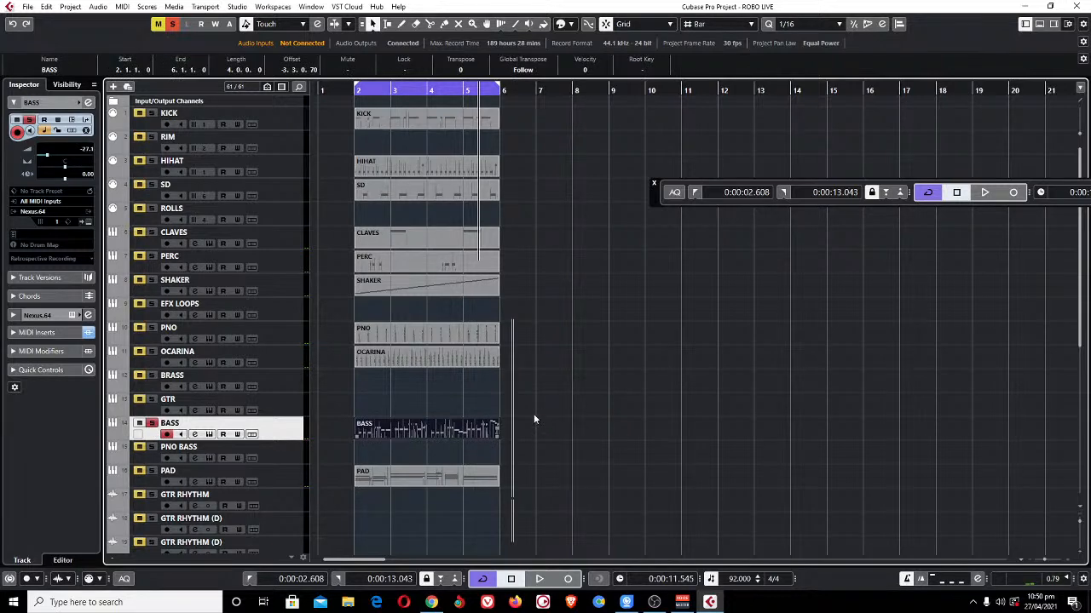
{"action": "key", "text": "Return"}
{"action": "left_click", "coordinate": [448, 330]}
{"action": "key", "text": "space"}
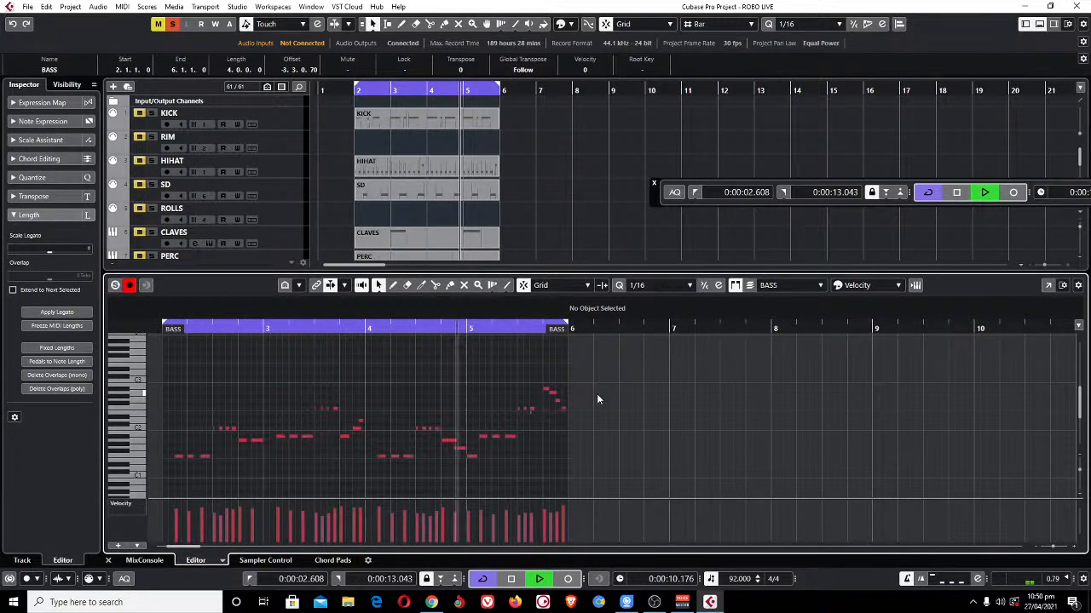
{"action": "key", "text": "h"}
{"action": "key", "text": "h"}
{"action": "key", "text": "h"}
{"action": "key", "text": "h"}
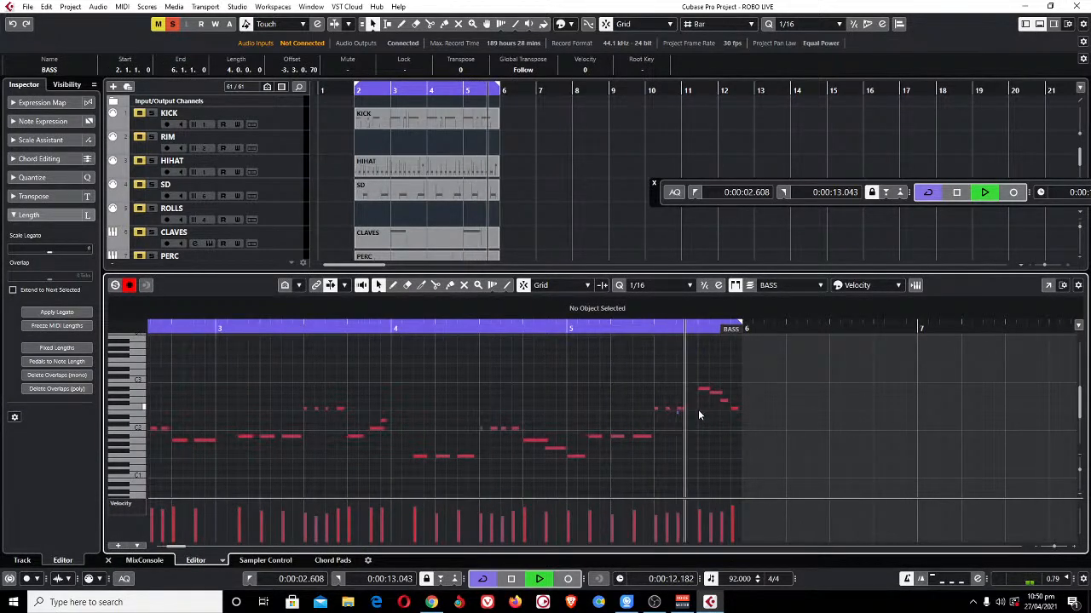
{"action": "key", "text": "space"}
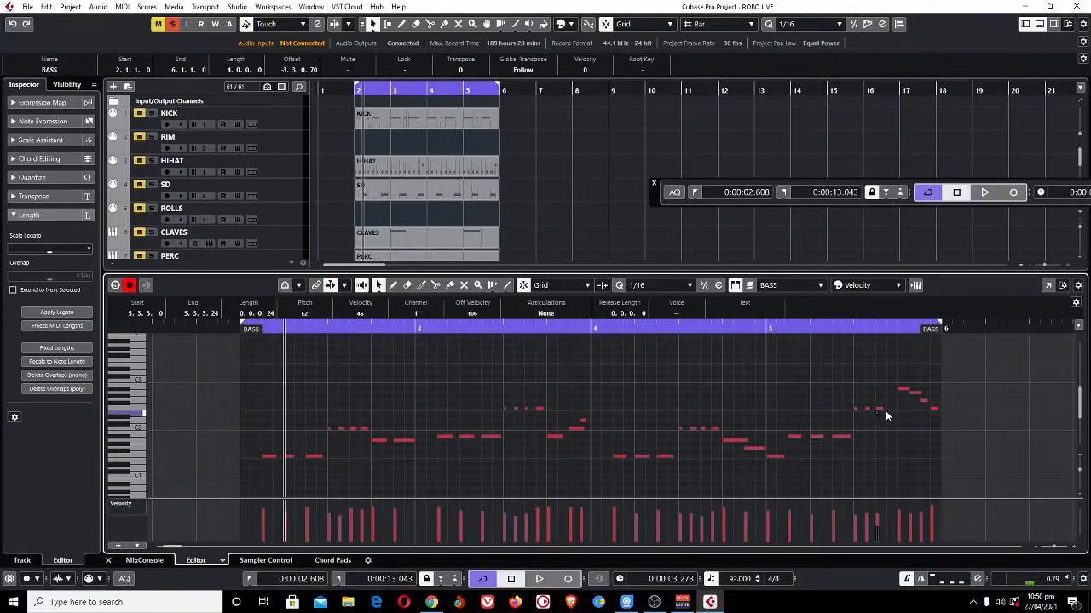
Delete the stray E2 note at 5.3.3.0 in the bass part, copy the F2 note above it to 5.3.4.0 and play it back.
{"action": "left_click", "coordinate": [878, 412]}
{"action": "left_click", "coordinate": [892, 420]}
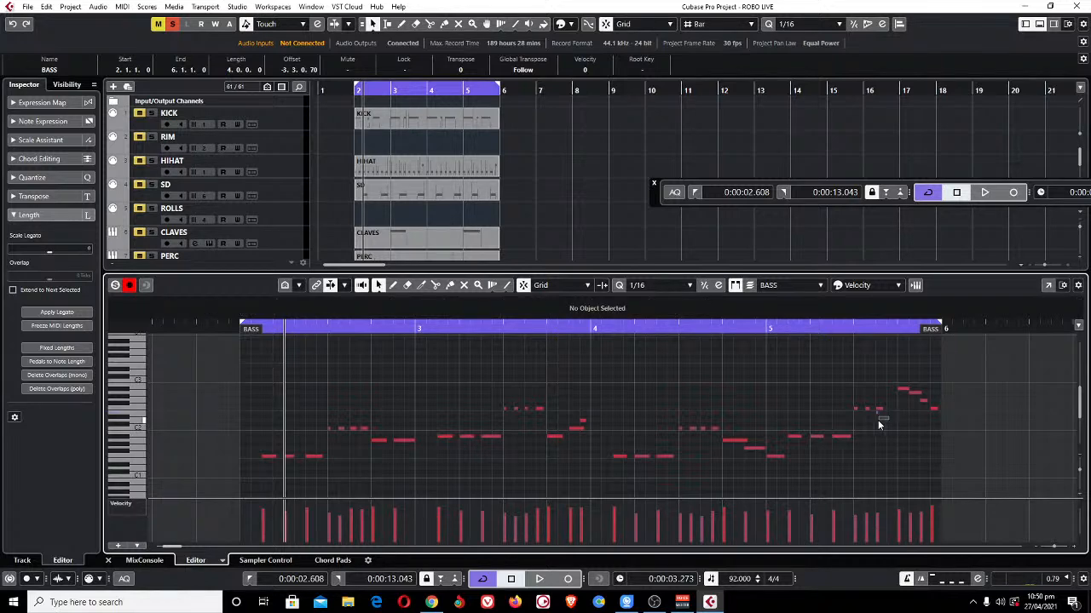
{"action": "left_click", "coordinate": [876, 412]}
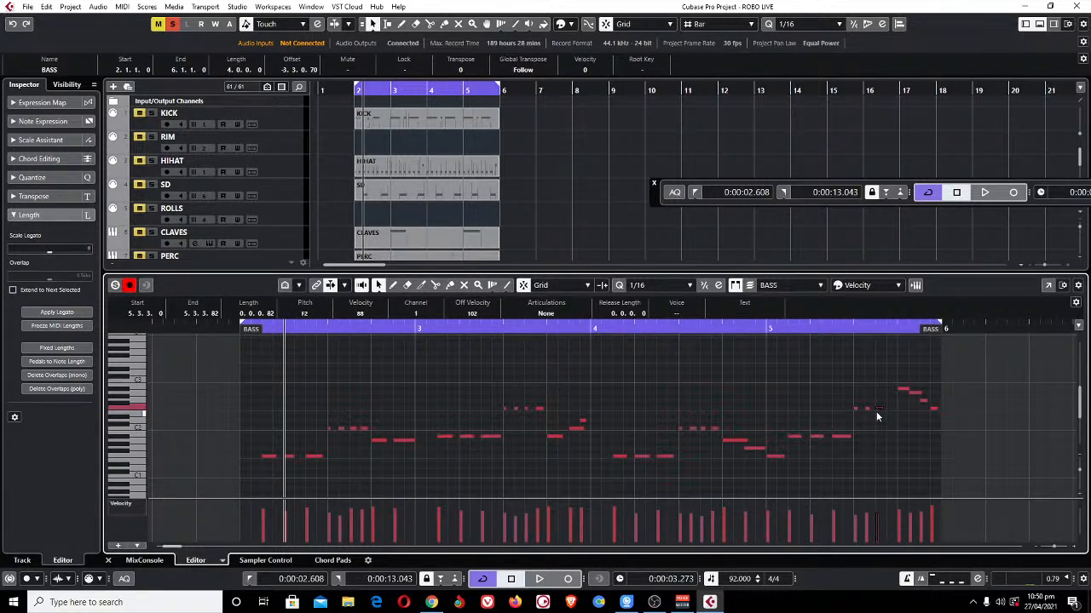
{"action": "left_click", "coordinate": [886, 418]}
{"action": "left_click_drag", "start_coordinate": [877, 407], "coordinate": [889, 408]}
{"action": "left_click", "coordinate": [821, 329]}
{"action": "key", "text": "space"}
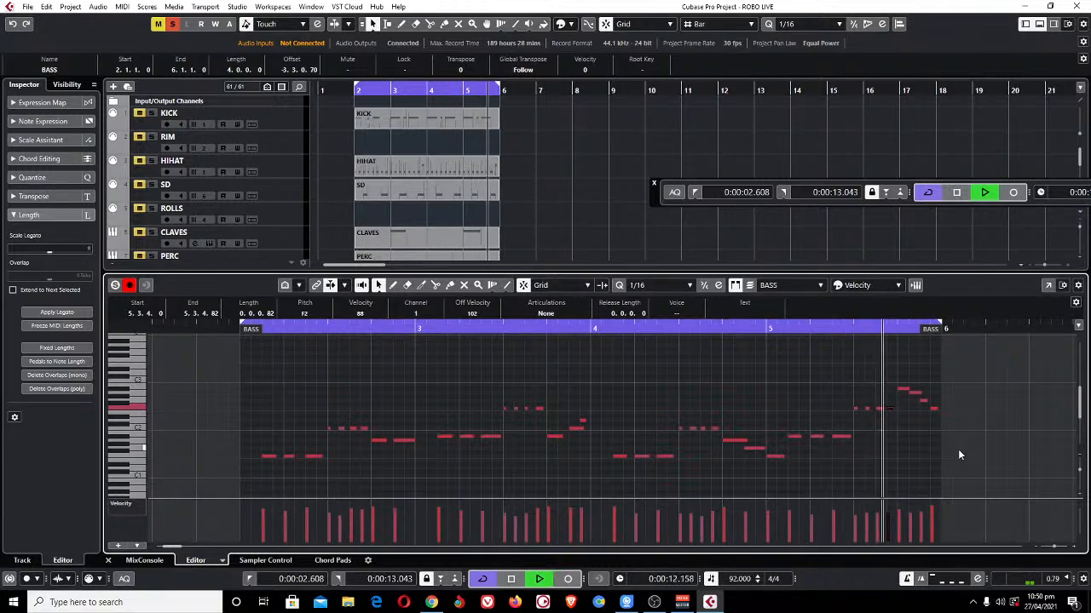
Set the bass notes A2 at 5.4.2.0 and C2 at 3.4.3.0 to length 0.0.1.0, and A1 at 4.4.1.0 to 0.0.2.0.
{"action": "left_click_drag", "start_coordinate": [918, 392], "coordinate": [916, 393]}
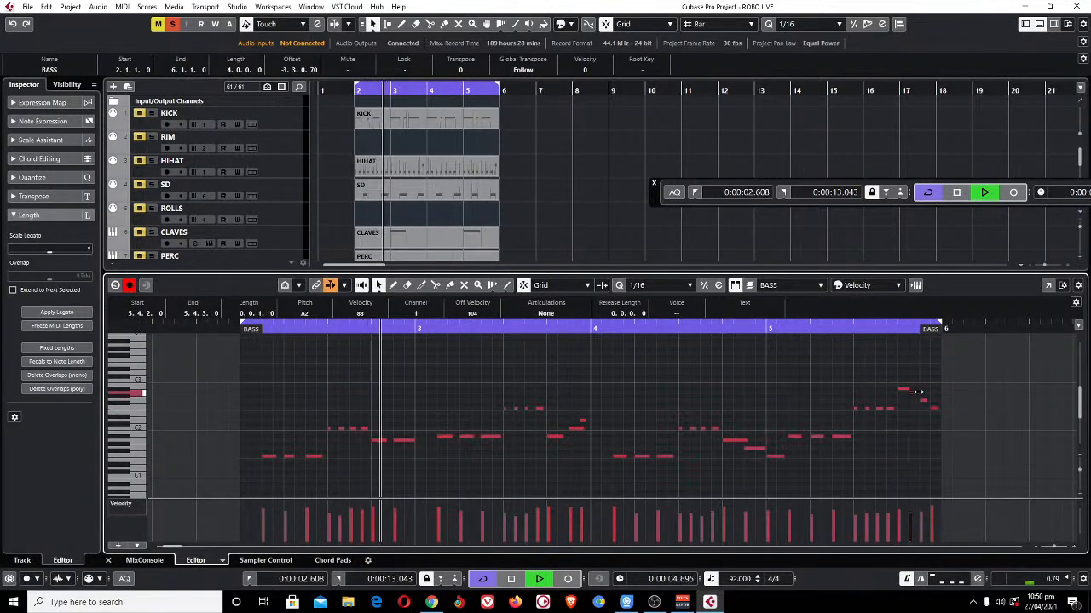
{"action": "left_click", "coordinate": [577, 429]}
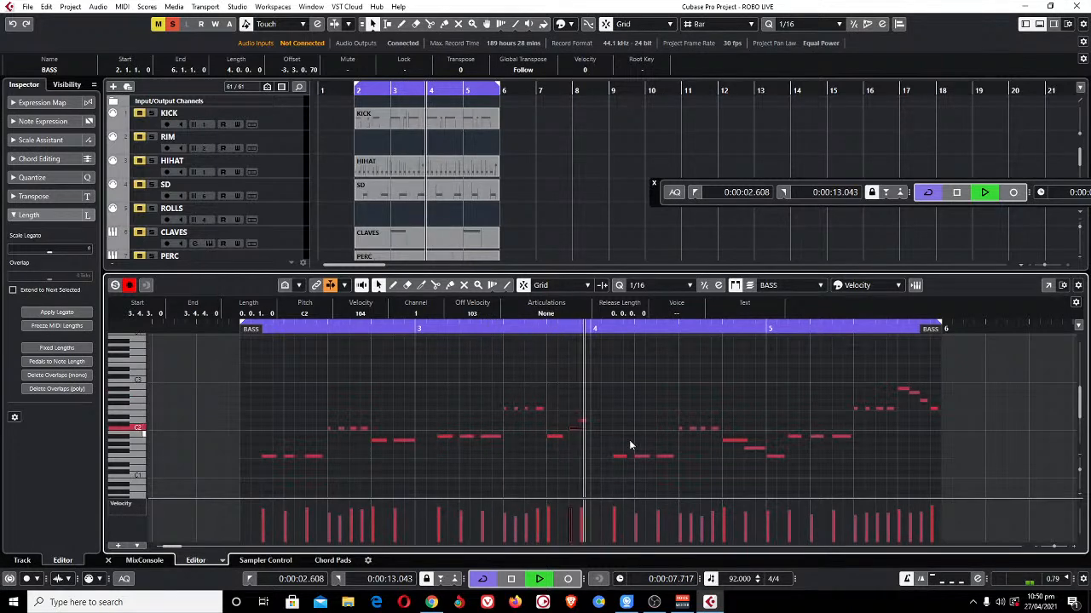
{"action": "left_click_drag", "start_coordinate": [746, 442], "coordinate": [742, 442]}
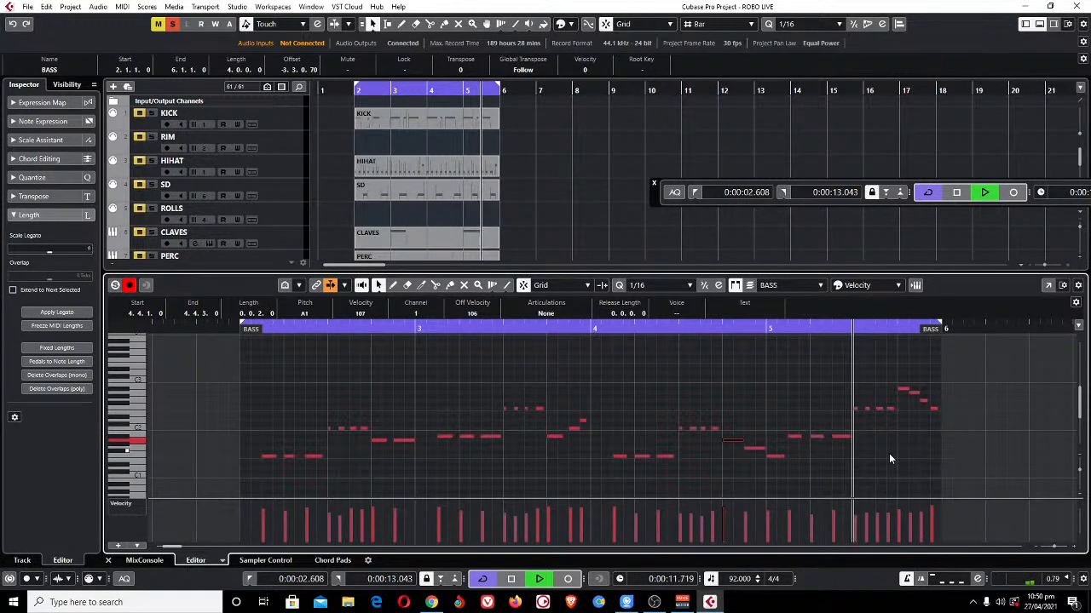
Close the note editor, clear the solo and listen to the edited bass part with all tracks.
{"action": "key", "text": "Return"}
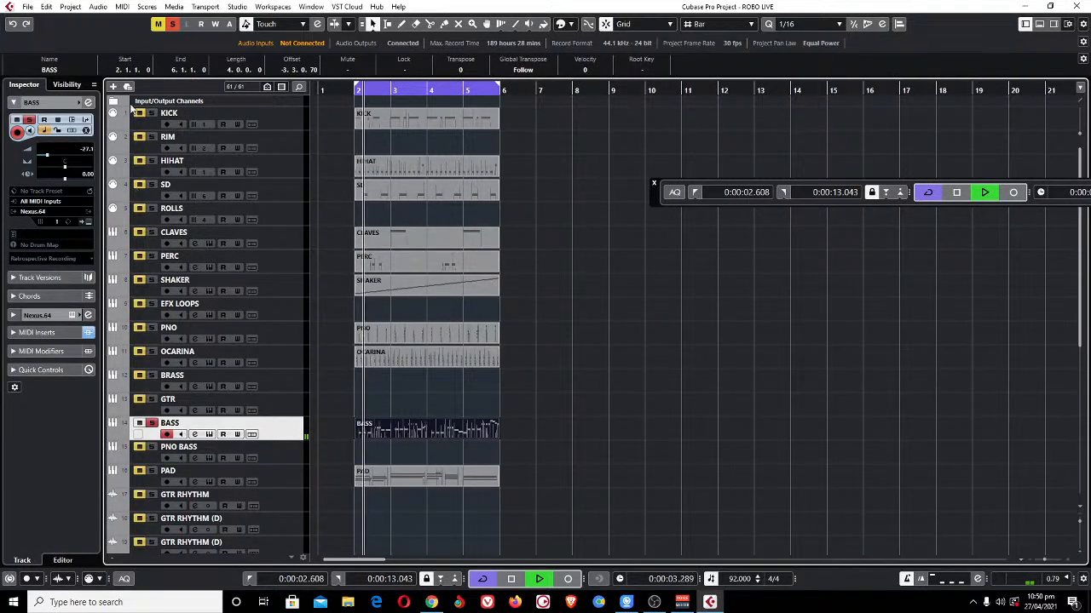
{"action": "left_click", "coordinate": [173, 24]}
{"action": "left_click", "coordinate": [675, 390]}
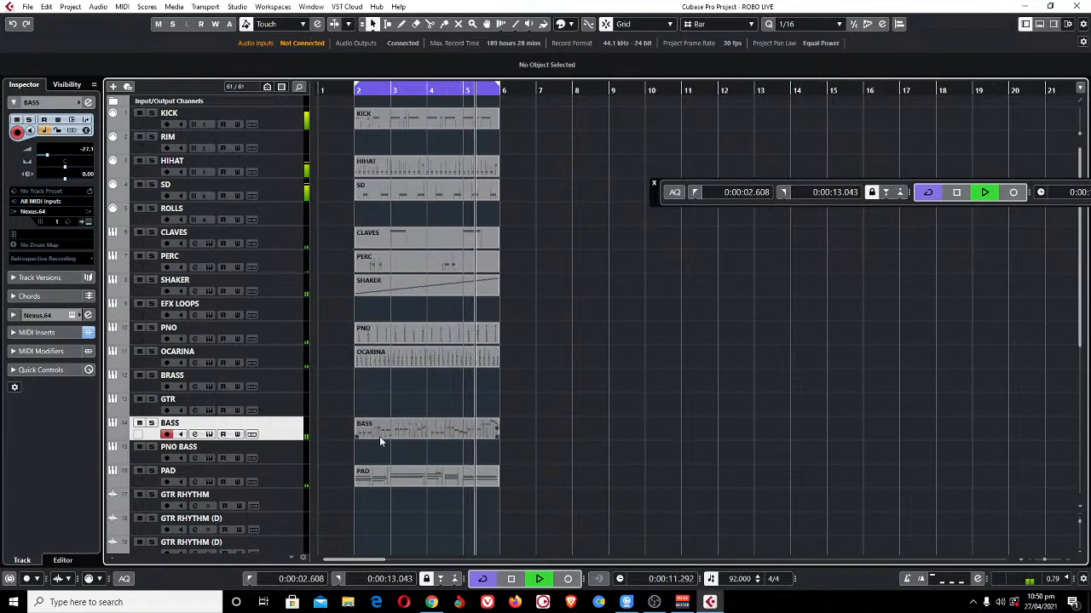
{"action": "key", "text": "space"}
Select the GTR track as the recording target and play the loop to rehearse a guitar part.
{"action": "left_click", "coordinate": [281, 405]}
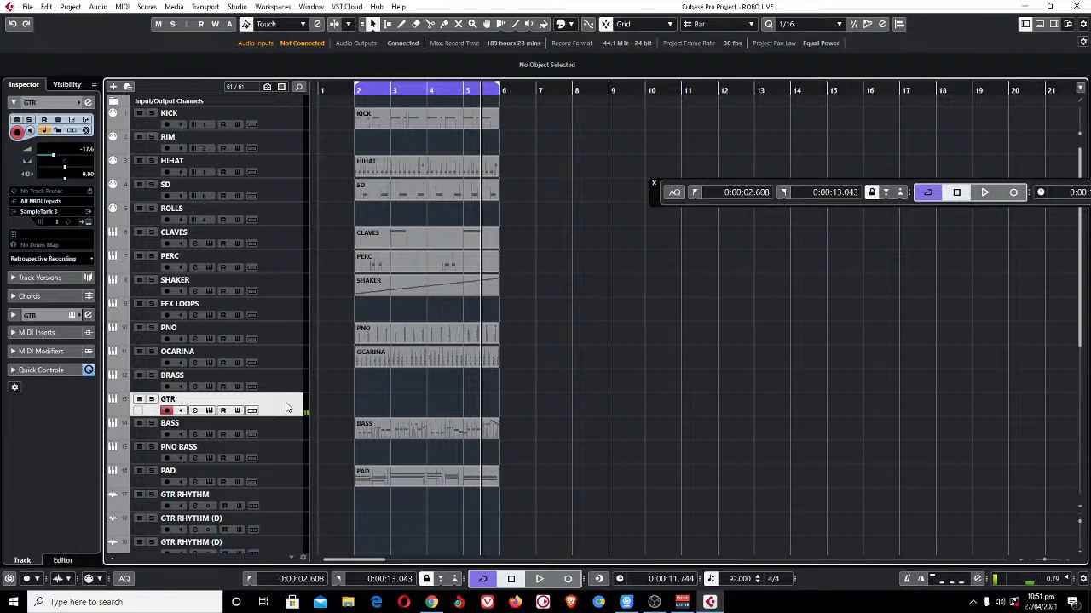
{"action": "key", "text": "space"}
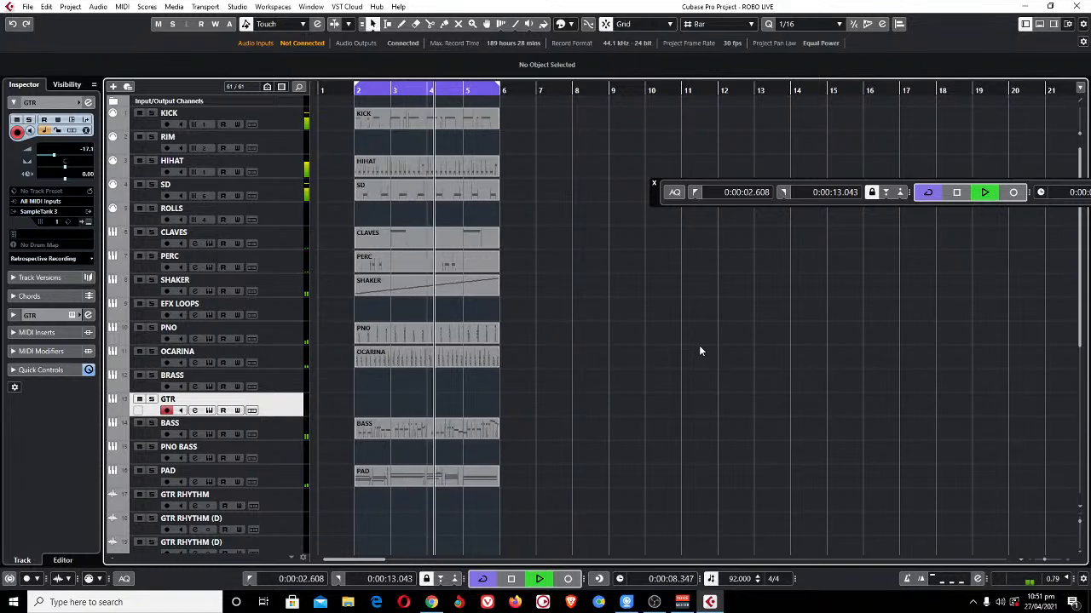
{"action": "key", "text": "space"}
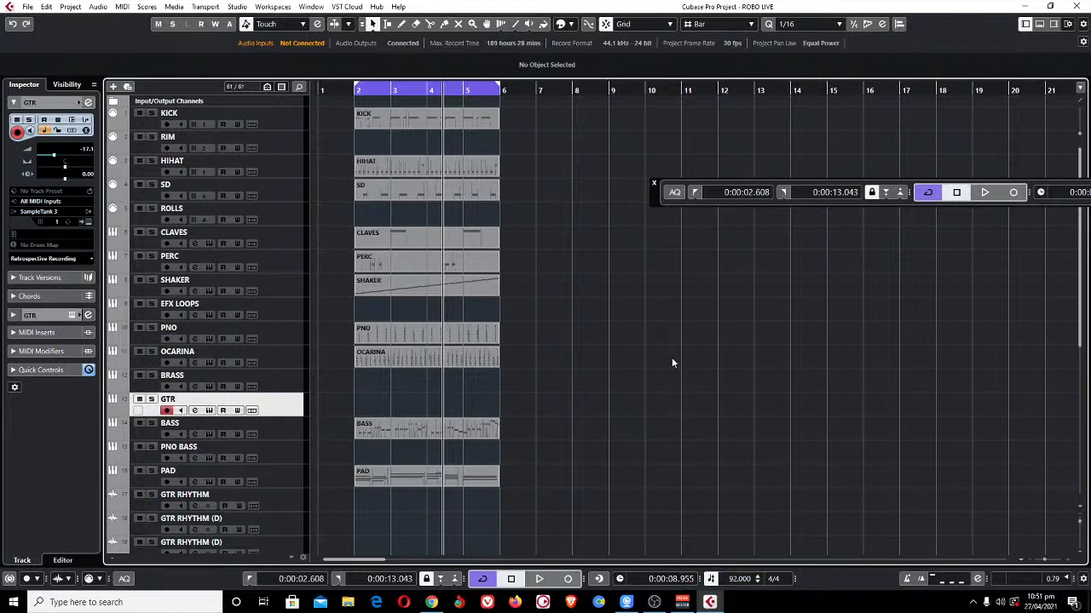
Switch to YouTube Studio to check the live stream's status and chat, and return to Cubase.
{"action": "left_click", "coordinate": [429, 603]}
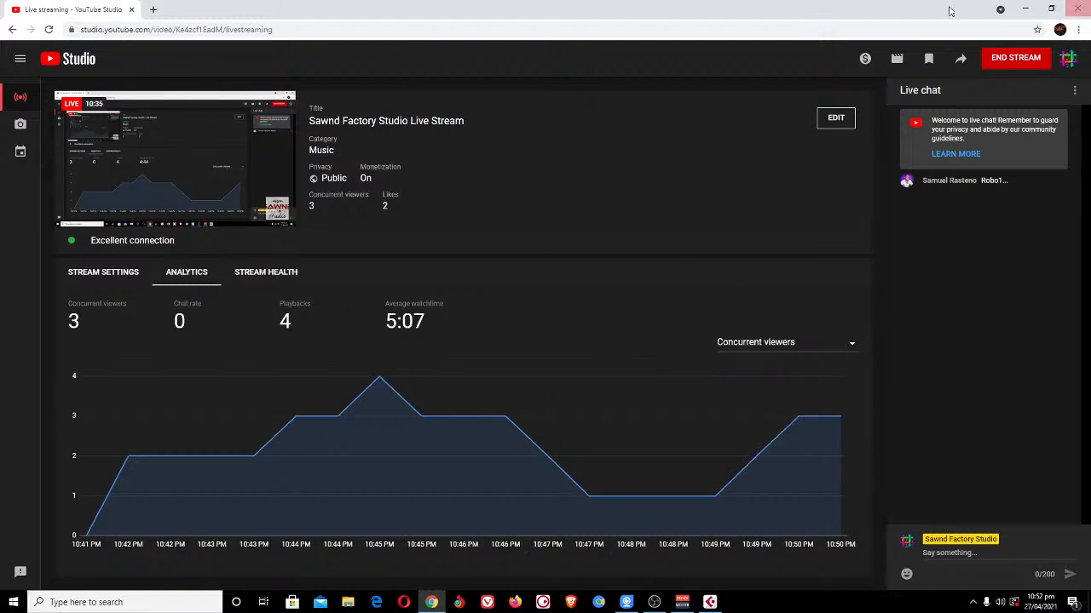
{"action": "left_click", "coordinate": [1023, 7]}
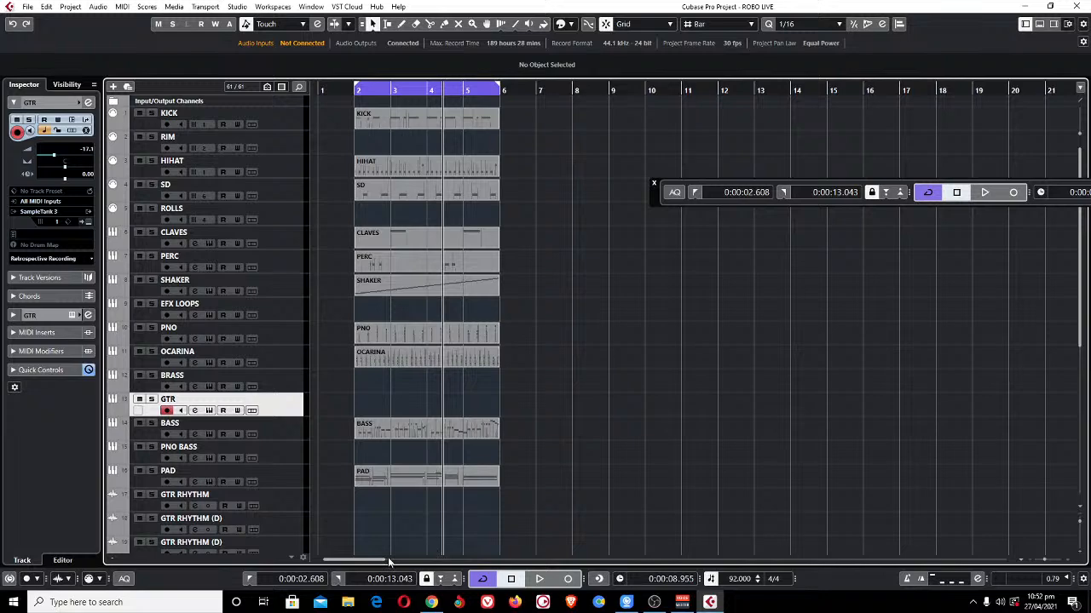
{"action": "left_click", "coordinate": [431, 603]}
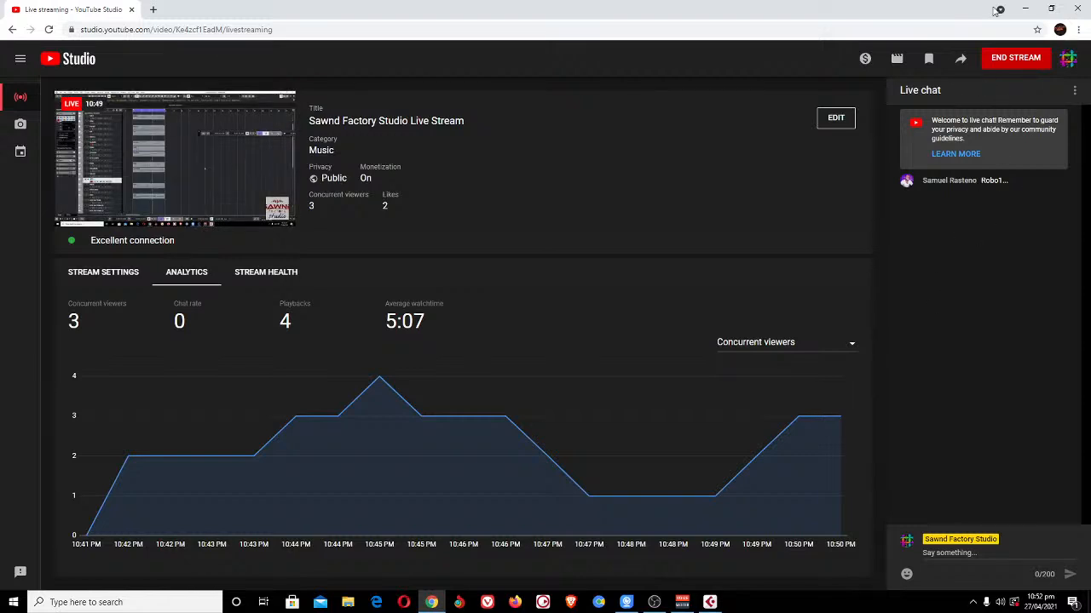
{"action": "left_click", "coordinate": [1027, 9]}
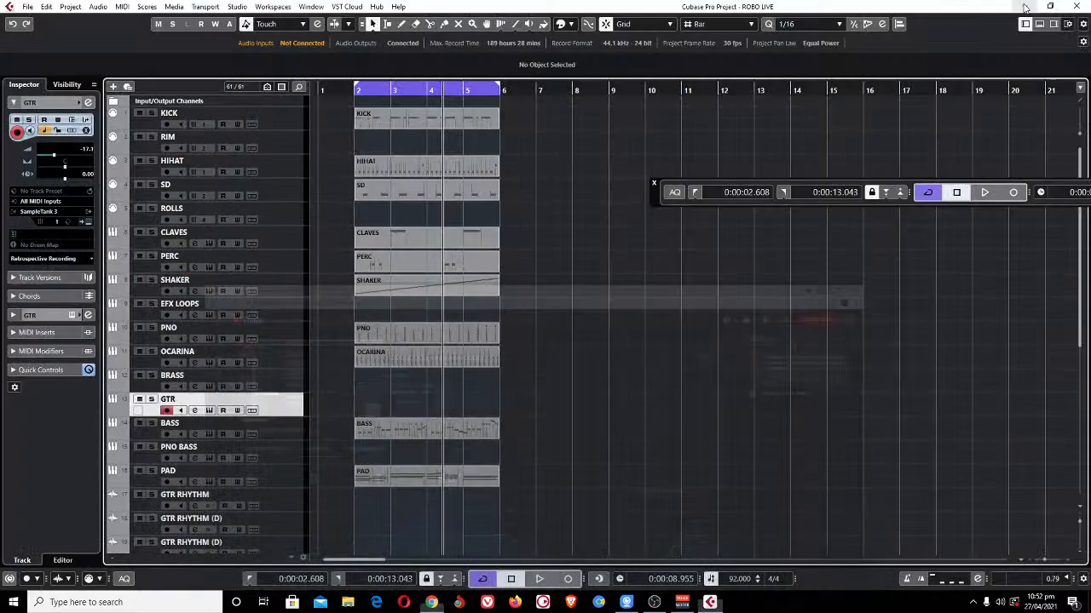
Record a guitar part on the GTR track over the four-bar loop at volume -13.0 and move the part to bar 6.
{"action": "key", "text": "space"}
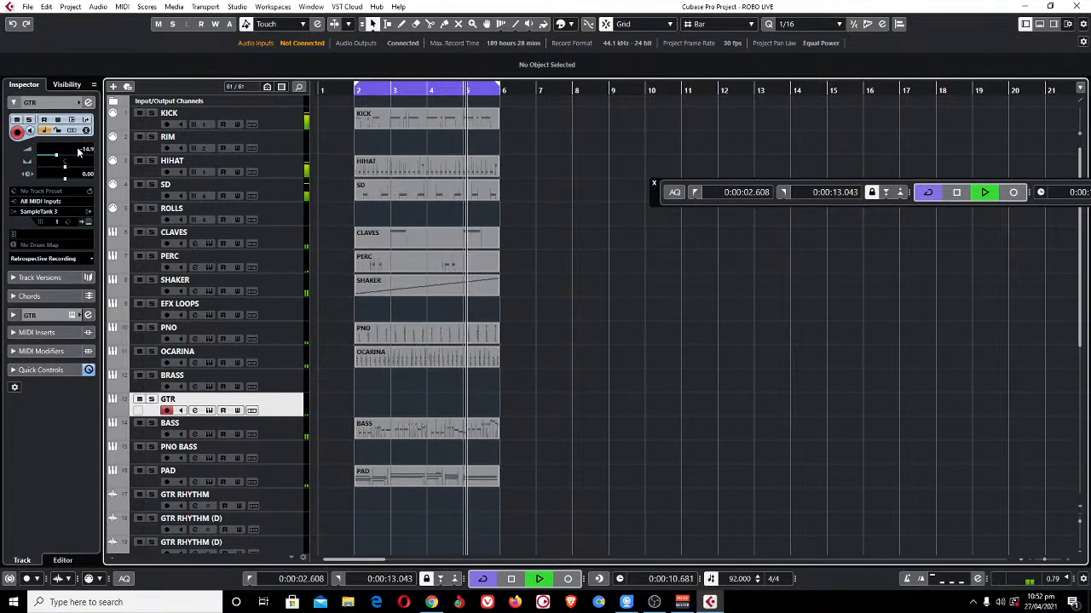
{"action": "key", "text": "KP_Multiply"}
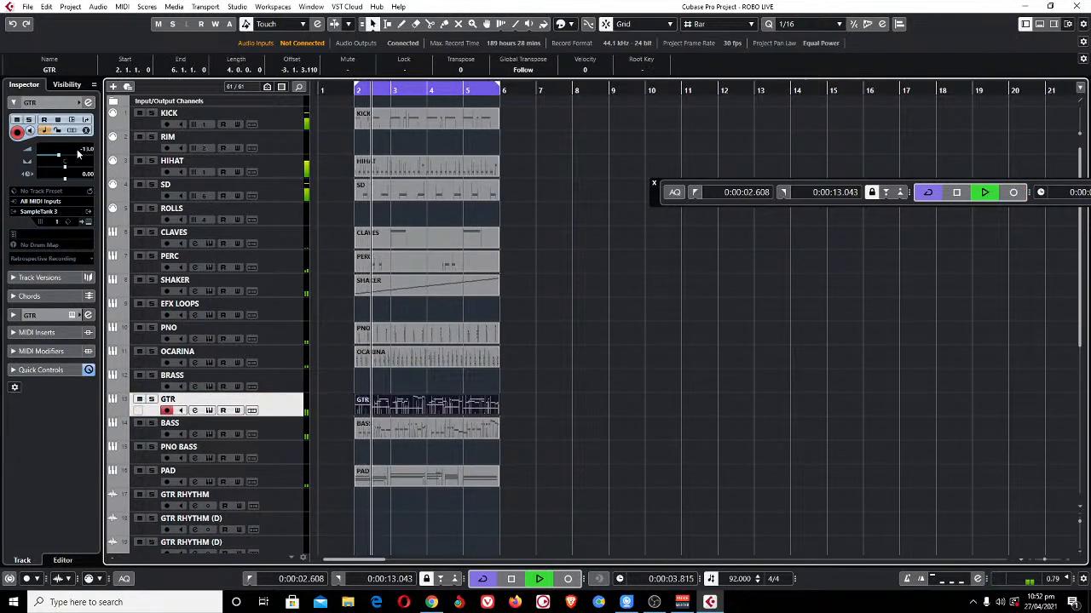
{"action": "left_click_drag", "start_coordinate": [456, 404], "coordinate": [564, 402]}
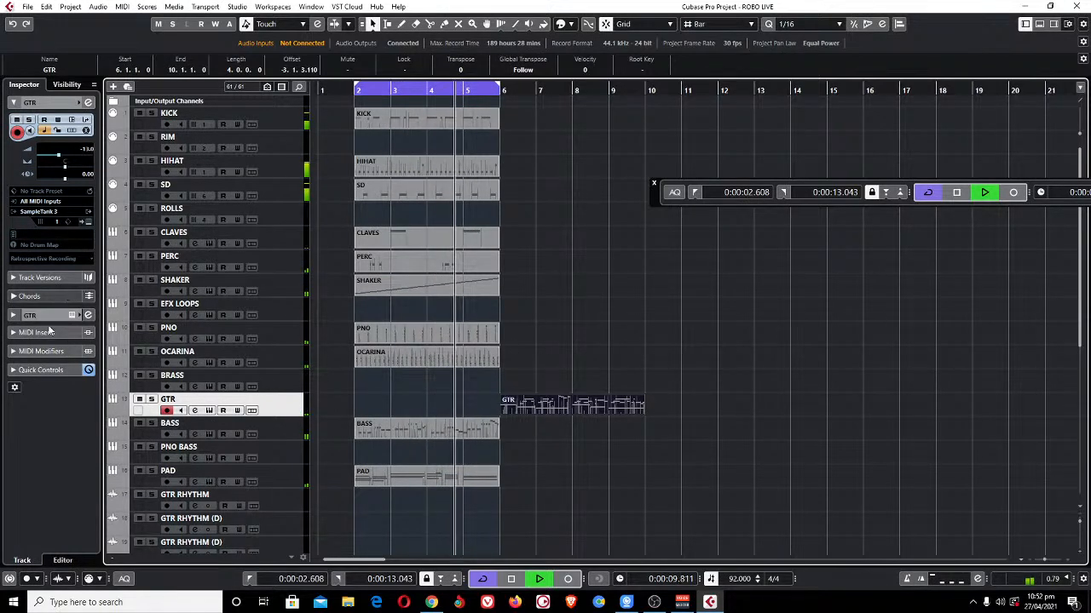
Add a Quantizer as the GTR track's first MIDI insert and set its swing to 69%.
{"action": "left_click", "coordinate": [47, 352]}
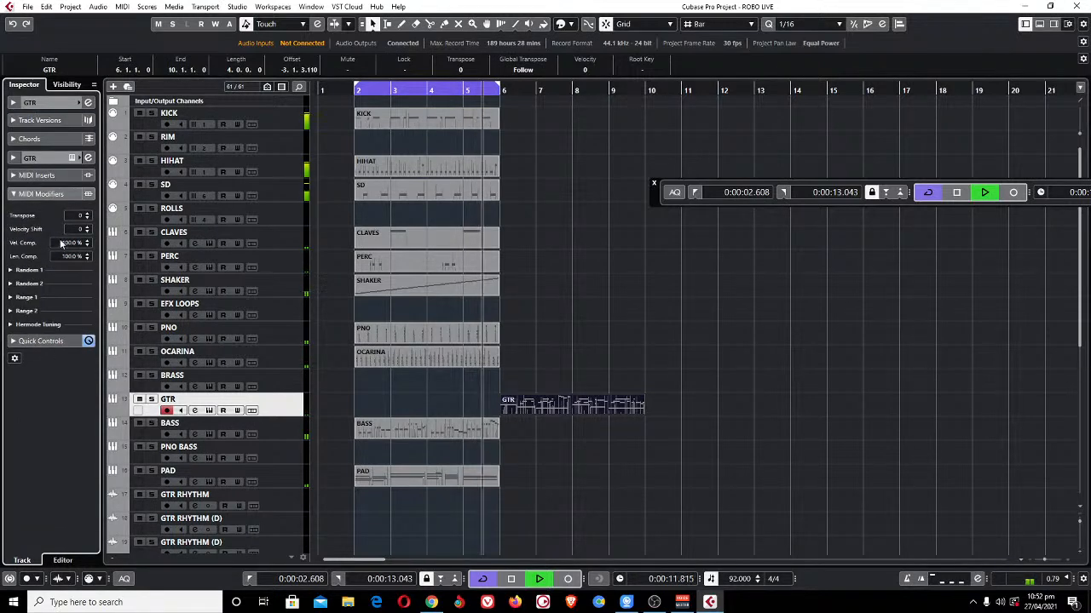
{"action": "left_click", "coordinate": [42, 176]}
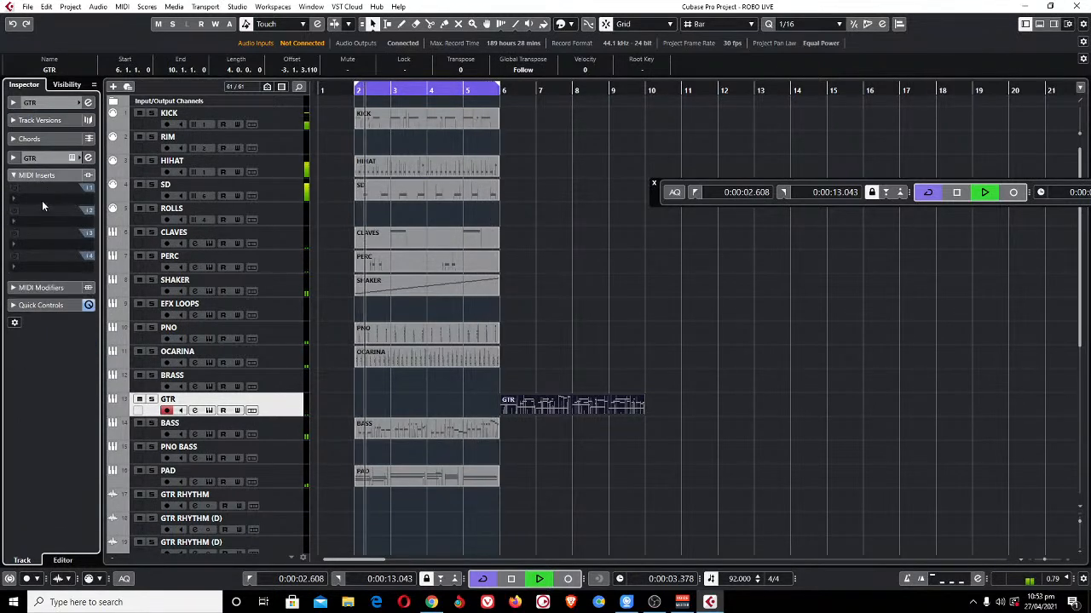
{"action": "left_click", "coordinate": [42, 200]}
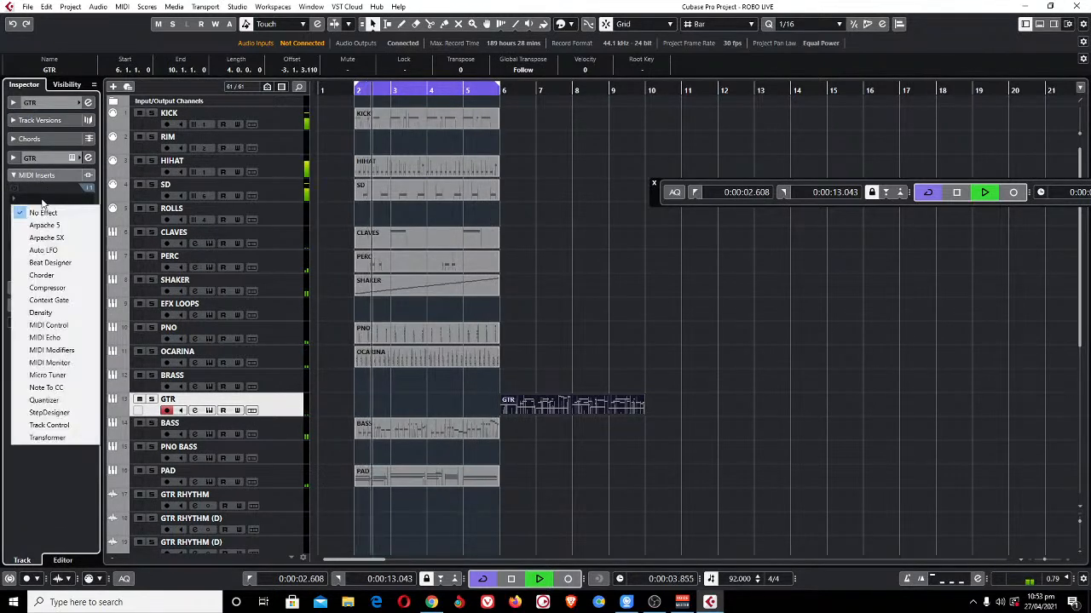
{"action": "left_click", "coordinate": [61, 404]}
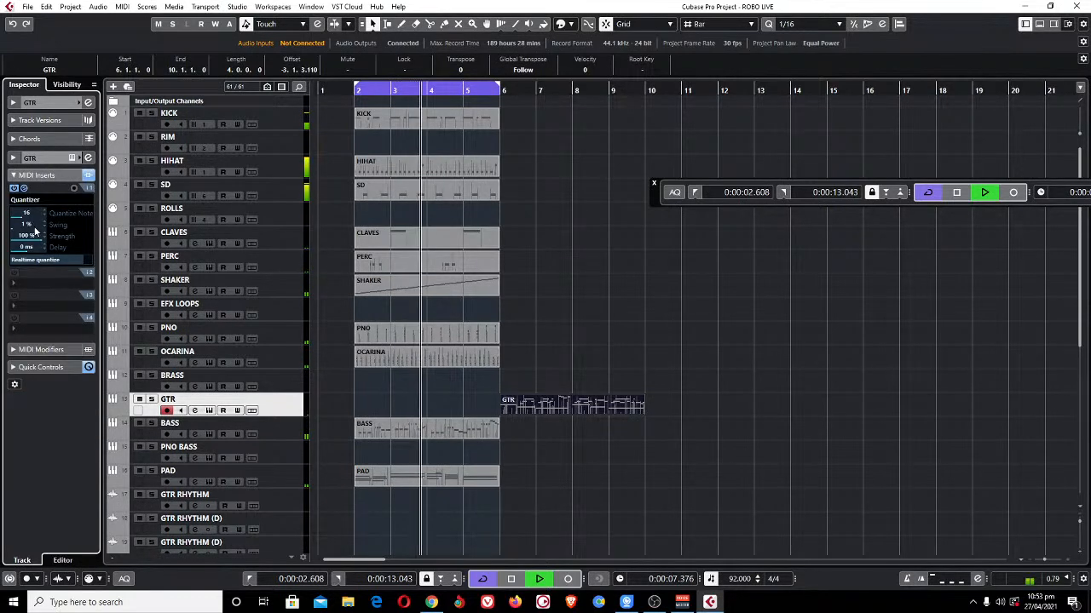
{"action": "scroll", "coordinate": [34, 226], "scroll_direction": "up", "scroll_amount": 3}
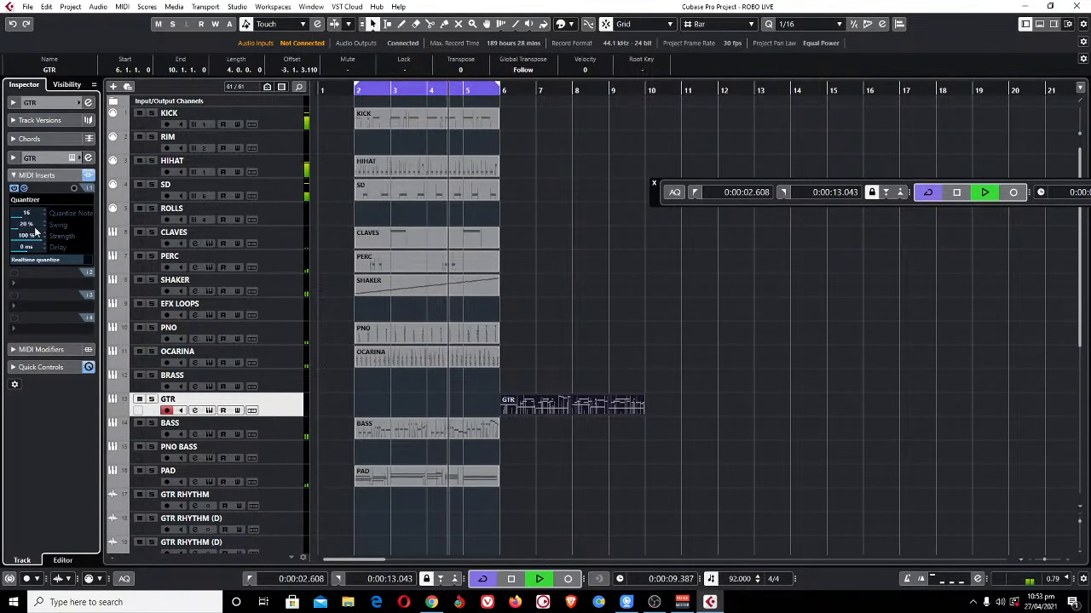
{"action": "key", "text": "space"}
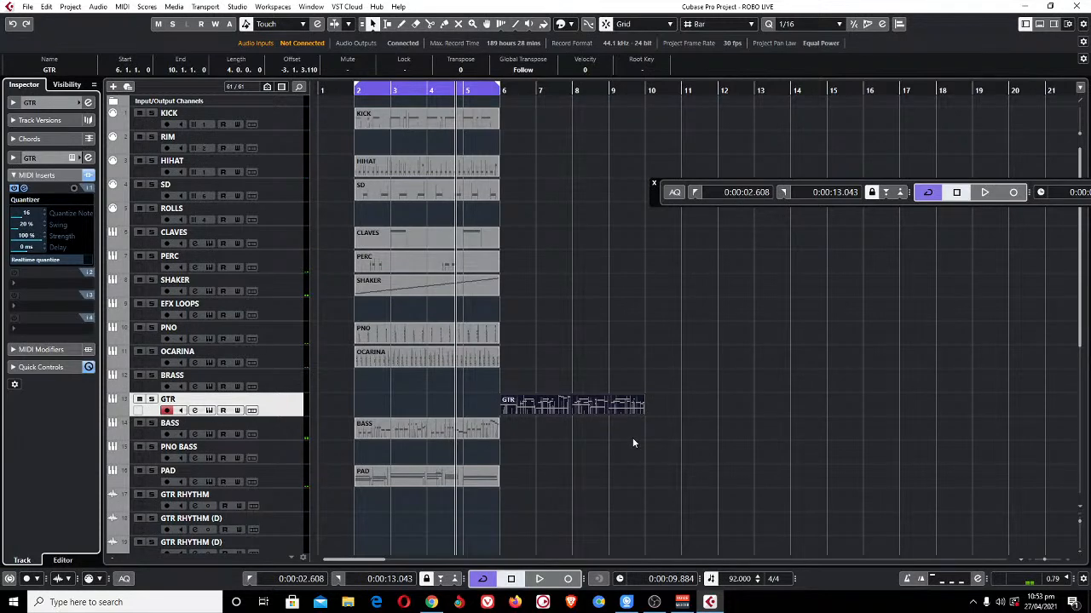
{"action": "left_click", "coordinate": [49, 175]}
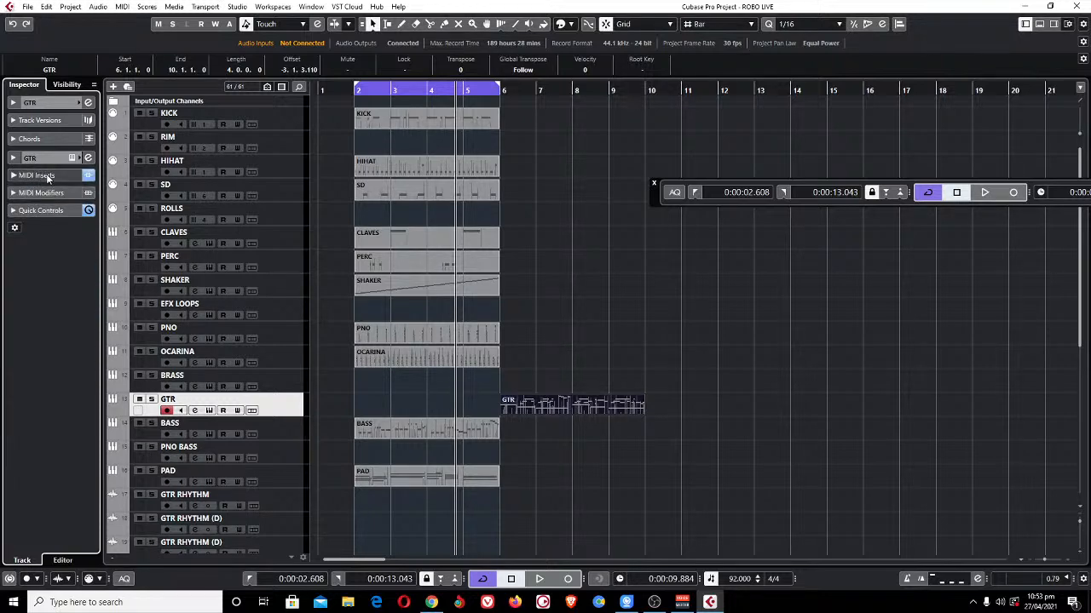
{"action": "left_click", "coordinate": [45, 175]}
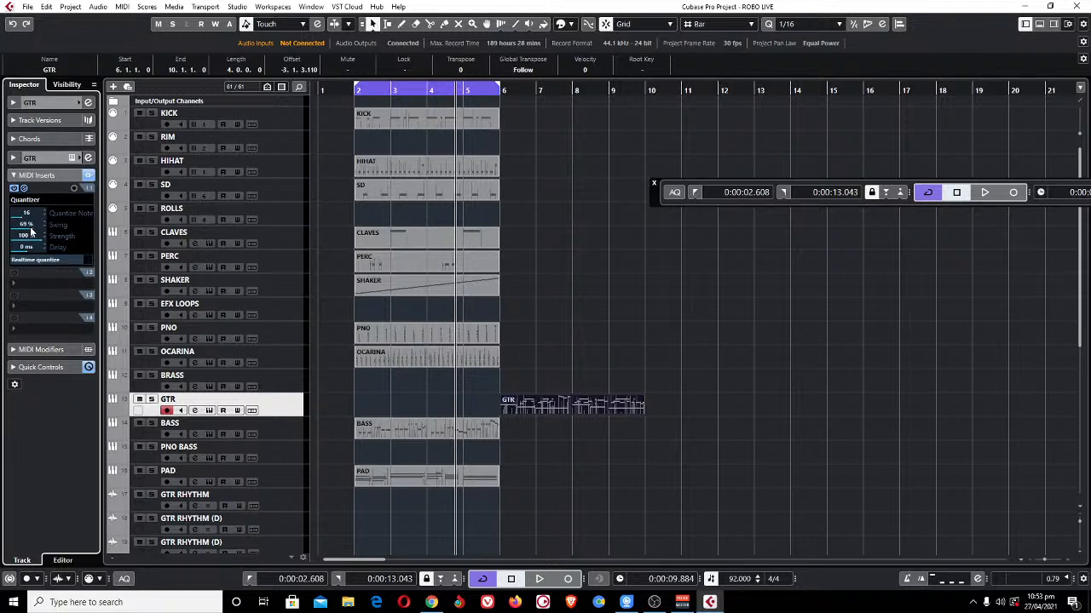
Delete the GTR part at bar 6 and record a new guitar part over the four-bar loop from bar 2.
{"action": "left_click", "coordinate": [43, 103]}
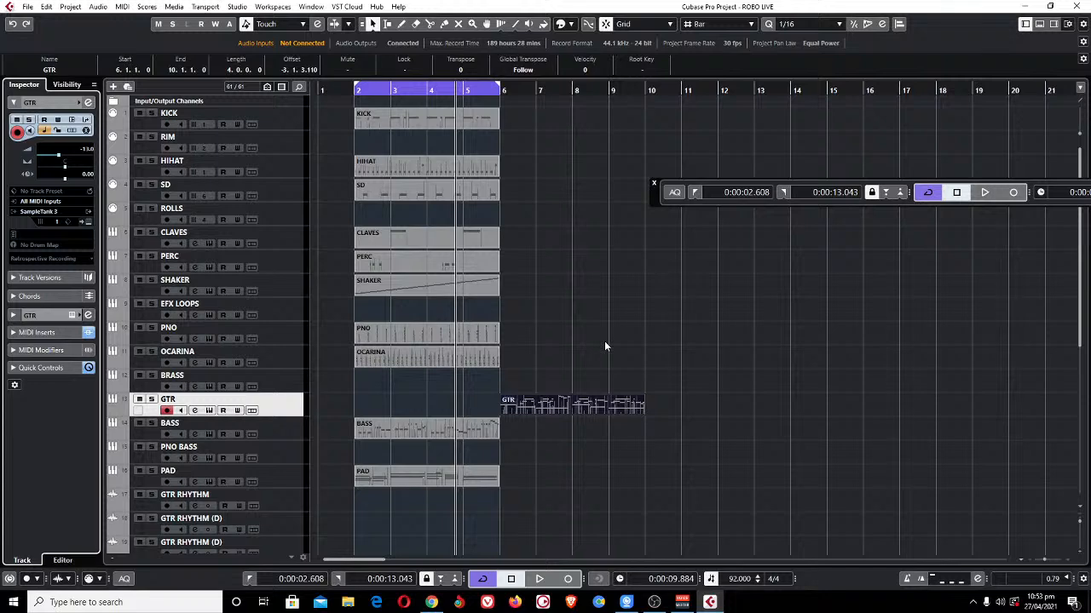
{"action": "key", "text": "Delete"}
{"action": "key", "text": "space"}
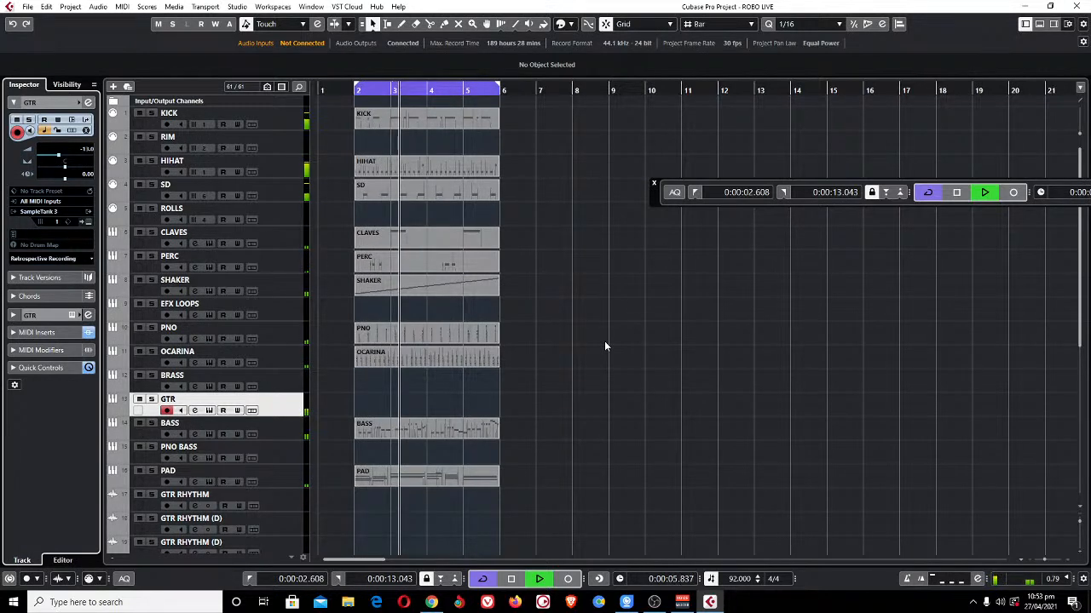
{"action": "key", "text": "KP_Multiply"}
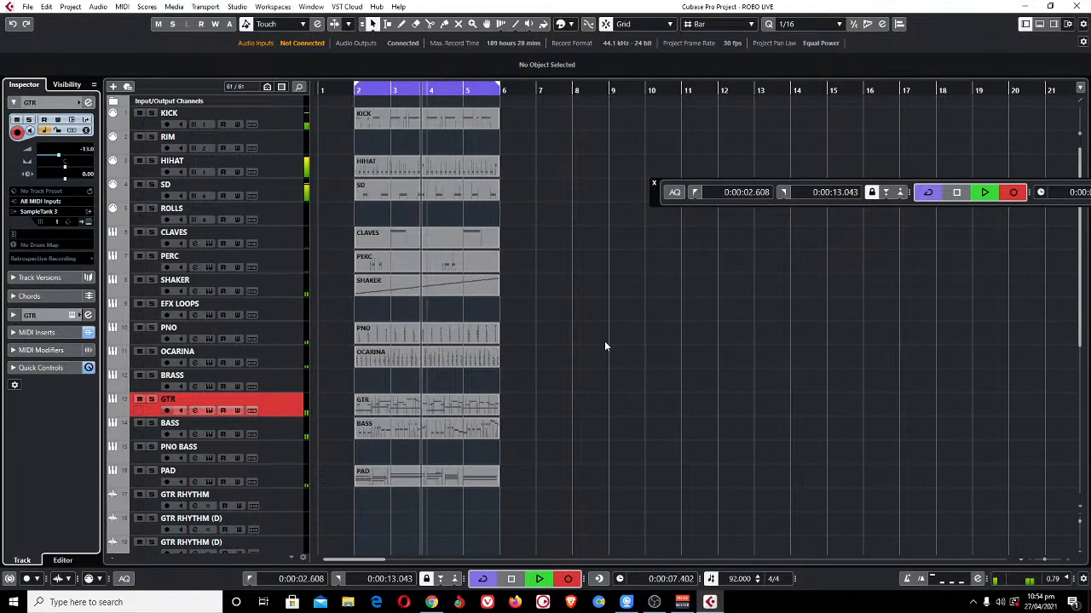
{"action": "key", "text": "KP_Multiply"}
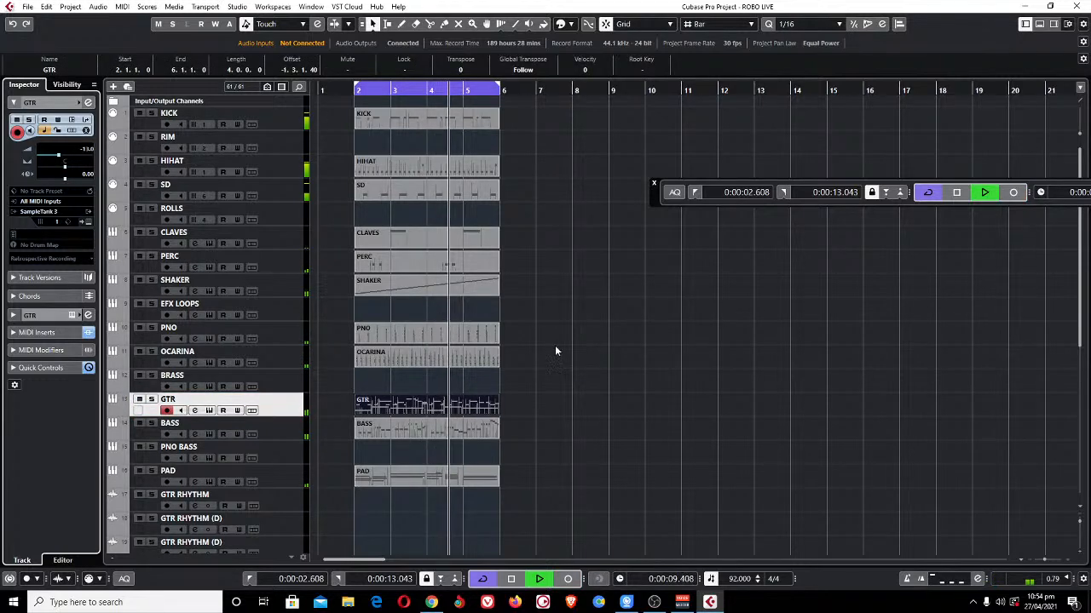
Solo the GTR track and set its volume to -8.94 while the loop plays.
{"action": "key", "text": "s"}
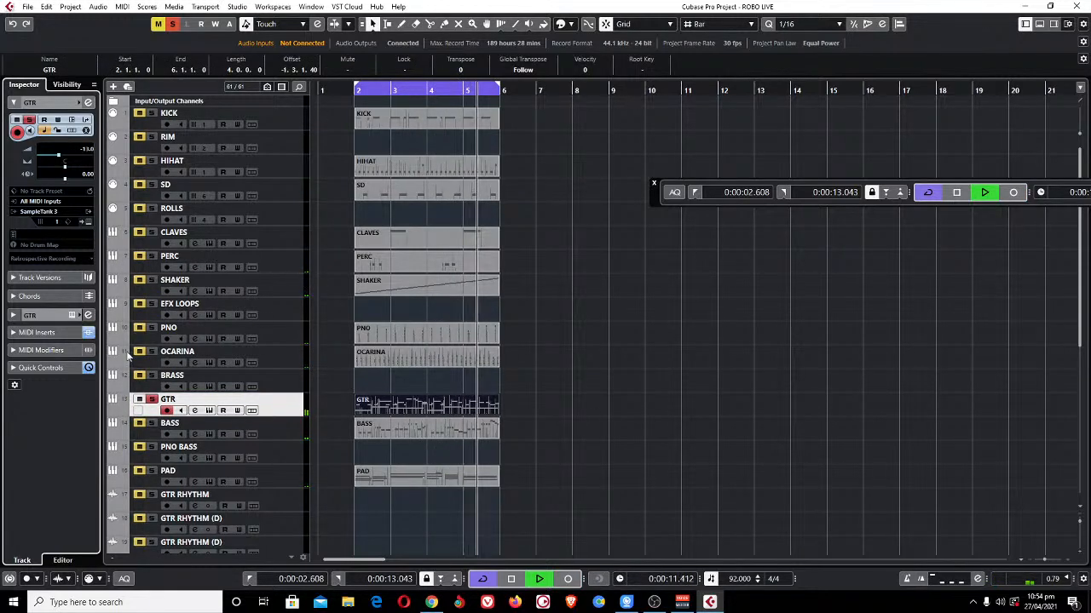
{"action": "key", "text": "h"}
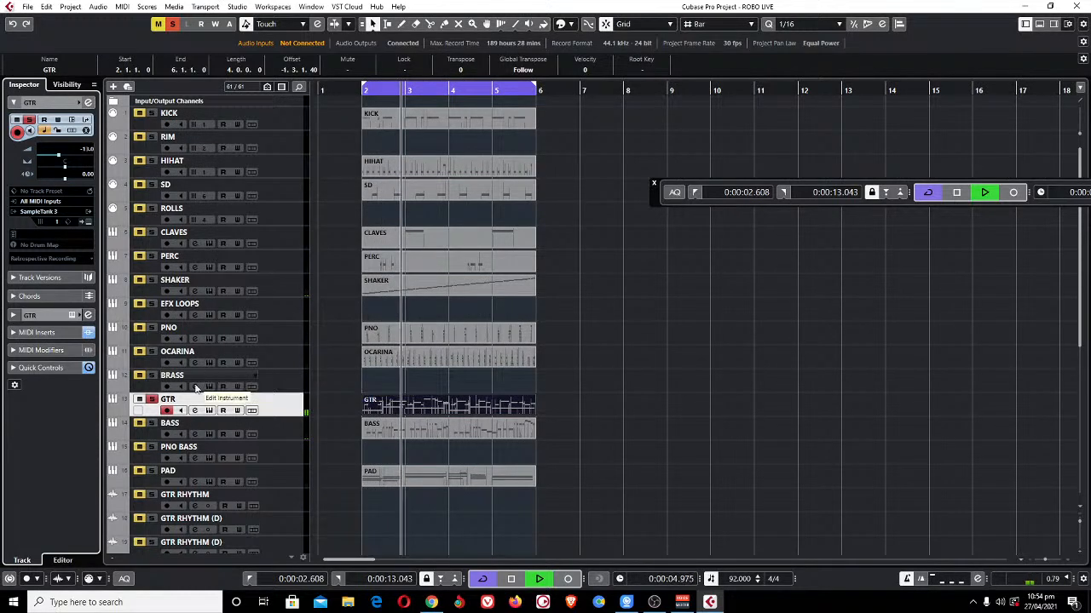
{"action": "left_click", "coordinate": [43, 333]}
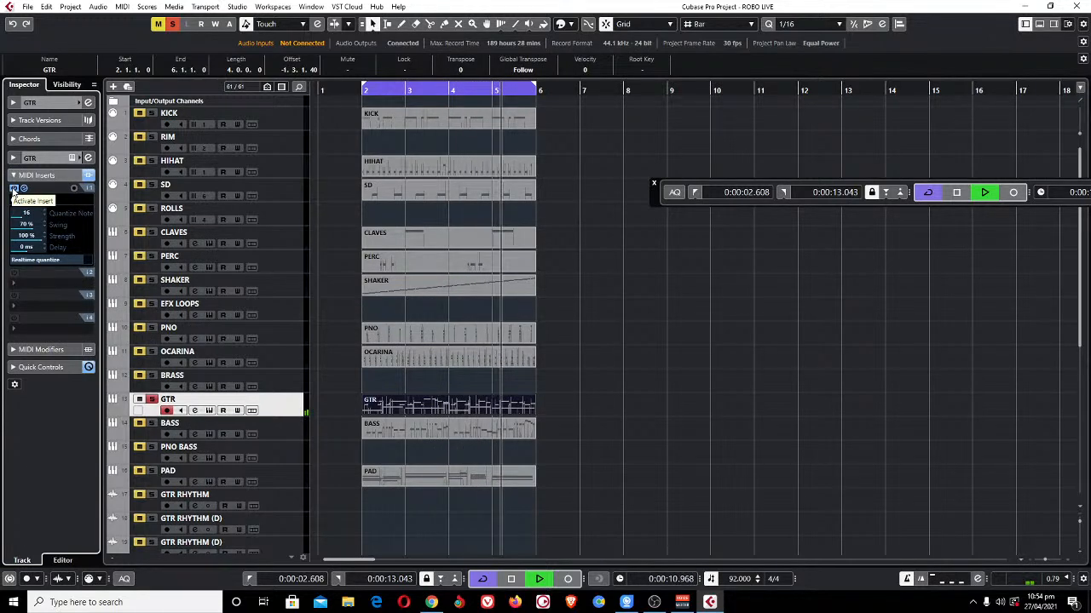
{"action": "left_click", "coordinate": [47, 103]}
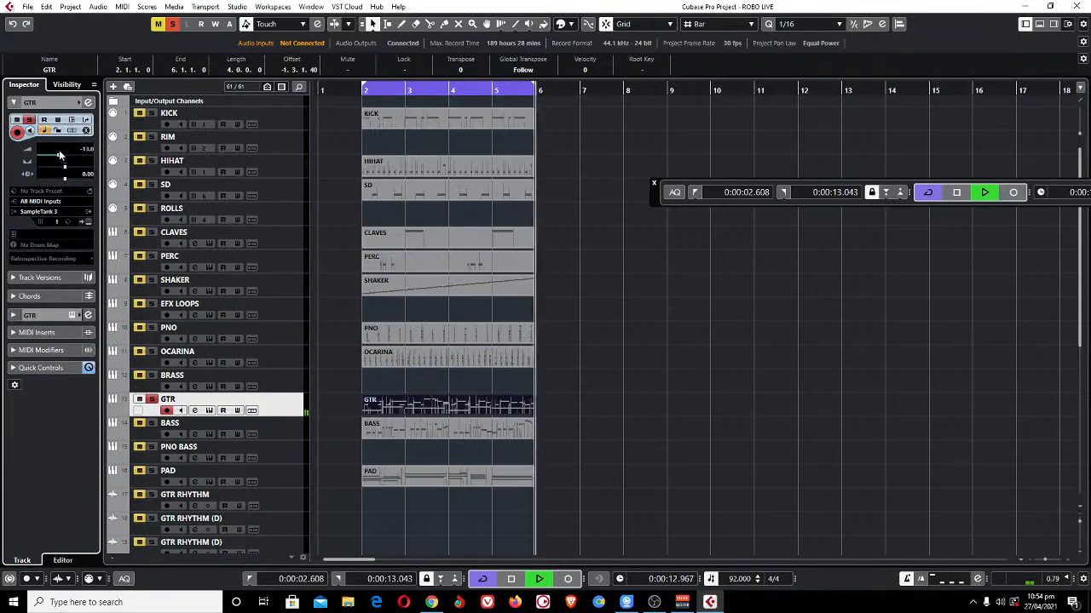
{"action": "left_click_drag", "start_coordinate": [54, 155], "coordinate": [68, 156]}
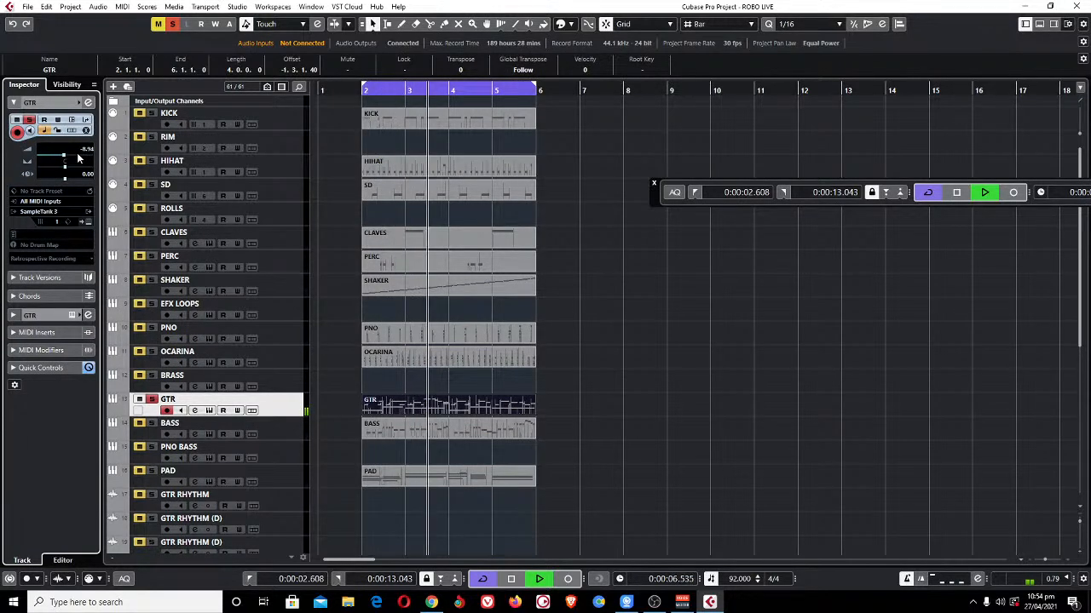
{"action": "key", "text": "space"}
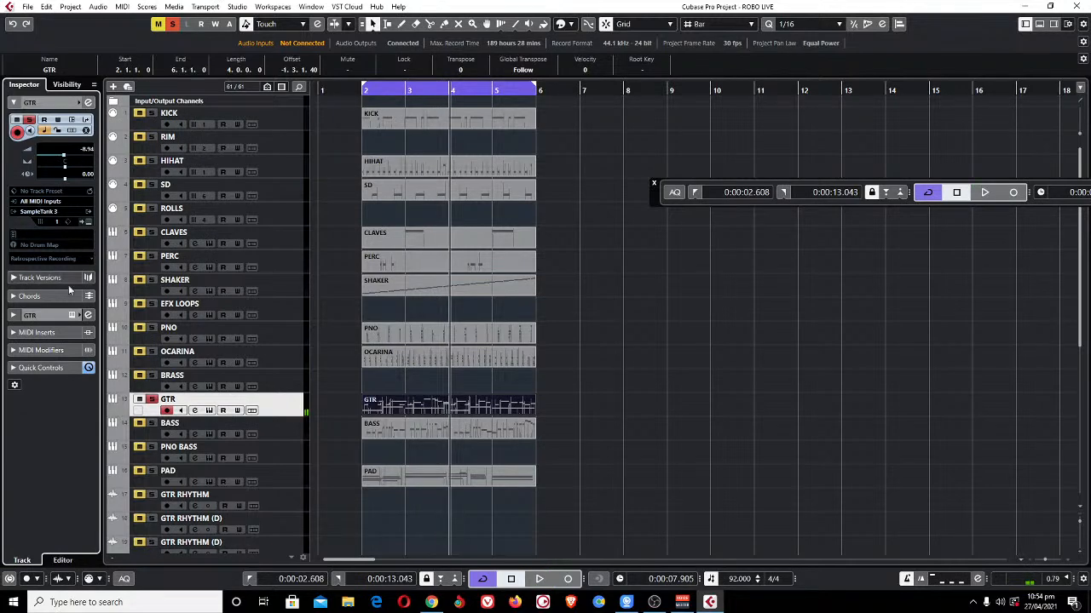
Compare the soloed guitar part with its Quantizer insert bypassed and active, leaving the insert switched on.
{"action": "left_click", "coordinate": [42, 331]}
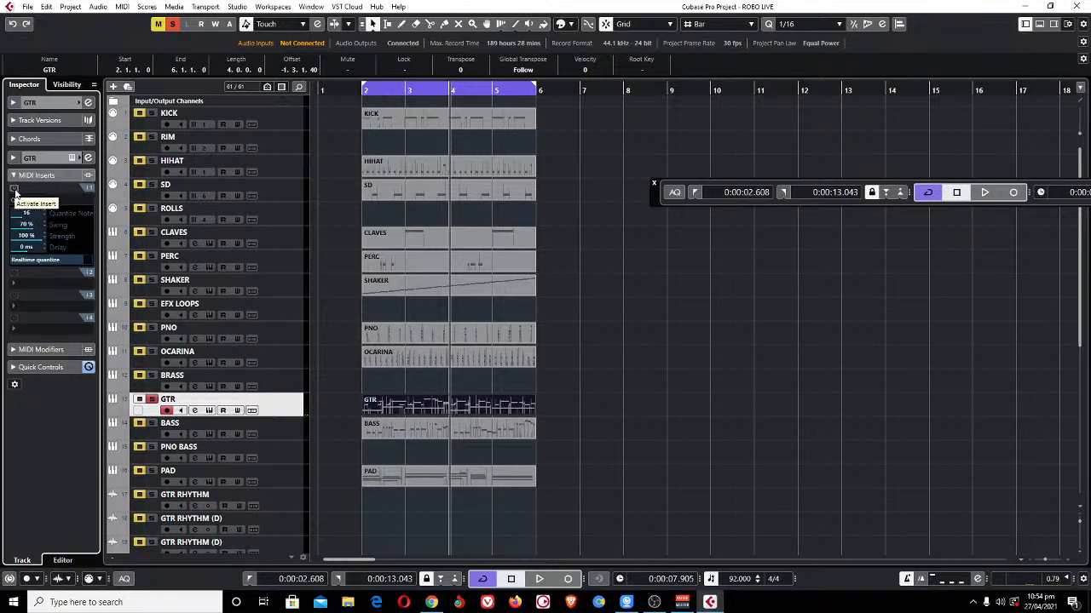
{"action": "key", "text": "space"}
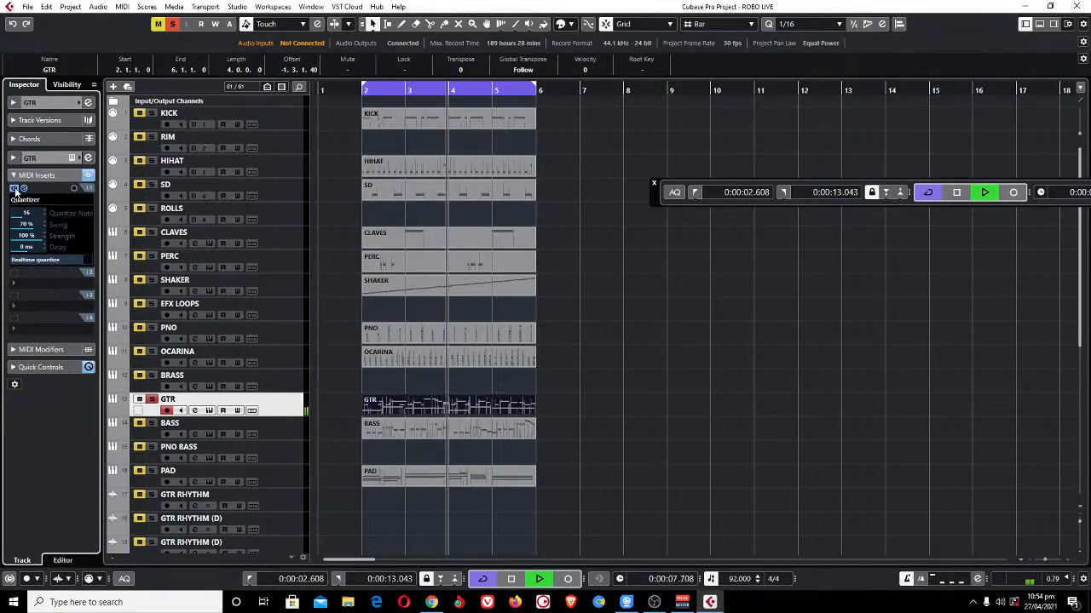
{"action": "key", "text": "space"}
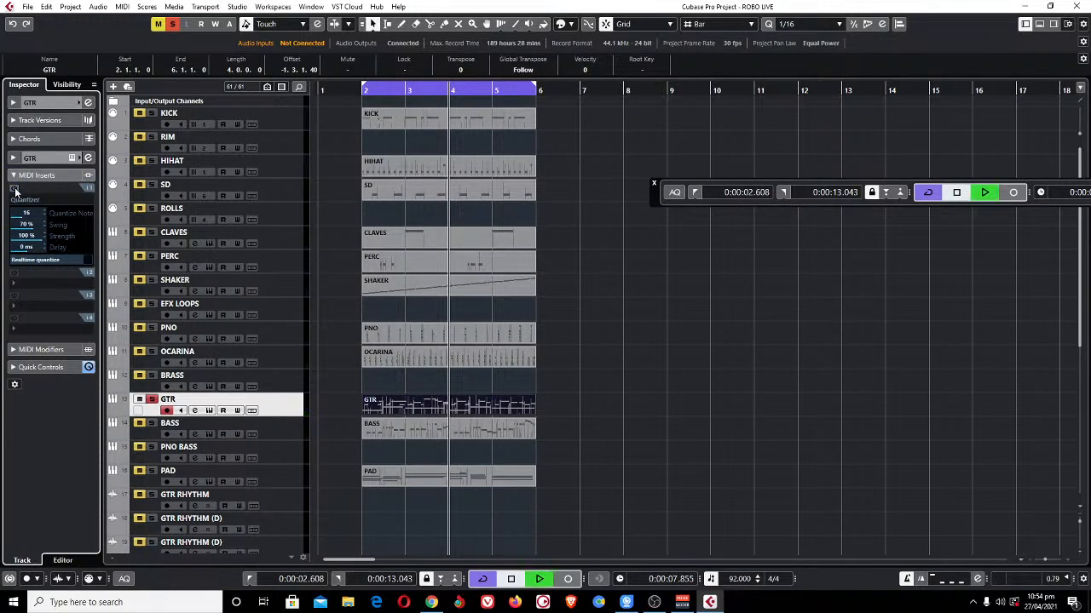
{"action": "key", "text": "space"}
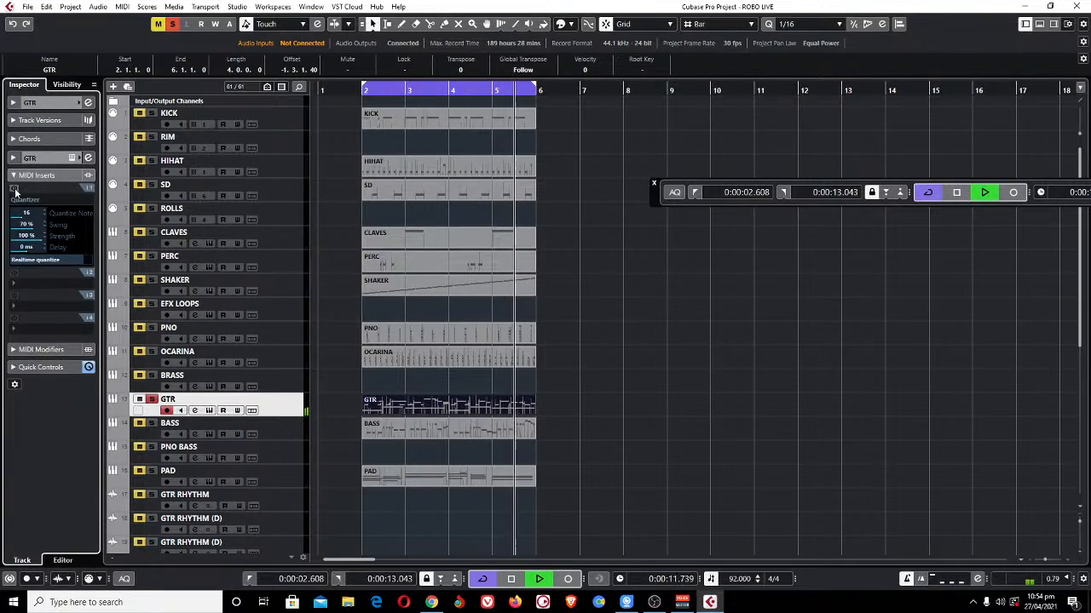
{"action": "key", "text": "space"}
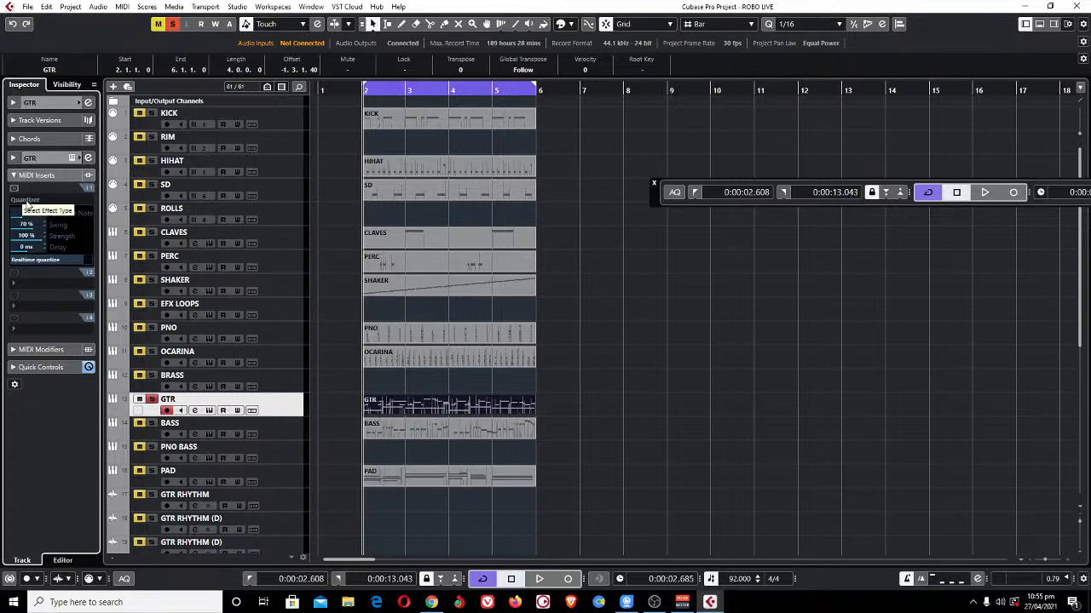
{"action": "left_click", "coordinate": [28, 205]}
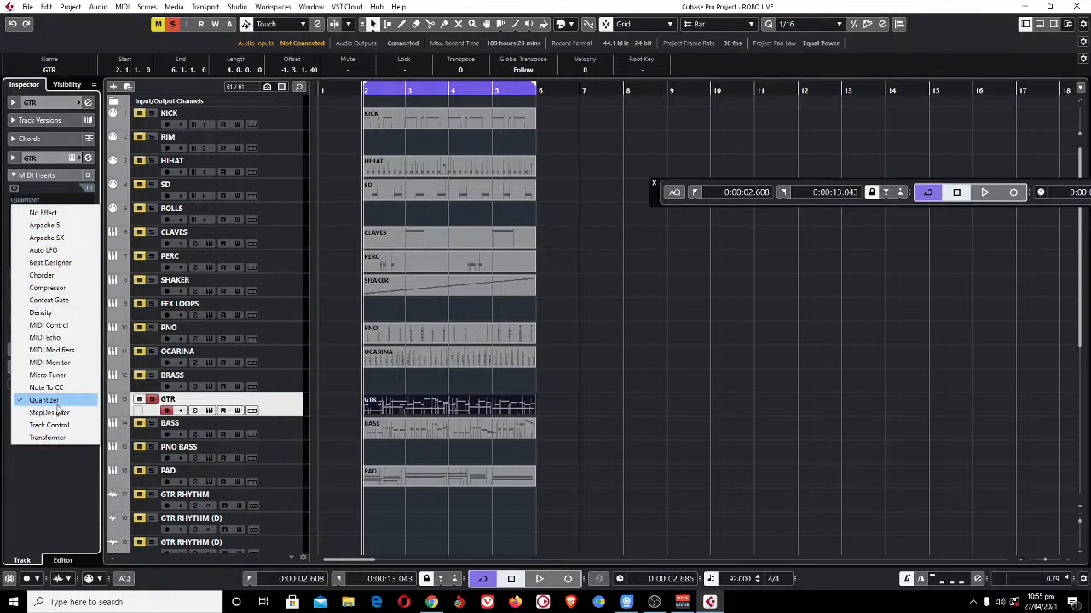
{"action": "left_click", "coordinate": [698, 333]}
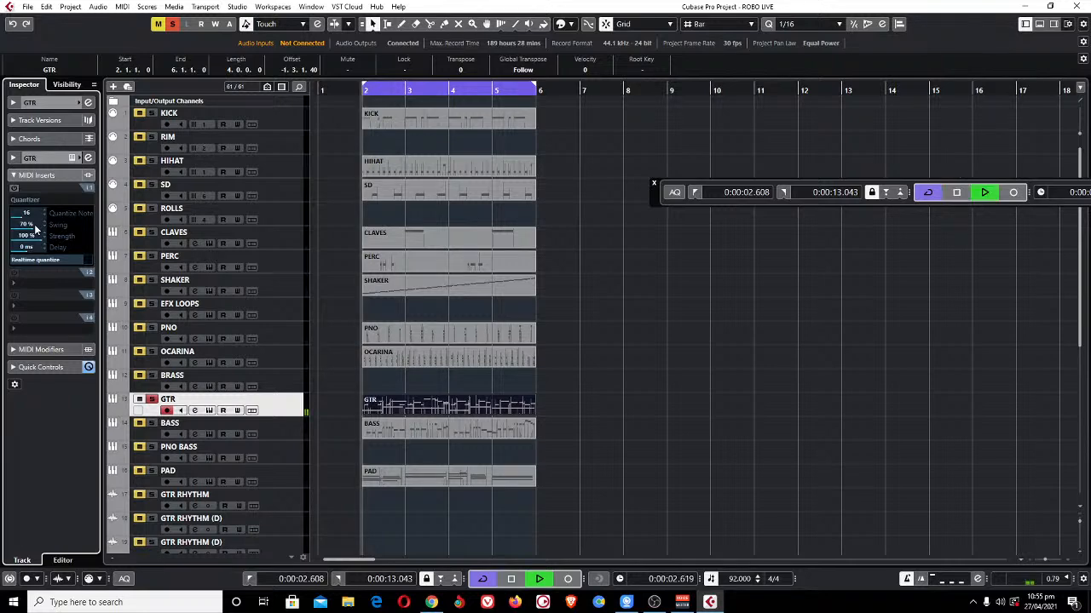
{"action": "left_click", "coordinate": [13, 188]}
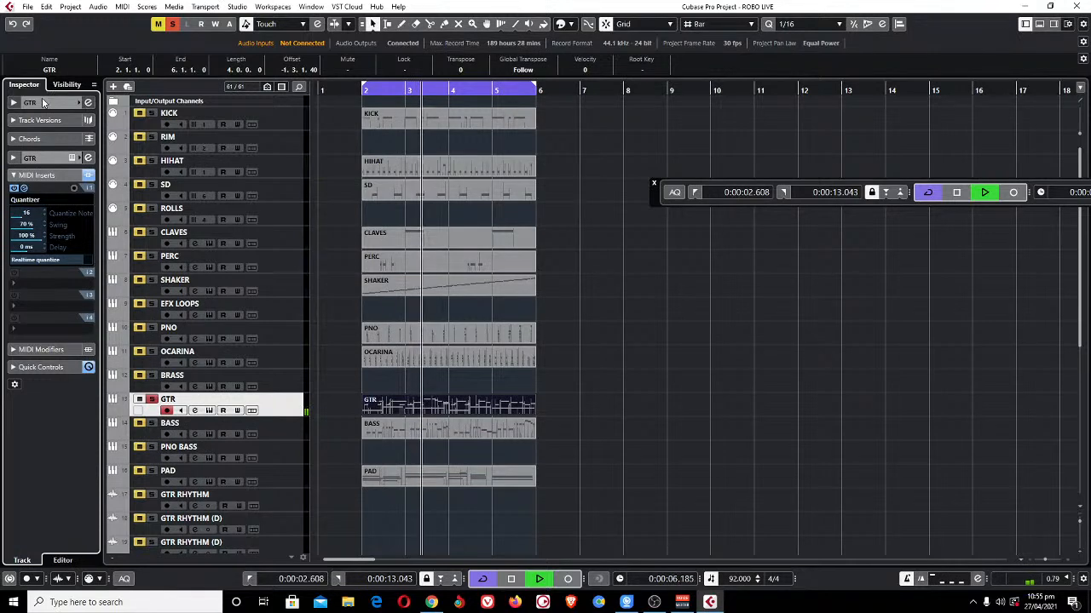
Clear the solo on all tracks and lower the GTR track's volume to -15.9.
{"action": "left_click", "coordinate": [39, 175]}
{"action": "left_click", "coordinate": [173, 24]}
{"action": "left_click", "coordinate": [688, 408]}
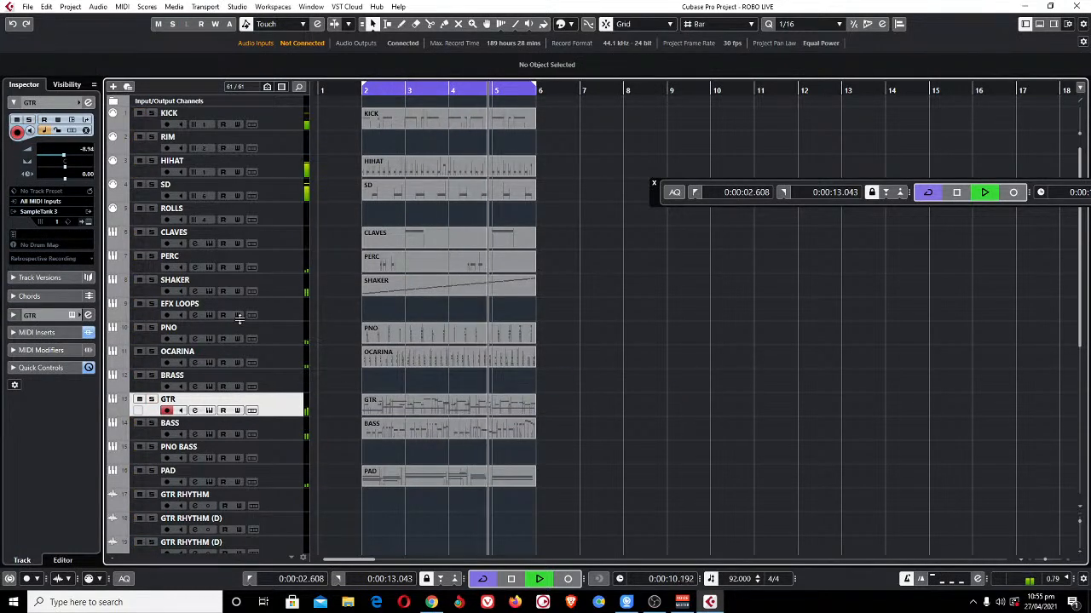
{"action": "left_click", "coordinate": [218, 121]}
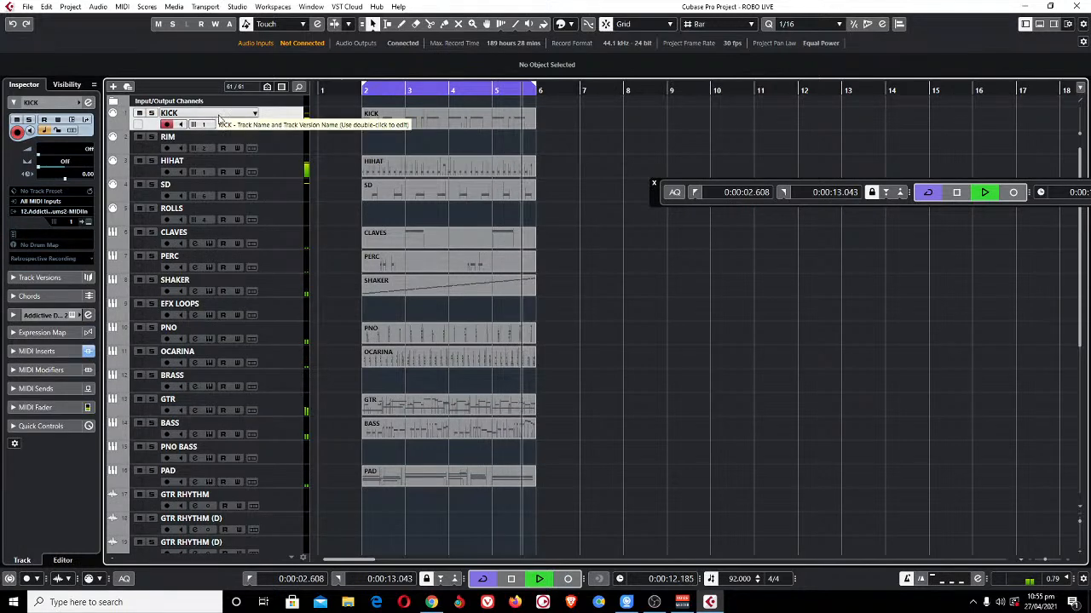
{"action": "left_click", "coordinate": [210, 397]}
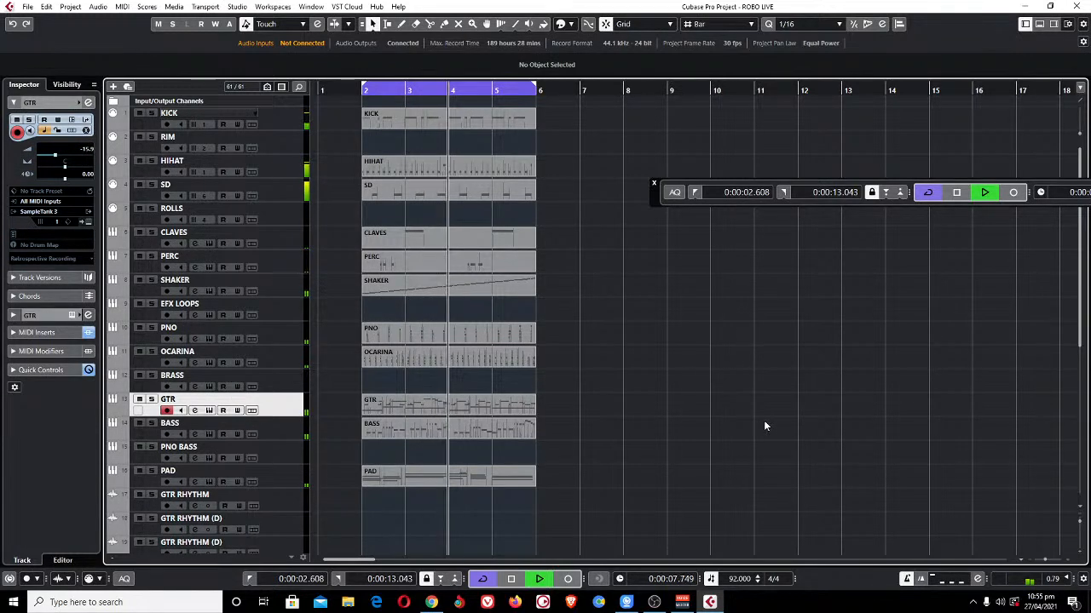
Select the PNO BASS track, stop playback, and open the preset browser of its HALion Sonic SE instrument.
{"action": "scroll", "coordinate": [763, 420], "scroll_direction": "down", "scroll_amount": 2}
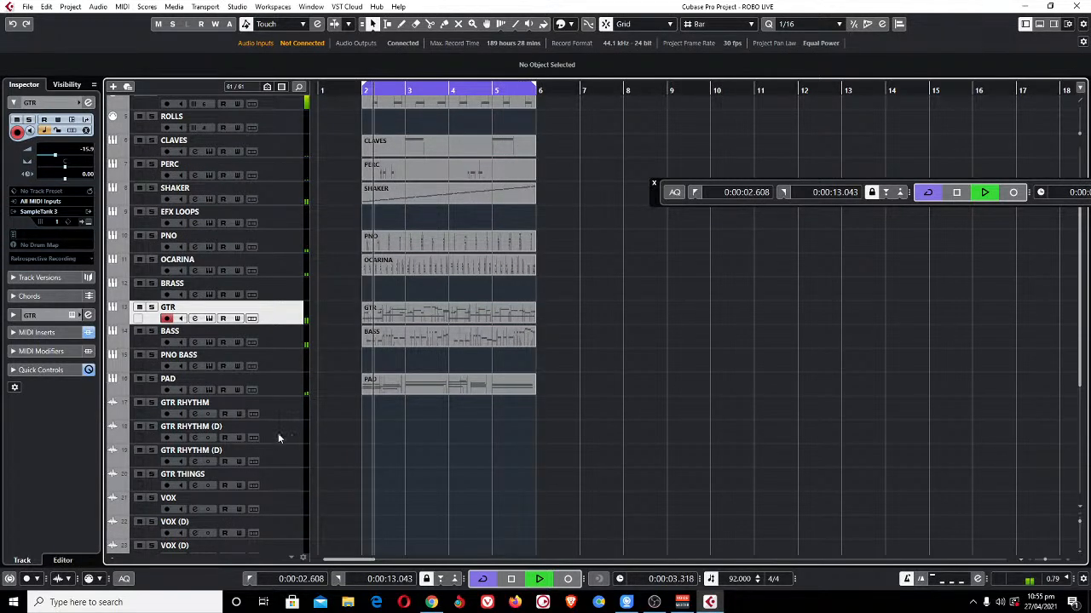
{"action": "scroll", "coordinate": [361, 469], "scroll_direction": "up", "scroll_amount": 3}
{"action": "scroll", "coordinate": [359, 467], "scroll_direction": "down", "scroll_amount": 3}
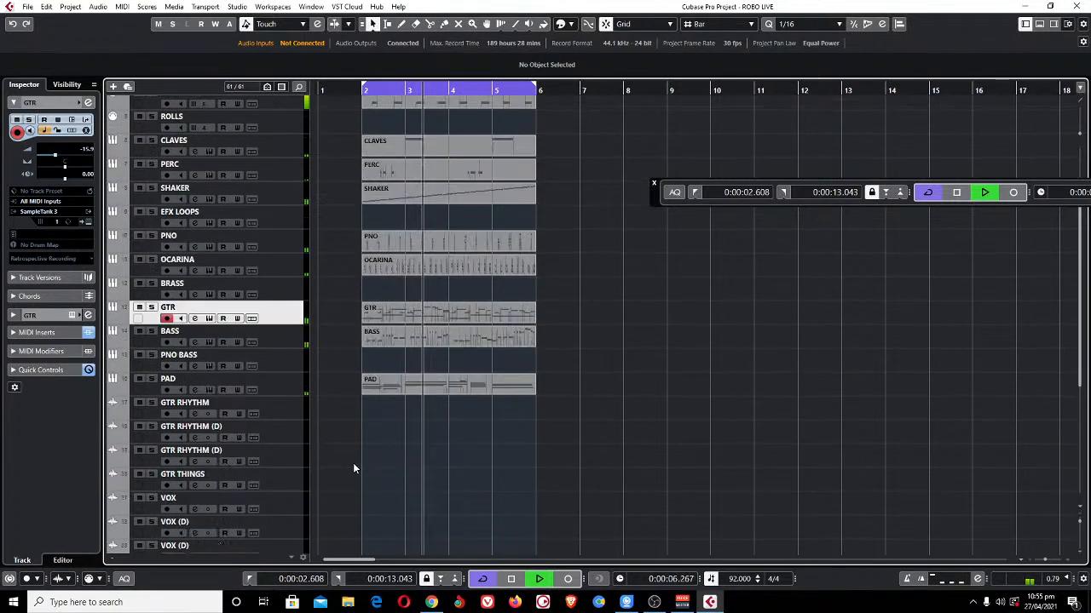
{"action": "left_click", "coordinate": [276, 381]}
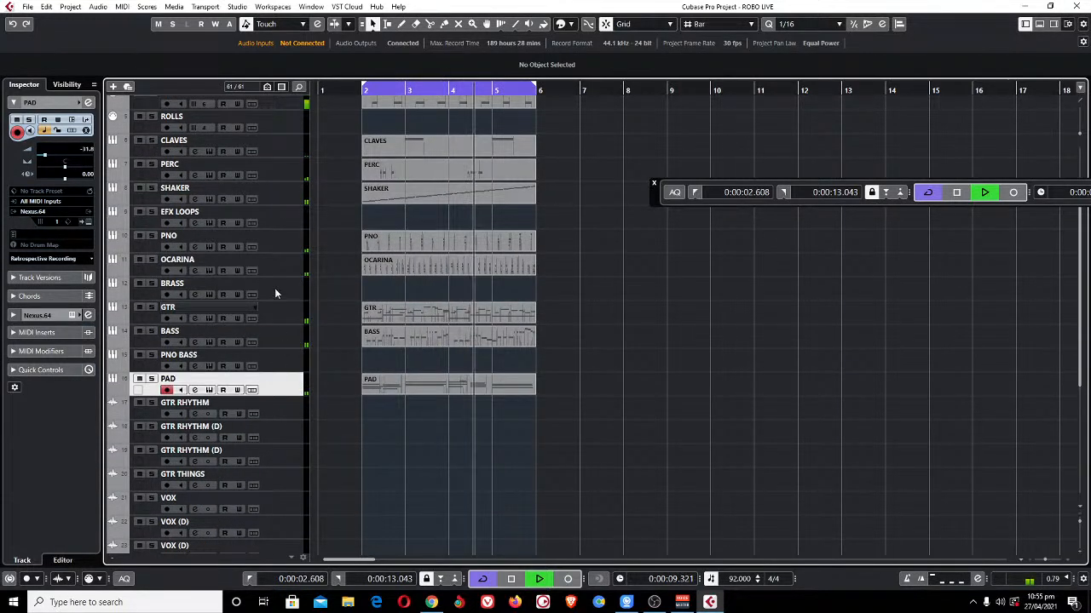
{"action": "left_click", "coordinate": [290, 357]}
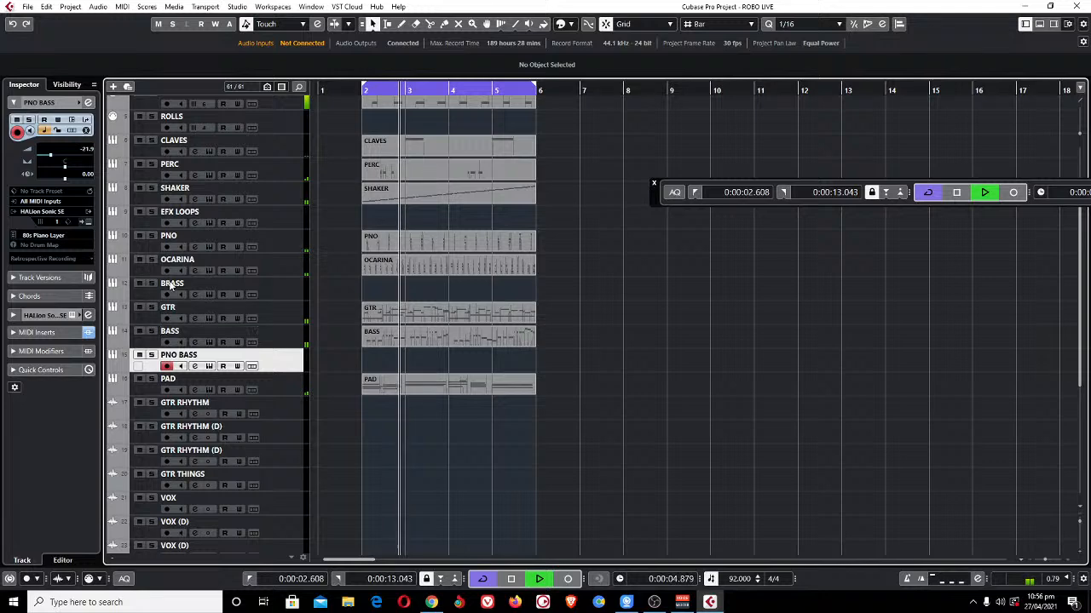
{"action": "key", "text": "space"}
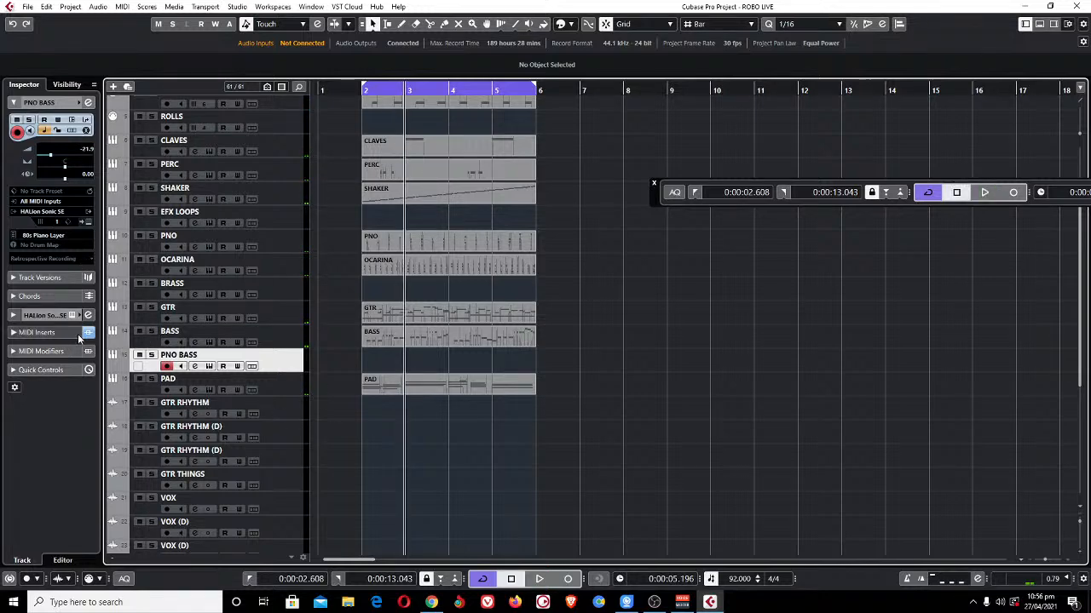
{"action": "left_click", "coordinate": [86, 222]}
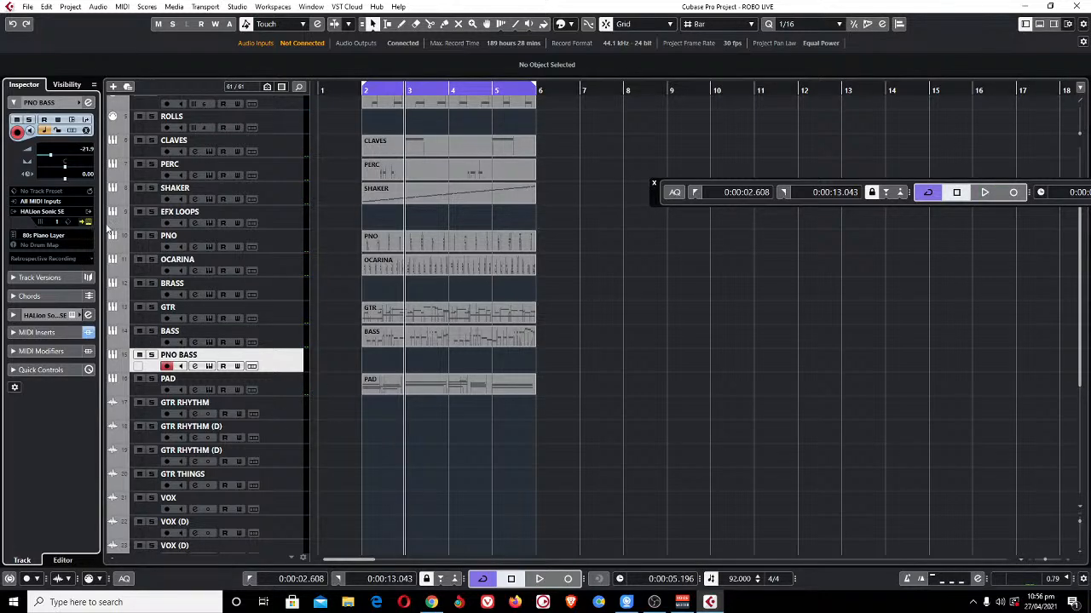
{"action": "left_click", "coordinate": [407, 103]}
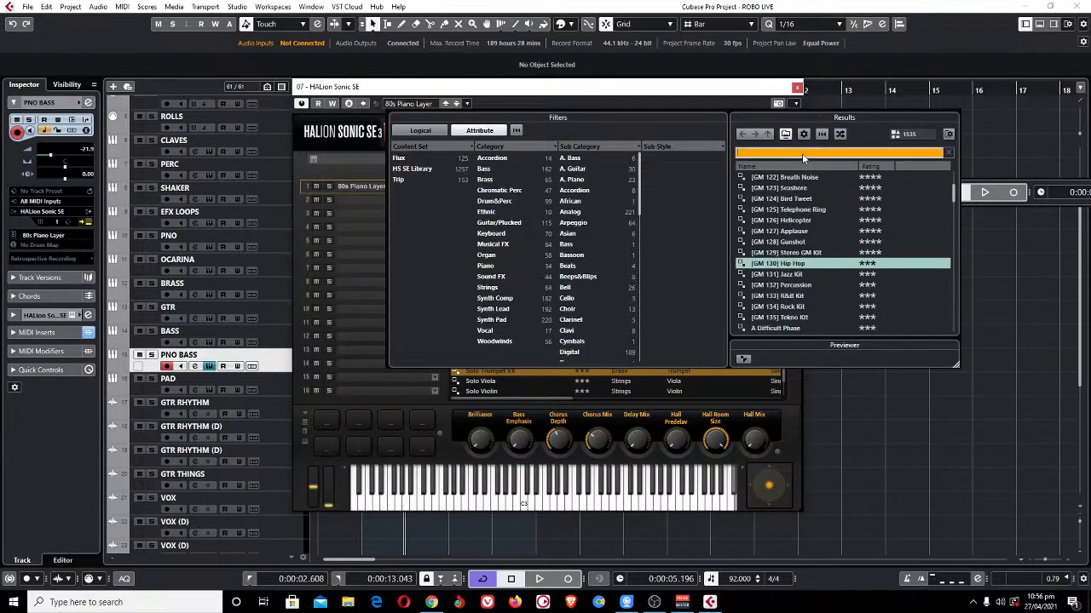
Search the presets for marimba, load [GM 013] Marimba, and close the instrument window.
{"action": "type", "text": "marimba"}
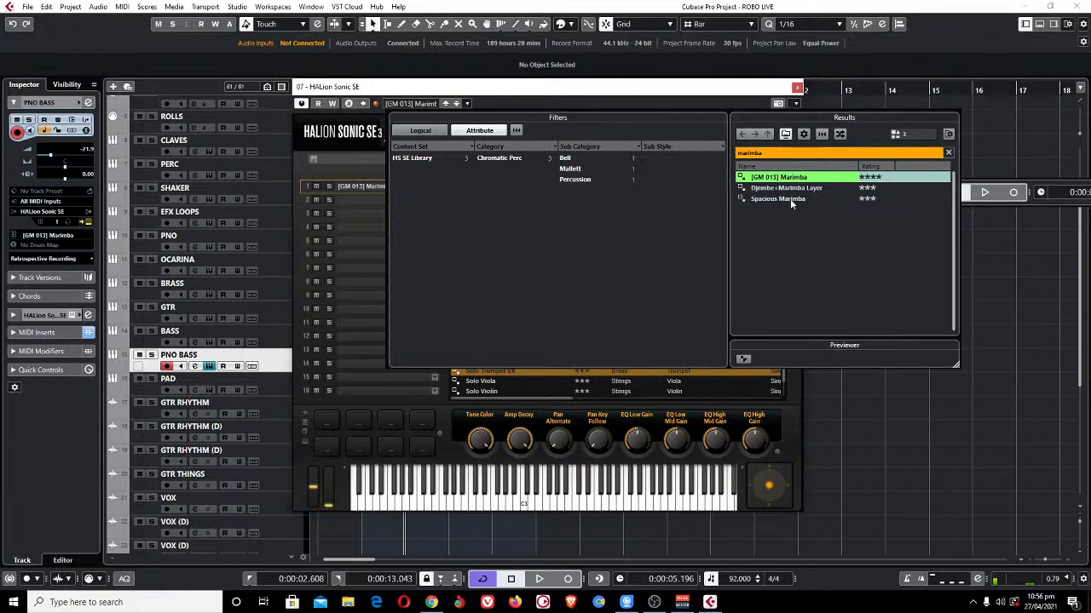
{"action": "left_click", "coordinate": [783, 202]}
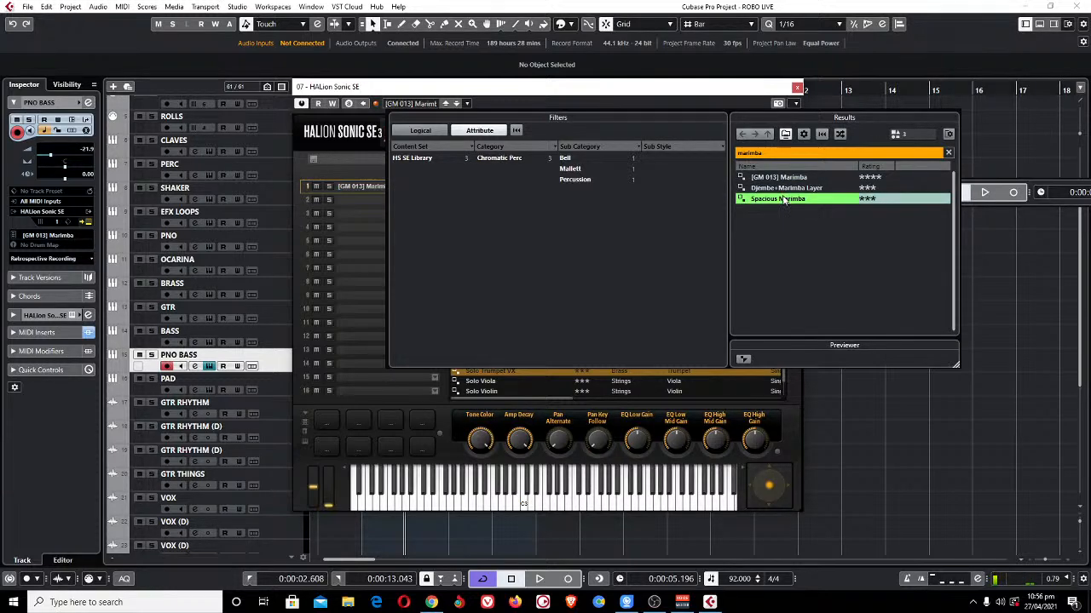
{"action": "left_click", "coordinate": [778, 179]}
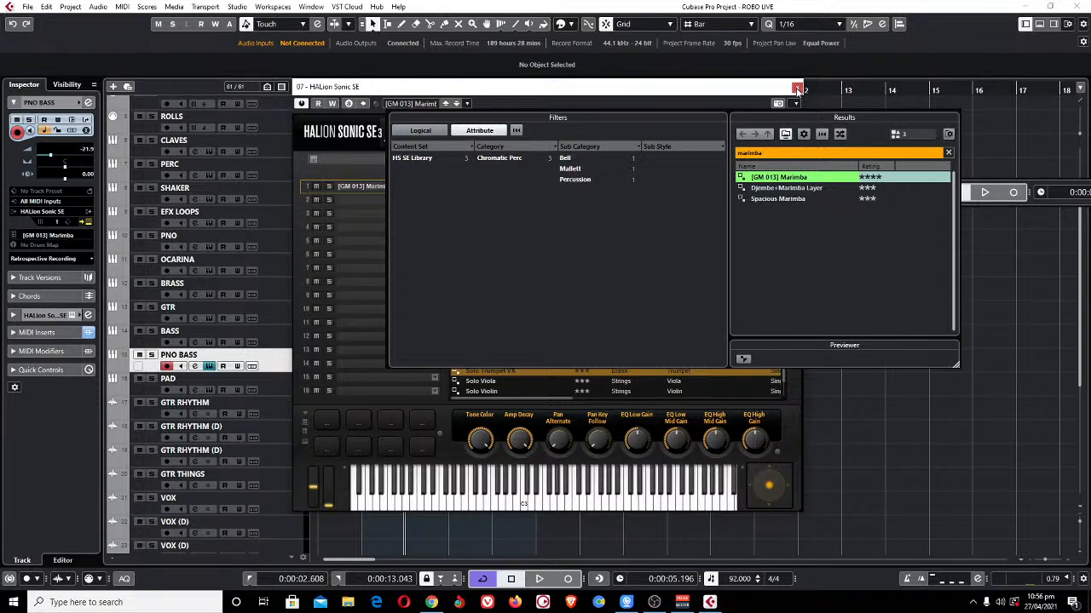
{"action": "left_click", "coordinate": [797, 89]}
{"action": "left_click", "coordinate": [796, 89]}
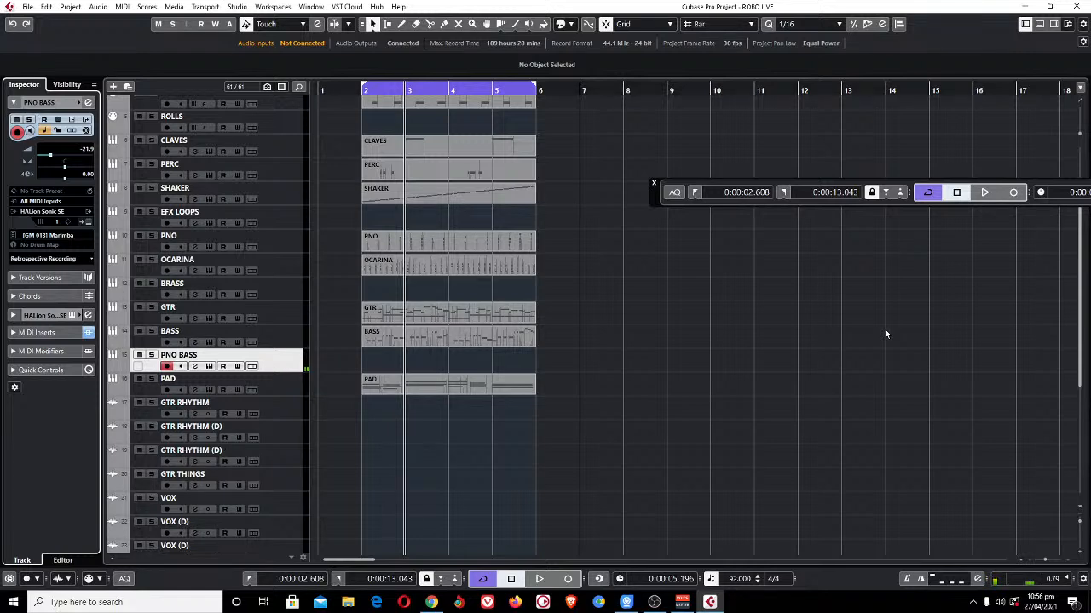
Set the PNO BASS track's volume to -19.7 and record a marimba part over the four-bar loop.
{"action": "key", "text": "space"}
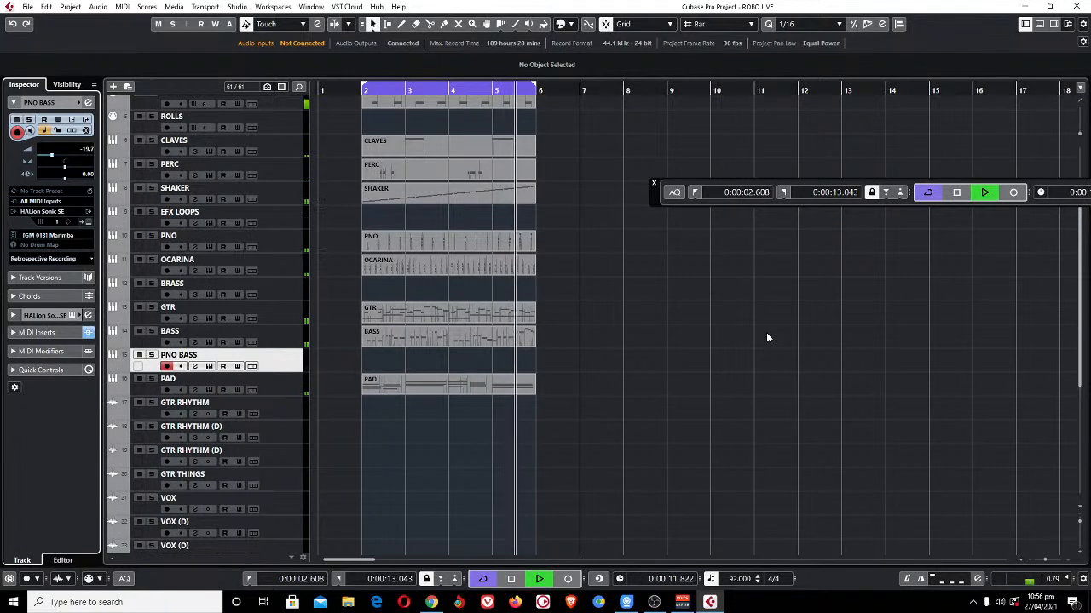
{"action": "key", "text": "KP_Multiply"}
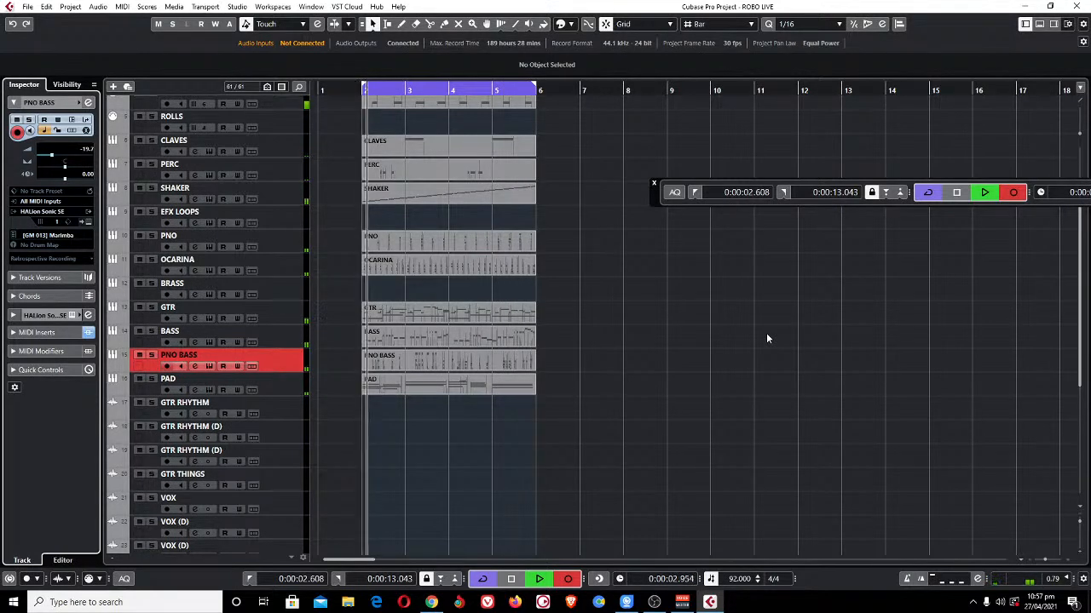
{"action": "key", "text": "KP_Multiply"}
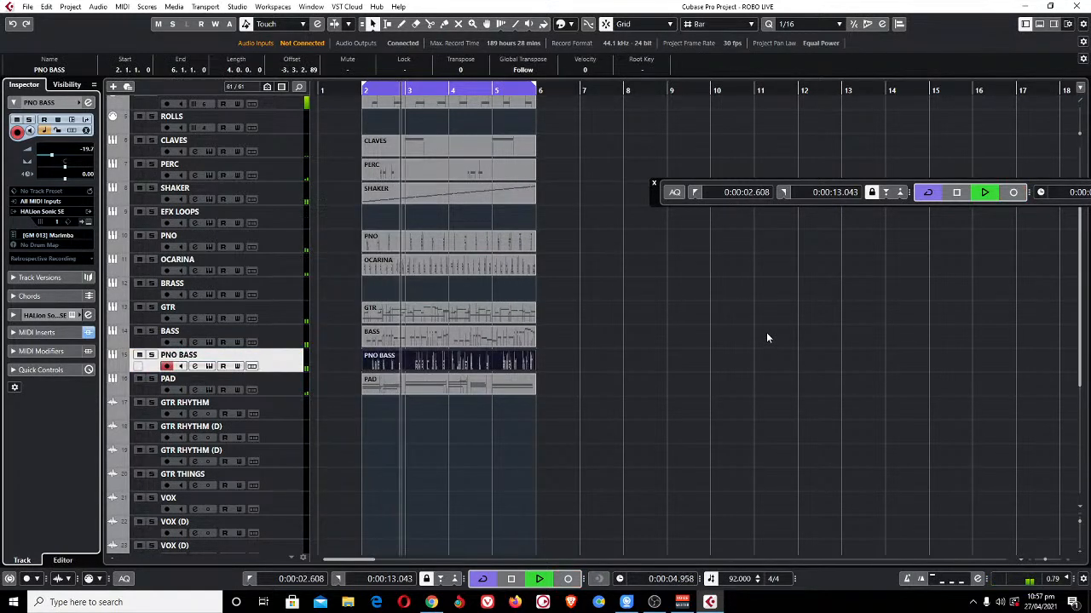
Solo the PNO BASS track and audition other note values in its Quantizer MIDI insert, including 32, 32T and 8T, settling on 16T.
{"action": "key", "text": "s"}
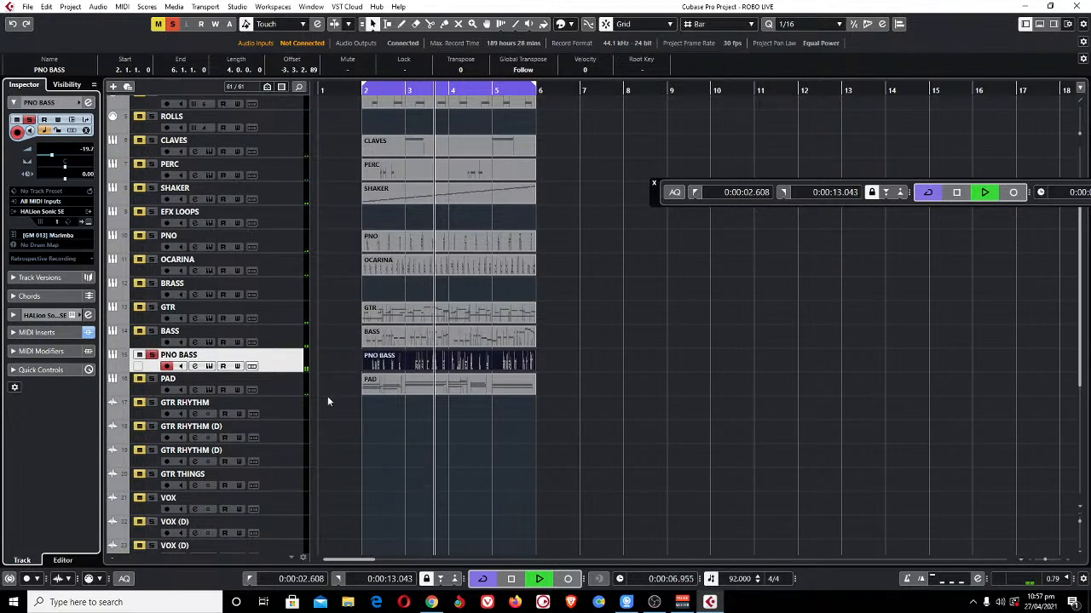
{"action": "left_click", "coordinate": [46, 332]}
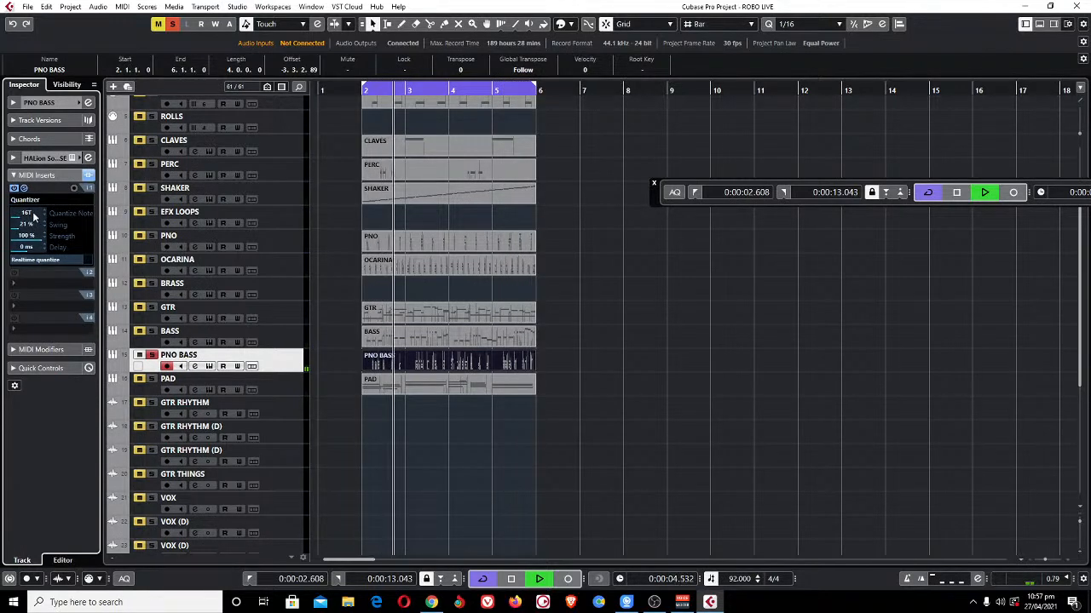
{"action": "key", "text": "space"}
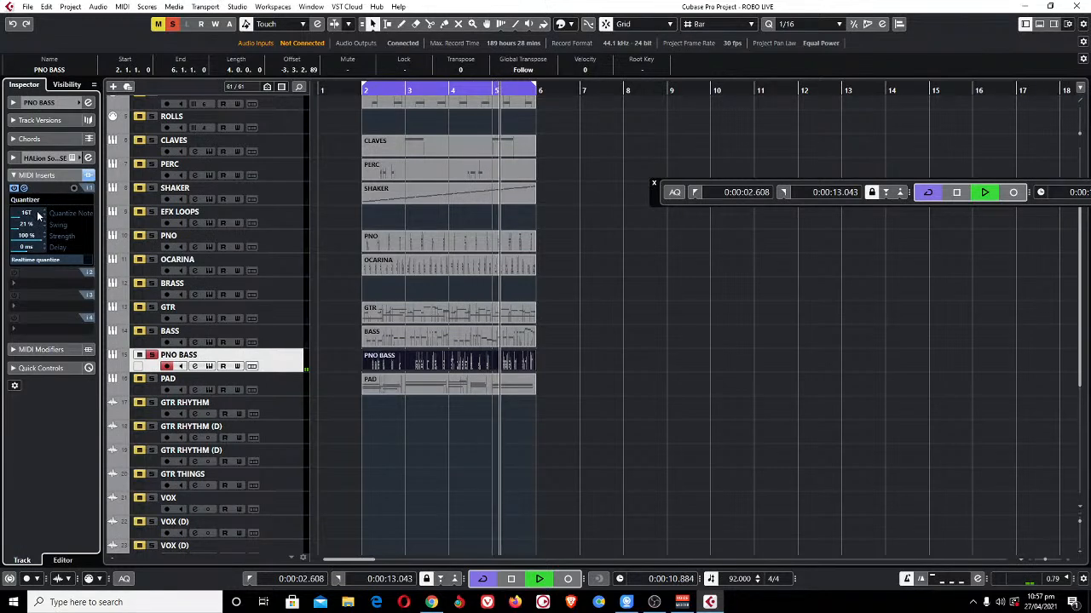
{"action": "scroll", "coordinate": [38, 215], "scroll_direction": "up", "scroll_amount": 1}
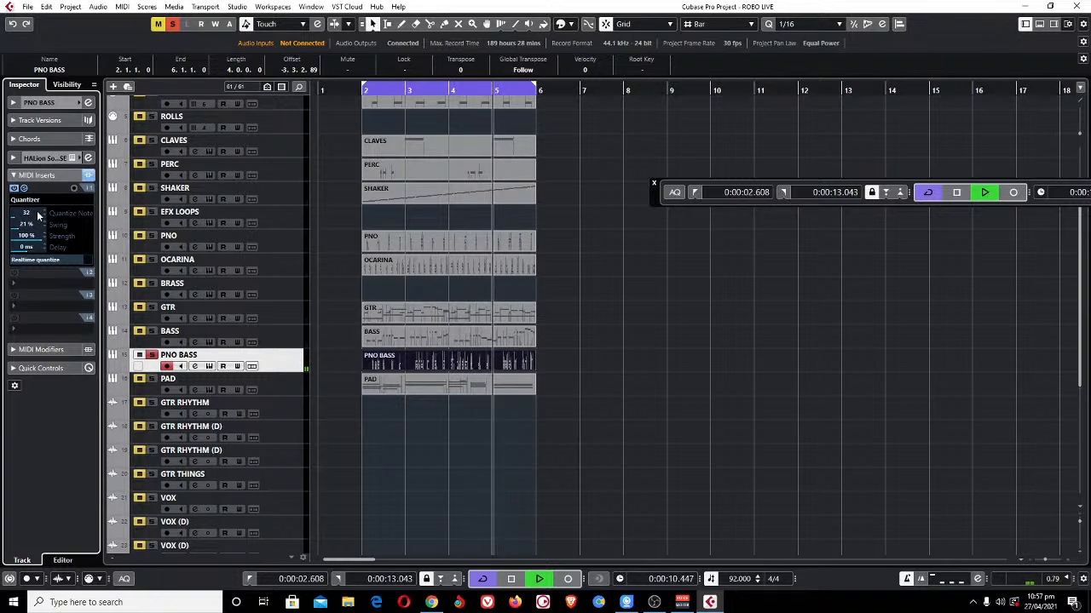
{"action": "scroll", "coordinate": [38, 216], "scroll_direction": "down", "scroll_amount": 1}
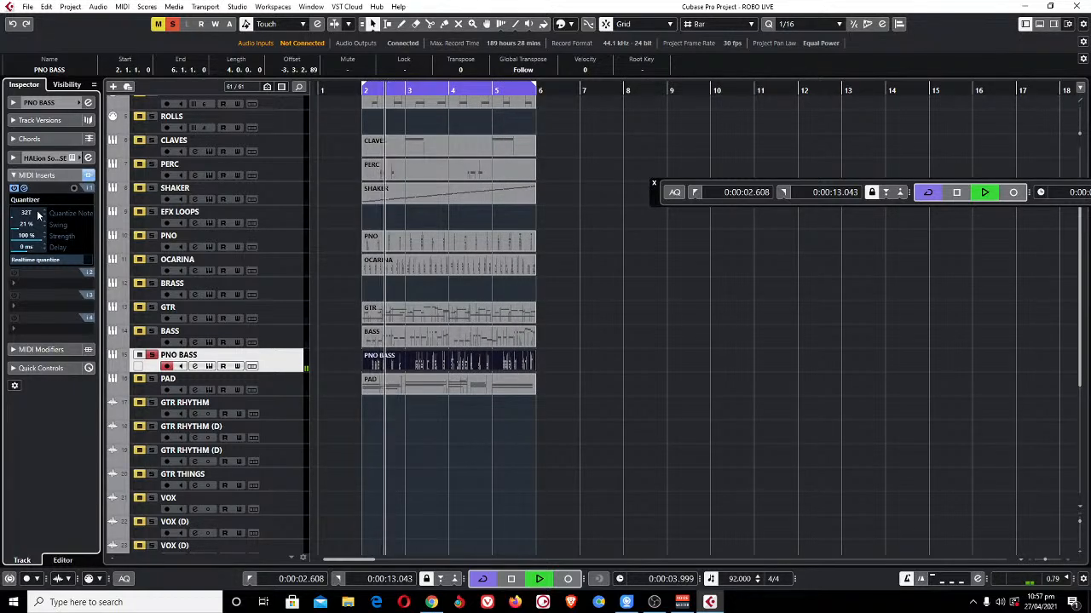
{"action": "scroll", "coordinate": [37, 216], "scroll_direction": "down", "scroll_amount": 1}
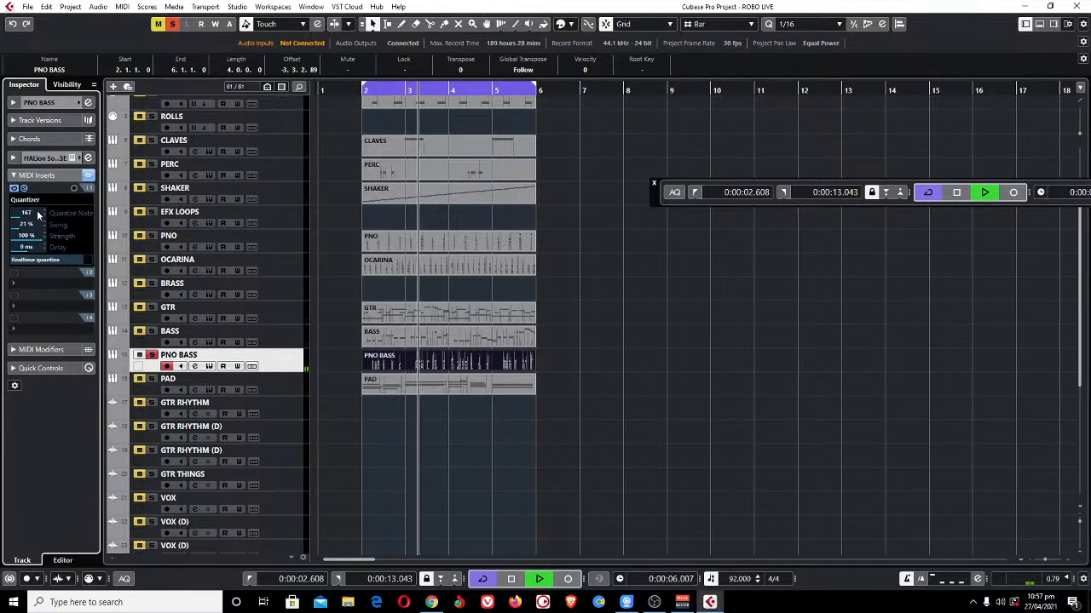
{"action": "scroll", "coordinate": [37, 216], "scroll_direction": "down", "scroll_amount": 2}
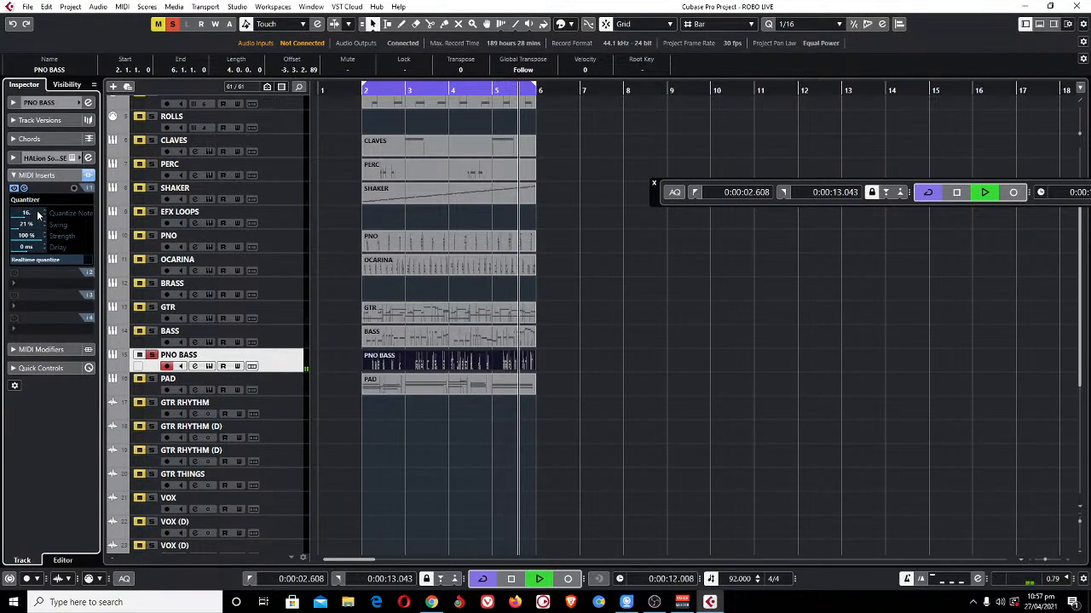
{"action": "scroll", "coordinate": [38, 214], "scroll_direction": "up", "scroll_amount": 1}
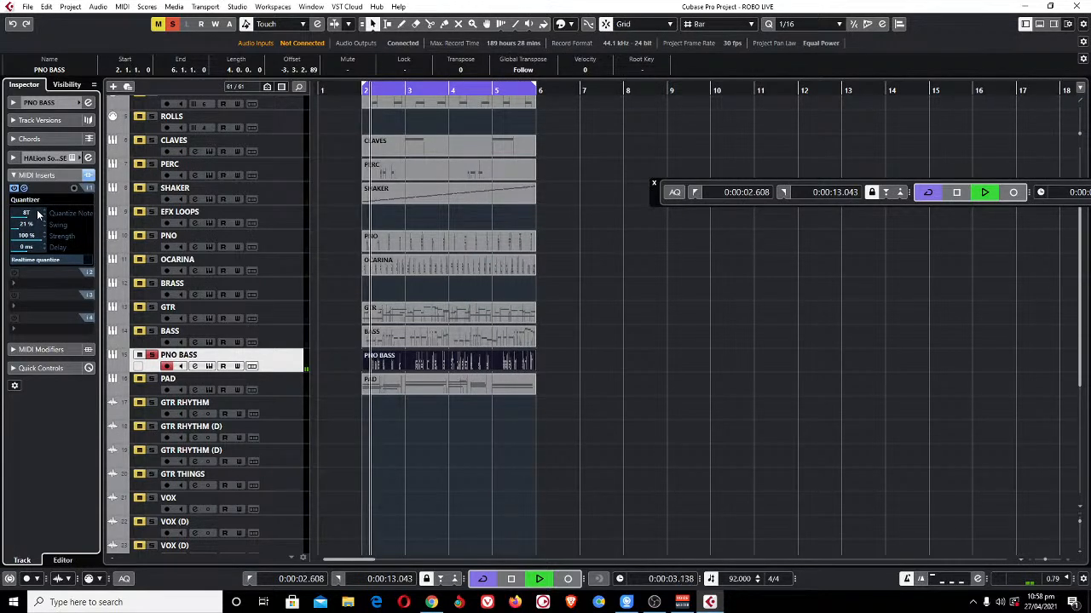
{"action": "scroll", "coordinate": [37, 214], "scroll_direction": "down", "scroll_amount": 1}
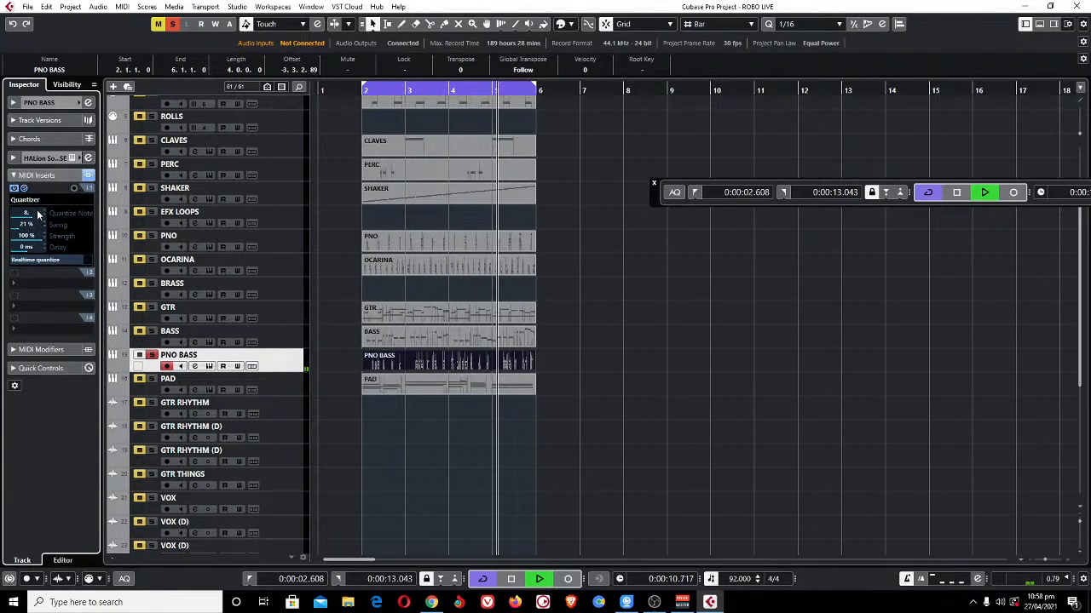
{"action": "scroll", "coordinate": [38, 214], "scroll_direction": "up", "scroll_amount": 1}
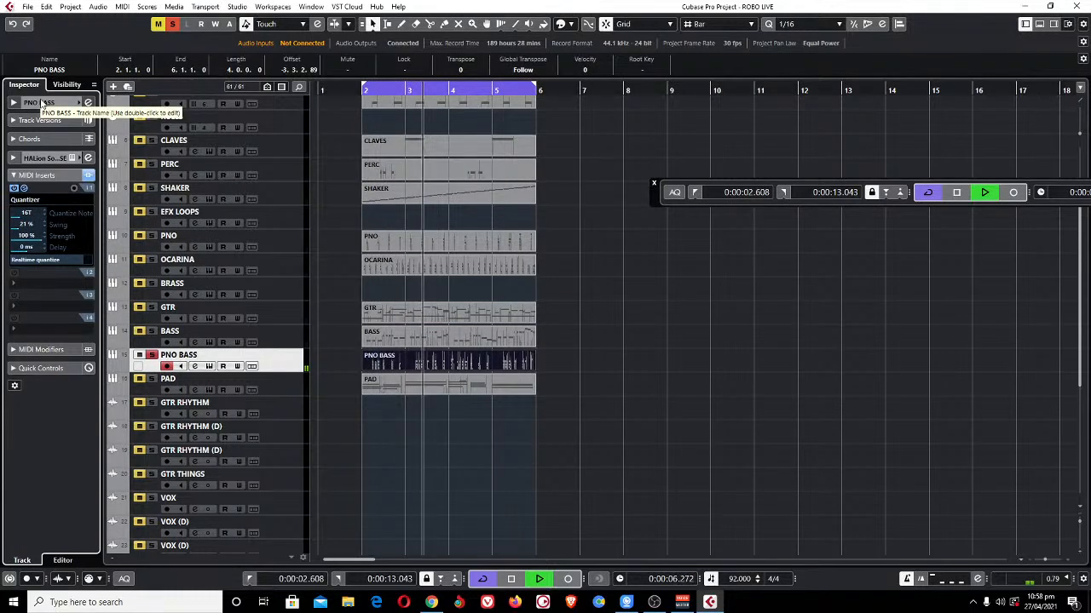
Add the HIHAT, SD and KICK drum tracks to the solo.
{"action": "scroll", "coordinate": [162, 200], "scroll_direction": "up", "scroll_amount": 3}
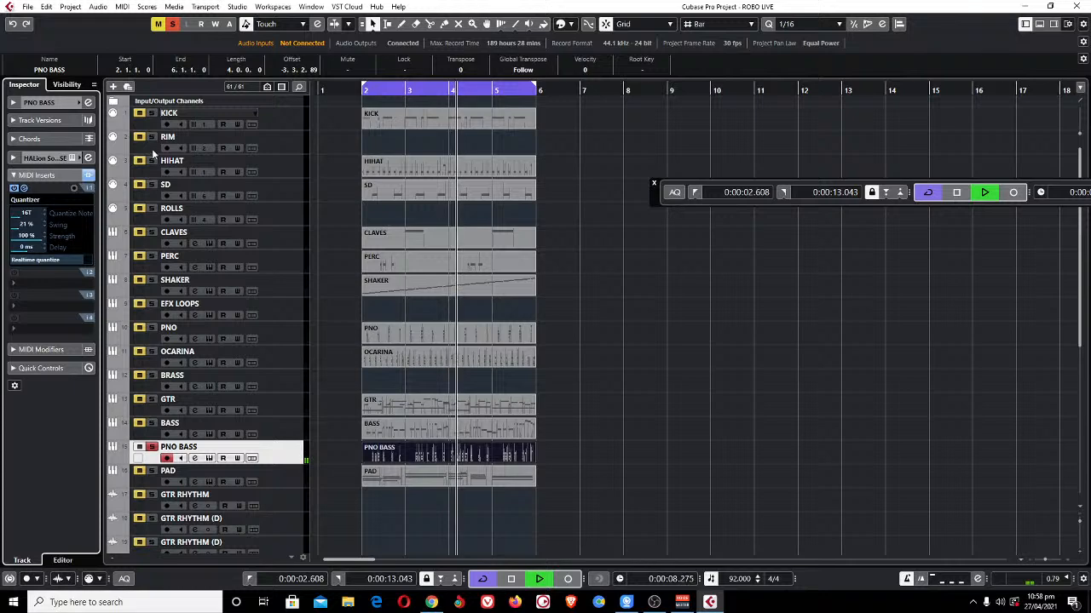
{"action": "left_click", "coordinate": [151, 161]}
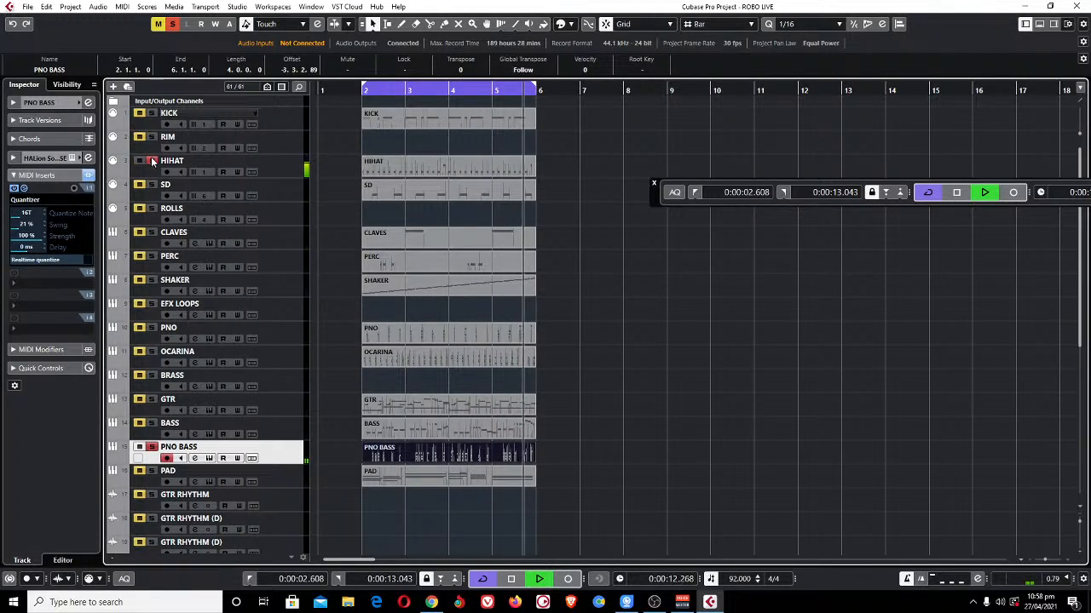
{"action": "left_click", "coordinate": [150, 184]}
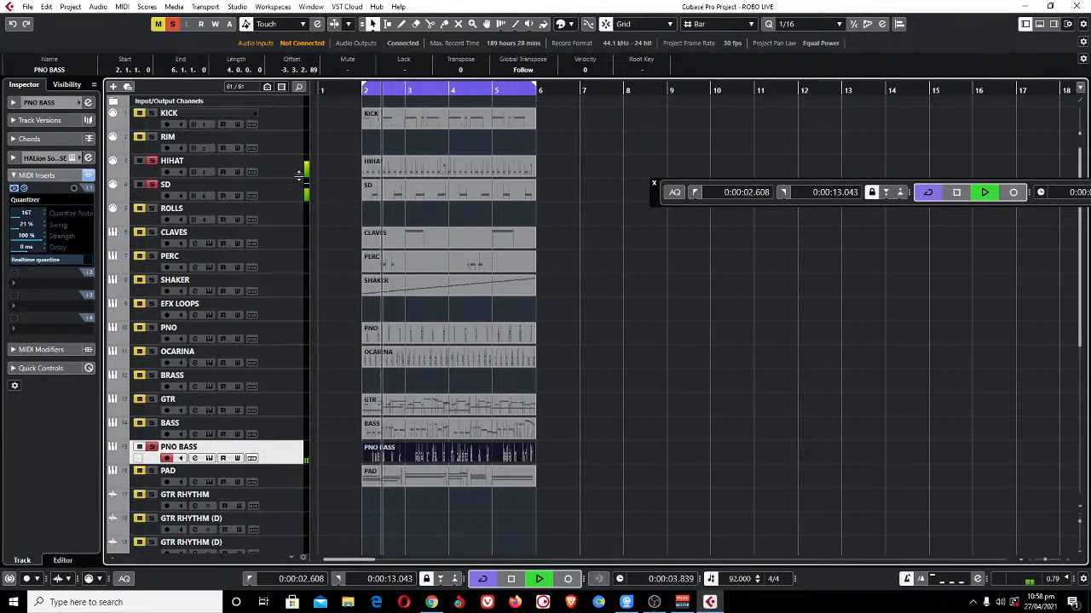
{"action": "left_click", "coordinate": [153, 113]}
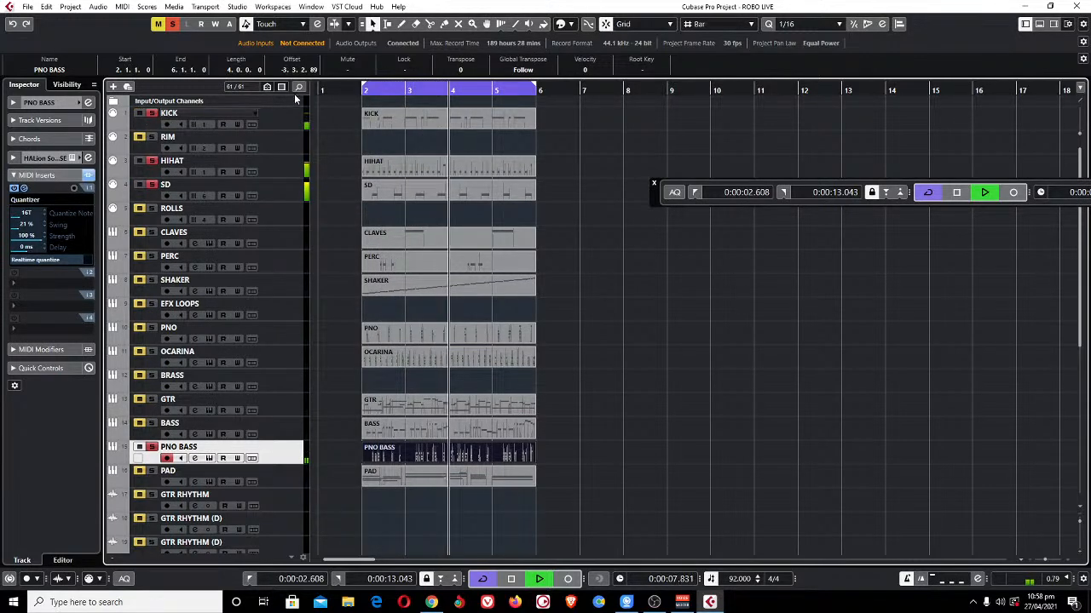
Add the GTR and PAD tracks to the solo and check their track settings.
{"action": "left_click", "coordinate": [154, 404]}
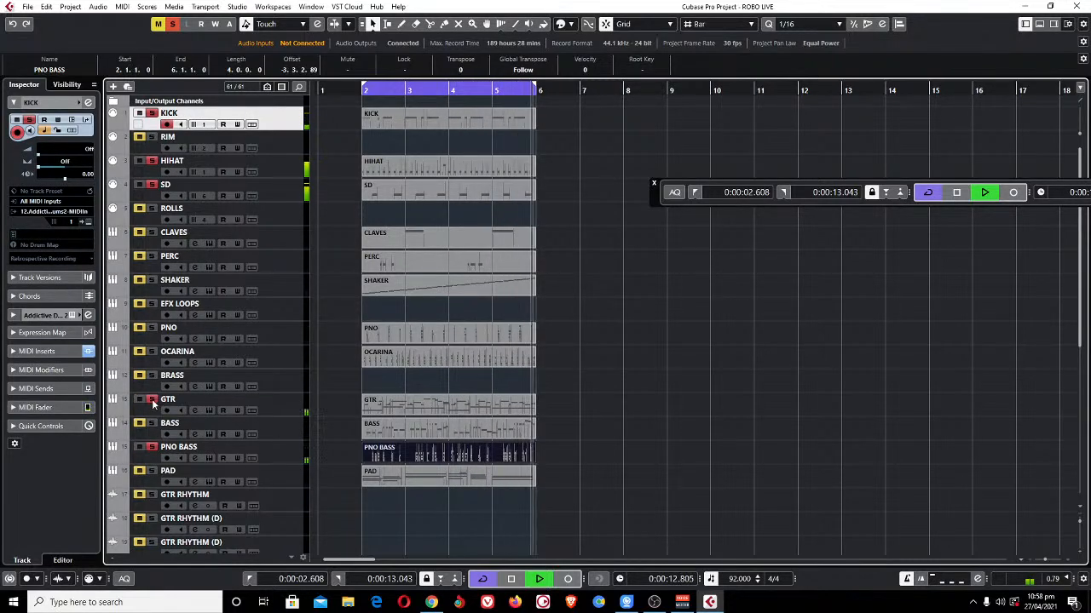
{"action": "left_click", "coordinate": [273, 399]}
{"action": "left_click", "coordinate": [65, 103]}
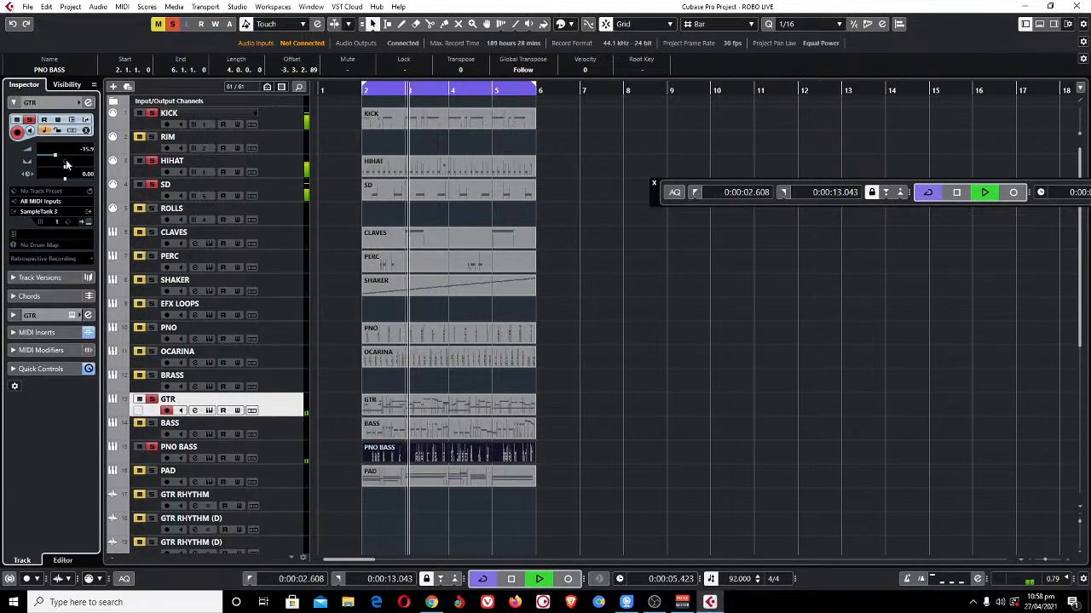
{"action": "left_click", "coordinate": [152, 470]}
{"action": "left_click", "coordinate": [278, 483]}
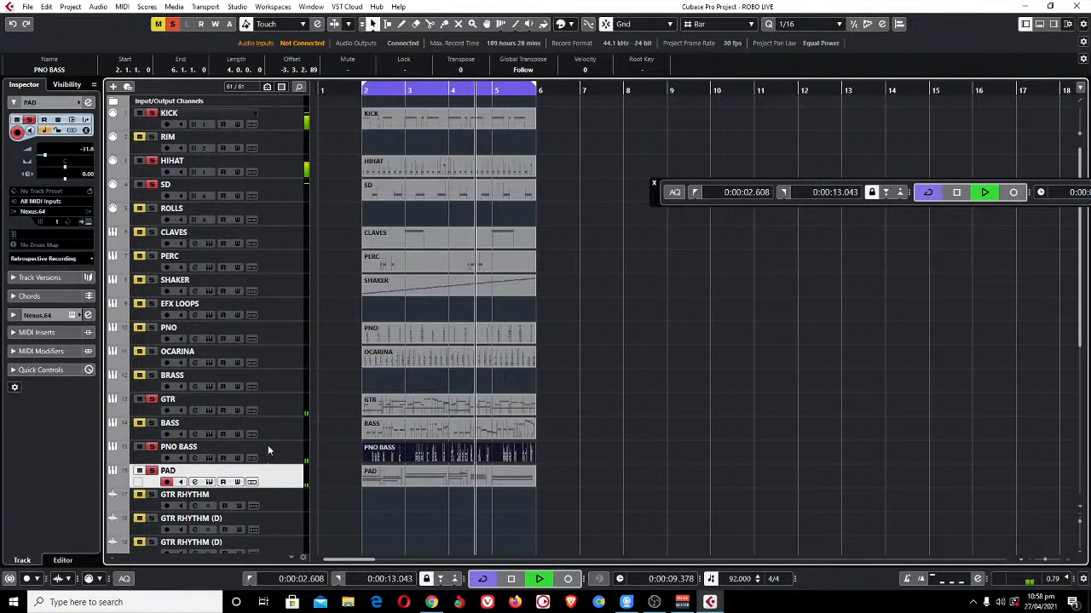
Rename the PNO BASS track as MARIMBA and lower its volume to -21.1.
{"action": "left_click", "coordinate": [282, 449]}
{"action": "double_click", "coordinate": [202, 450]}
{"action": "type", "text": "msa"}
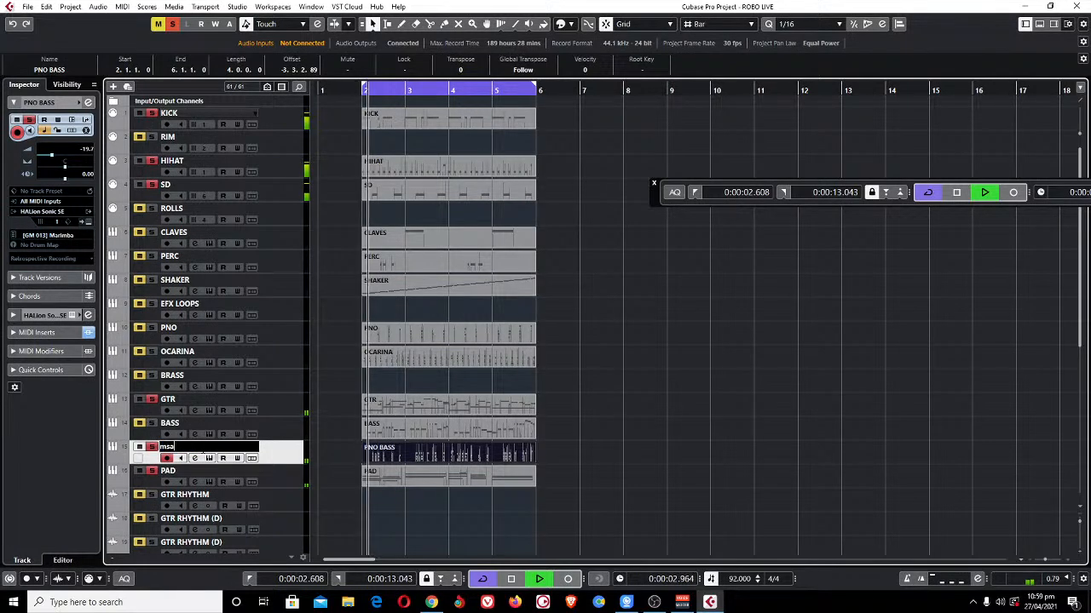
{"action": "key", "text": "BackSpace"}
{"action": "type", "text": "MARIMBA"}
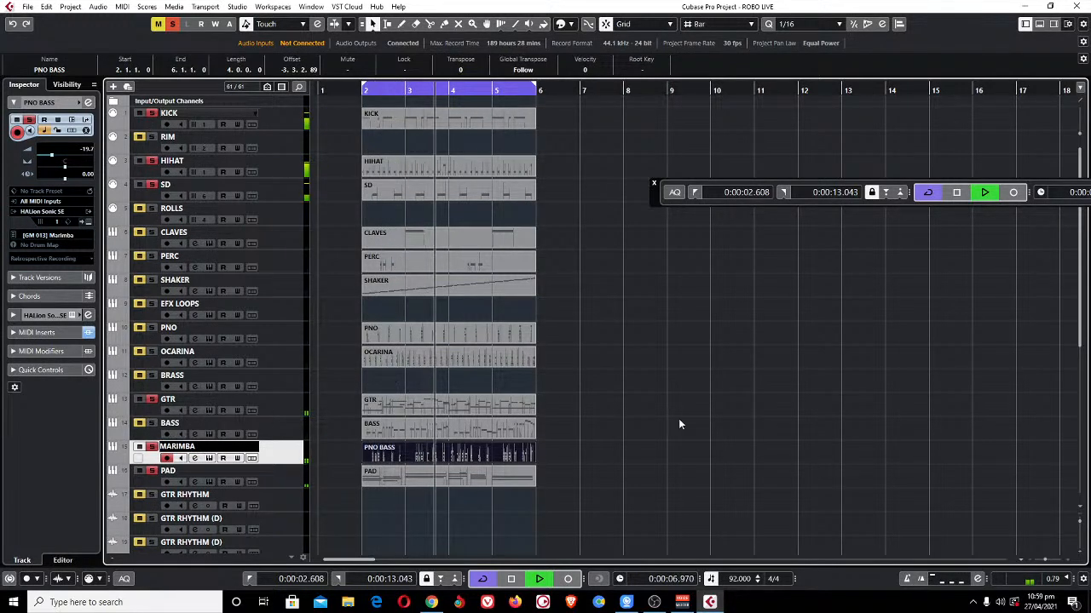
{"action": "left_click", "coordinate": [512, 393]}
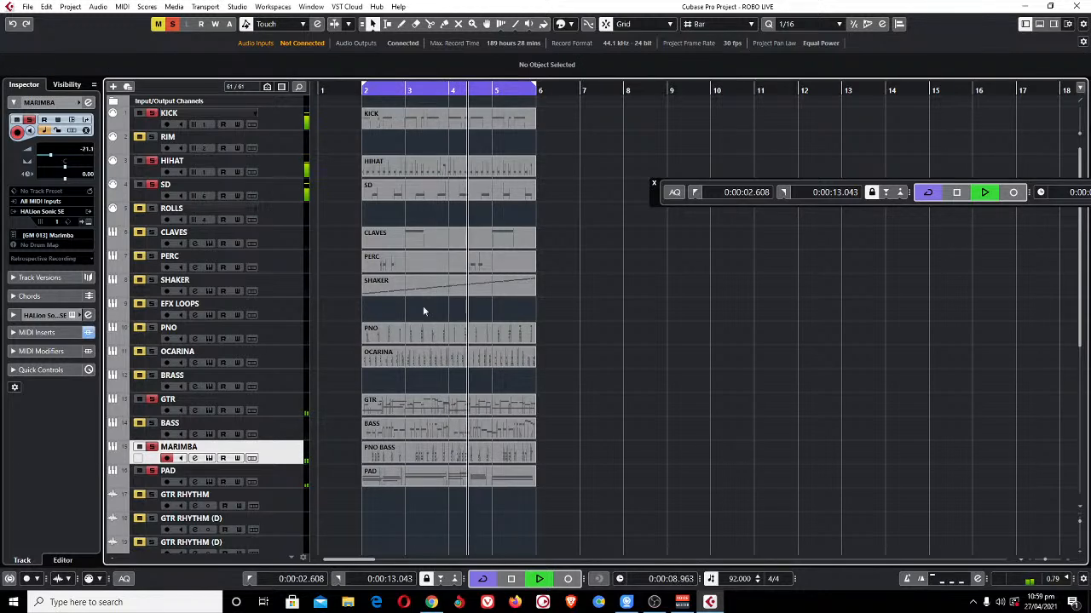
Open the marimba part in the key editor, inspect its C4 note near the start of bar 4, and close the editor.
{"action": "double_click", "coordinate": [457, 447]}
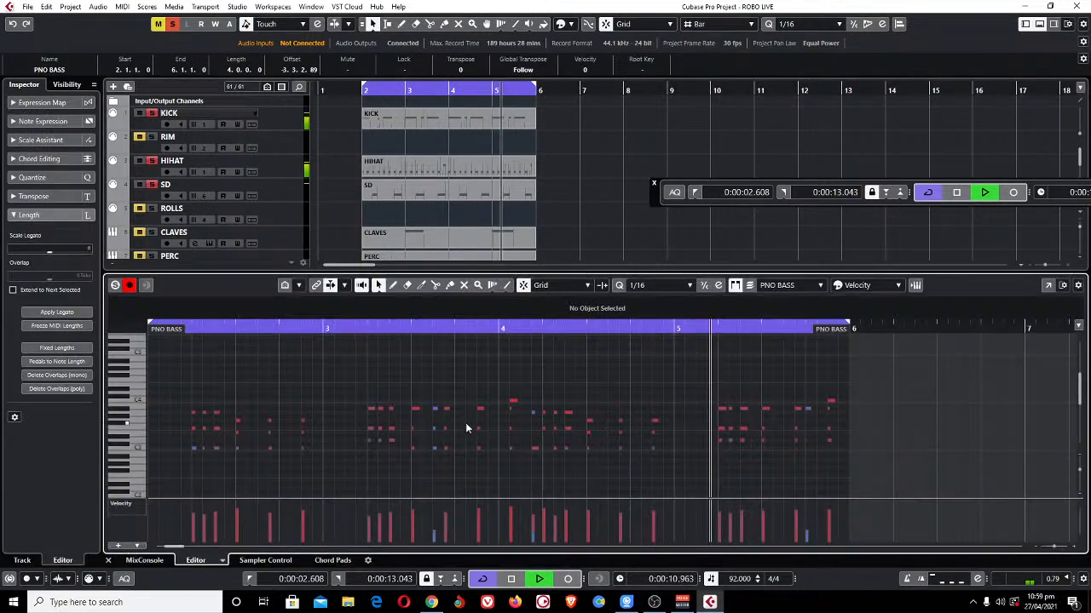
{"action": "left_click", "coordinate": [513, 402]}
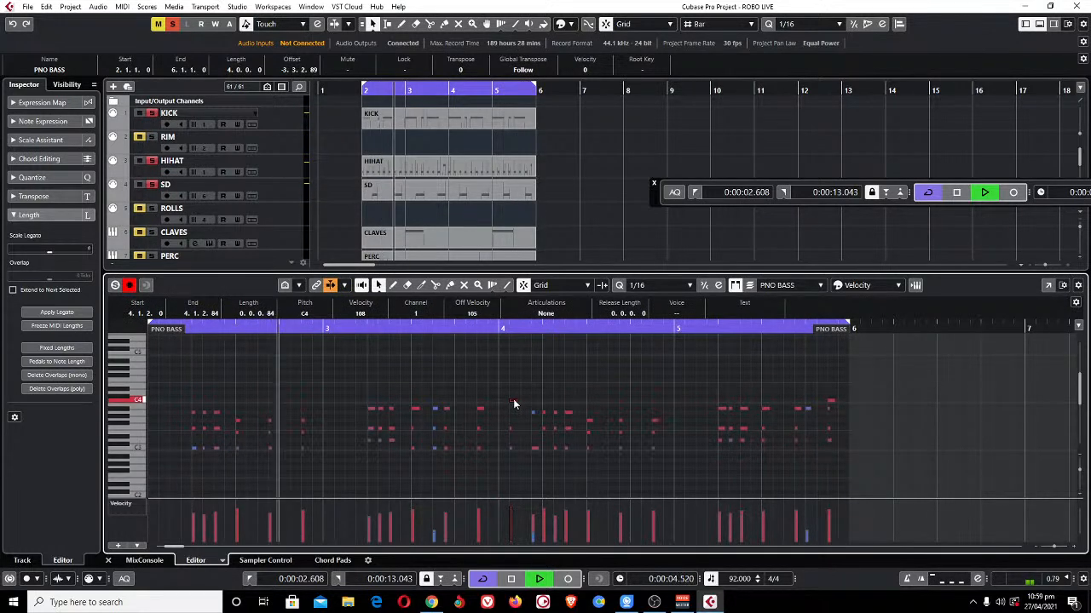
{"action": "key", "text": "Return"}
{"action": "left_click", "coordinate": [559, 357]}
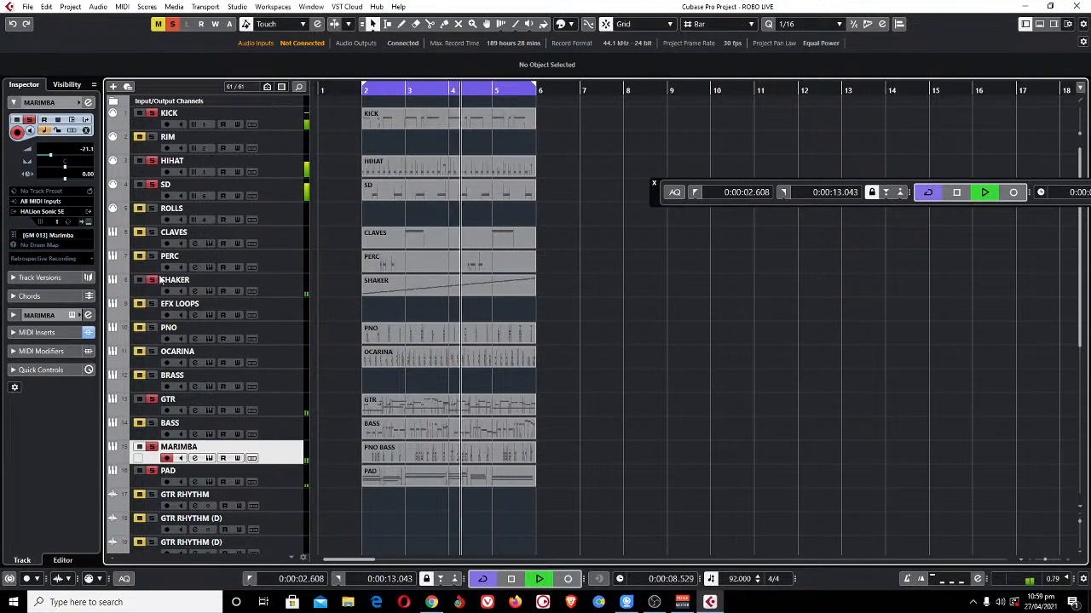
Add the SHAKER and PERC tracks to the solo and give PERC an FX 2-BlueVerb send at -26.0.
{"action": "left_click", "coordinate": [267, 281]}
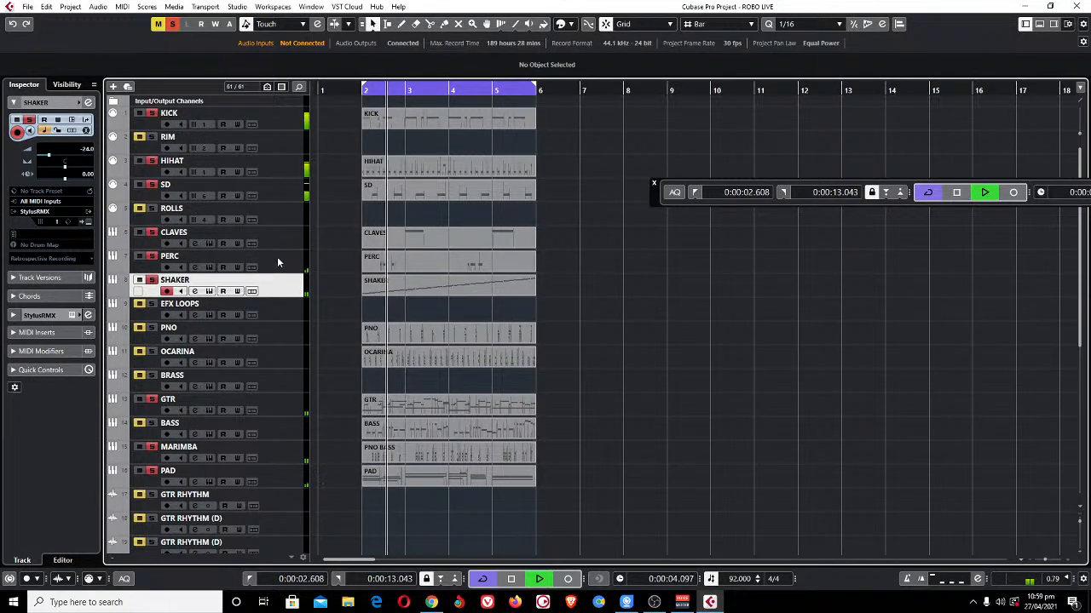
{"action": "left_click", "coordinate": [256, 261]}
{"action": "left_click", "coordinate": [196, 268]}
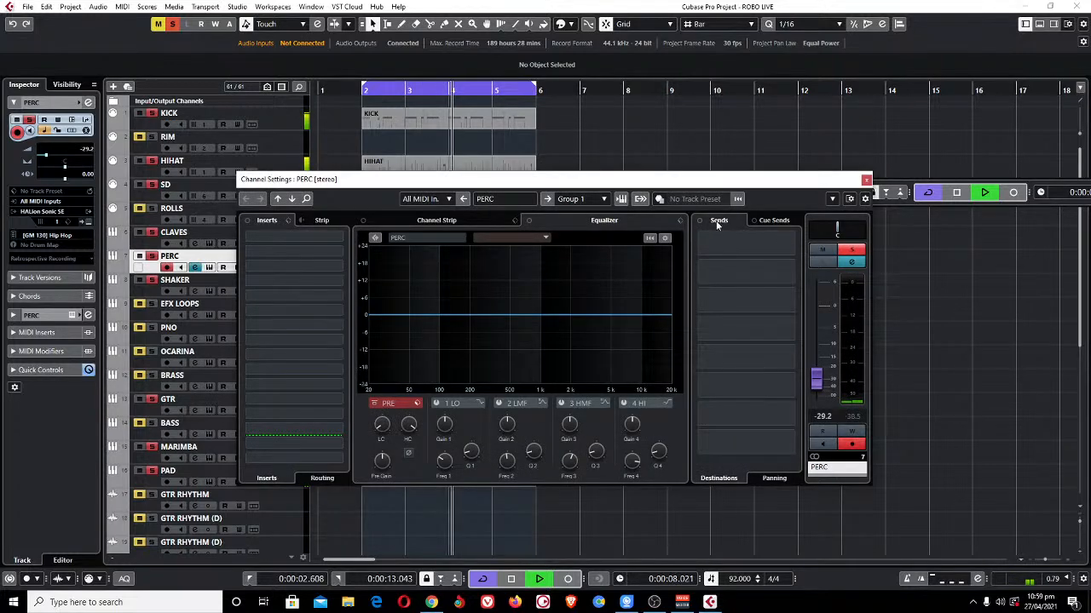
{"action": "left_click", "coordinate": [750, 243]}
{"action": "left_click", "coordinate": [750, 292]}
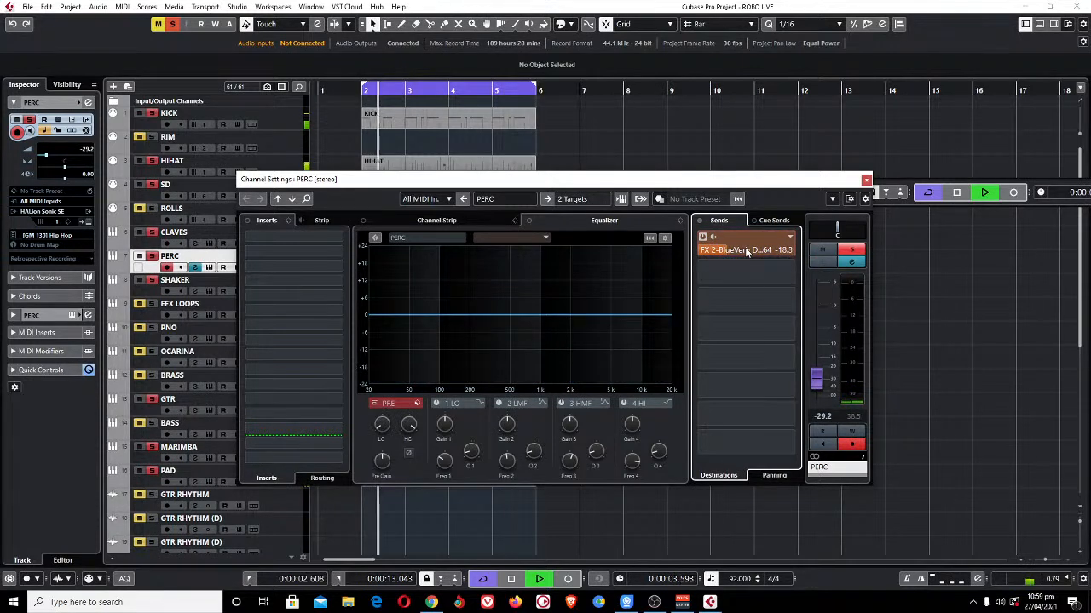
{"action": "left_click", "coordinate": [850, 252]}
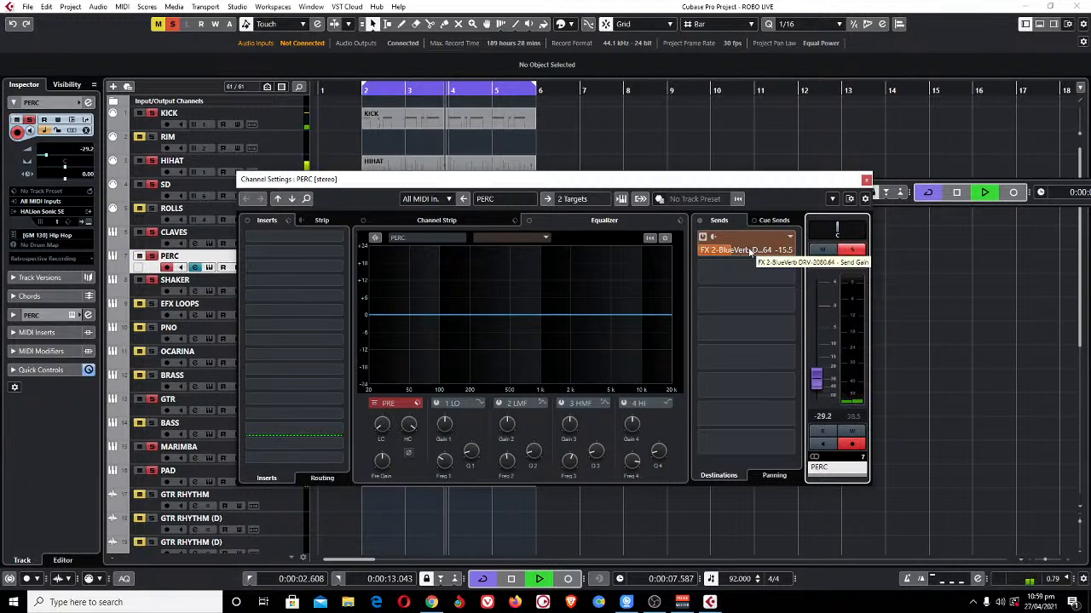
{"action": "scroll", "coordinate": [750, 253], "scroll_direction": "up", "scroll_amount": 4}
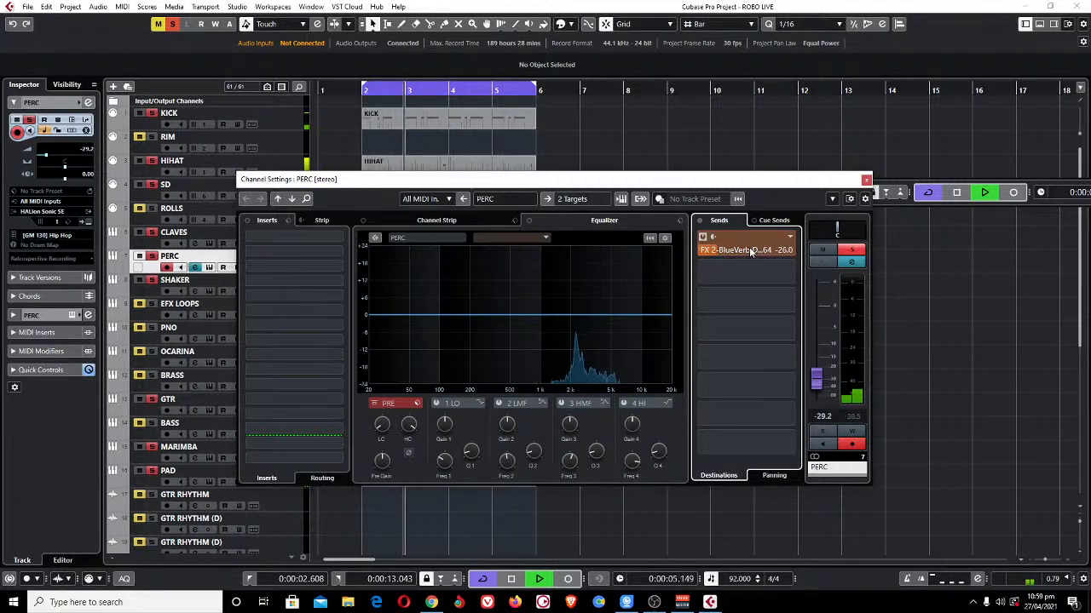
{"action": "left_click", "coordinate": [866, 181]}
Clear all solo and mute states, lower the MARIMBA track's volume to -23.5, and stop playback.
{"action": "left_click", "coordinate": [172, 24]}
{"action": "left_click", "coordinate": [158, 24]}
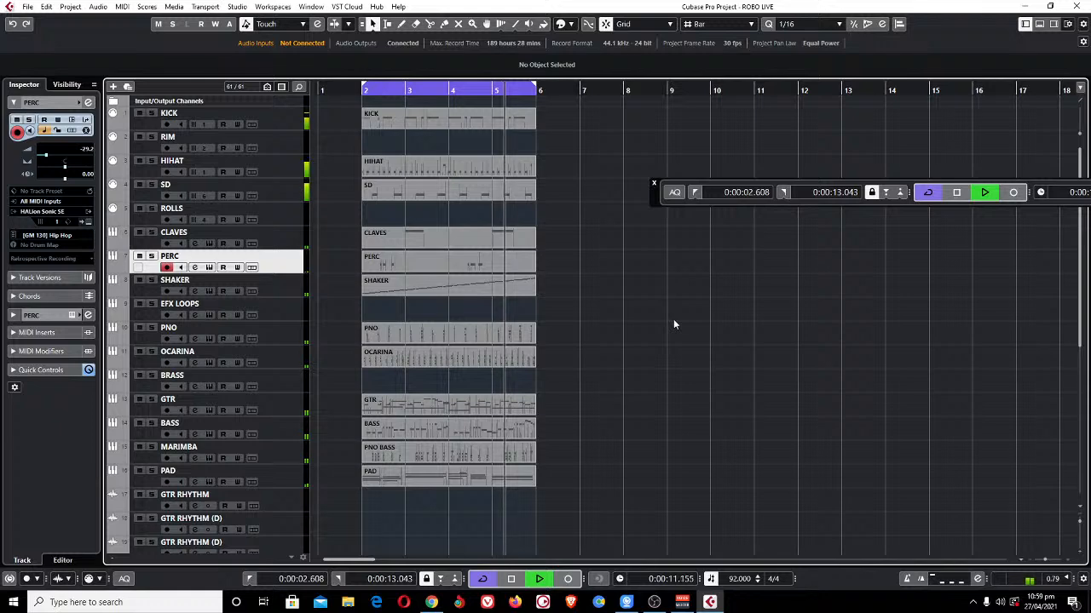
{"action": "key", "text": "g"}
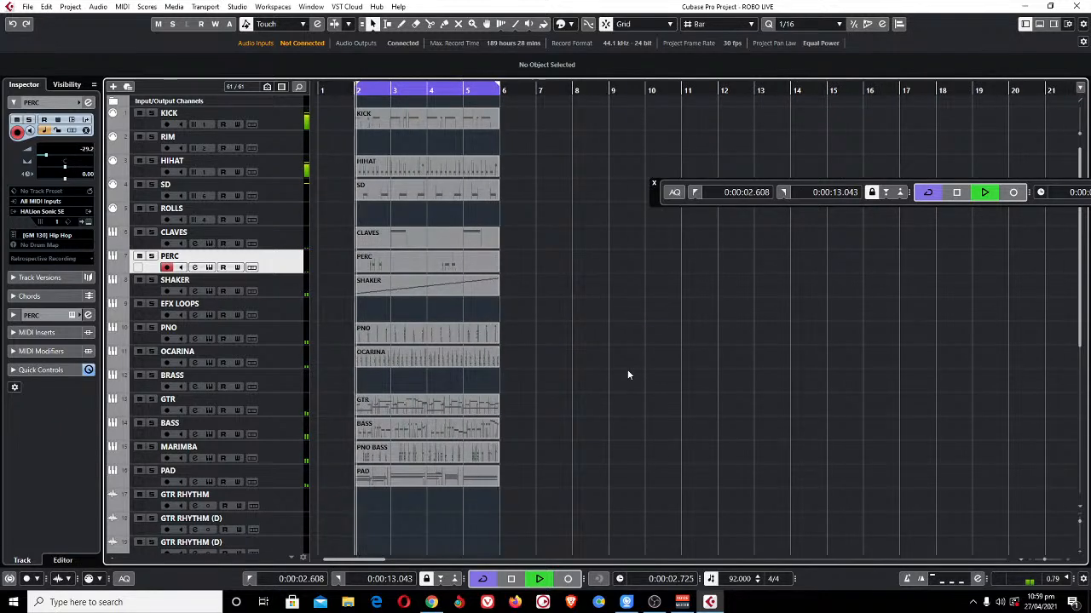
{"action": "key", "text": "h"}
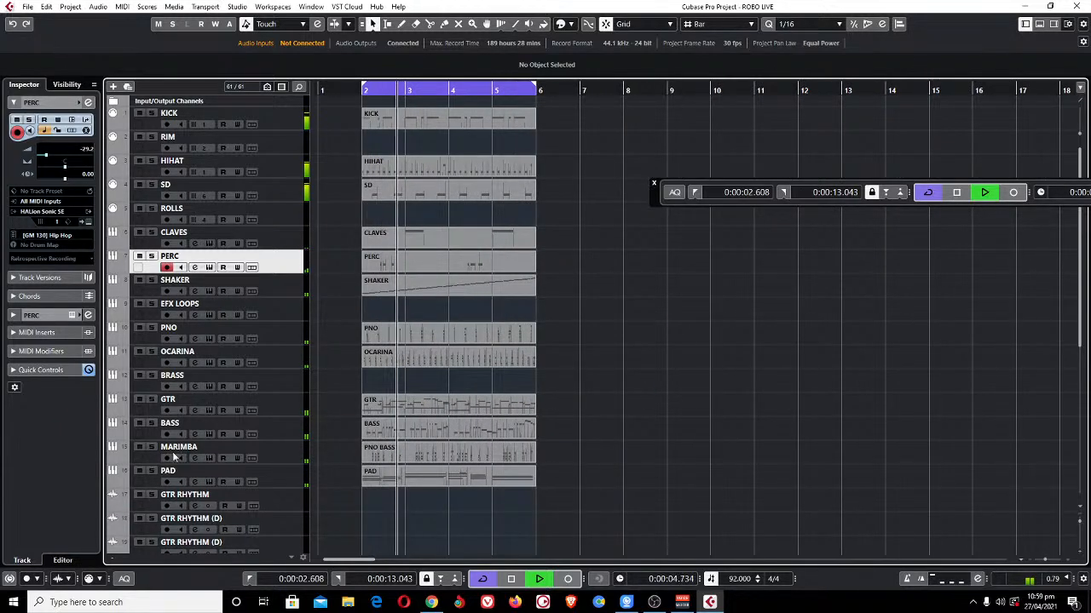
{"action": "left_click", "coordinate": [267, 444]}
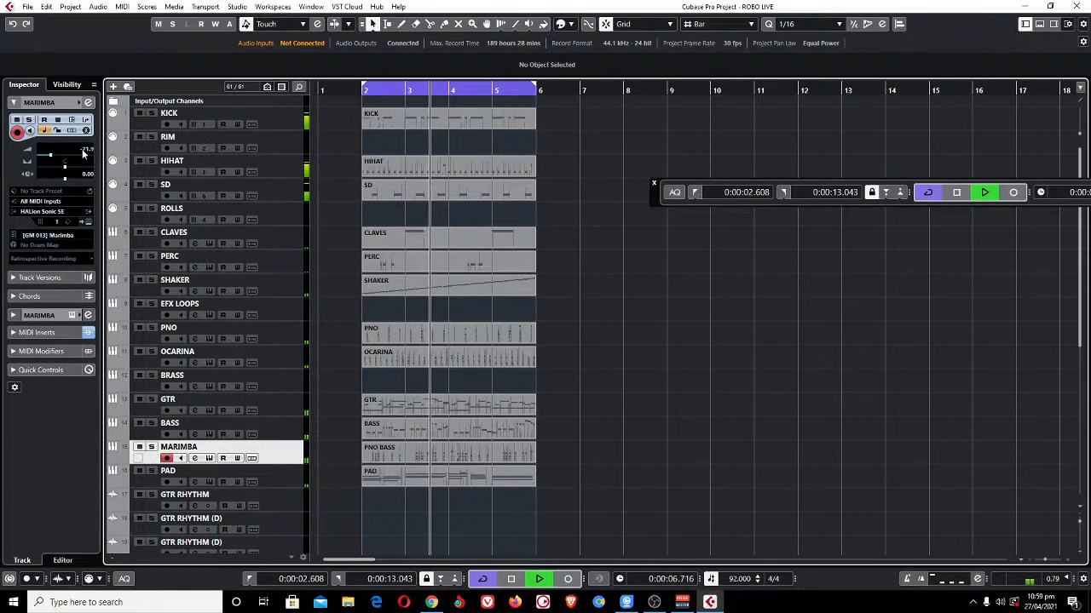
{"action": "key", "text": "space"}
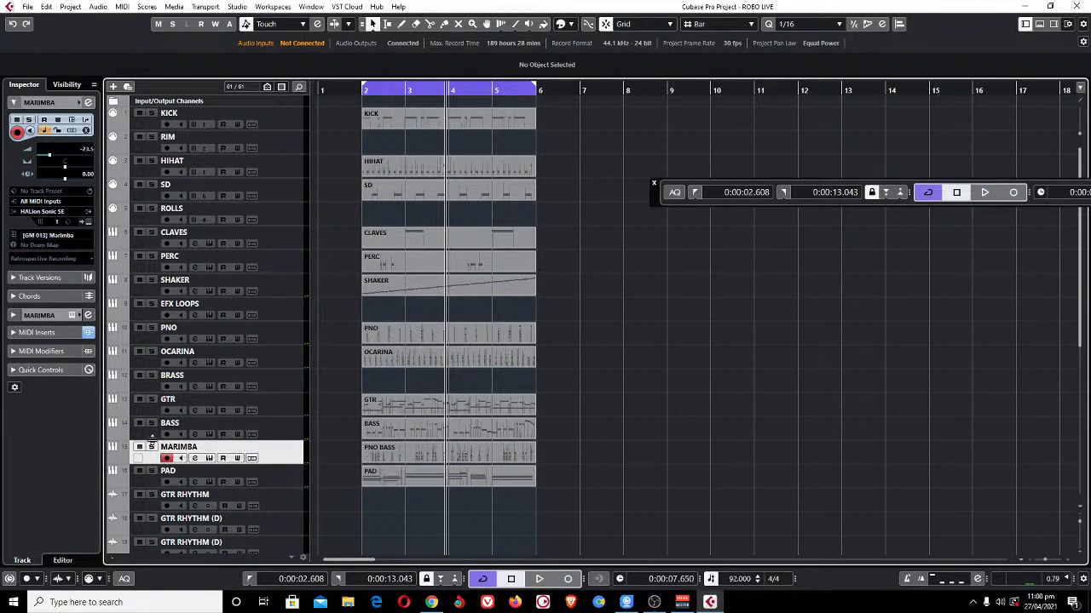
Solo the MARIMBA track, boost its 3 HMF equalizer band about 9 dB near 4 kHz, and clear the solo.
{"action": "left_click", "coordinate": [151, 435]}
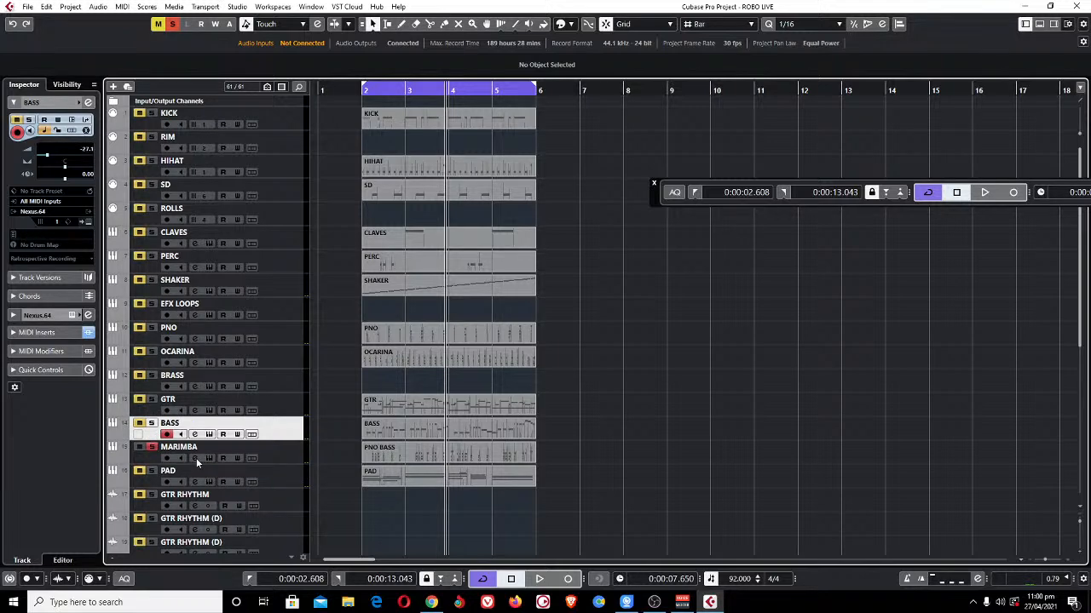
{"action": "left_click", "coordinate": [195, 458]}
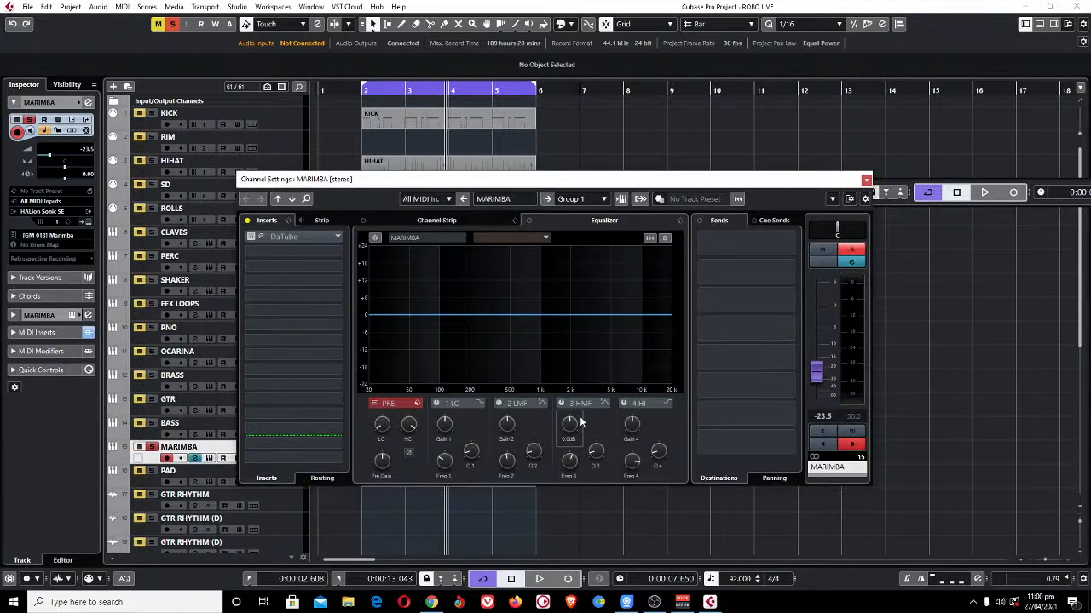
{"action": "key", "text": "space"}
{"action": "left_click", "coordinate": [561, 404]}
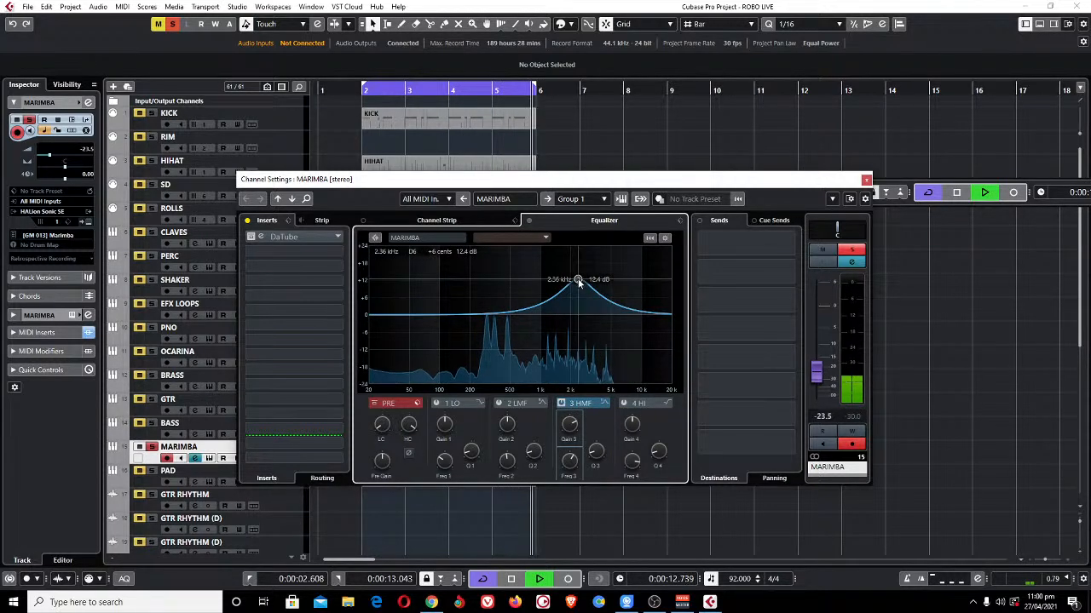
{"action": "left_click_drag", "start_coordinate": [579, 285], "coordinate": [597, 282]}
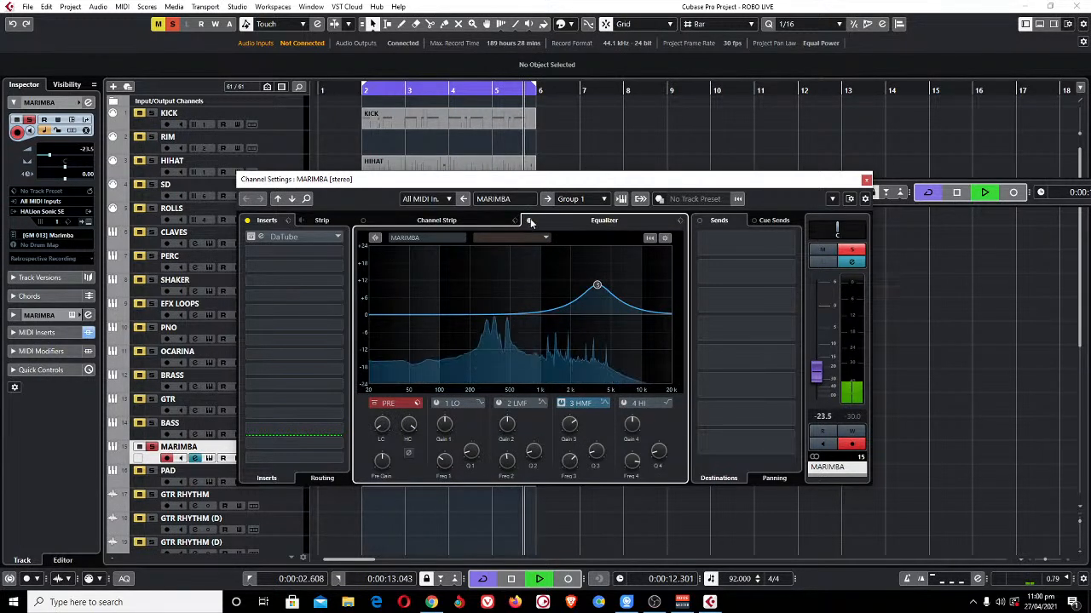
{"action": "left_click_drag", "start_coordinate": [573, 420], "coordinate": [574, 423]}
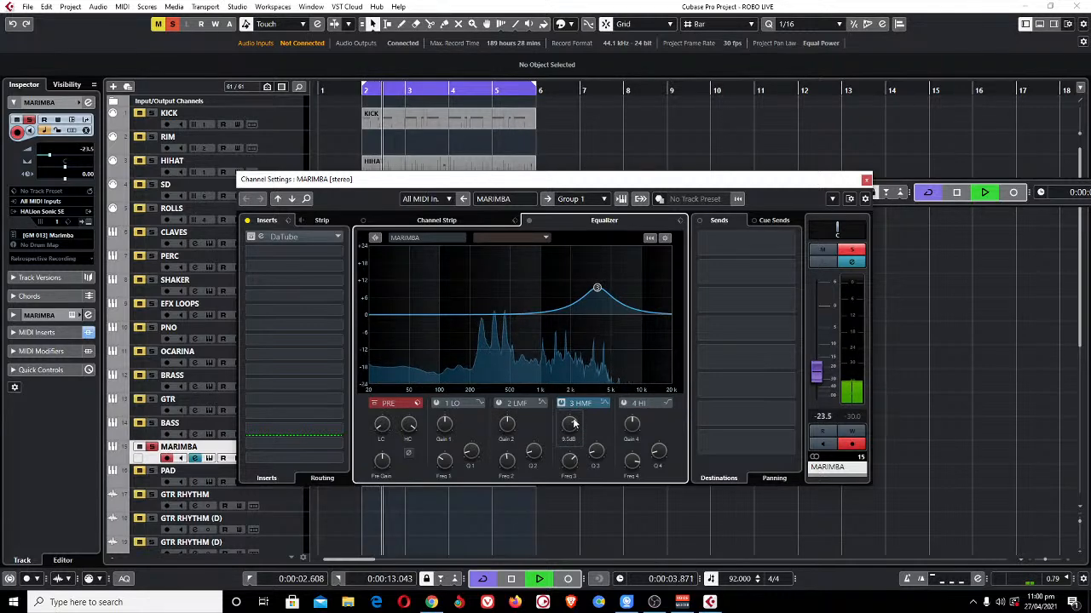
{"action": "left_click", "coordinate": [173, 24]}
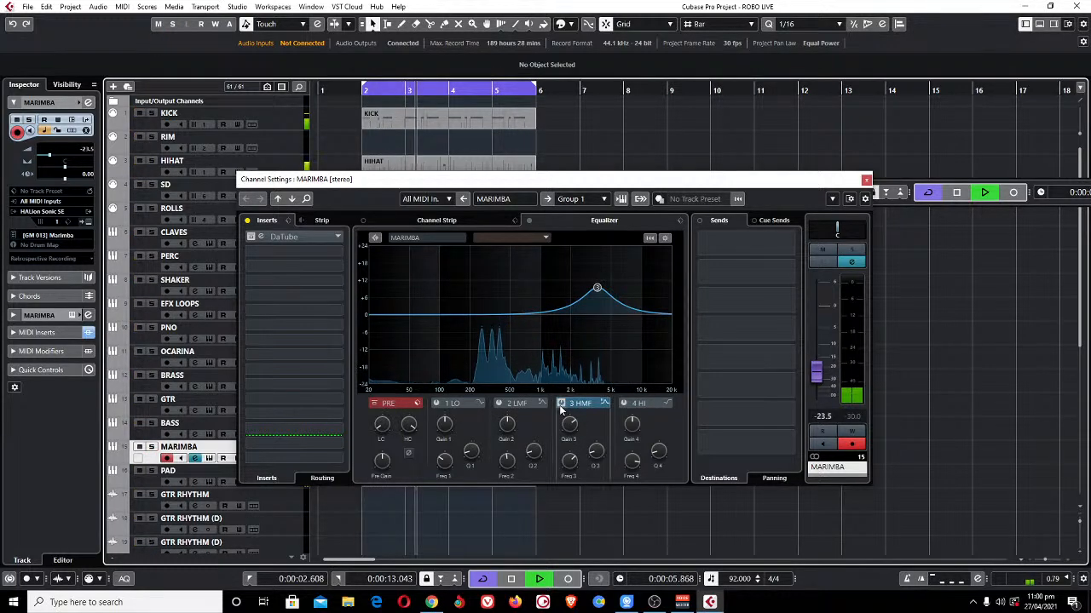
{"action": "left_click", "coordinate": [866, 180]}
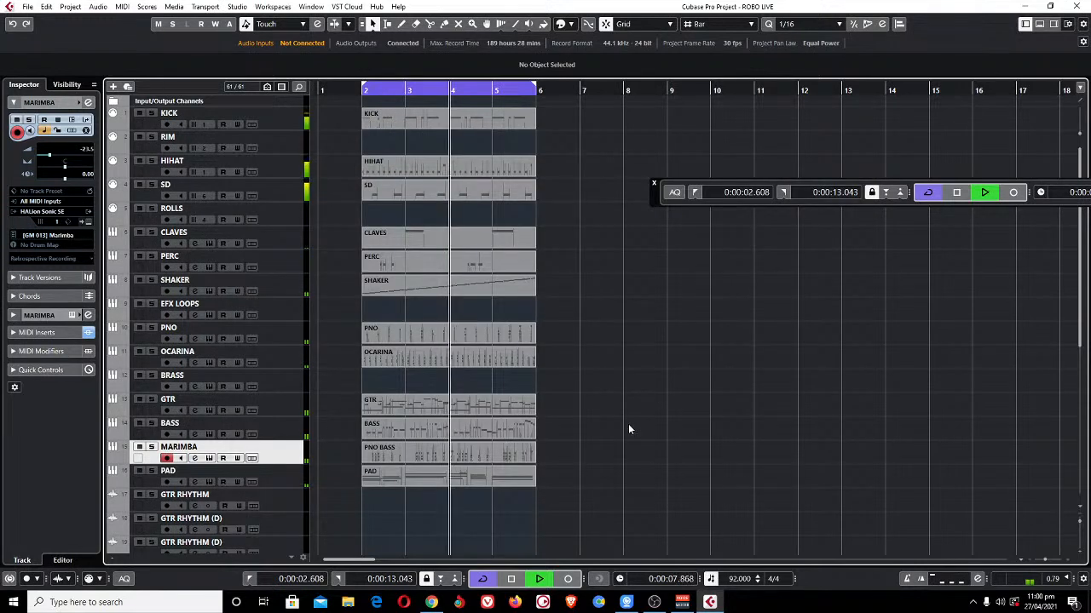
Select the BRASS track for recording and stop playback.
{"action": "key", "text": "g"}
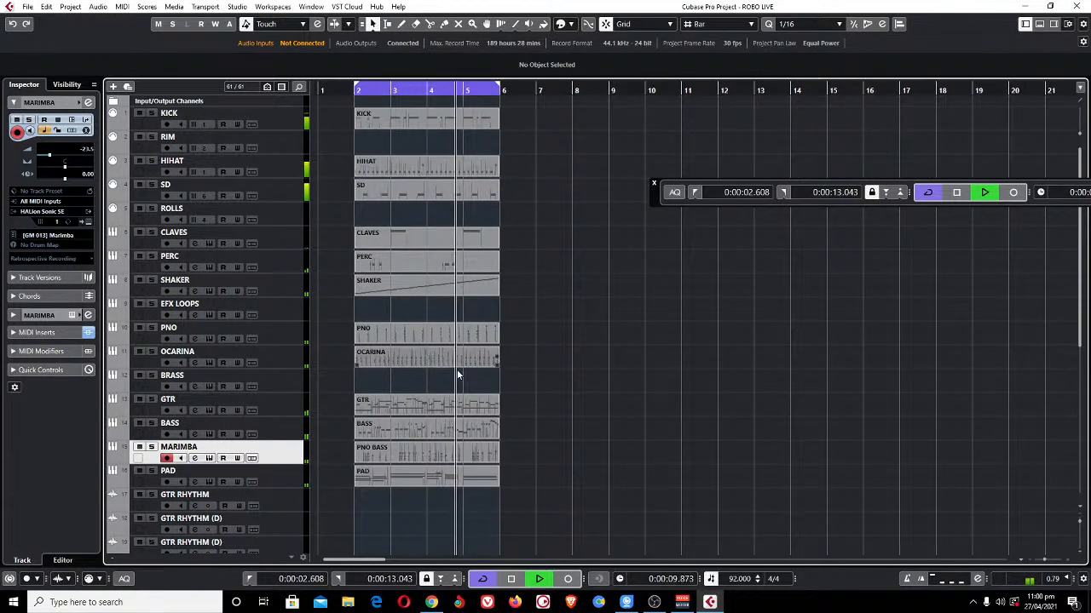
{"action": "left_click", "coordinate": [288, 372]}
{"action": "key", "text": "space"}
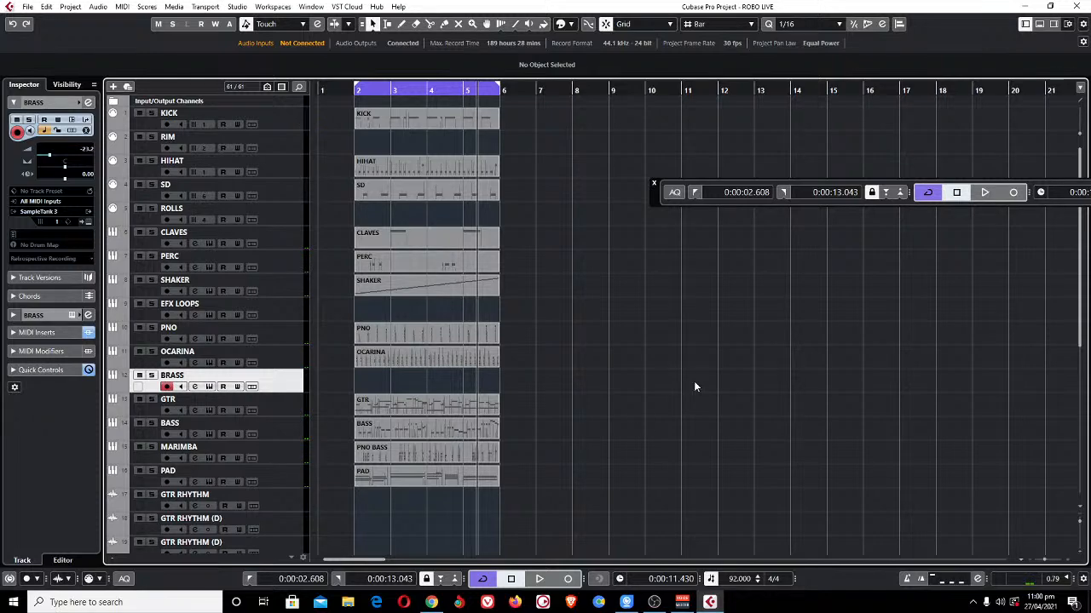
Switch to YouTube Studio in Chrome to check the stream's live chat, and return to the Cubase project.
{"action": "left_click", "coordinate": [432, 603]}
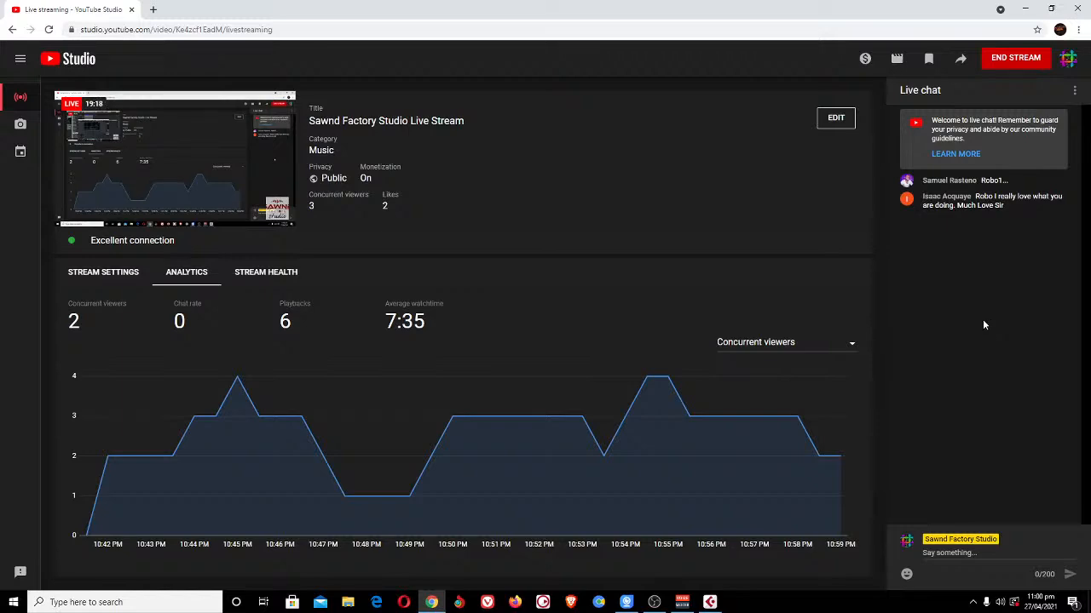
{"action": "left_click", "coordinate": [1027, 8]}
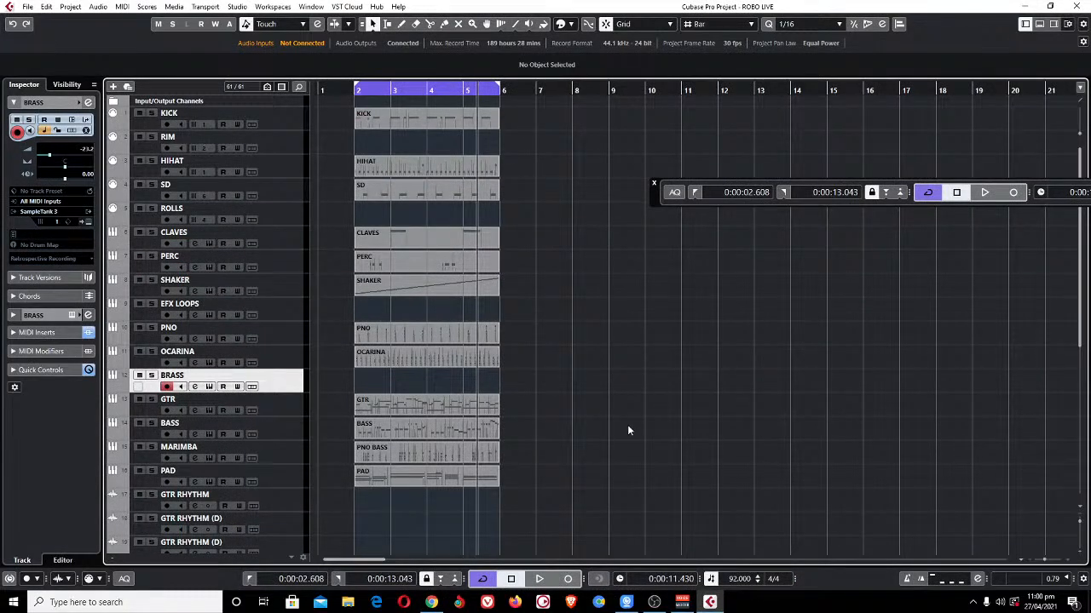
Raise the BRASS track's volume to -17.1 and loop-record a brass part from bar 2 to bar 6.
{"action": "key", "text": "space"}
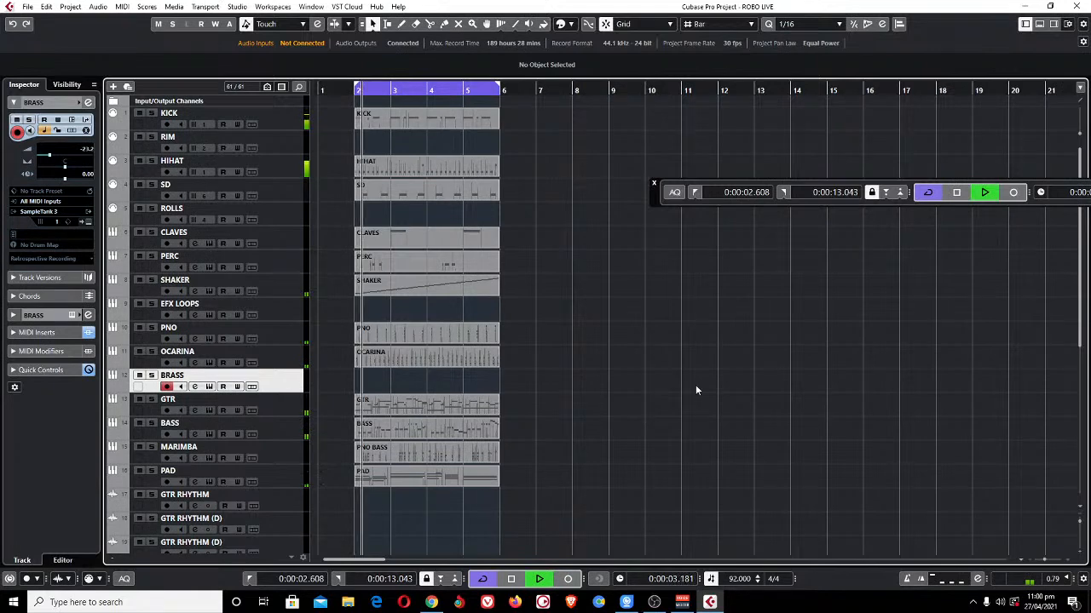
{"action": "key", "text": "space"}
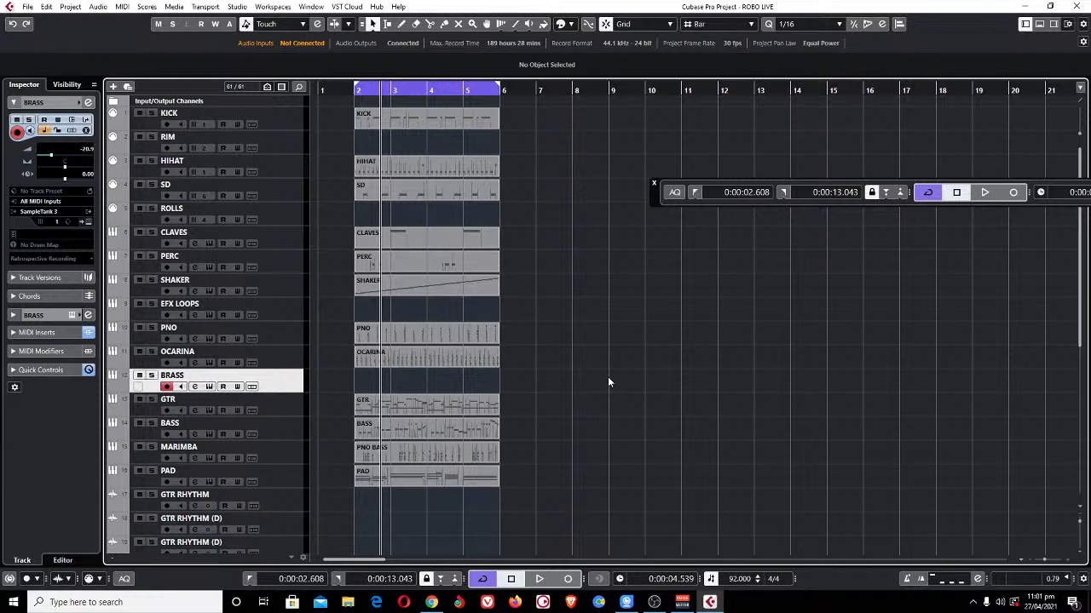
{"action": "key", "text": "space"}
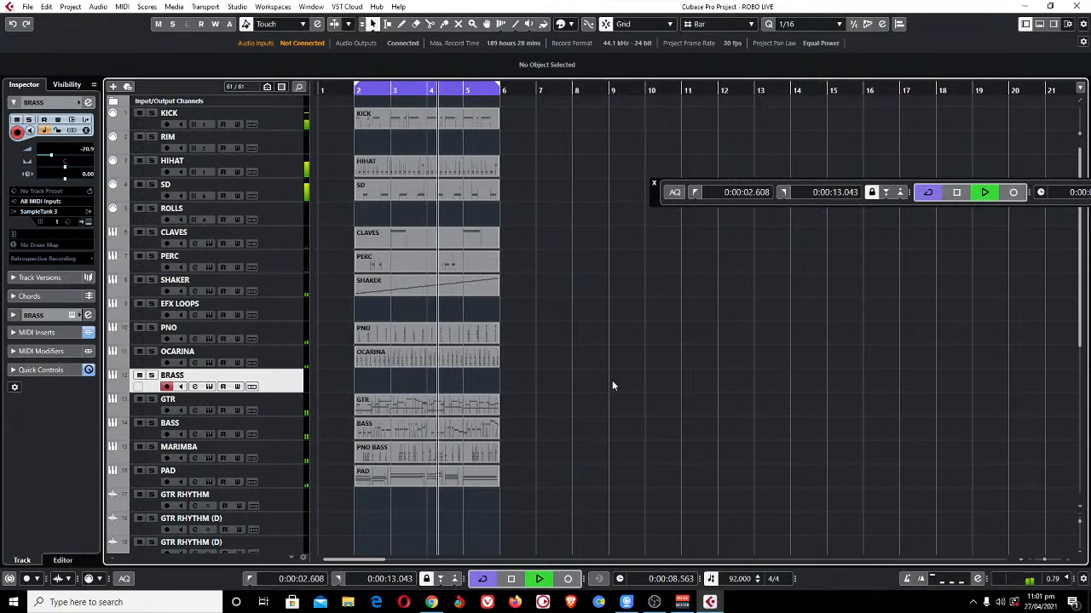
{"action": "scroll", "coordinate": [81, 150], "scroll_direction": "up", "scroll_amount": 4}
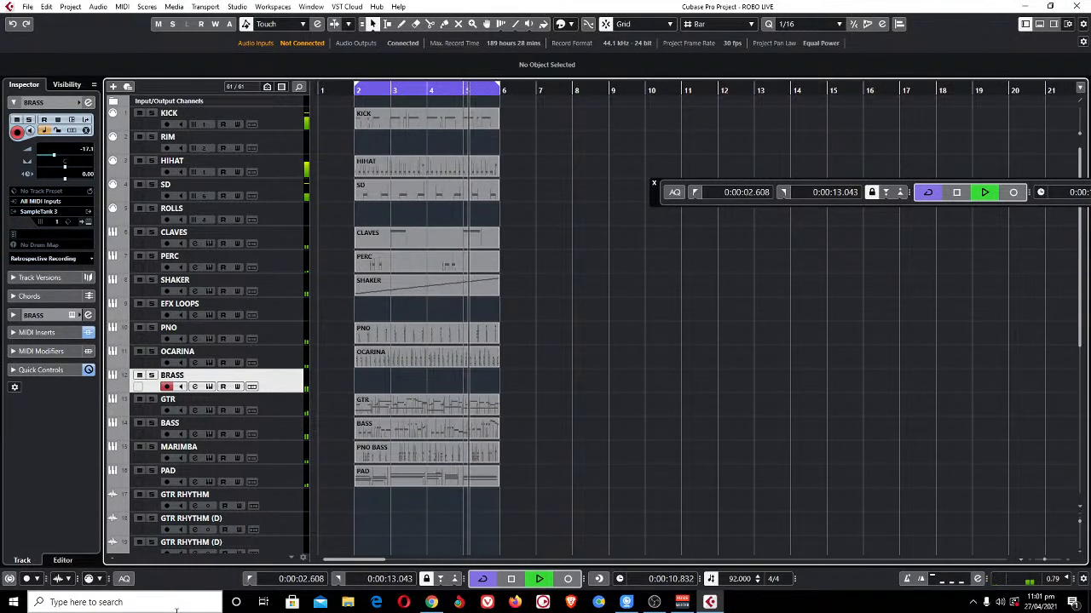
{"action": "key", "text": "KP_Multiply"}
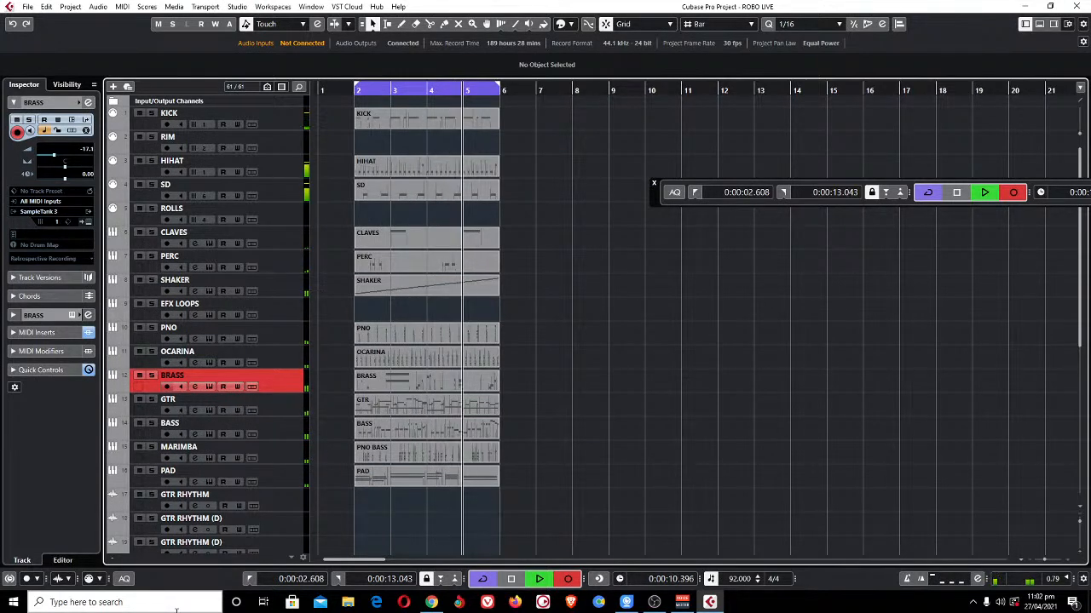
{"action": "key", "text": "KP_Multiply"}
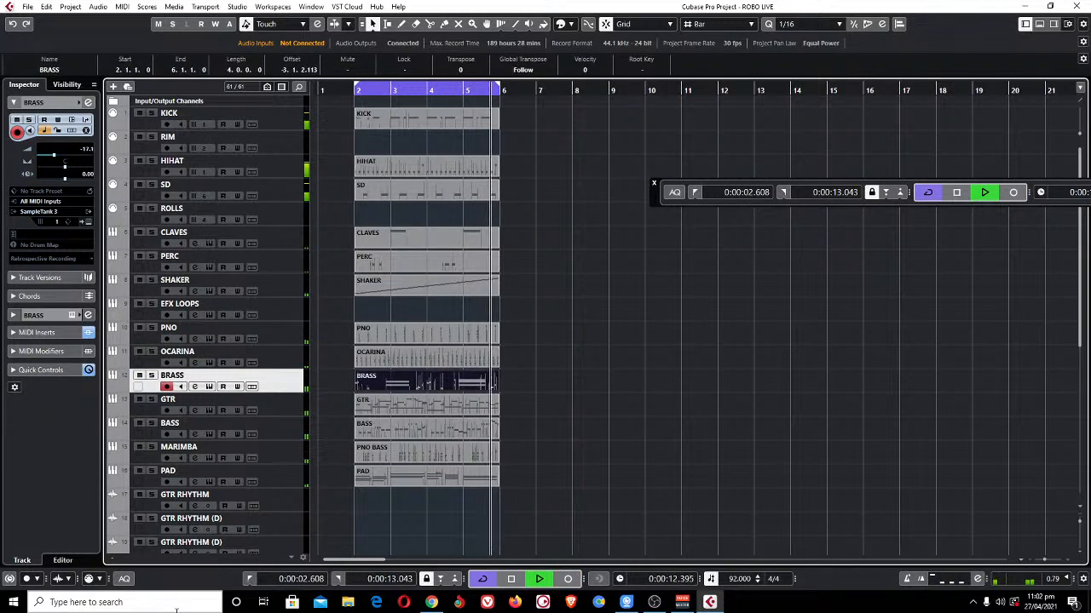
Lower the BRASS volume to -18.2 and shorten the brass part's first G#3 note to a length of 0.0.1.0.
{"action": "key", "text": "g"}
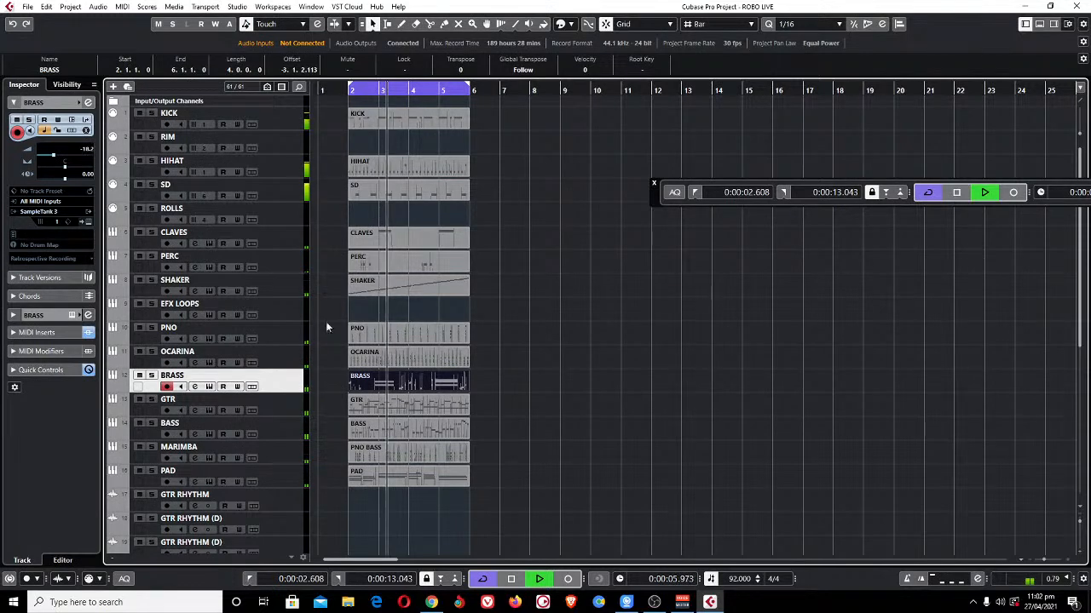
{"action": "key", "text": "g"}
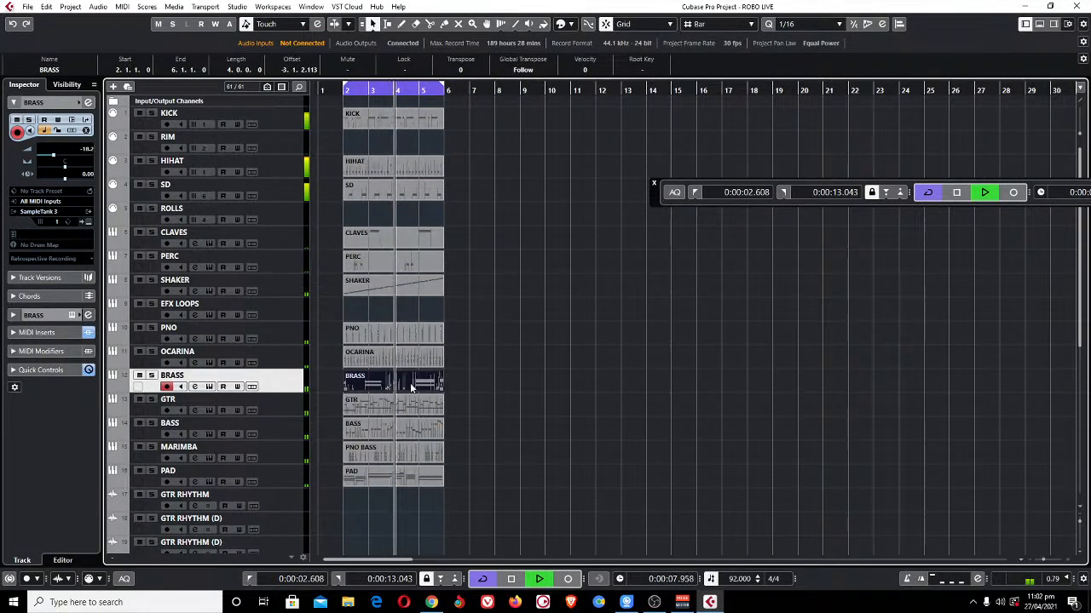
{"action": "key", "text": "space"}
{"action": "double_click", "coordinate": [404, 383]}
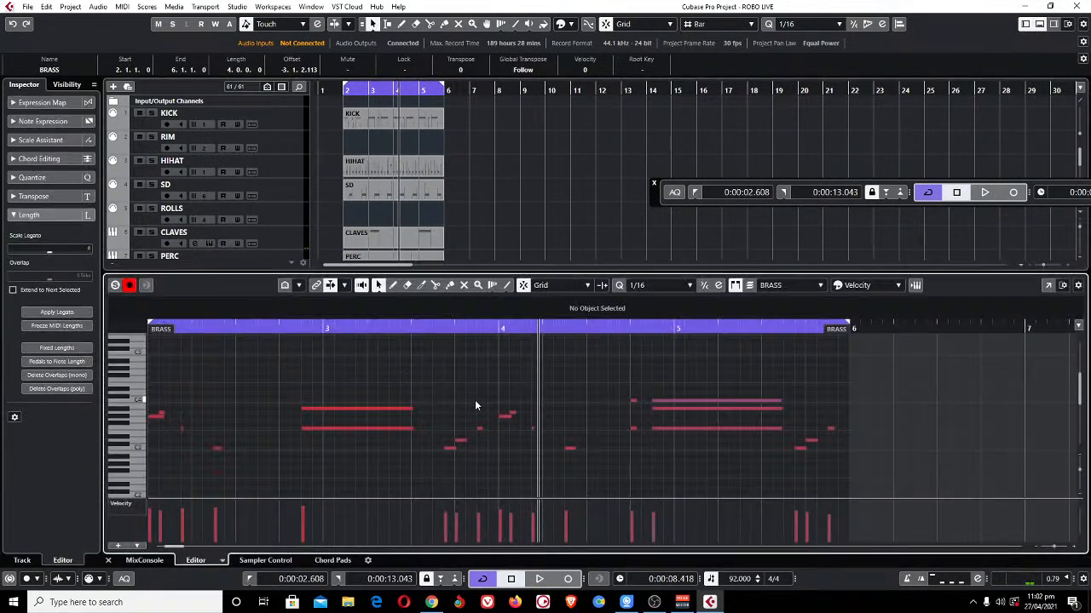
{"action": "key", "text": "h"}
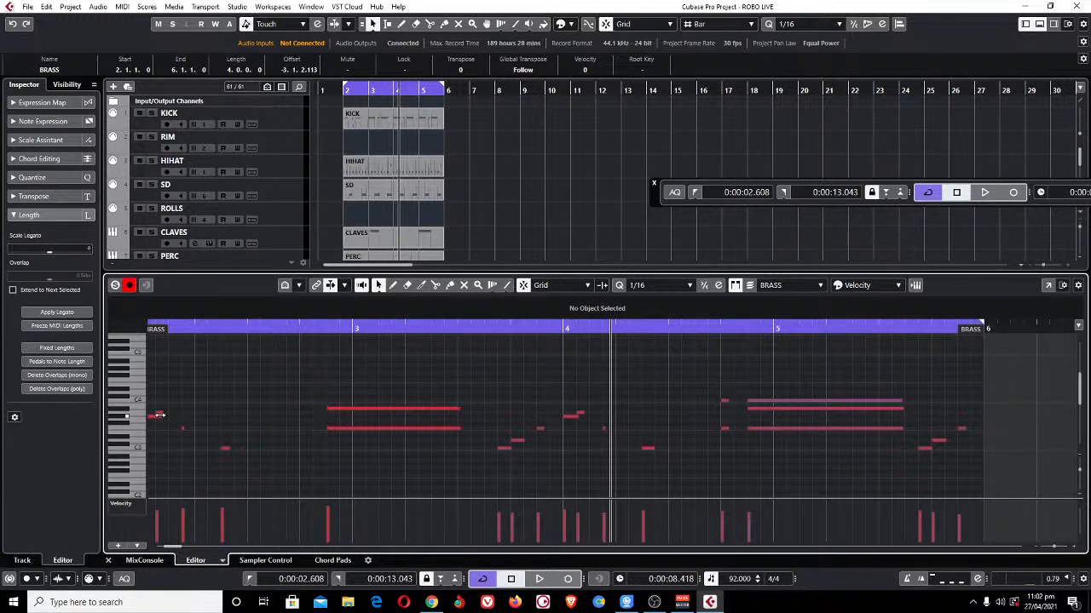
{"action": "left_click_drag", "start_coordinate": [159, 416], "coordinate": [156, 417]}
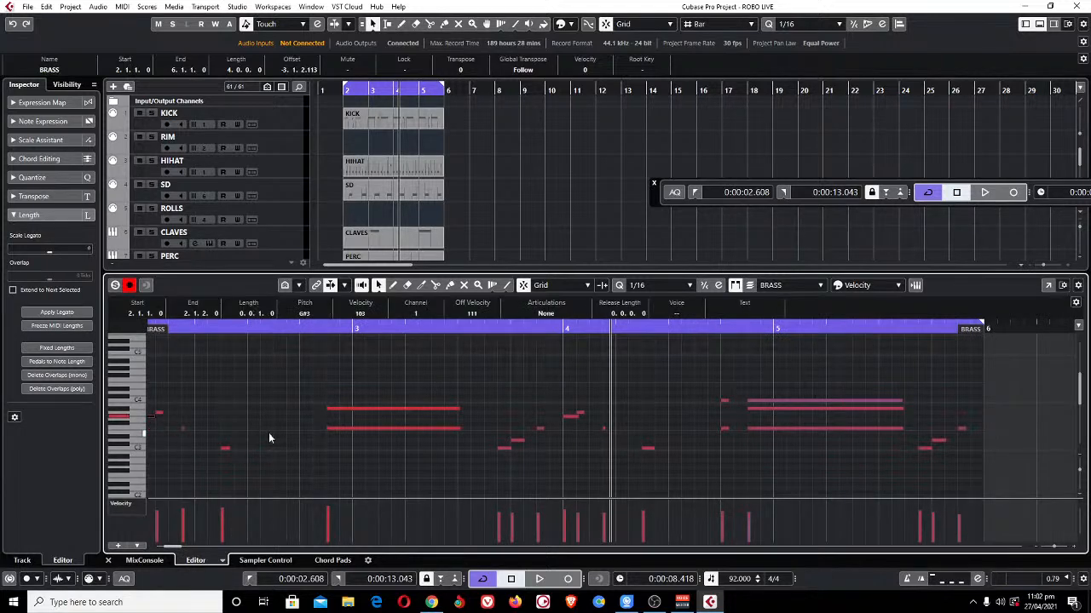
Layer all the brass notes with a copy one octave higher, close the editor, and play the loop from its start.
{"action": "key", "text": "ctrl+a"}
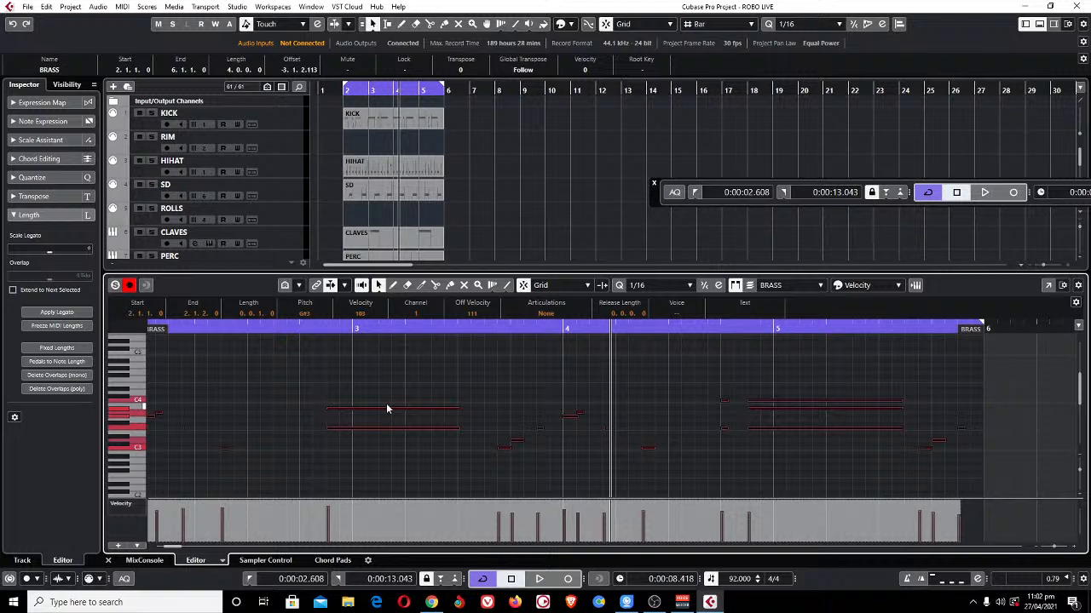
{"action": "left_click_drag", "start_coordinate": [386, 408], "coordinate": [386, 400]}
{"action": "key", "text": "ctrl+z"}
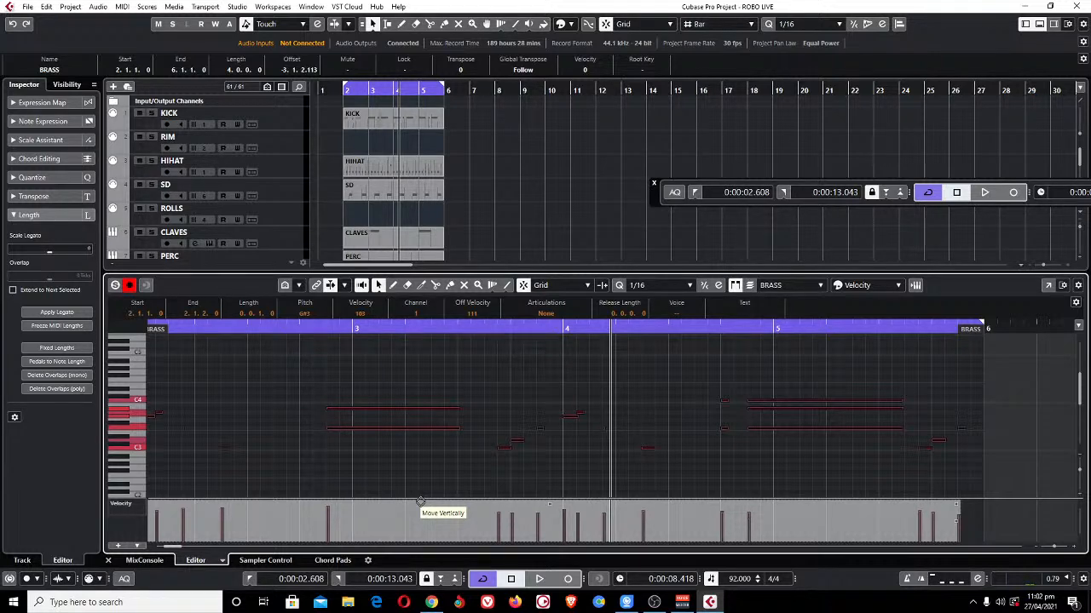
{"action": "key", "text": "shift+Up"}
{"action": "key", "text": "KP_1"}
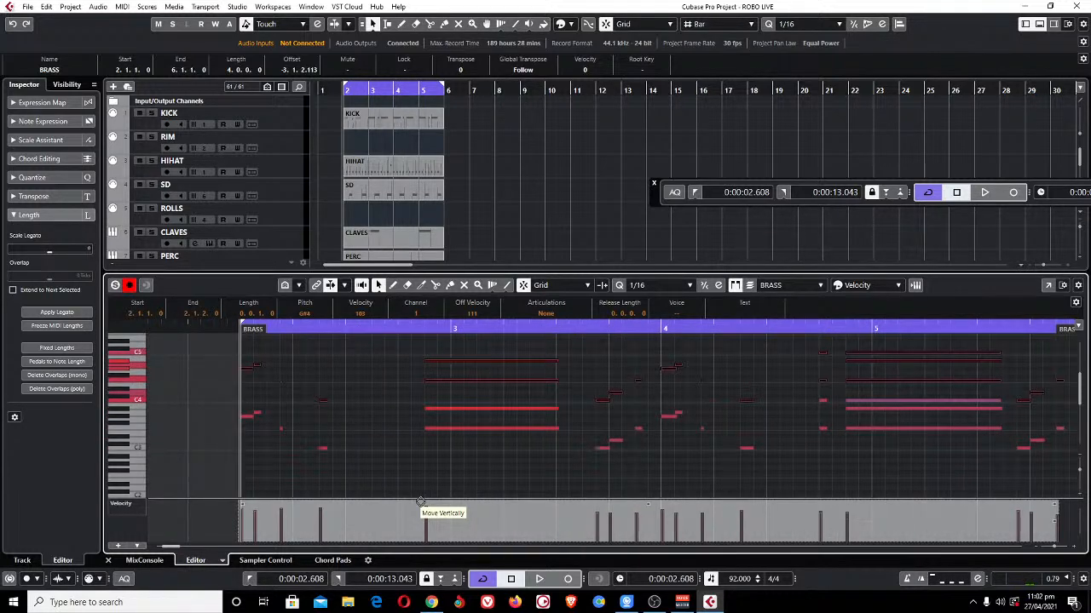
{"action": "key", "text": "space"}
{"action": "key", "text": "Return"}
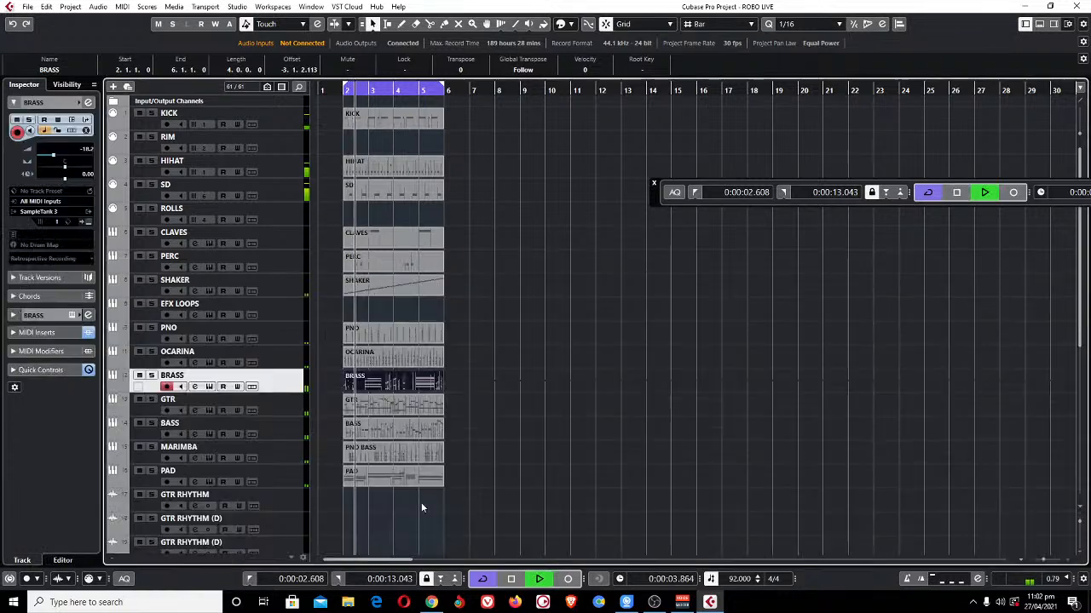
Solo the BRASS track during playback and save the project.
{"action": "left_click", "coordinate": [579, 427]}
{"action": "key", "text": "s"}
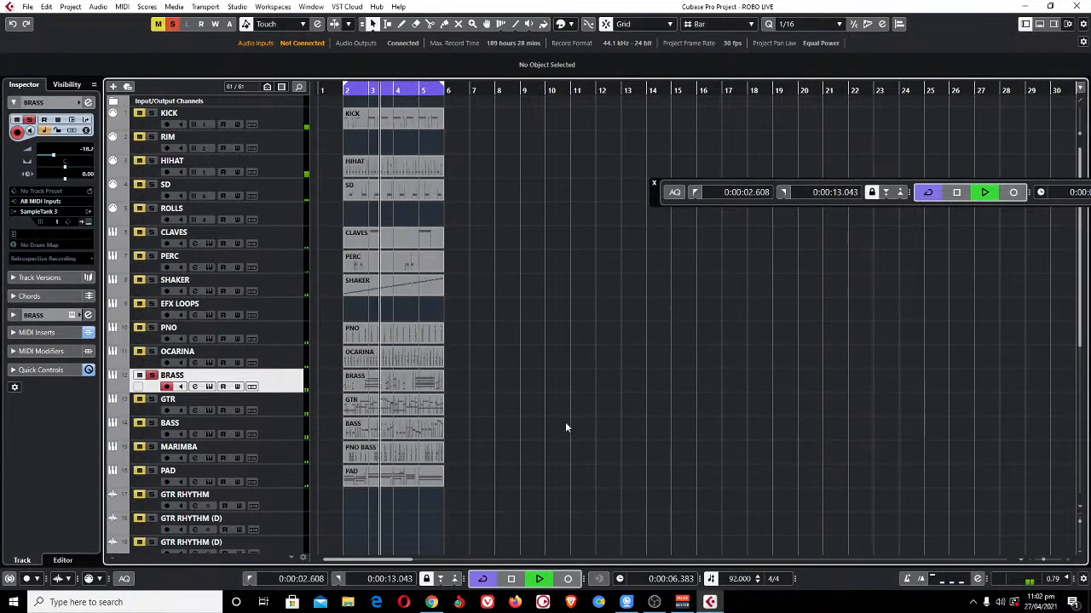
{"action": "key", "text": "g"}
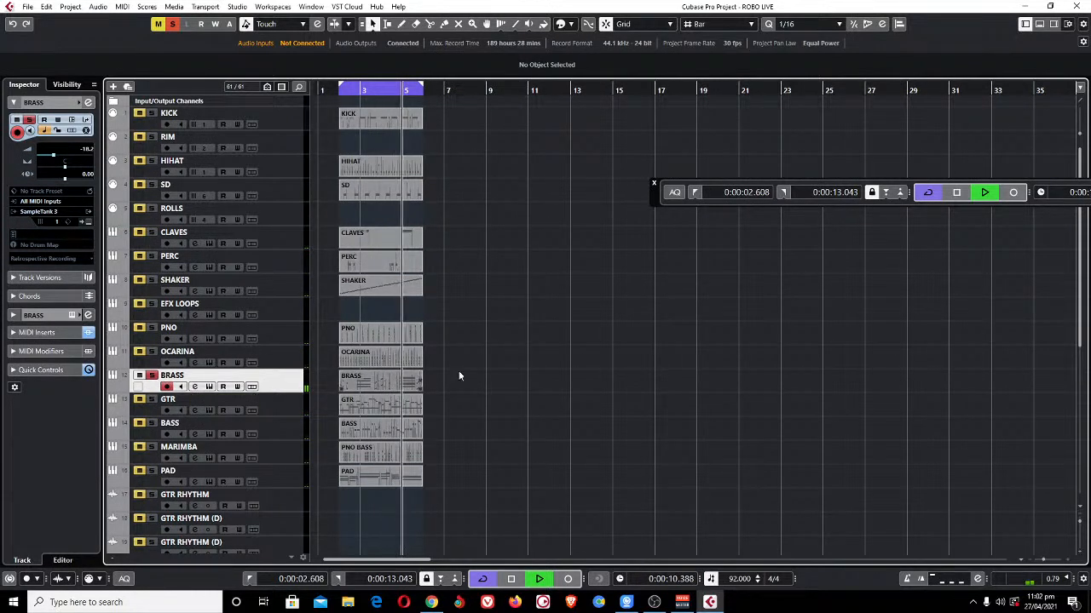
{"action": "left_click", "coordinate": [31, 8]}
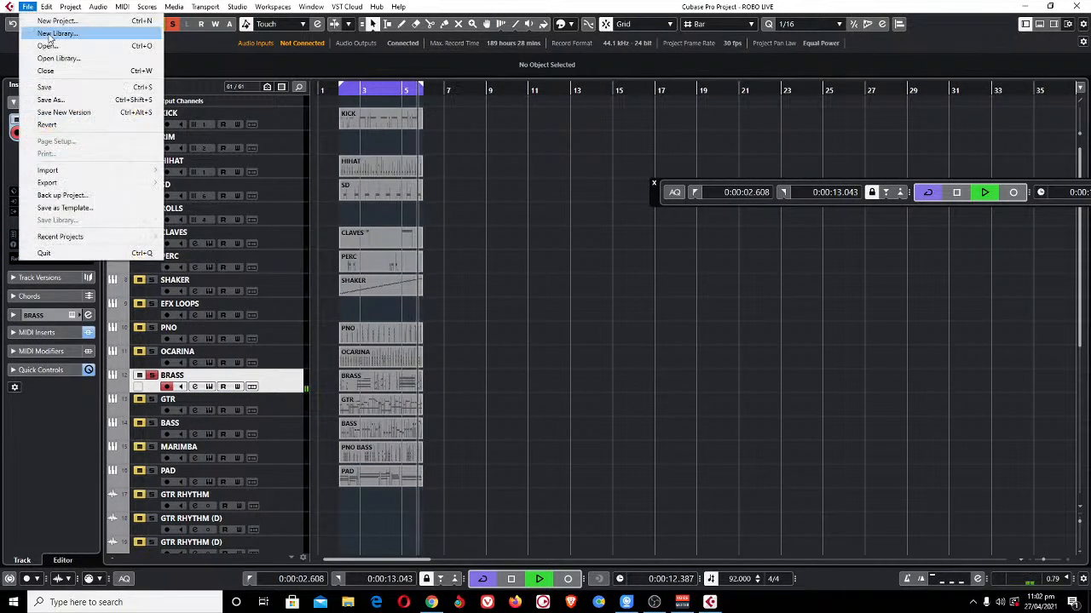
{"action": "left_click", "coordinate": [68, 88]}
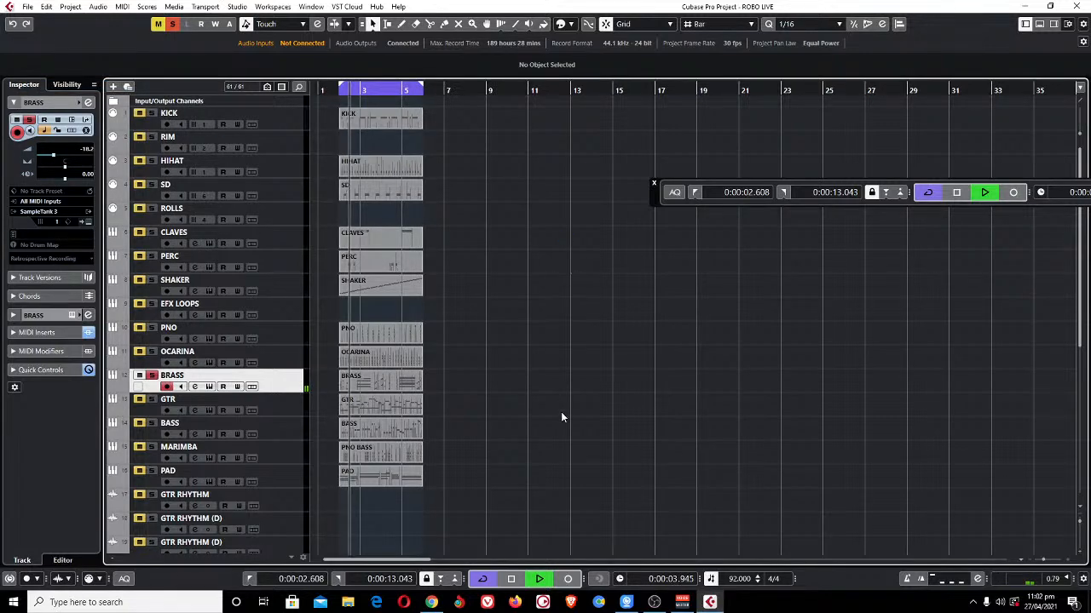
Lower the BRASS track's volume to -24.9 and clear the solo and mute states.
{"action": "left_click", "coordinate": [1056, 560]}
{"action": "left_click", "coordinate": [1056, 559]}
{"action": "left_click", "coordinate": [1056, 560]}
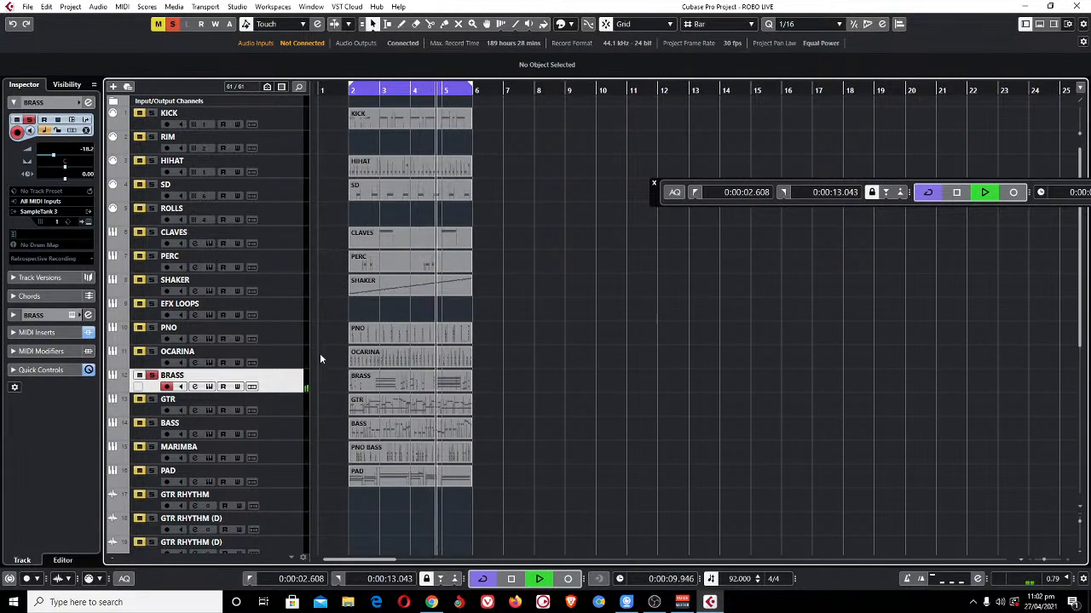
{"action": "left_click", "coordinate": [172, 23]}
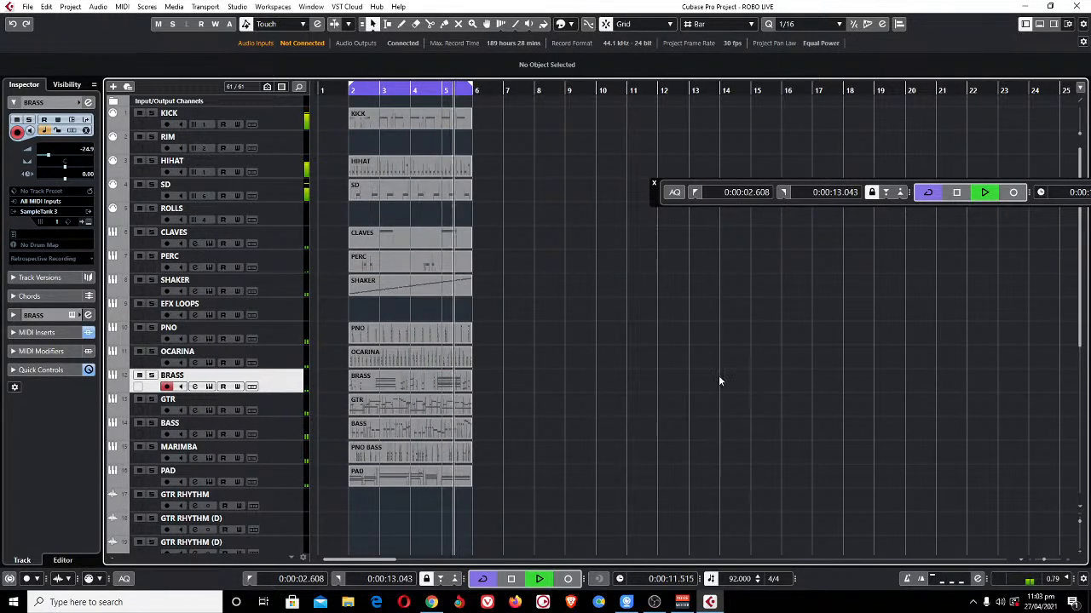
{"action": "key", "text": "g"}
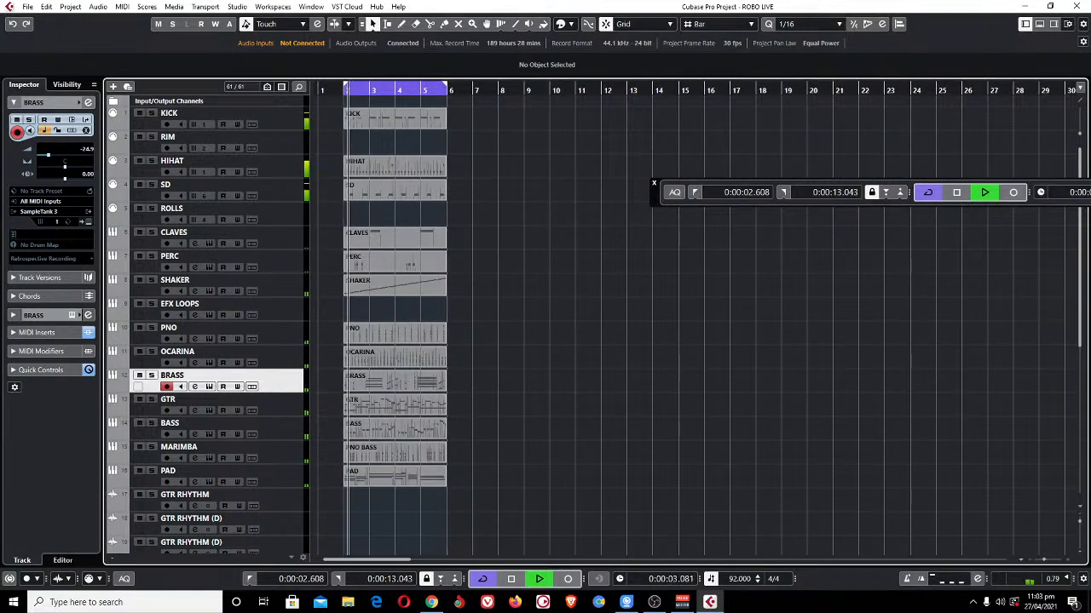
Check the live chat in YouTube Studio again while the loop plays, and return to the Cubase project.
{"action": "left_click", "coordinate": [432, 602]}
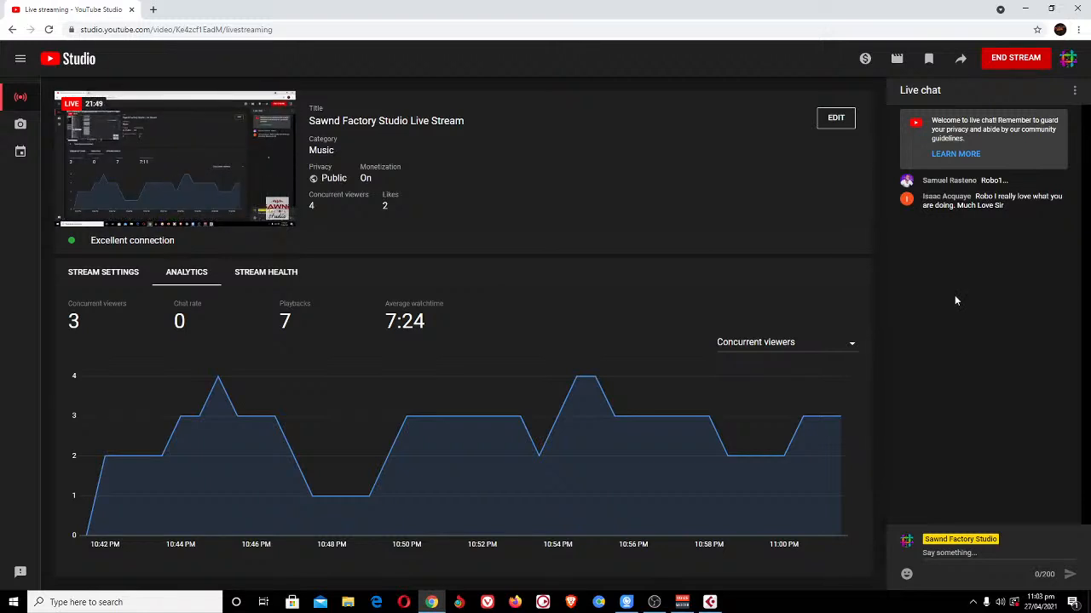
{"action": "left_click", "coordinate": [1025, 8]}
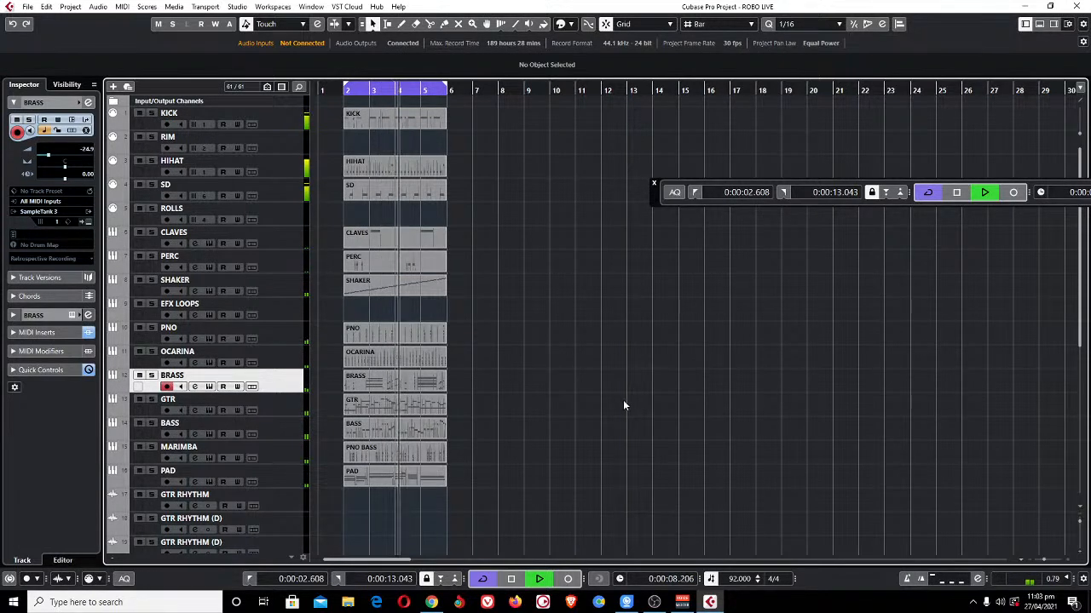
Stop the loop playback and close the ROBO LIVE project.
{"action": "key", "text": "space"}
{"action": "key", "text": "h"}
{"action": "key", "text": "h"}
{"action": "key", "text": "h"}
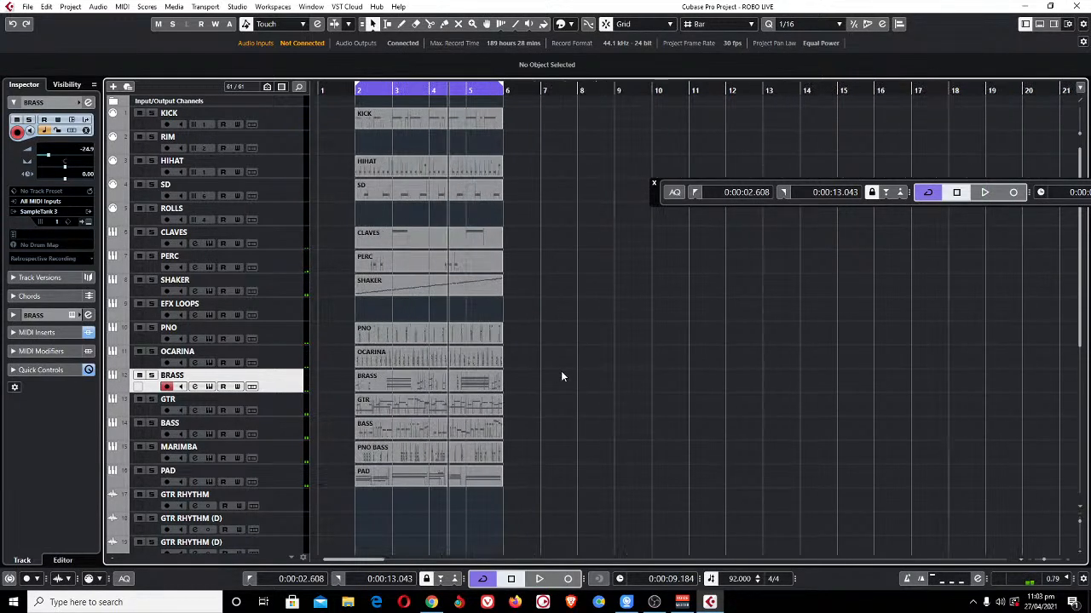
{"action": "key", "text": "ctrl+w"}
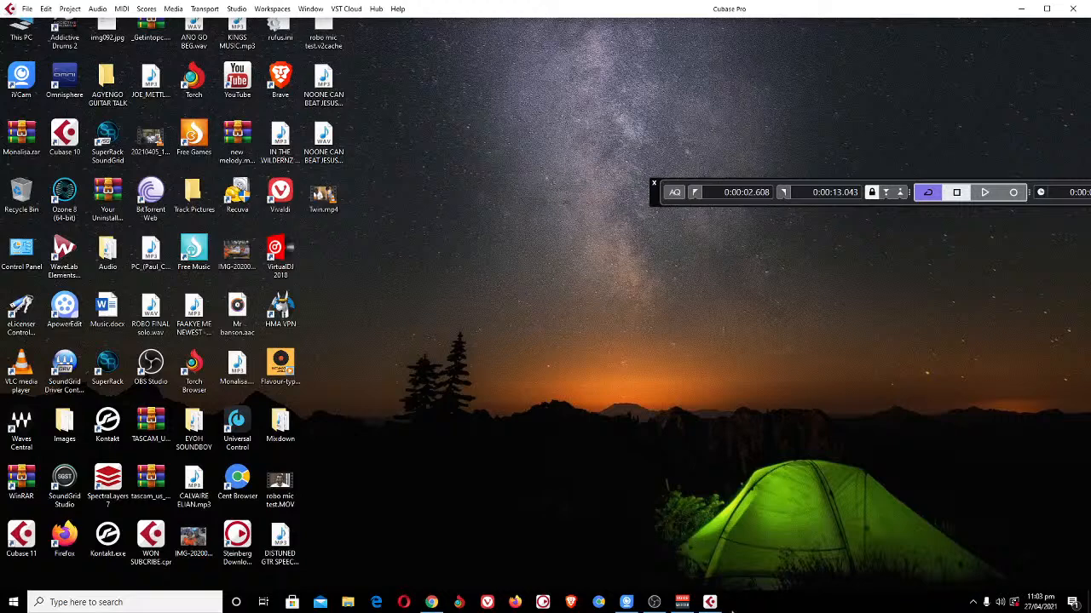
Reopen ROBO LIVE.cpr from the recent projects and dismiss the missing files list without resolving it.
{"action": "left_click", "coordinate": [27, 10]}
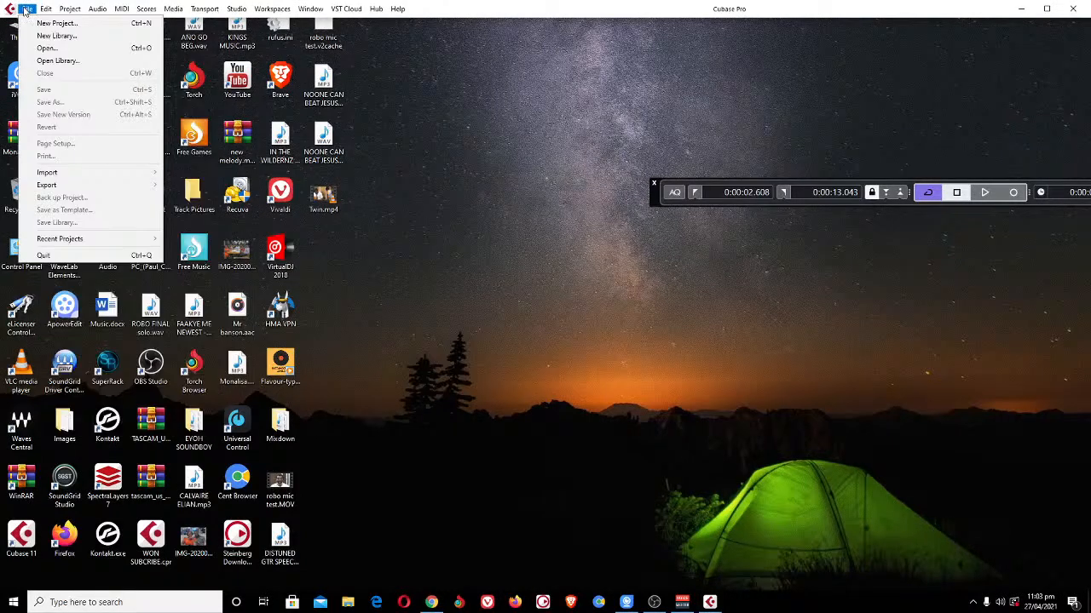
{"action": "mouse_move", "coordinate": [115, 241]}
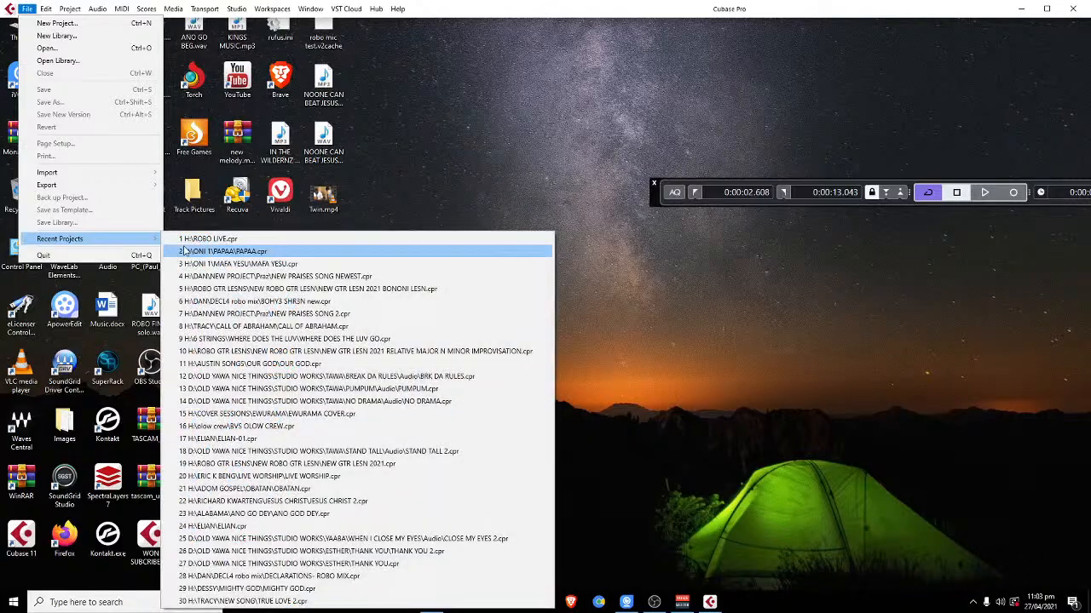
{"action": "left_click", "coordinate": [201, 240]}
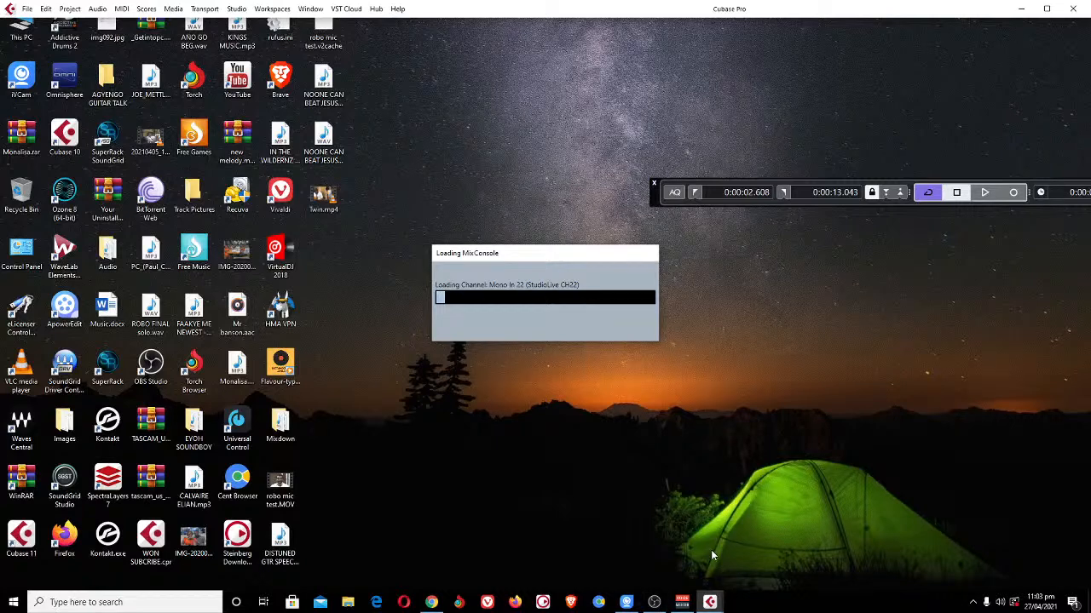
{"action": "left_click", "coordinate": [711, 604]}
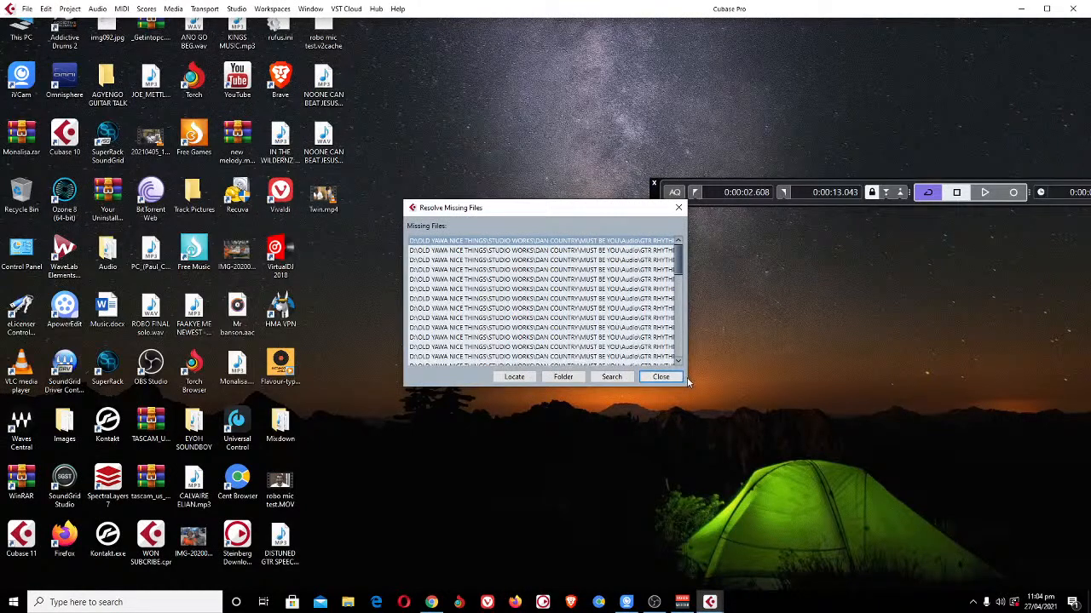
{"action": "left_click", "coordinate": [656, 379]}
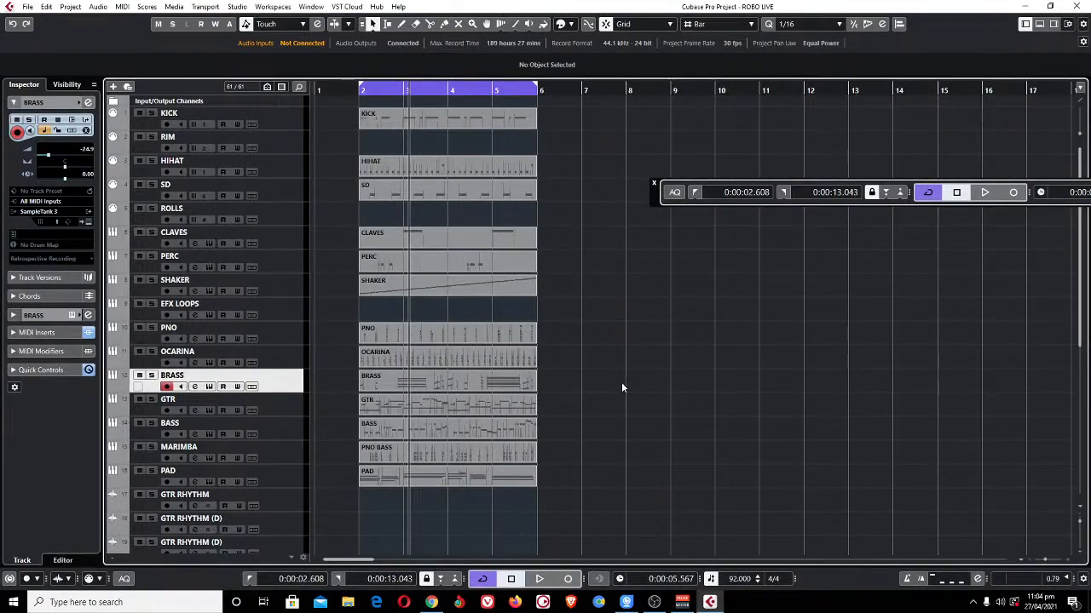
Play the reopened project's loop briefly from its start, then stop playback.
{"action": "key", "text": "KP_1"}
{"action": "key", "text": "space"}
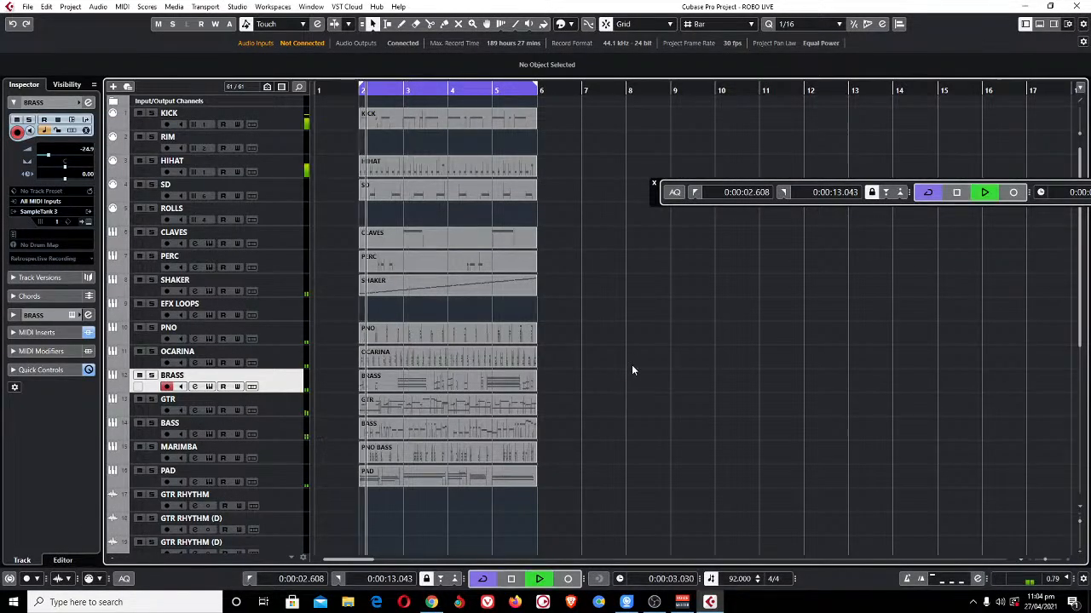
{"action": "key", "text": "g"}
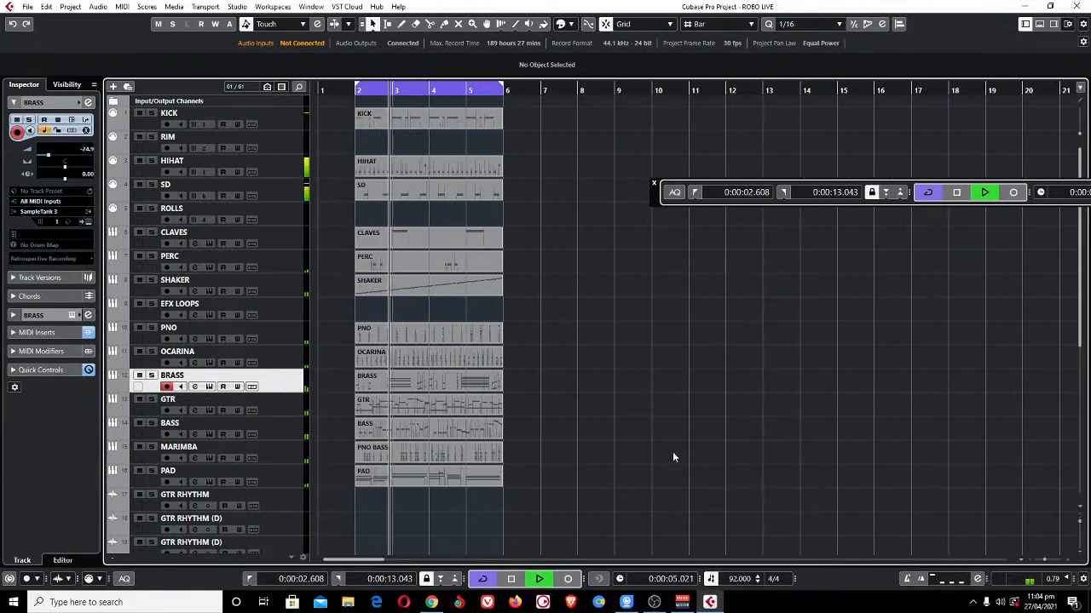
{"action": "key", "text": "space"}
Remove the unconnected input buses Mono In, Mono In 21, Mono In 3 and Mono In 22 from the Audio Connections, including those used in the project.
{"action": "key", "text": "F4"}
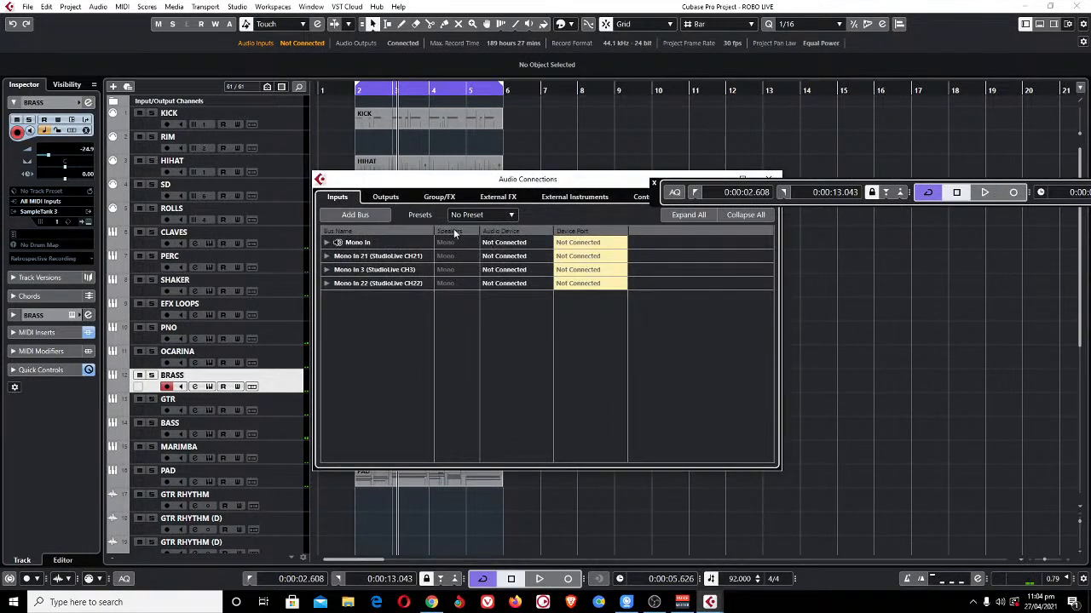
{"action": "right_click", "coordinate": [327, 243]}
{"action": "left_click", "coordinate": [388, 311]}
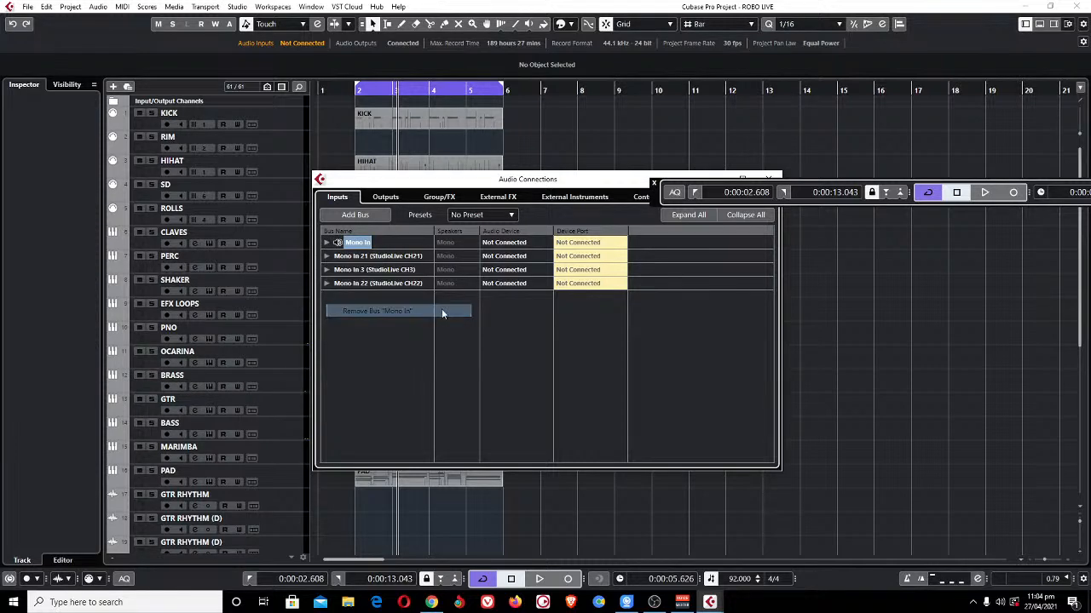
{"action": "right_click", "coordinate": [327, 245]}
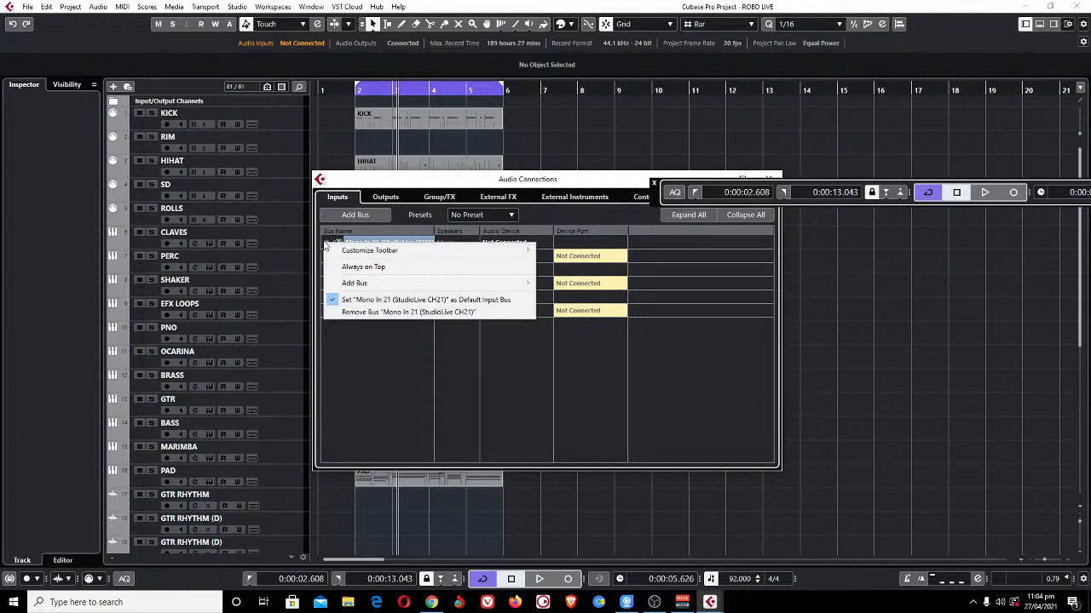
{"action": "left_click", "coordinate": [368, 312]}
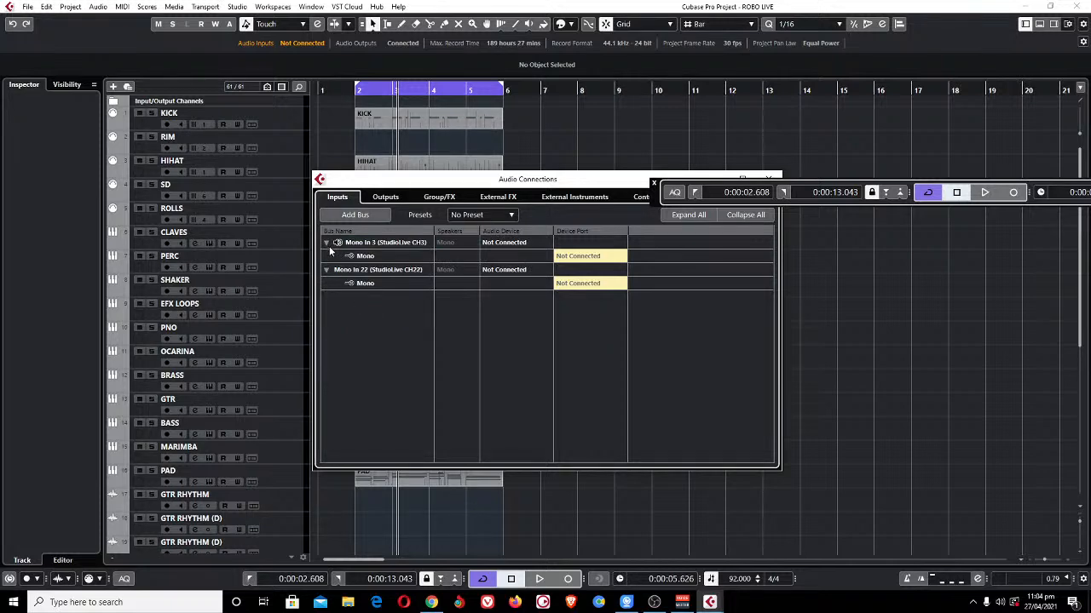
{"action": "right_click", "coordinate": [330, 247]}
{"action": "left_click", "coordinate": [368, 312]}
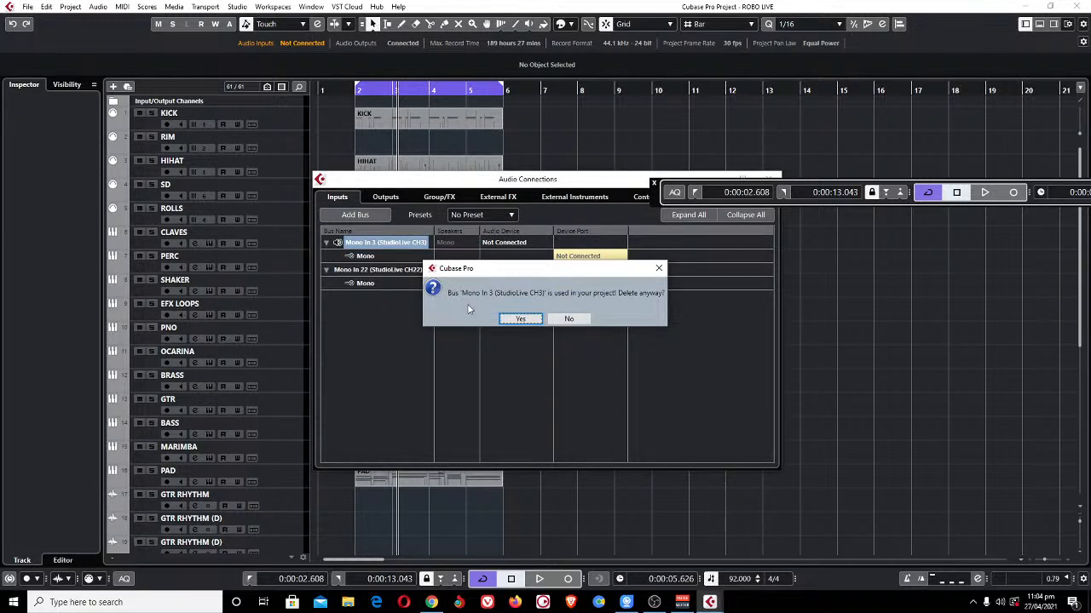
{"action": "left_click", "coordinate": [519, 320]}
{"action": "right_click", "coordinate": [323, 246]}
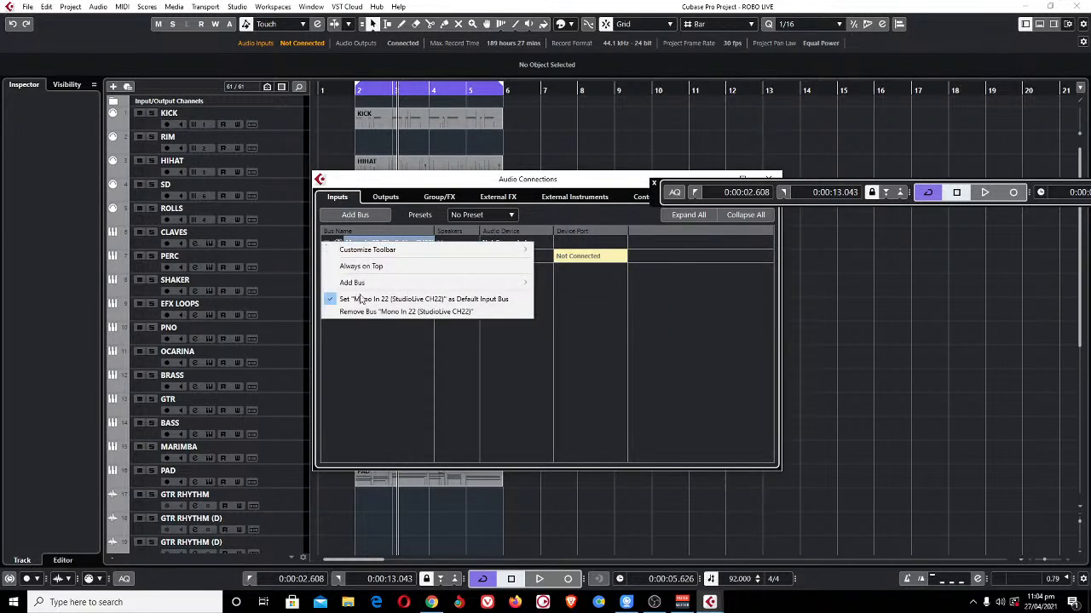
{"action": "left_click", "coordinate": [371, 312]}
{"action": "left_click", "coordinate": [521, 321]}
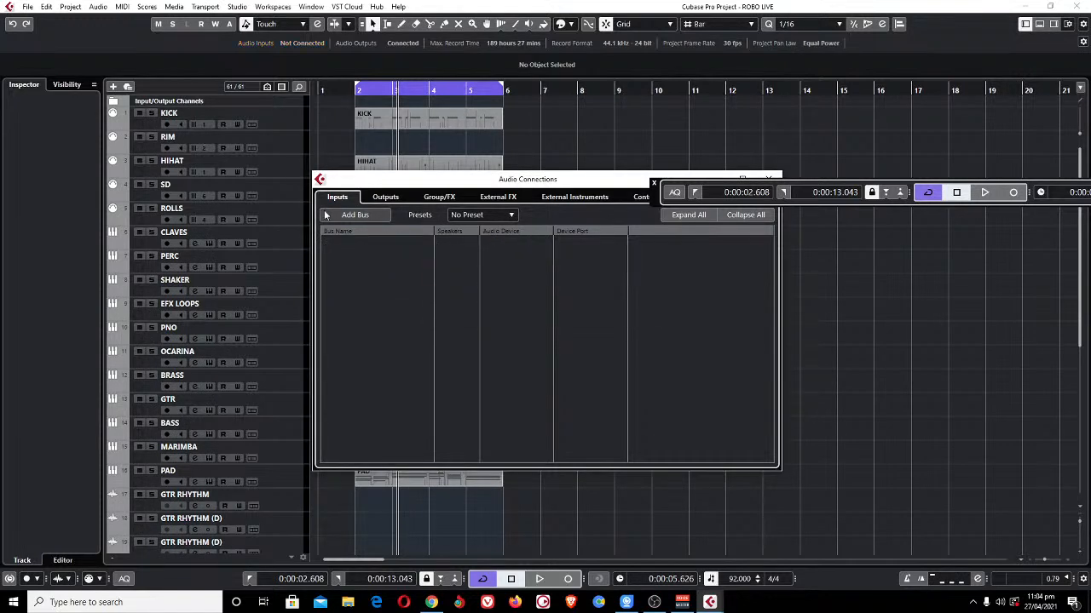
Add a mono input bus on the Voicemeeter Virtual ASIO device with port VM-VAIO 1, check its device options, and close the Audio Connections.
{"action": "left_click", "coordinate": [350, 216]}
{"action": "left_click", "coordinate": [640, 321]}
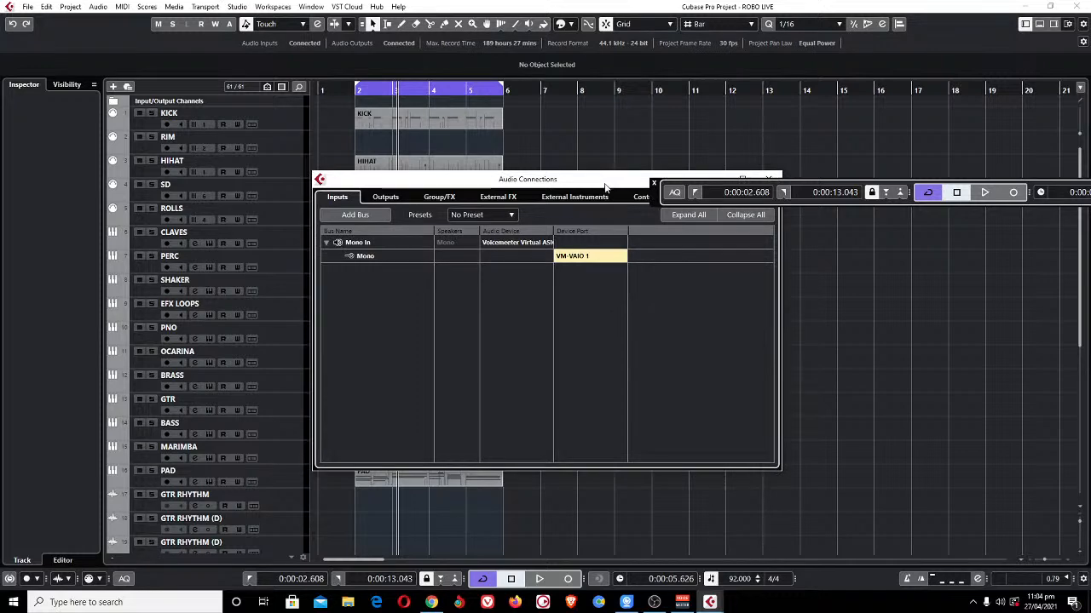
{"action": "left_click_drag", "start_coordinate": [609, 186], "coordinate": [557, 216]}
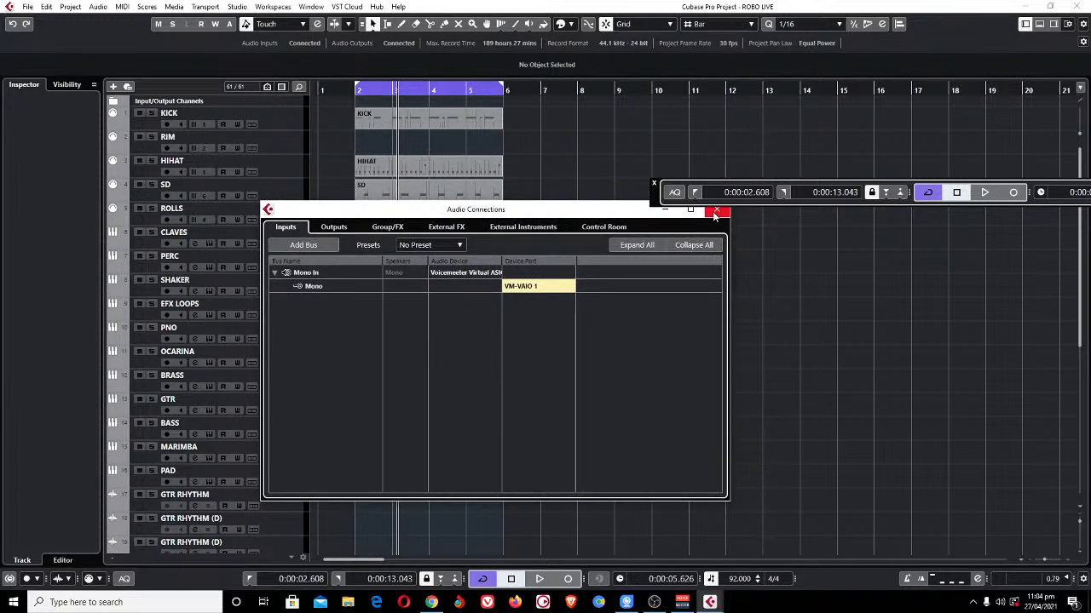
{"action": "left_click", "coordinate": [463, 274]}
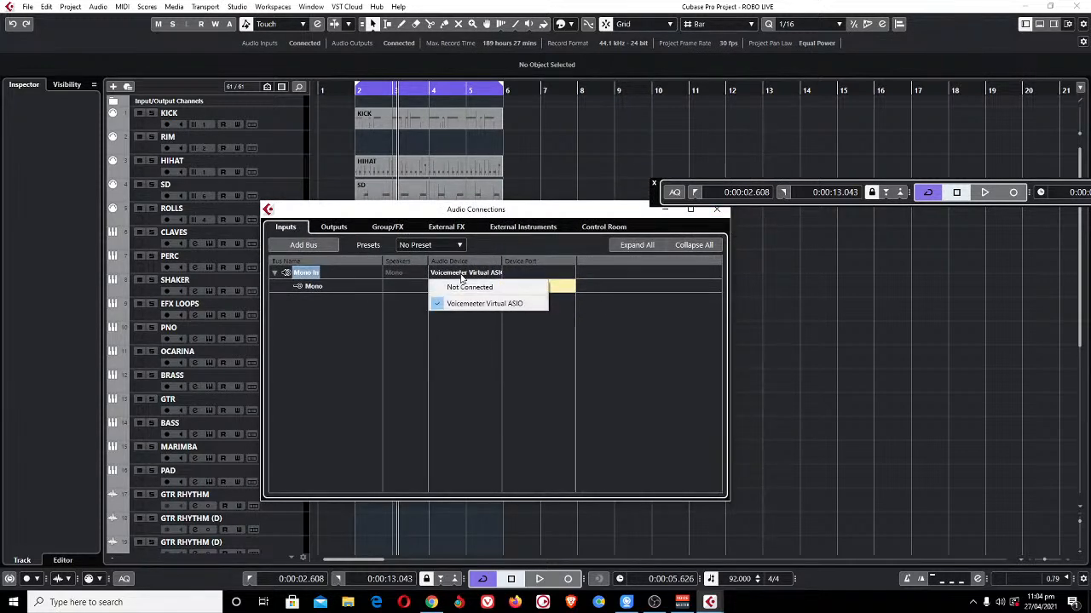
{"action": "left_click", "coordinate": [618, 387]}
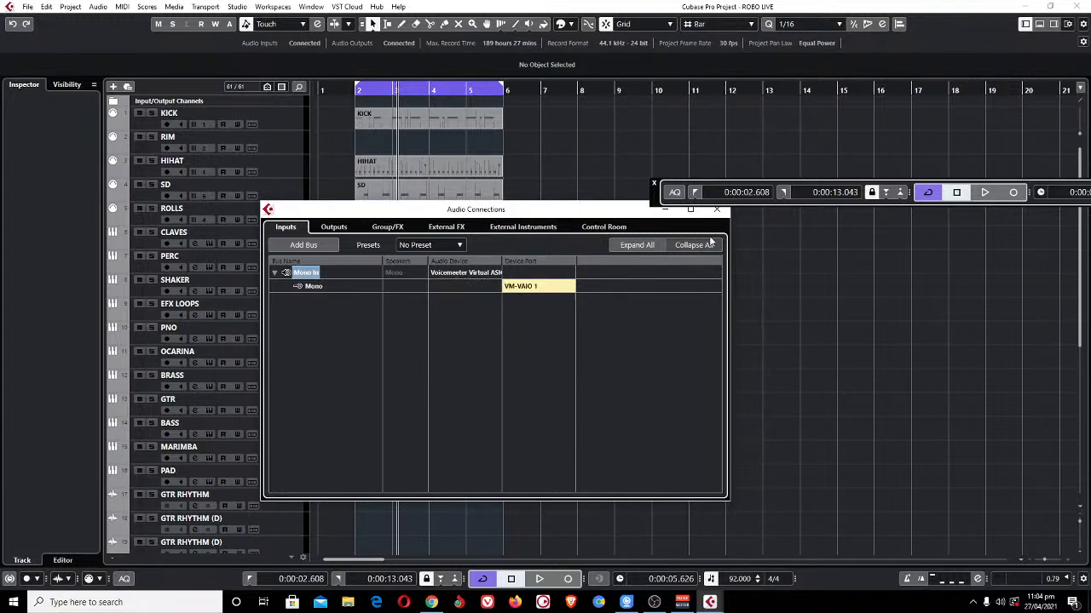
{"action": "left_click", "coordinate": [716, 211]}
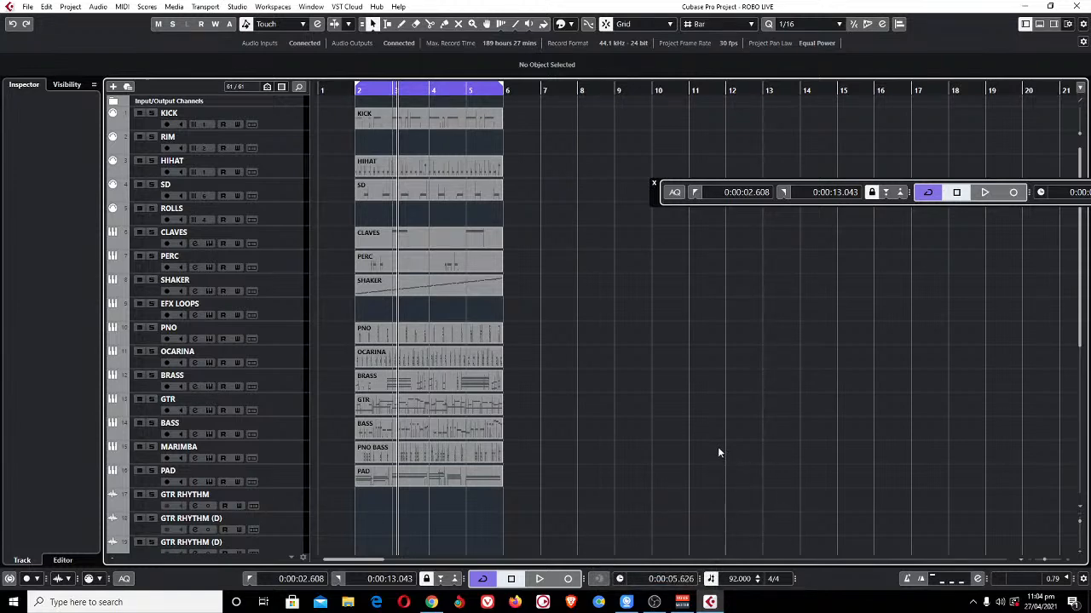
Play back the loop, move the floating transport panel up beside the HIHAT and RIM tracks, and stop playback.
{"action": "key", "text": "space"}
{"action": "key", "text": "h"}
{"action": "key", "text": "h"}
{"action": "key", "text": "h"}
{"action": "key", "text": "g"}
{"action": "left_click_drag", "start_coordinate": [658, 194], "coordinate": [664, 140]}
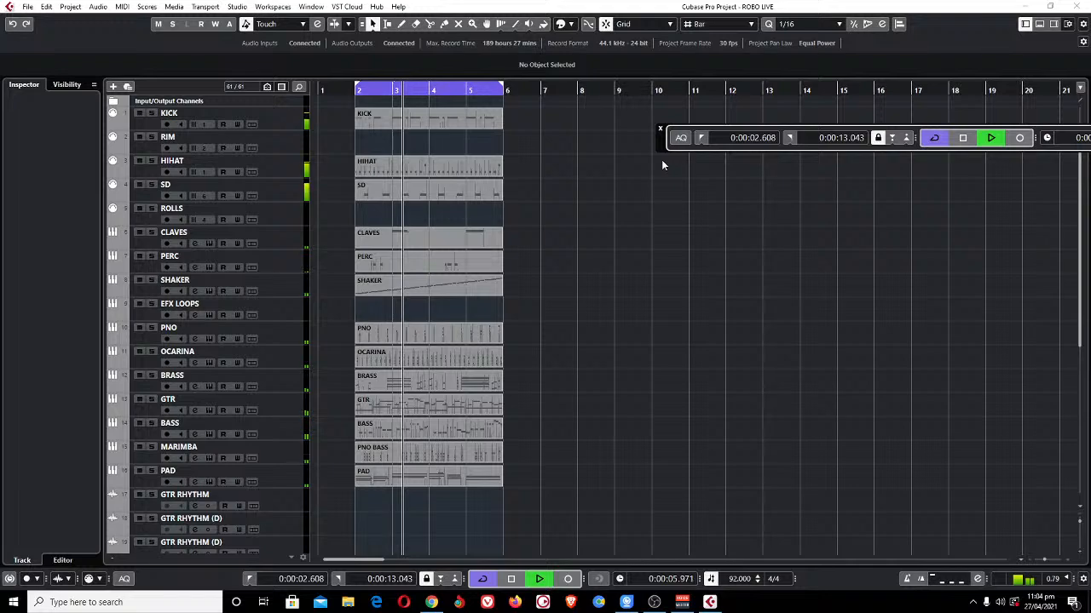
{"action": "key", "text": "h"}
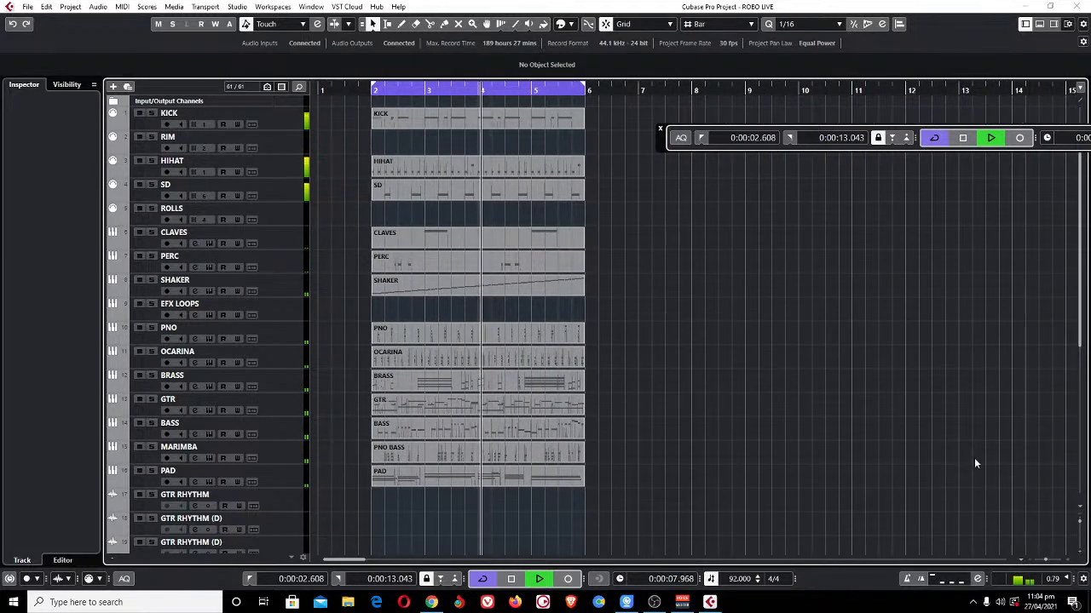
{"action": "left_click", "coordinate": [1079, 530]}
{"action": "left_click", "coordinate": [1078, 530]}
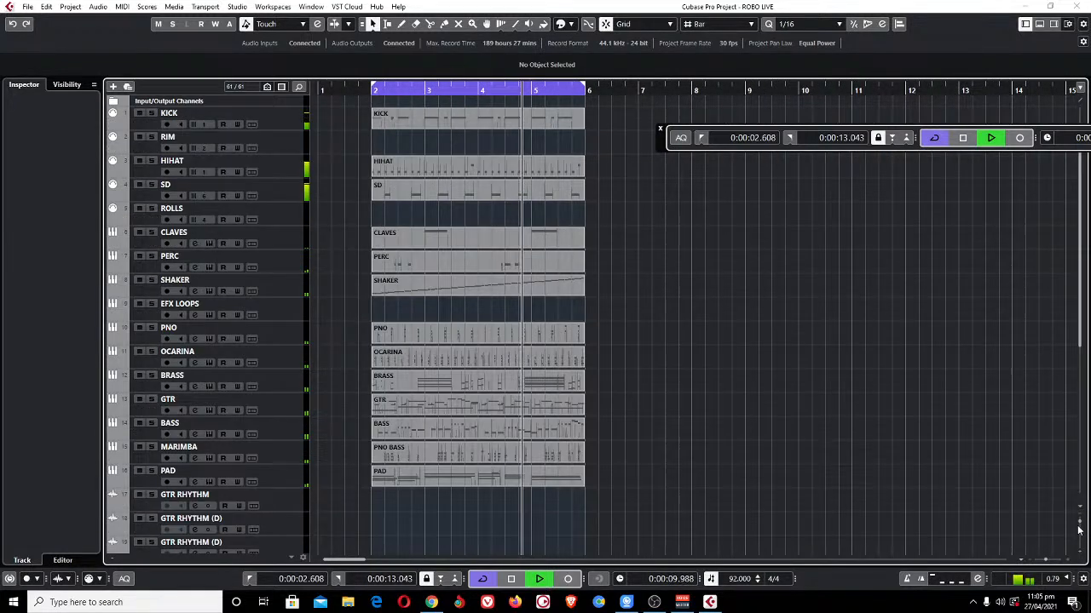
{"action": "key", "text": "g"}
{"action": "key", "text": "g"}
{"action": "key", "text": "g"}
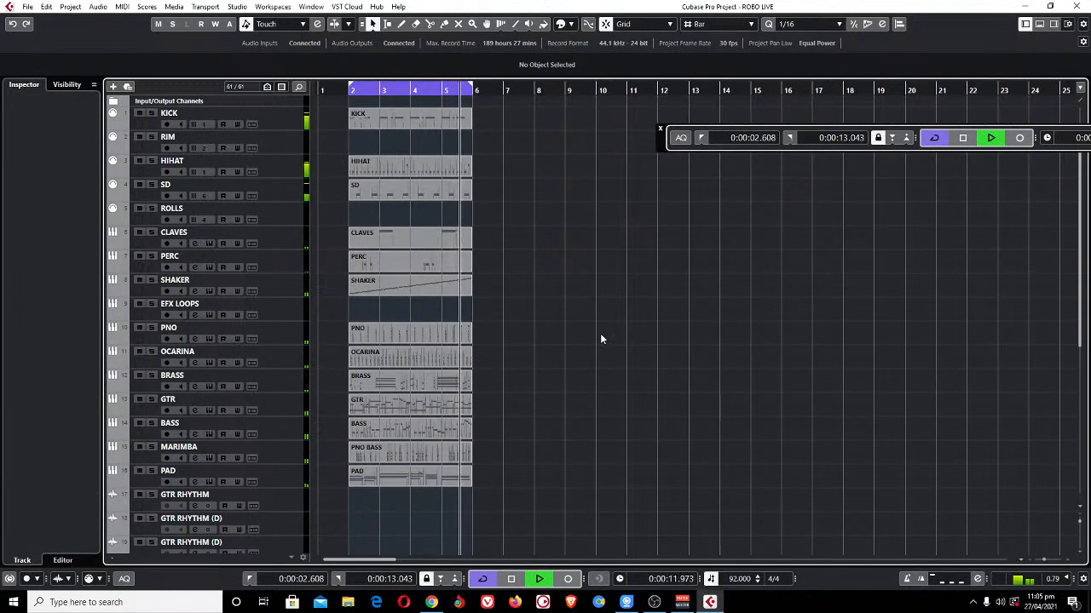
{"action": "key", "text": "space"}
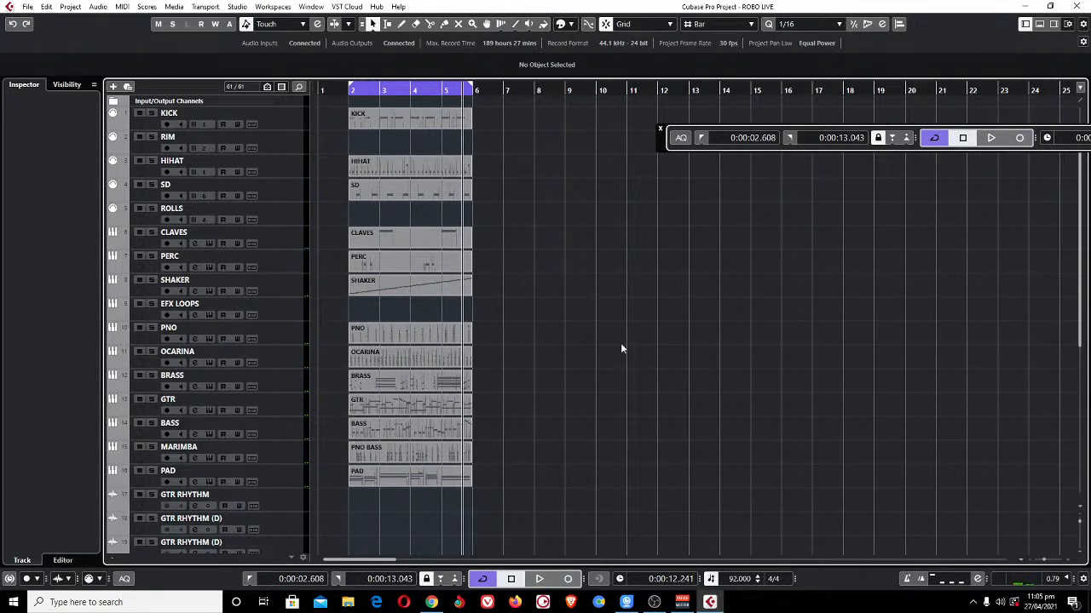
Inspect the KICK track's Addictive Drums 2 instrument, including its kit and Explore pages, and close it.
{"action": "left_click", "coordinate": [299, 119]}
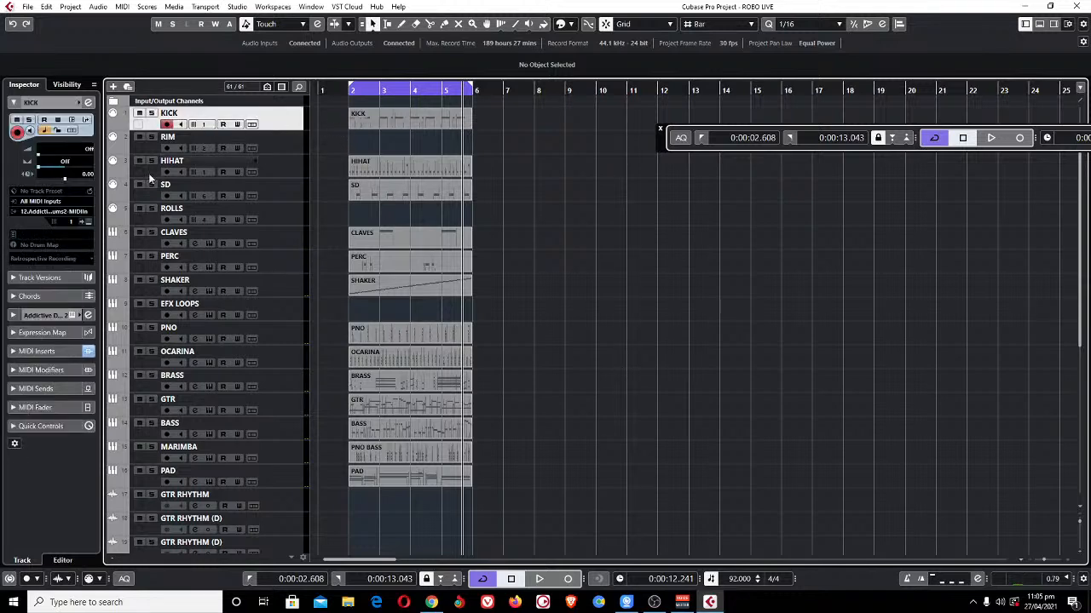
{"action": "left_click", "coordinate": [86, 221]}
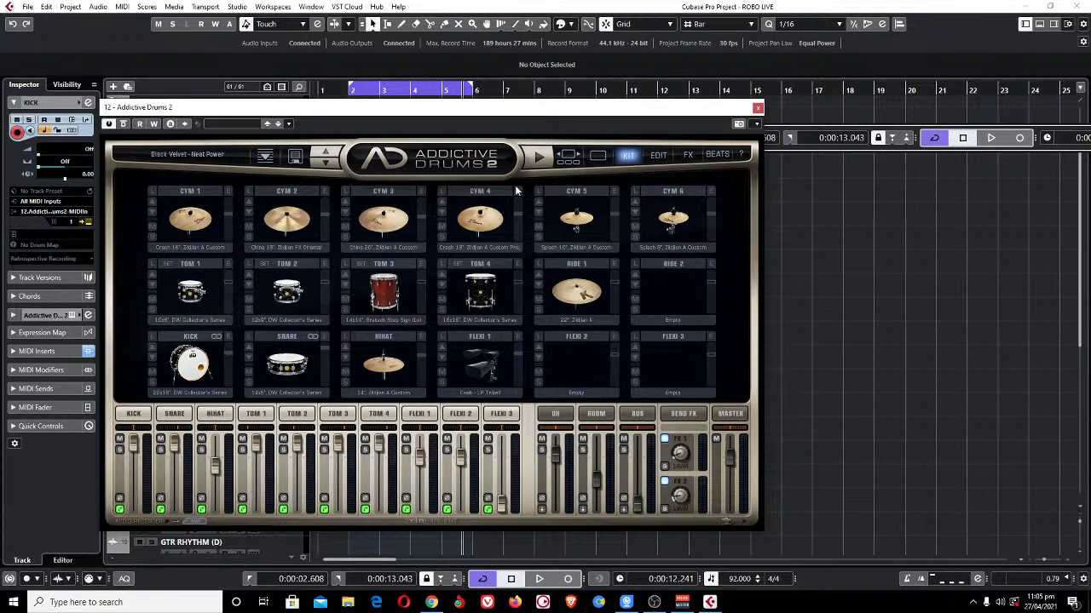
{"action": "left_click", "coordinate": [598, 158]}
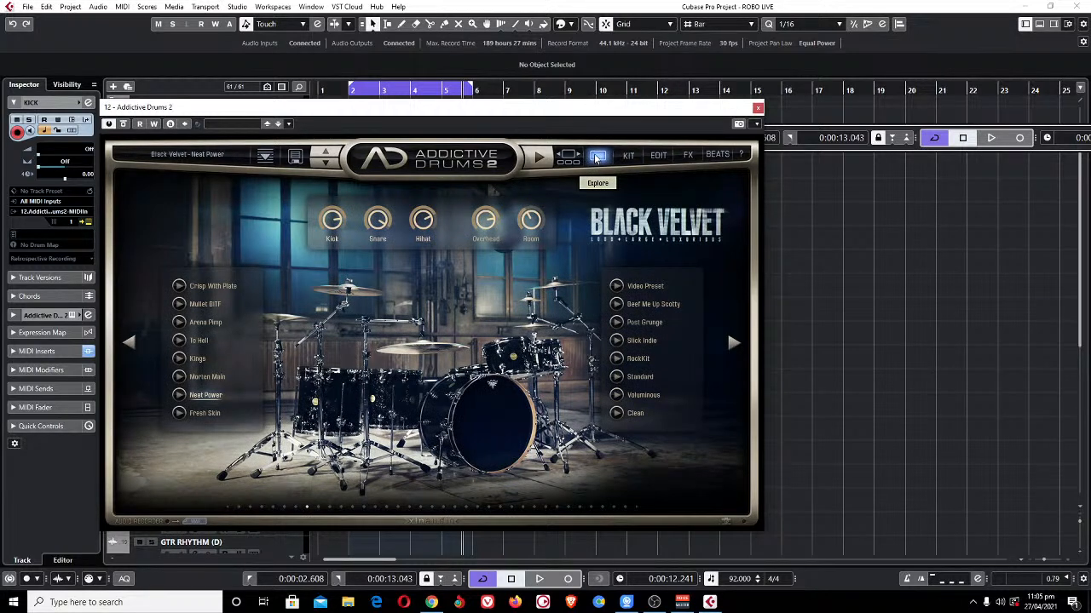
{"action": "left_click", "coordinate": [757, 109]}
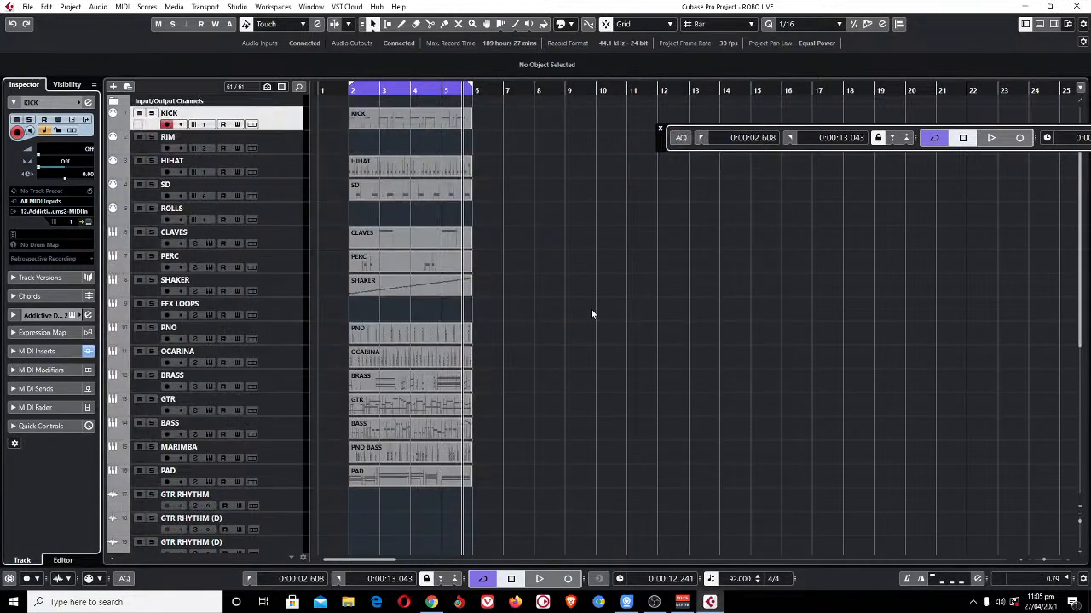
Examine the drum output channels in the MixConsole and show parameter Page 2 of Addictive Drums 2 in the VST Instruments rack.
{"action": "key", "text": "F3"}
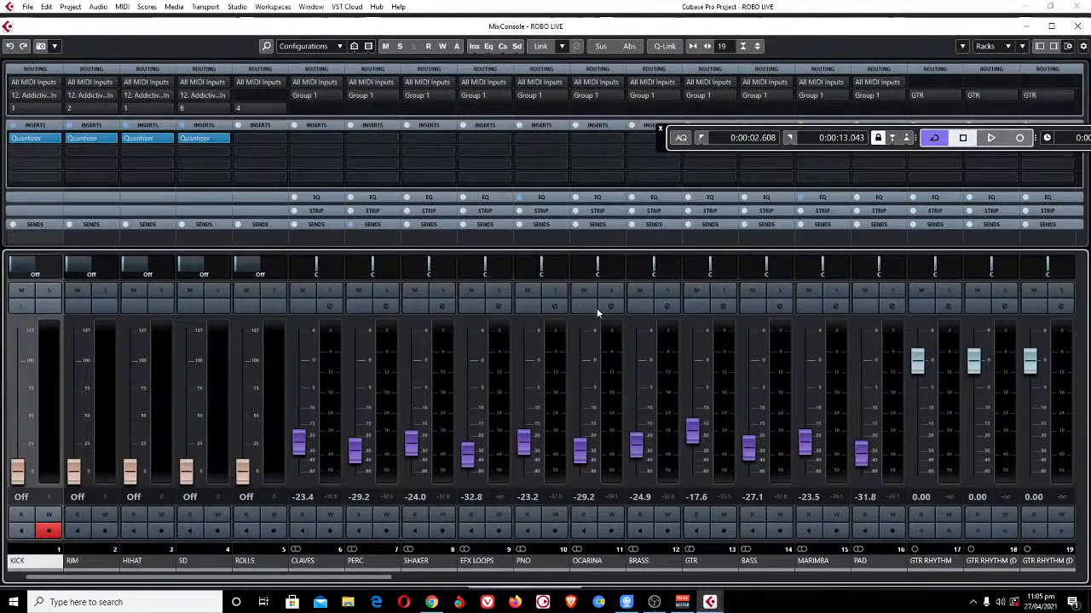
{"action": "left_click_drag", "start_coordinate": [364, 580], "coordinate": [916, 586]}
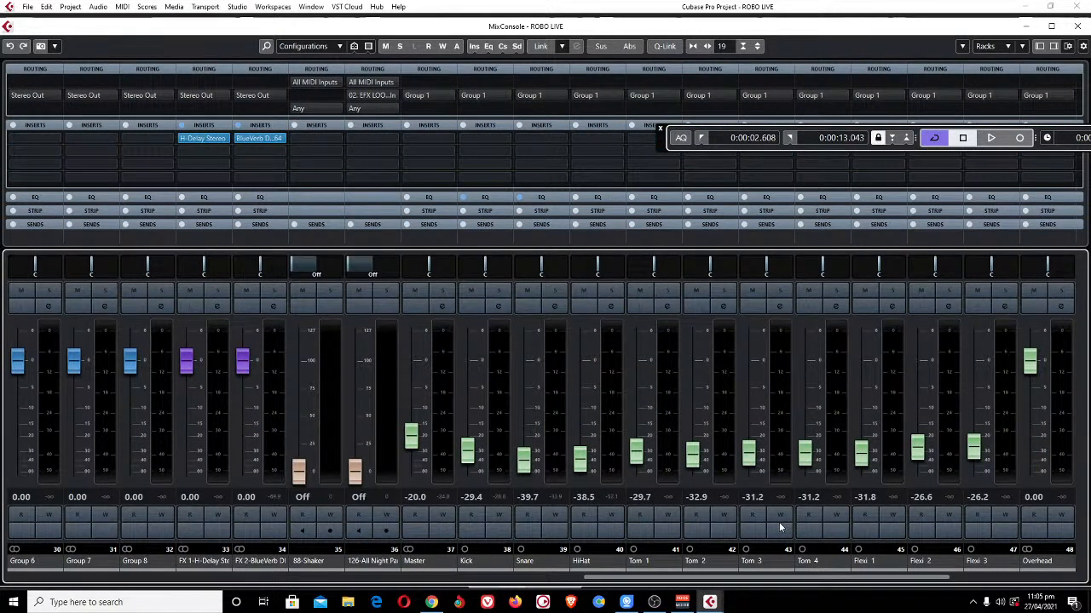
{"action": "key", "text": "F11"}
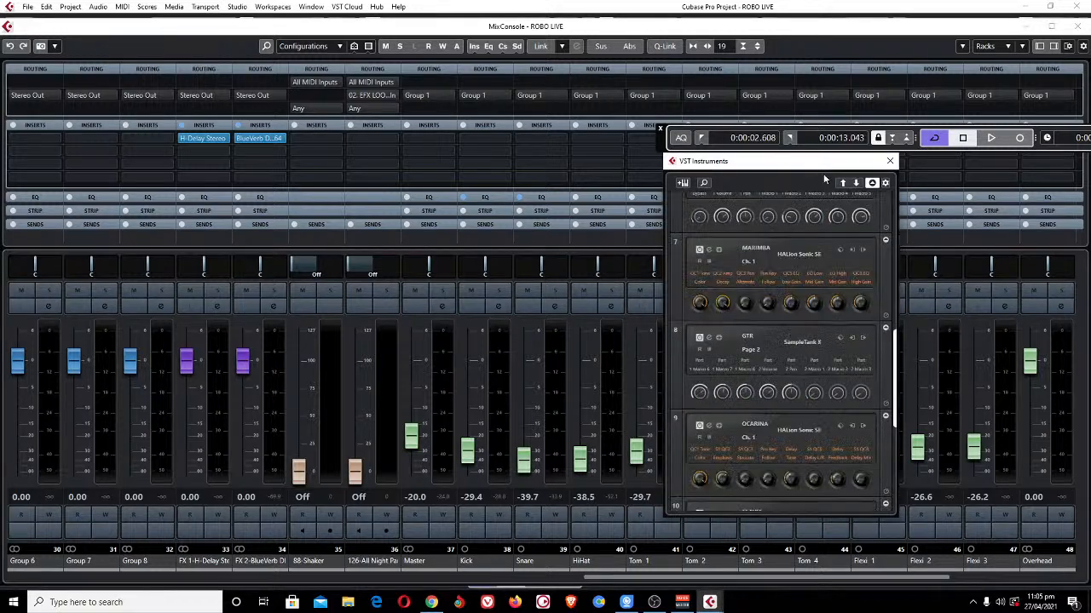
{"action": "scroll", "coordinate": [897, 432], "scroll_direction": "down", "scroll_amount": 3}
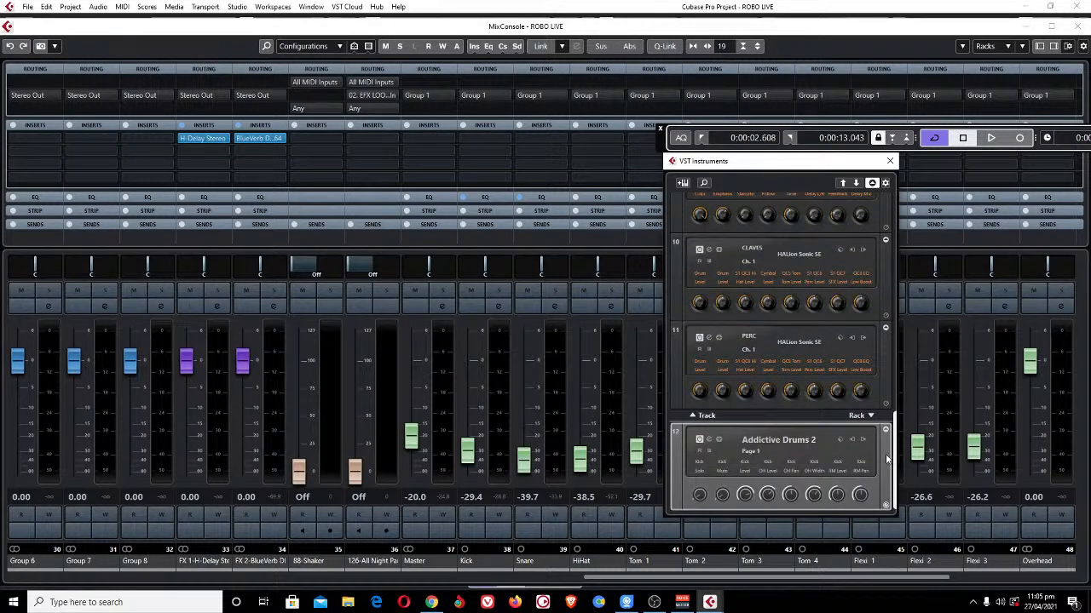
{"action": "left_click", "coordinate": [748, 451]}
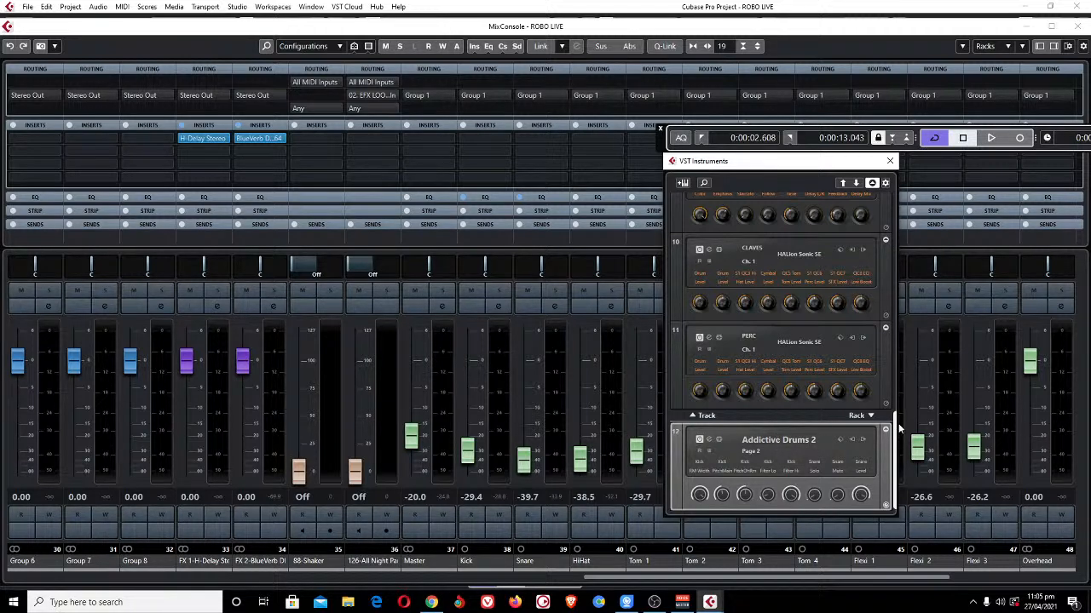
Review which outputs are activated for Addictive Drums 2 in the VST Instruments rack, glance at its mixer channels, and return to the project.
{"action": "right_click", "coordinate": [785, 443]}
{"action": "mouse_move", "coordinate": [846, 548]}
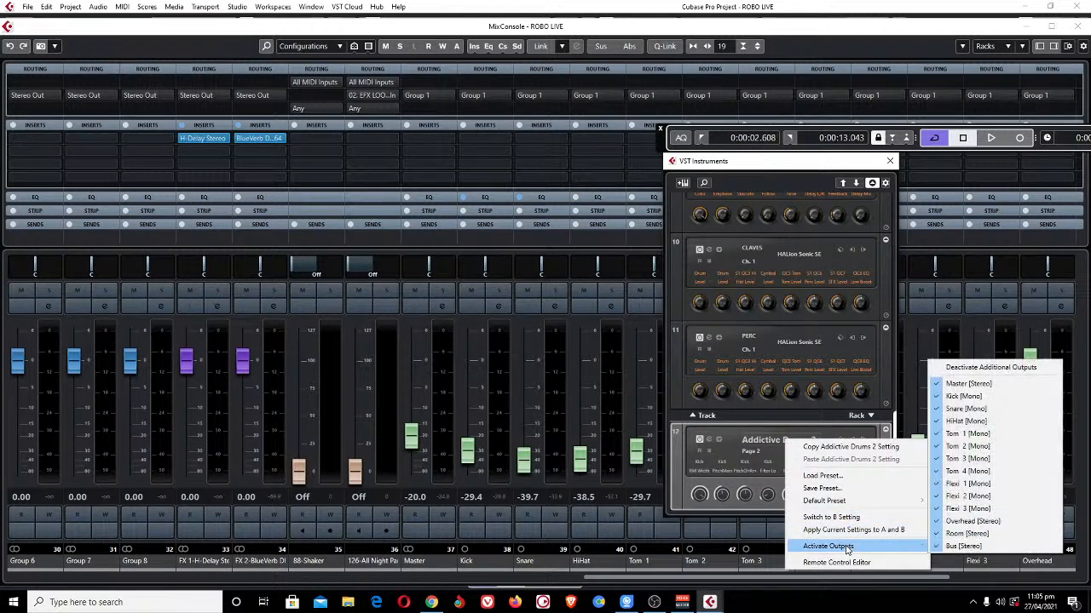
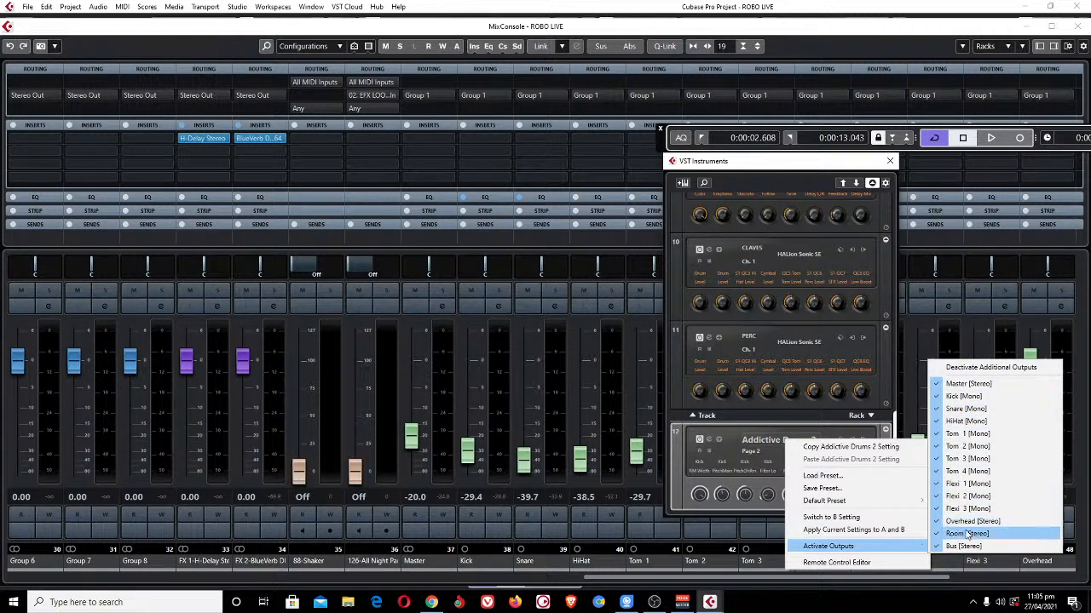
{"action": "left_click", "coordinate": [752, 163]}
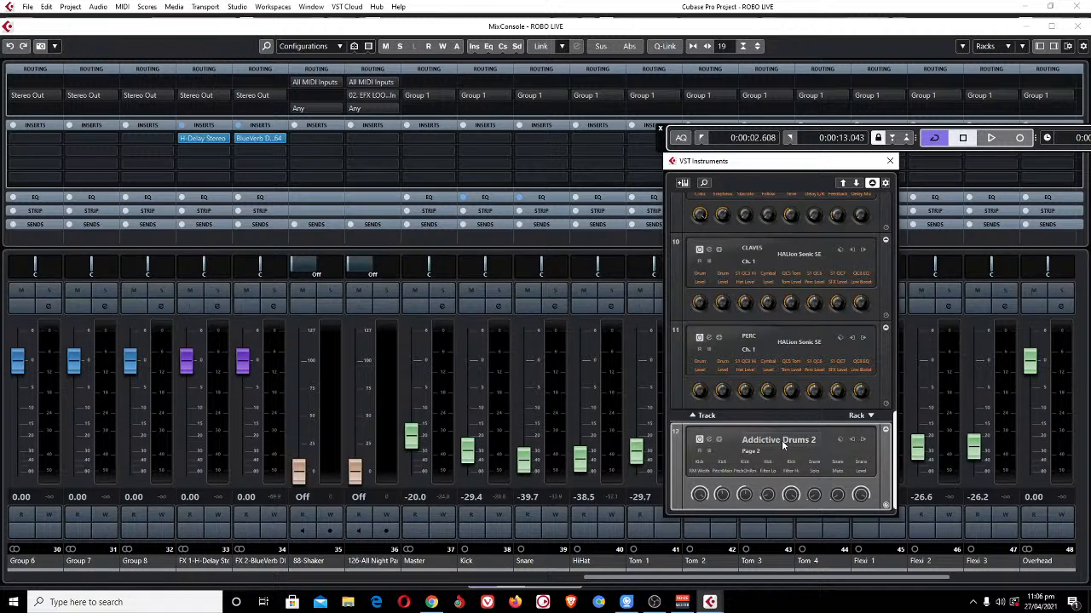
{"action": "left_click", "coordinate": [771, 29]}
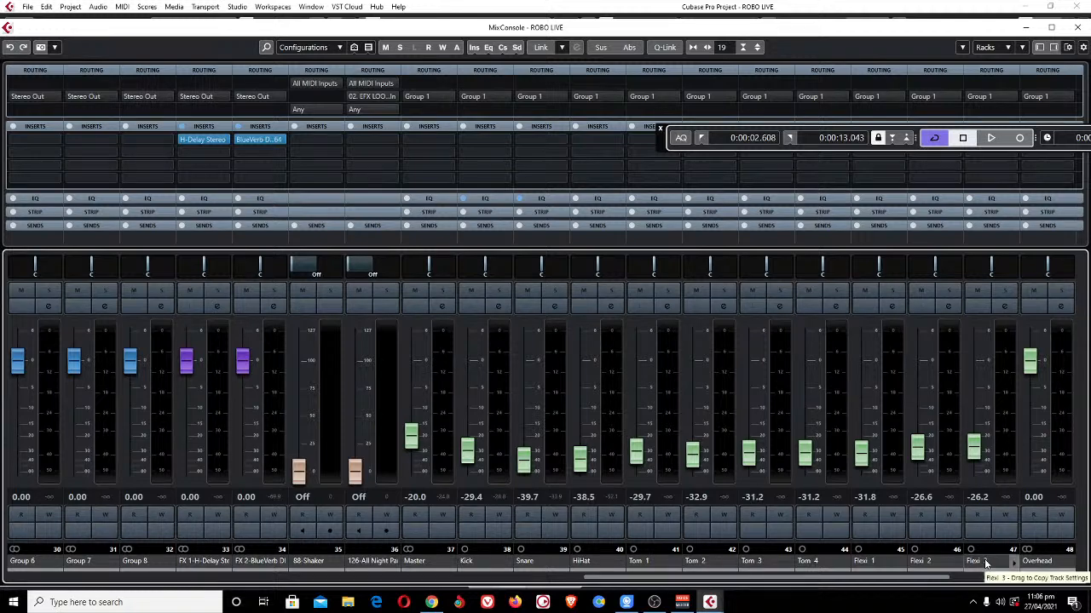
{"action": "key", "text": "F3"}
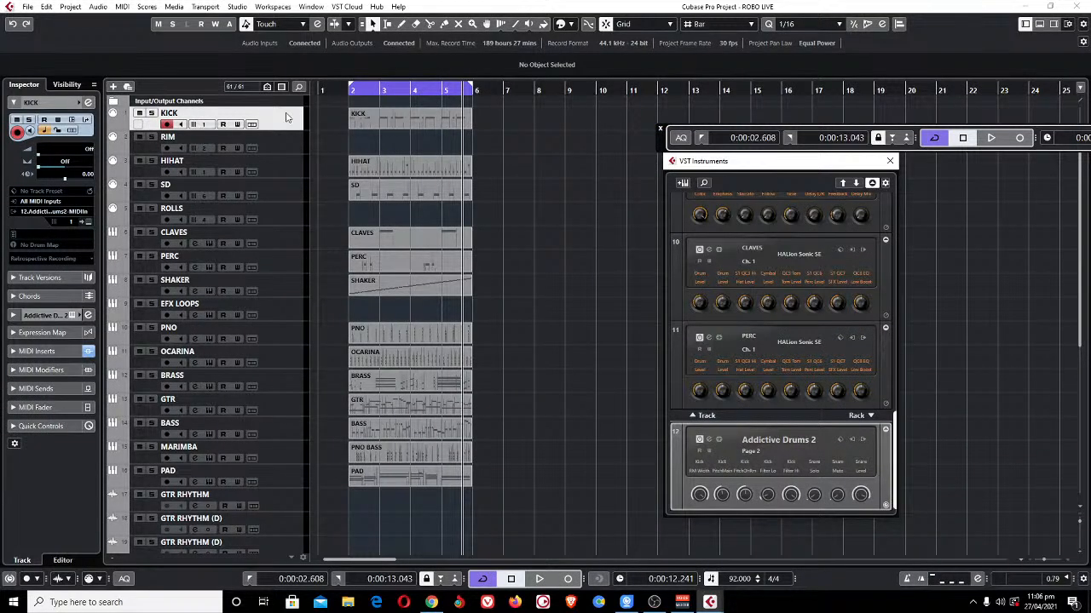
Open the KICK track's Addictive Drums 2 kit page and route its Kick, Snare and HiHat channels to Master only.
{"action": "left_click", "coordinate": [89, 225]}
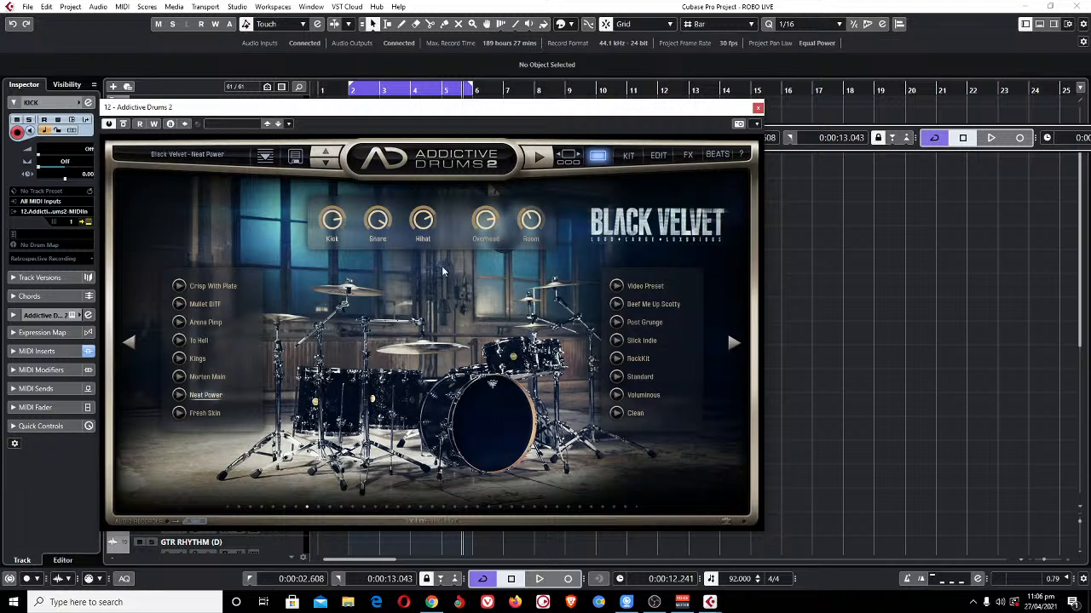
{"action": "left_click", "coordinate": [628, 157]}
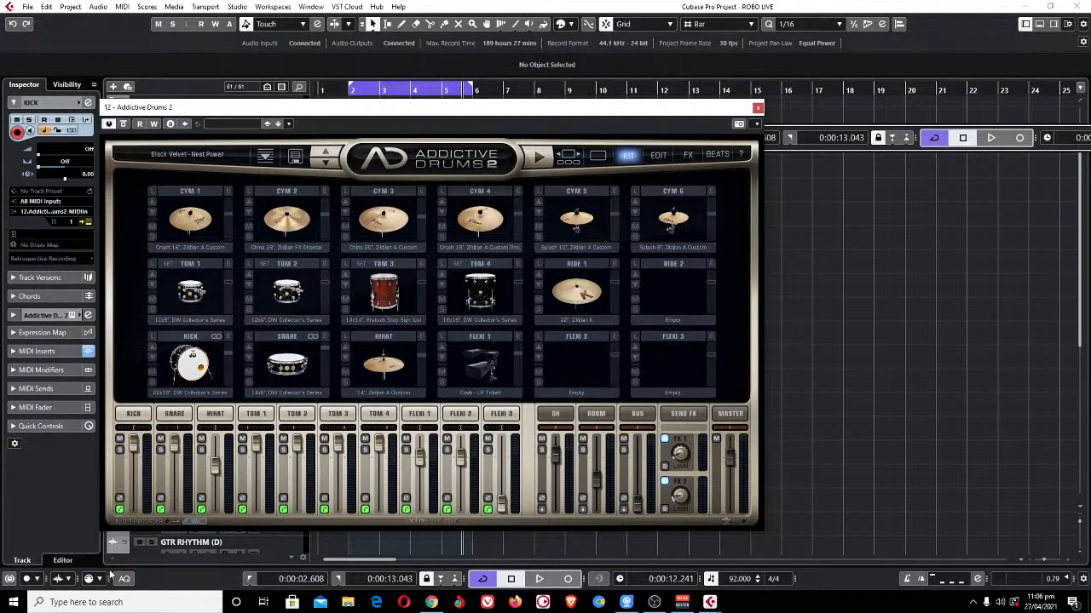
{"action": "left_click", "coordinate": [119, 510]}
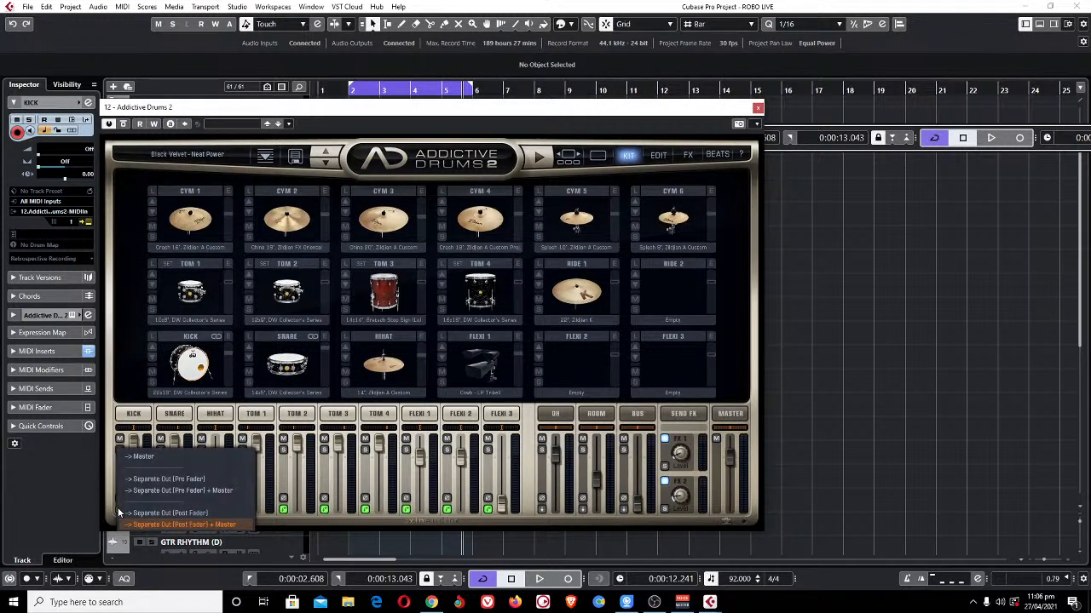
{"action": "left_click", "coordinate": [155, 459]}
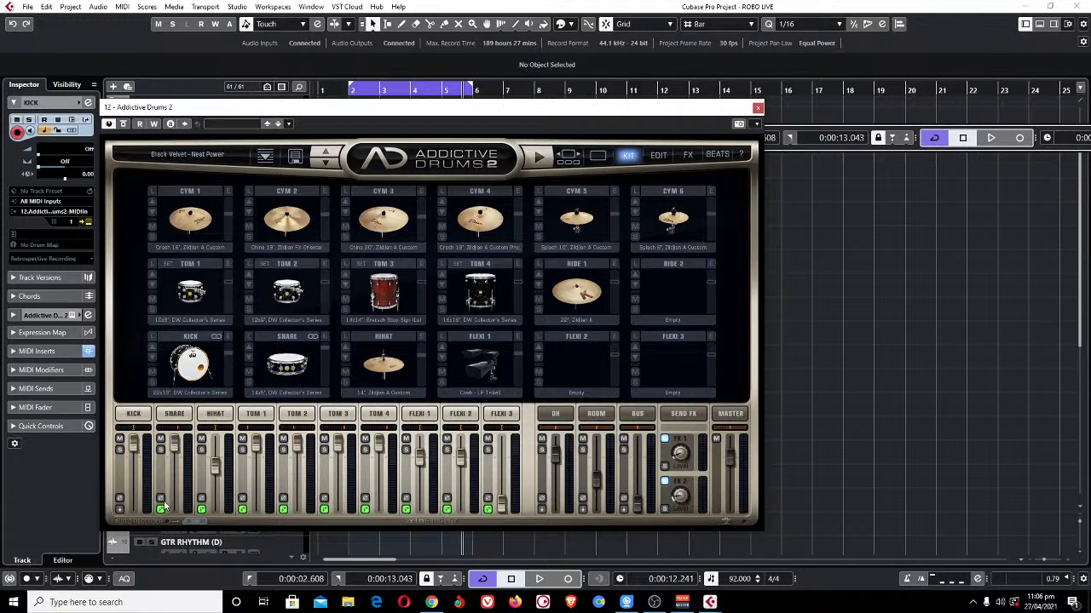
{"action": "left_click", "coordinate": [160, 510]}
{"action": "left_click", "coordinate": [187, 457]}
{"action": "left_click", "coordinate": [202, 510]}
{"action": "left_click", "coordinate": [226, 454]}
Route the Tom 1, Tom 2, Tom 3 and Tom 4 channels of the kit to Master only.
{"action": "left_click", "coordinate": [242, 510]}
{"action": "left_click", "coordinate": [268, 456]}
{"action": "left_click", "coordinate": [283, 510]}
{"action": "left_click", "coordinate": [309, 456]}
{"action": "left_click", "coordinate": [324, 509]}
{"action": "left_click", "coordinate": [351, 456]}
{"action": "left_click", "coordinate": [365, 509]}
{"action": "left_click", "coordinate": [391, 456]}
Route the Flexi 1, Flexi 2 and Flexi 3 channels to Master only and close the drum instrument.
{"action": "left_click", "coordinate": [405, 509]}
{"action": "left_click", "coordinate": [434, 457]}
{"action": "left_click", "coordinate": [446, 511]}
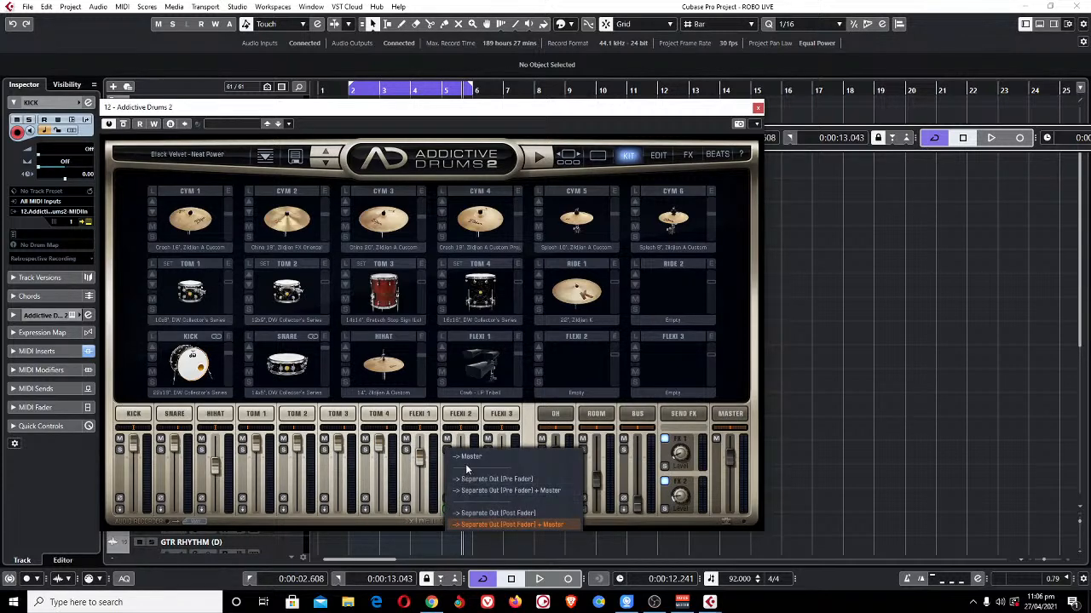
{"action": "left_click", "coordinate": [474, 457]}
{"action": "left_click", "coordinate": [486, 510]}
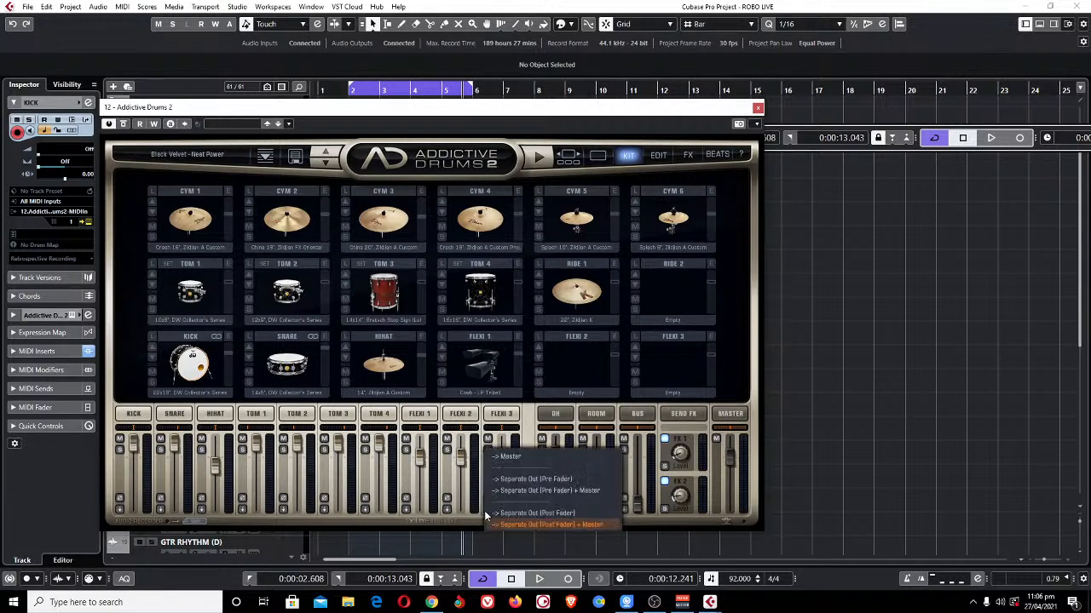
{"action": "left_click", "coordinate": [511, 456]}
{"action": "left_click", "coordinate": [757, 108]}
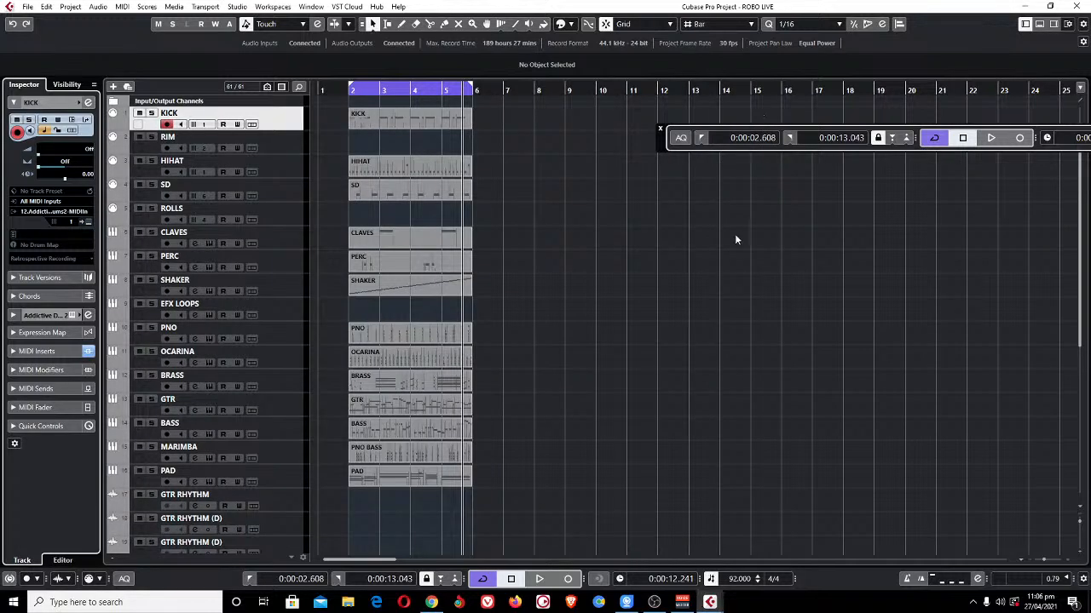
Play back the loop and check the signal on the drum instrument's Master and individual output channels in the MixConsole.
{"action": "key", "text": "space"}
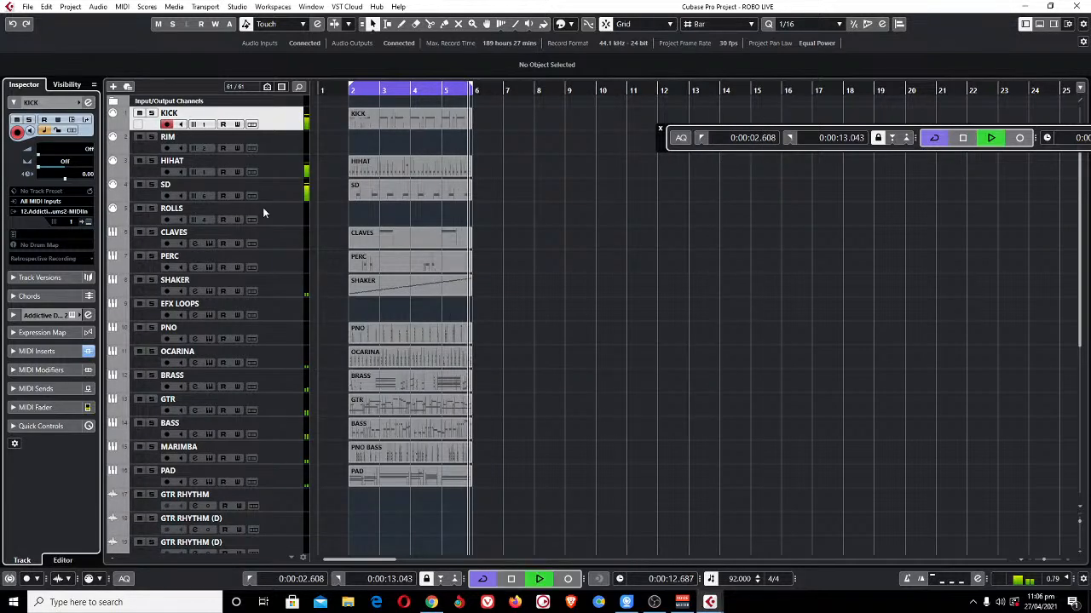
{"action": "key", "text": "F3"}
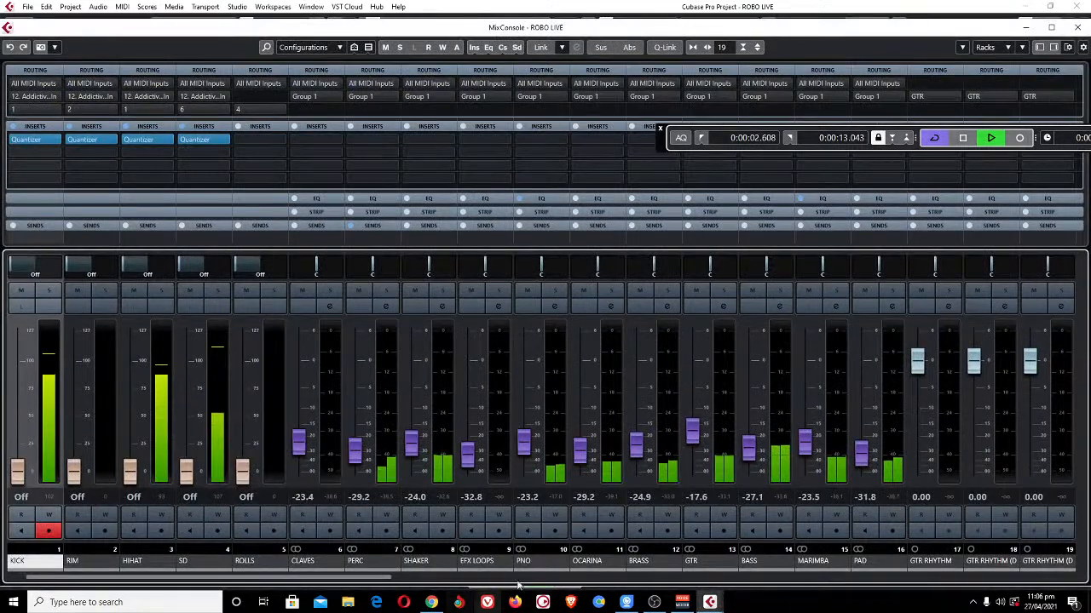
{"action": "left_click_drag", "start_coordinate": [383, 581], "coordinate": [865, 580]}
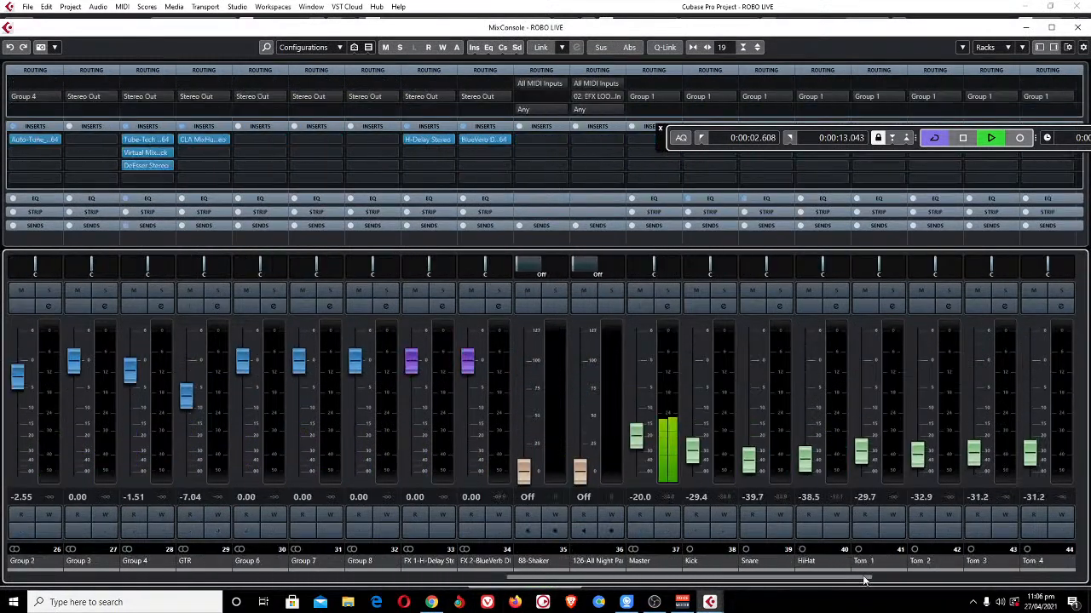
Stop playback, clear all solos in the project, solo only the KICK track and play the loop.
{"action": "left_click", "coordinate": [667, 291]}
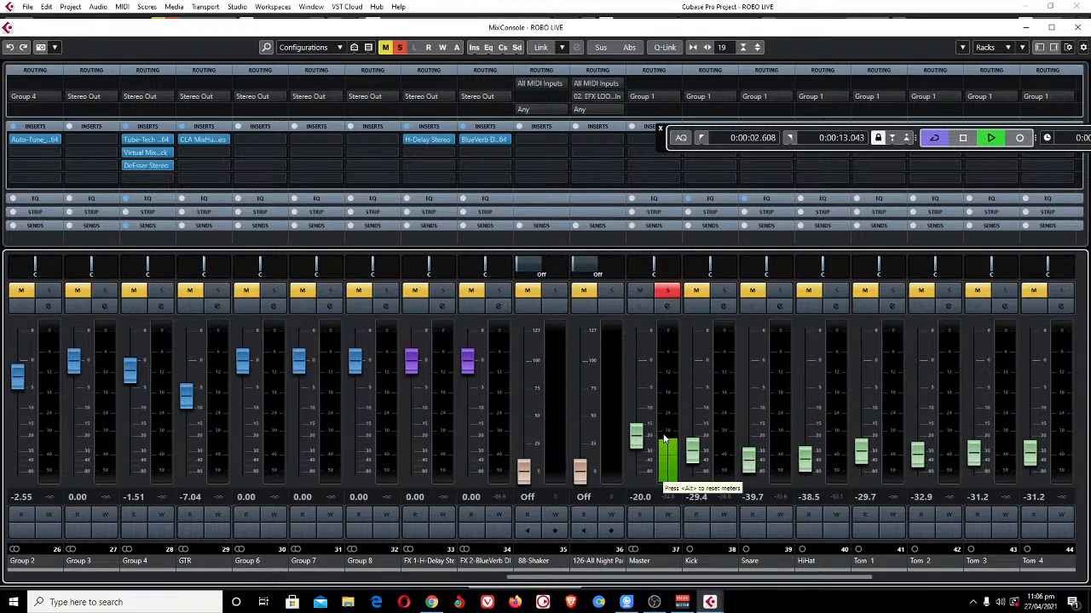
{"action": "key", "text": "F3"}
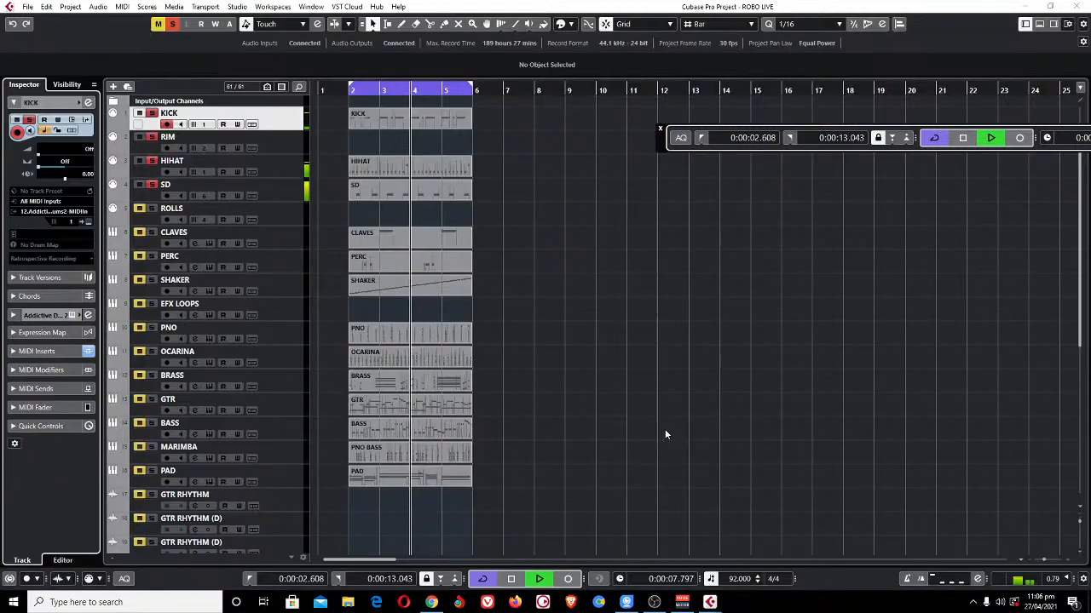
{"action": "key", "text": "space"}
{"action": "left_click", "coordinate": [173, 25]}
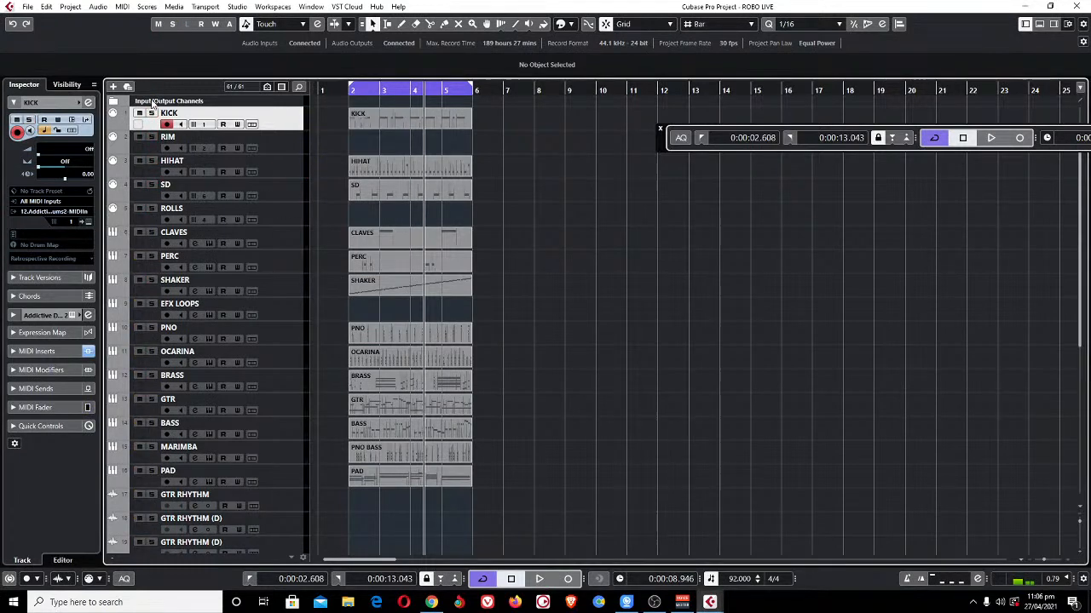
{"action": "left_click", "coordinate": [151, 115]}
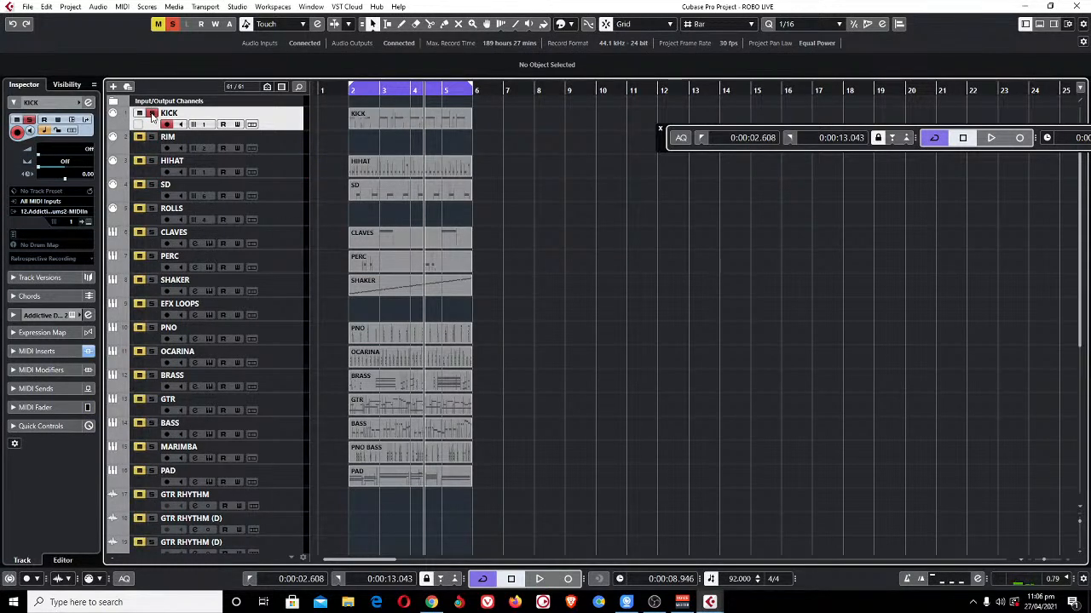
{"action": "key", "text": "space"}
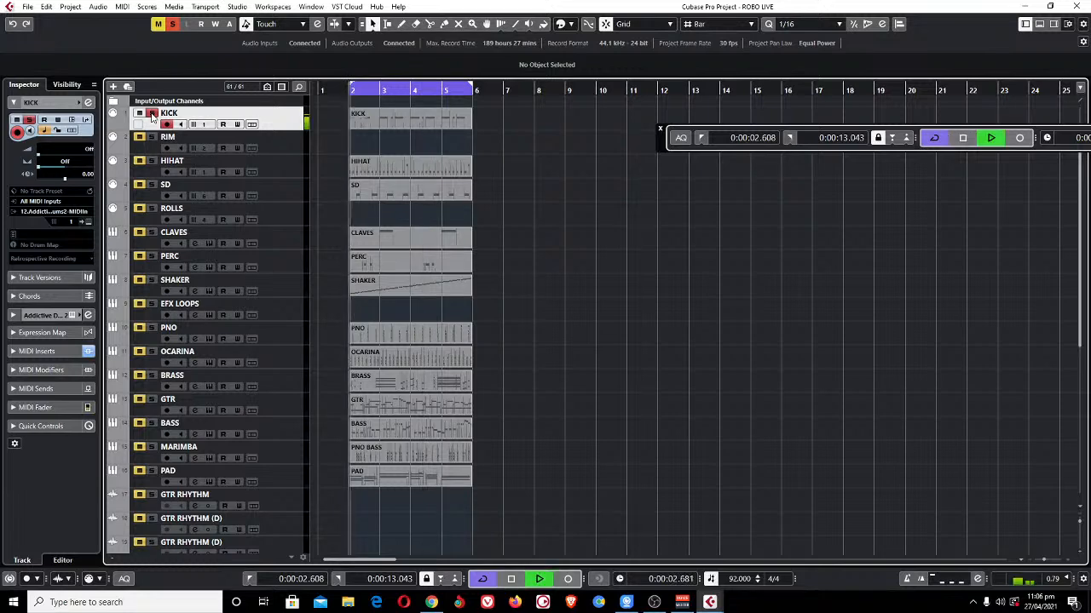
Set the kick output in the KICK track's Addictive Drums 2 instrument to Separate Out (Post Fader) and close the plug-in.
{"action": "left_click", "coordinate": [86, 220]}
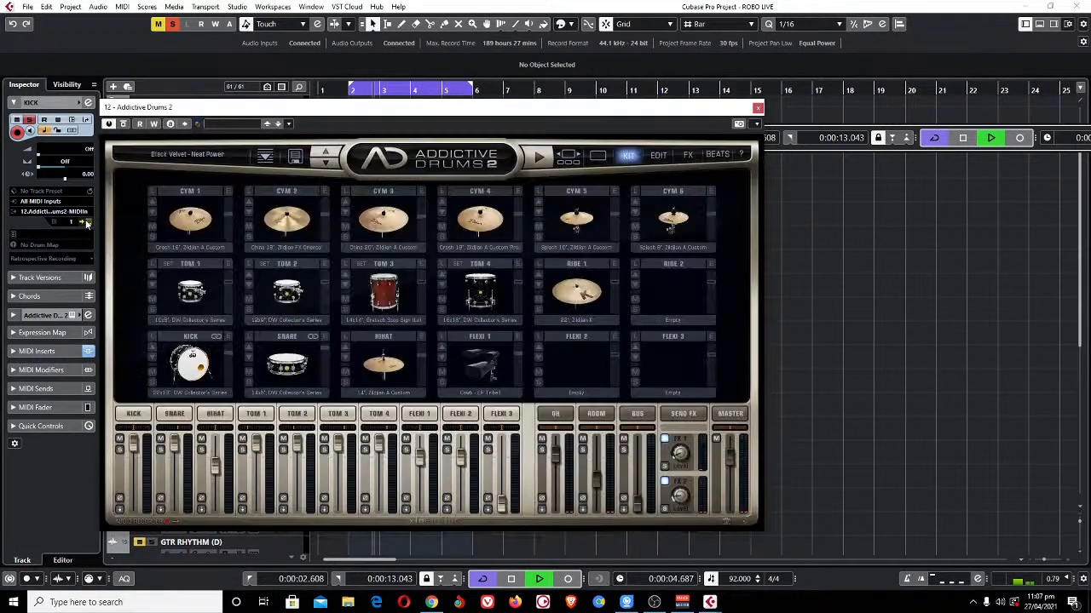
{"action": "left_click", "coordinate": [119, 509]}
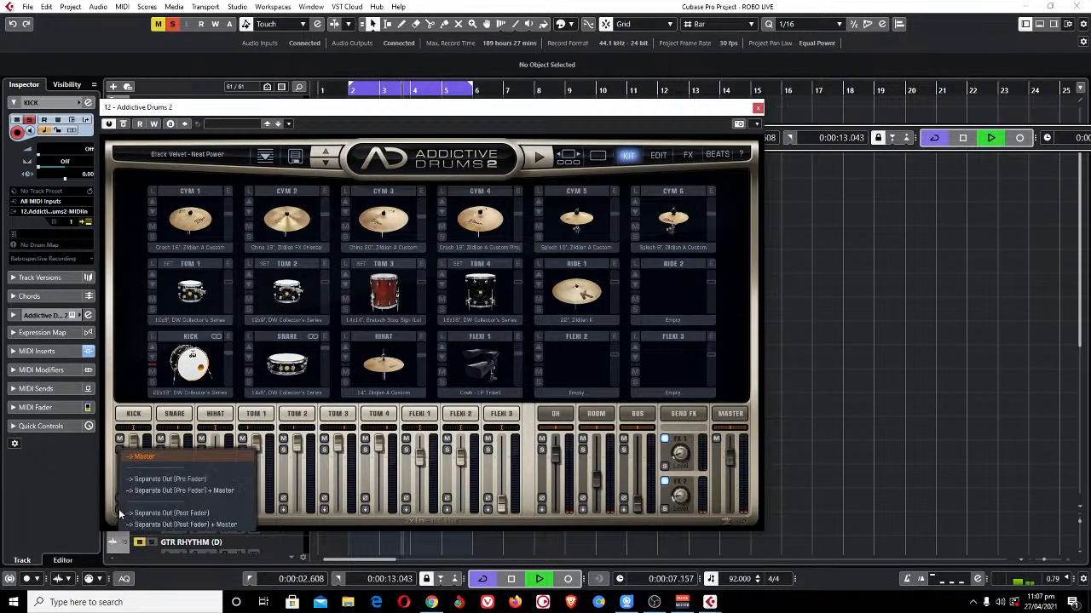
{"action": "left_click", "coordinate": [172, 514]}
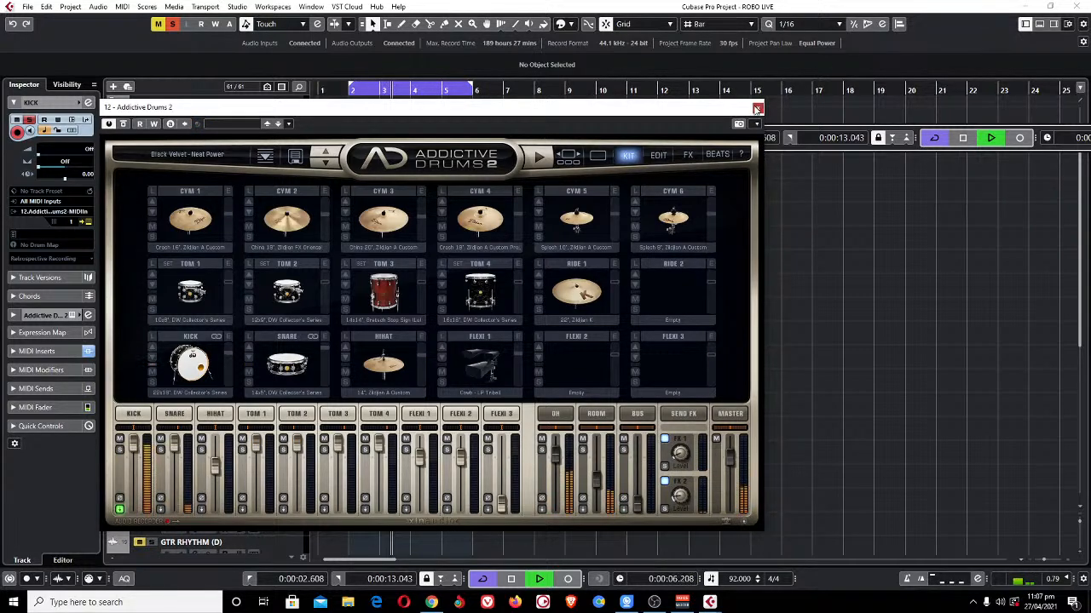
{"action": "left_click", "coordinate": [757, 107]}
Show the drum output channels in the mixer and open the Kick channel's settings.
{"action": "key", "text": "F3"}
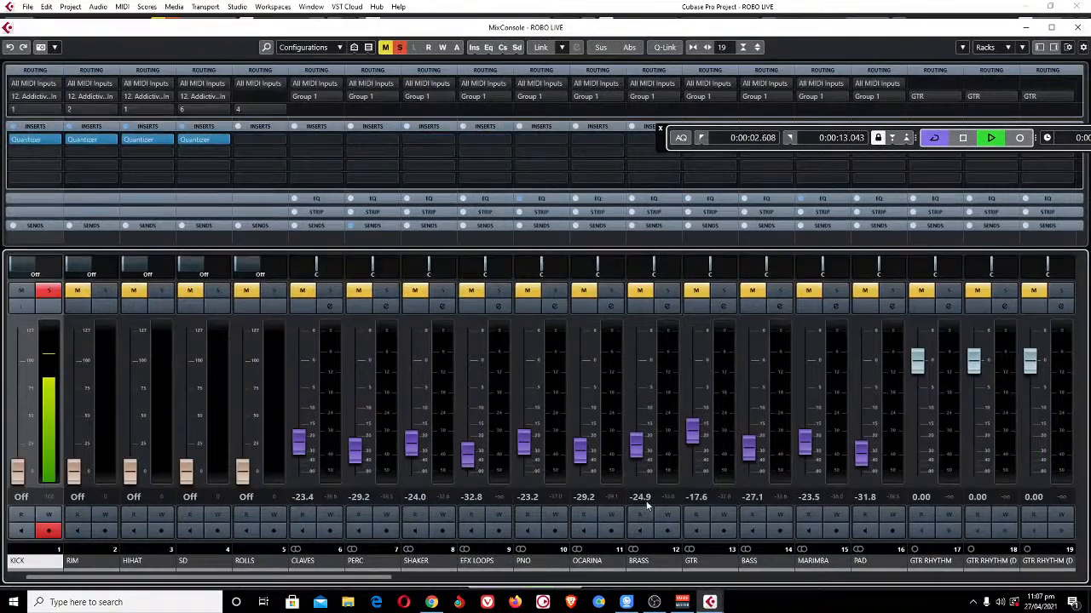
{"action": "left_click_drag", "start_coordinate": [348, 582], "coordinate": [824, 569]}
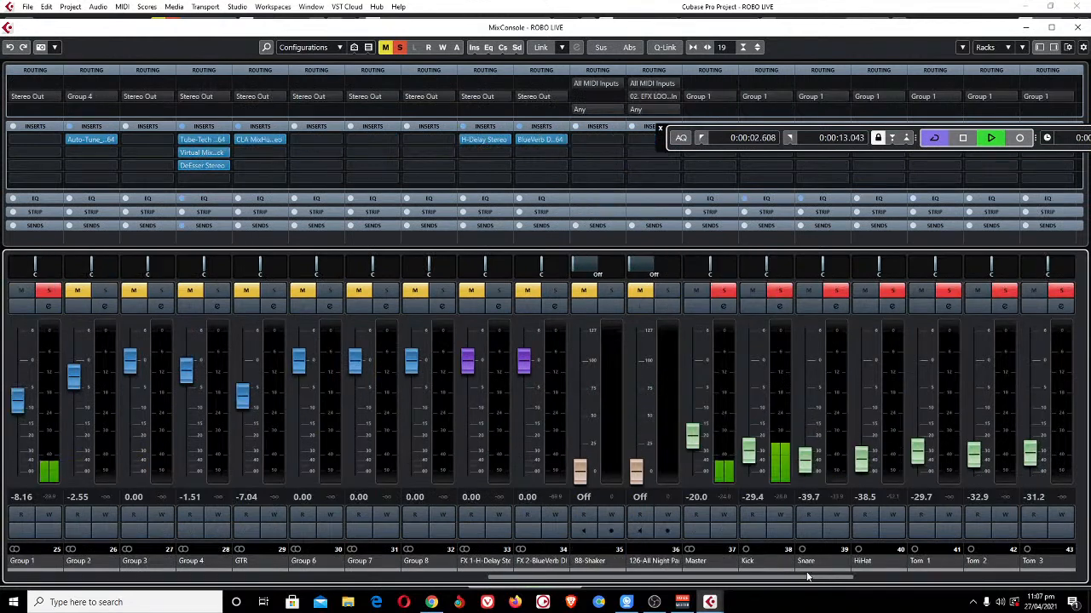
{"action": "left_click", "coordinate": [777, 307]}
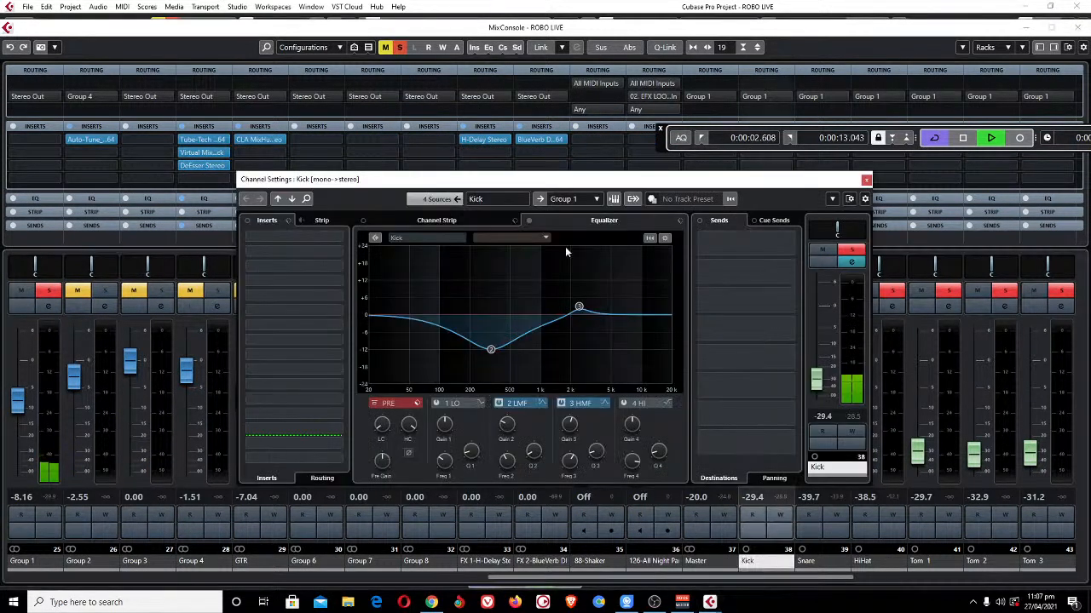
Open the Kick channel's instrument, switch the kick output to Separate Out (Pre Fader) and close the channel settings.
{"action": "left_click", "coordinate": [614, 200]}
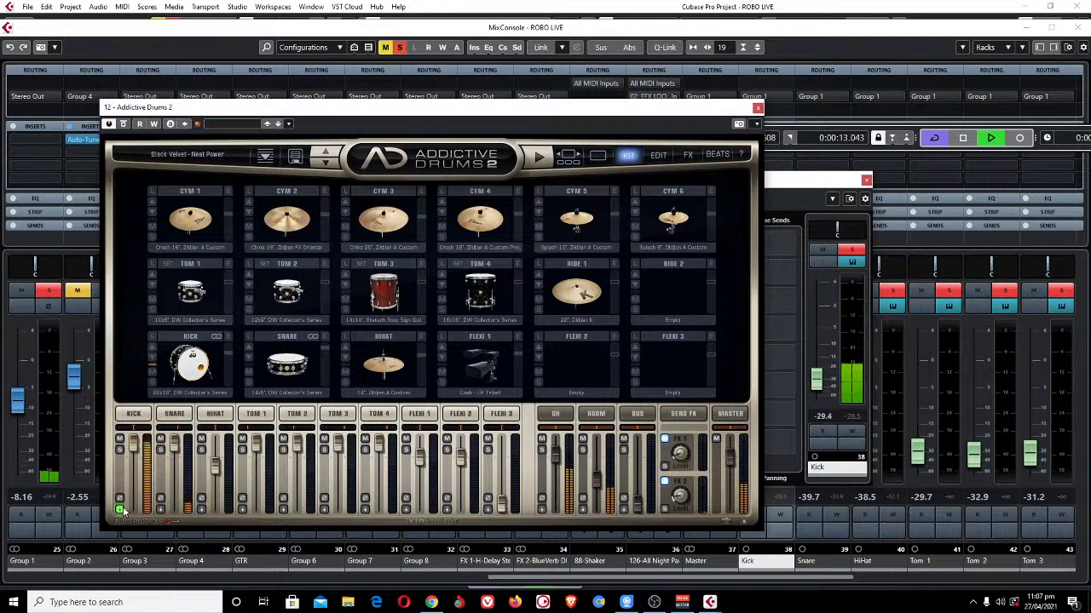
{"action": "left_click", "coordinate": [120, 510]}
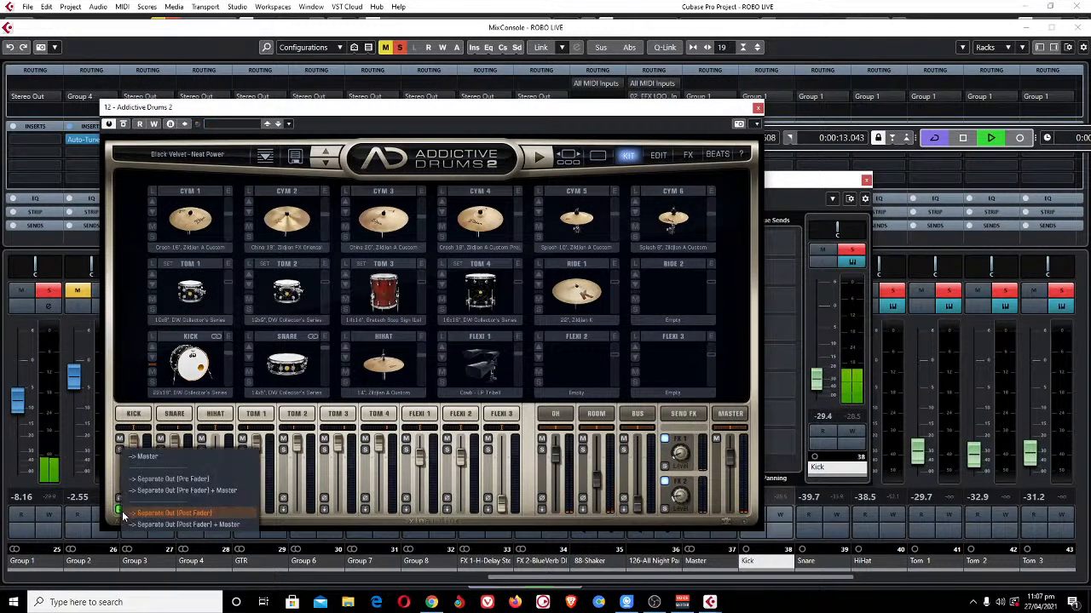
{"action": "left_click", "coordinate": [181, 479]}
{"action": "left_click_drag", "start_coordinate": [691, 108], "coordinate": [405, 268]}
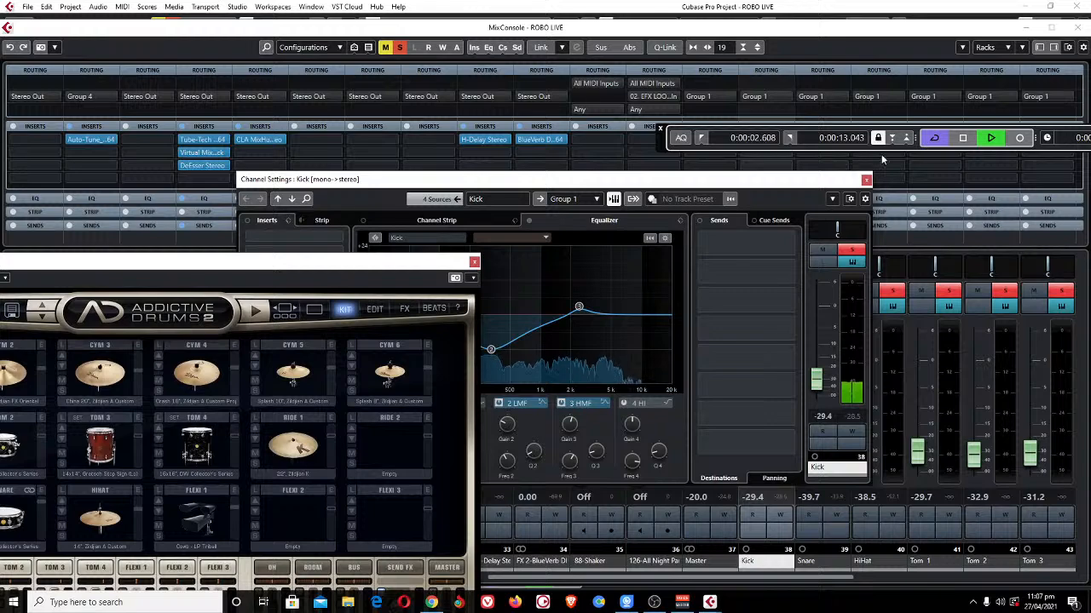
{"action": "left_click", "coordinate": [865, 180]}
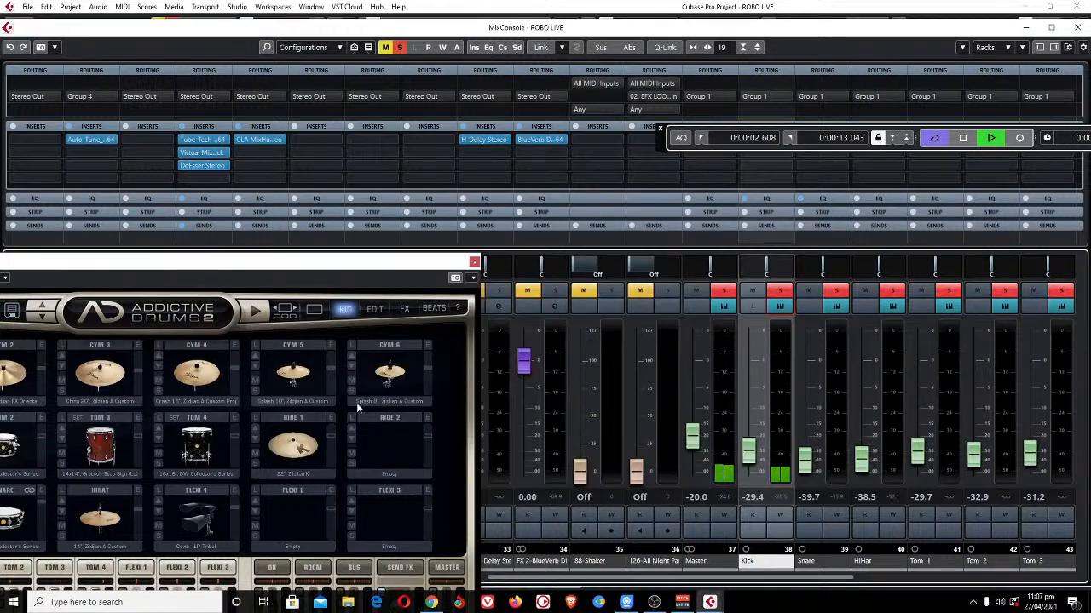
Set the Addictive Drums 2 kick output back to Separate Out (Post Fader) and close the plug-in.
{"action": "left_click_drag", "start_coordinate": [270, 255], "coordinate": [571, 158]}
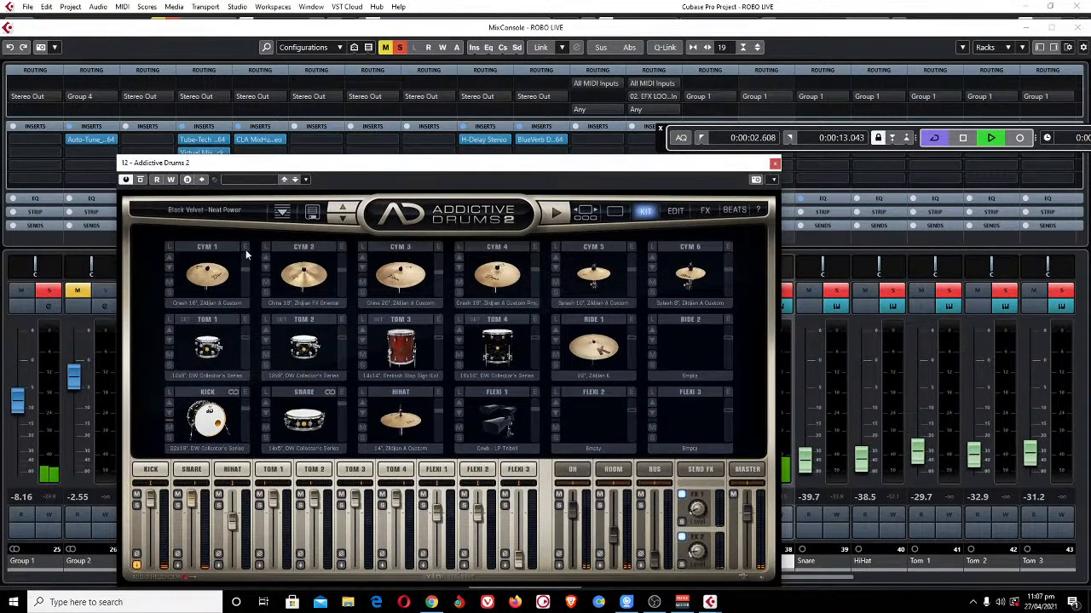
{"action": "left_click", "coordinate": [157, 578]}
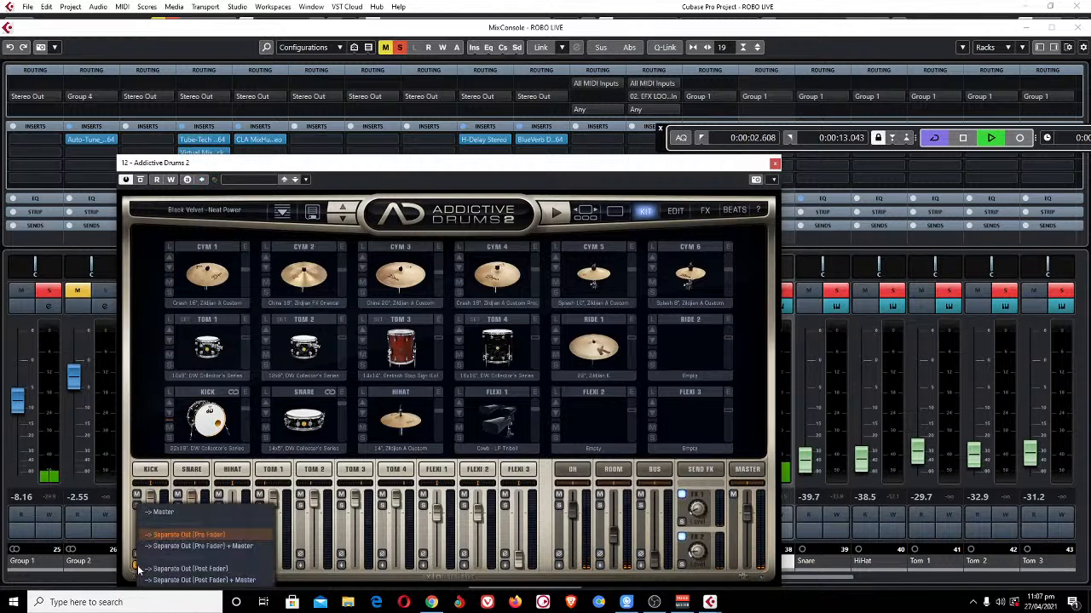
{"action": "left_click", "coordinate": [203, 571]}
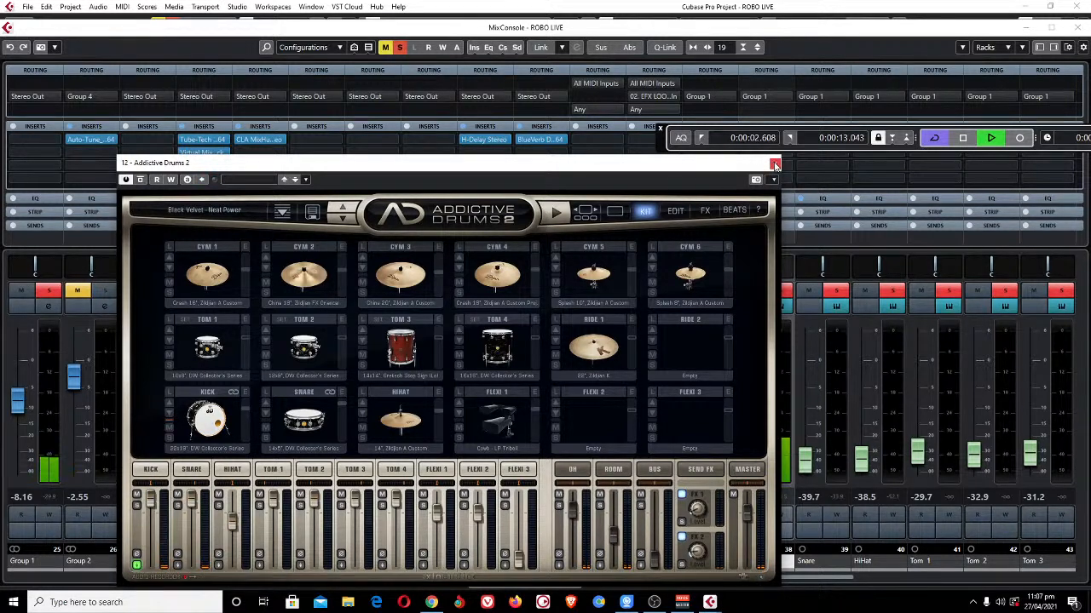
{"action": "left_click", "coordinate": [773, 163]}
Unsolo the Master drum output channel and raise the Kick channel's fader to about -22.7 dB.
{"action": "left_click", "coordinate": [722, 291]}
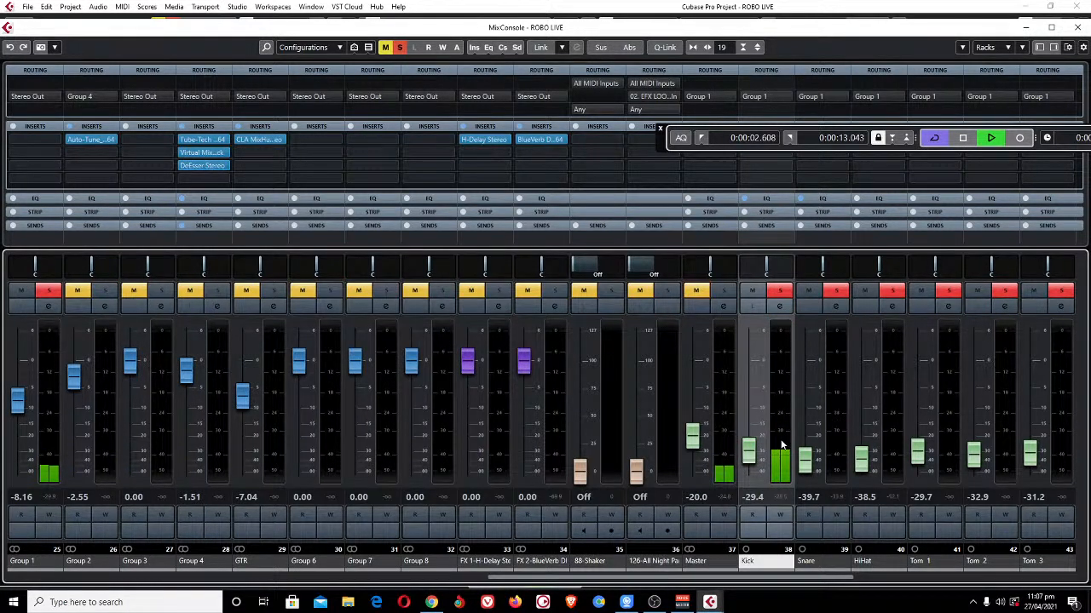
{"action": "scroll", "coordinate": [755, 456], "scroll_direction": "up", "scroll_amount": 6}
{"action": "scroll", "coordinate": [753, 455], "scroll_direction": "down", "scroll_amount": 3}
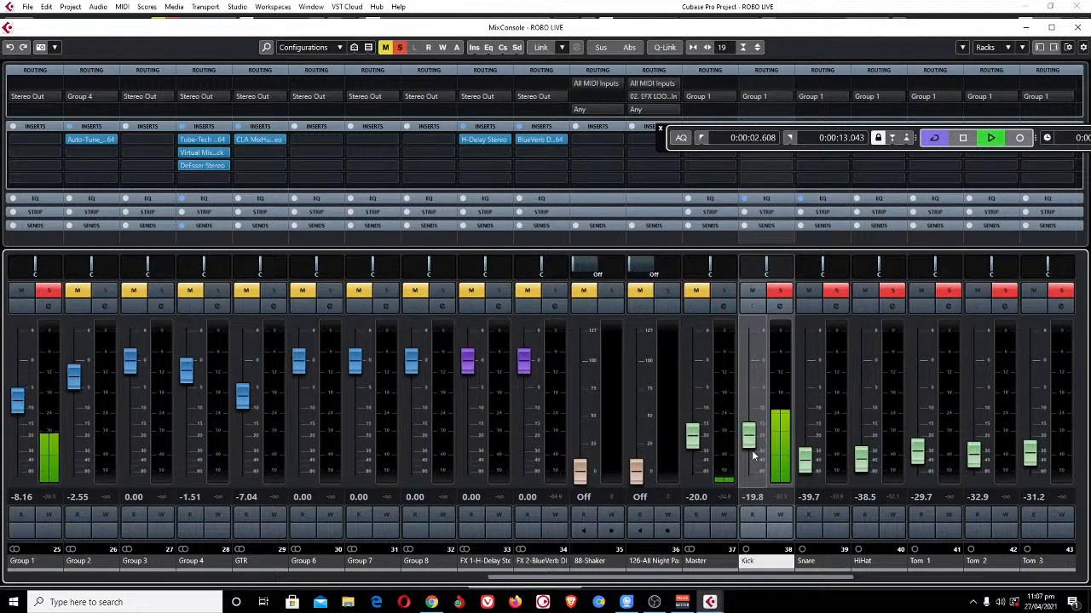
Solo the Master drum output again for comparison, clear all solos in the mixer and stop playback.
{"action": "left_click", "coordinate": [721, 291]}
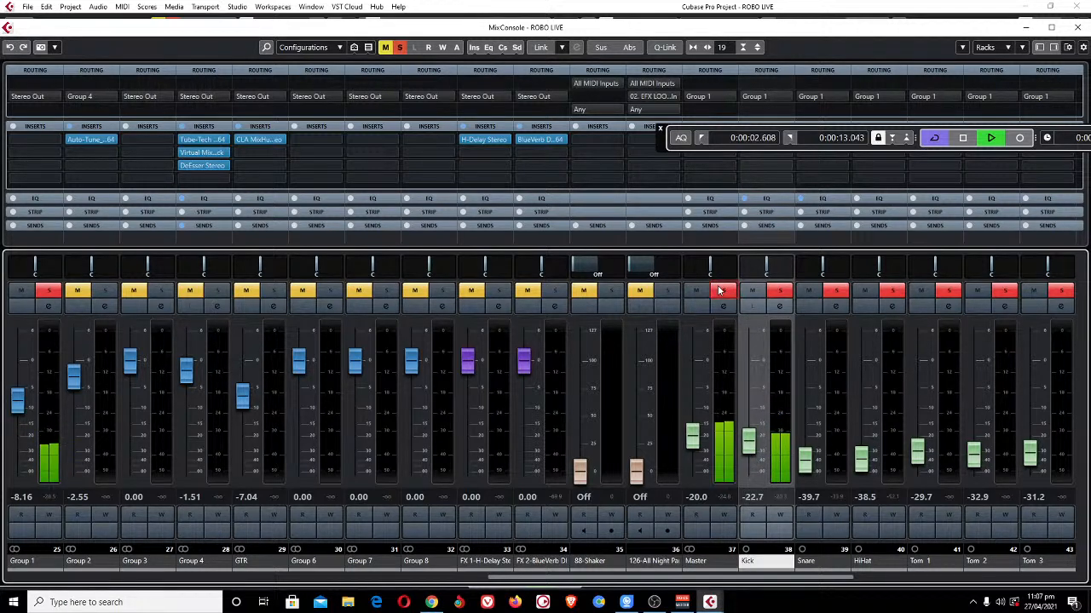
{"action": "left_click", "coordinate": [401, 48]}
{"action": "left_click", "coordinate": [722, 290]}
{"action": "left_click", "coordinate": [722, 290]}
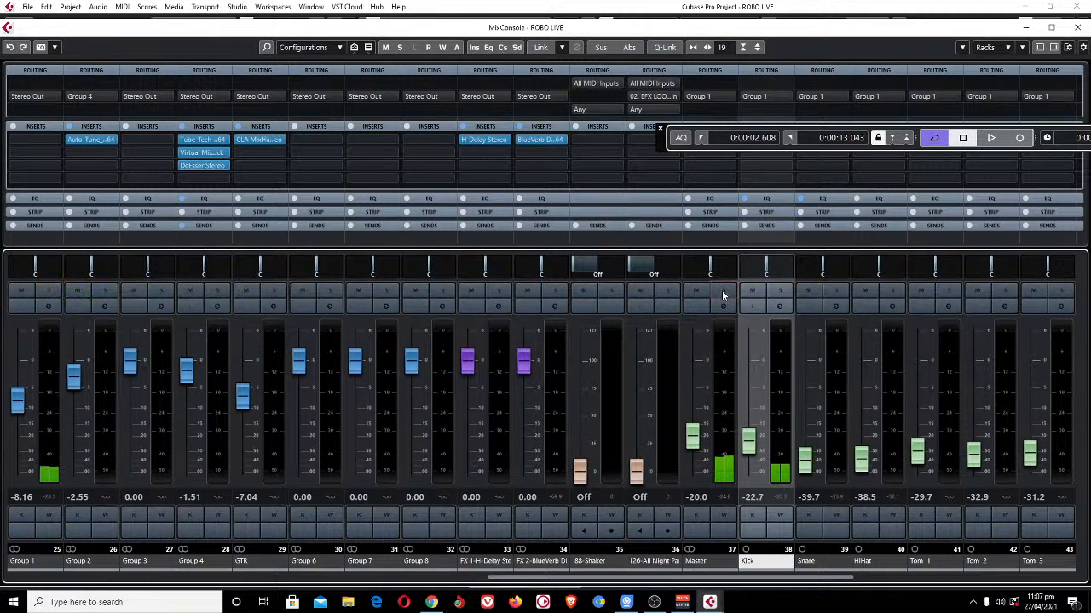
Solo the KICK track in the project, restart playback and return to the mixer with the Master output unsoloed.
{"action": "key", "text": "F3"}
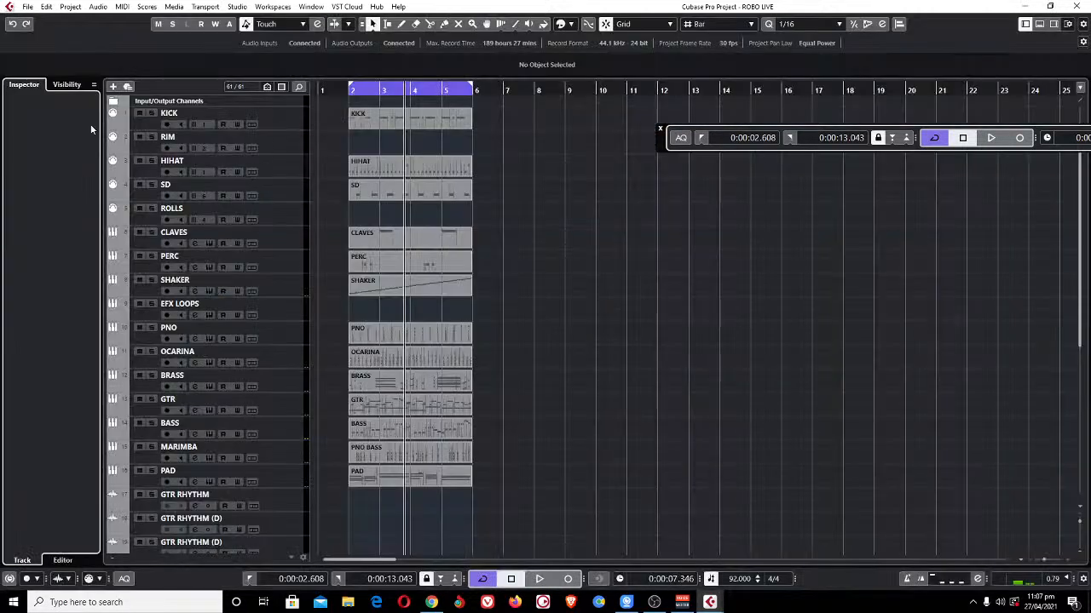
{"action": "left_click", "coordinate": [151, 113]}
{"action": "key", "text": "space"}
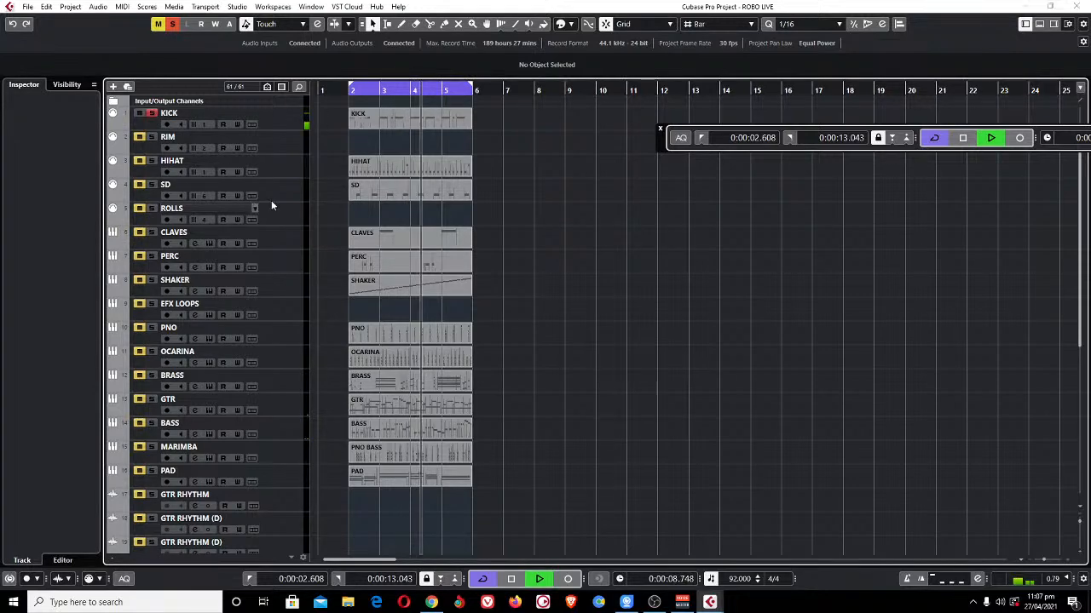
{"action": "key", "text": "F3"}
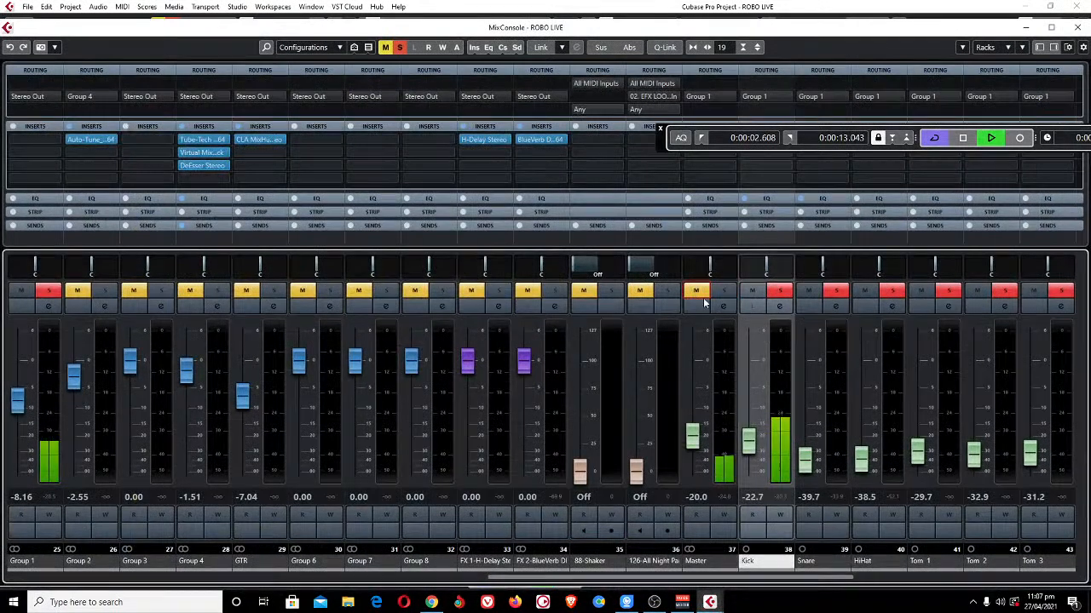
Open the Kick channel's equalizer and sweep the band 2 cut through the low mids during playback, leaving it around 200 Hz just below -12 dB.
{"action": "left_click", "coordinate": [781, 307]}
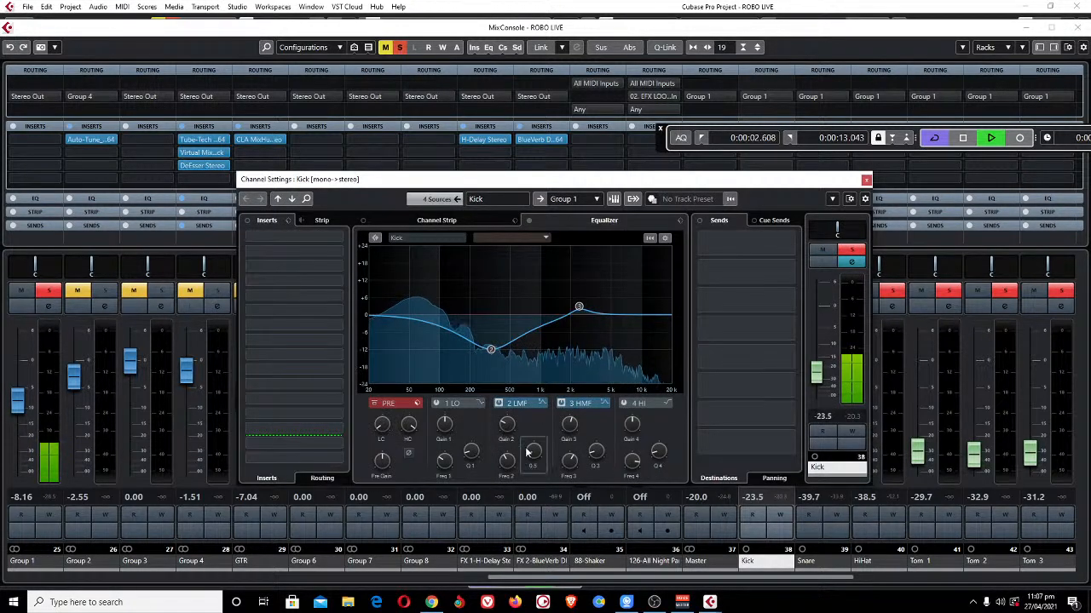
{"action": "key", "text": "space"}
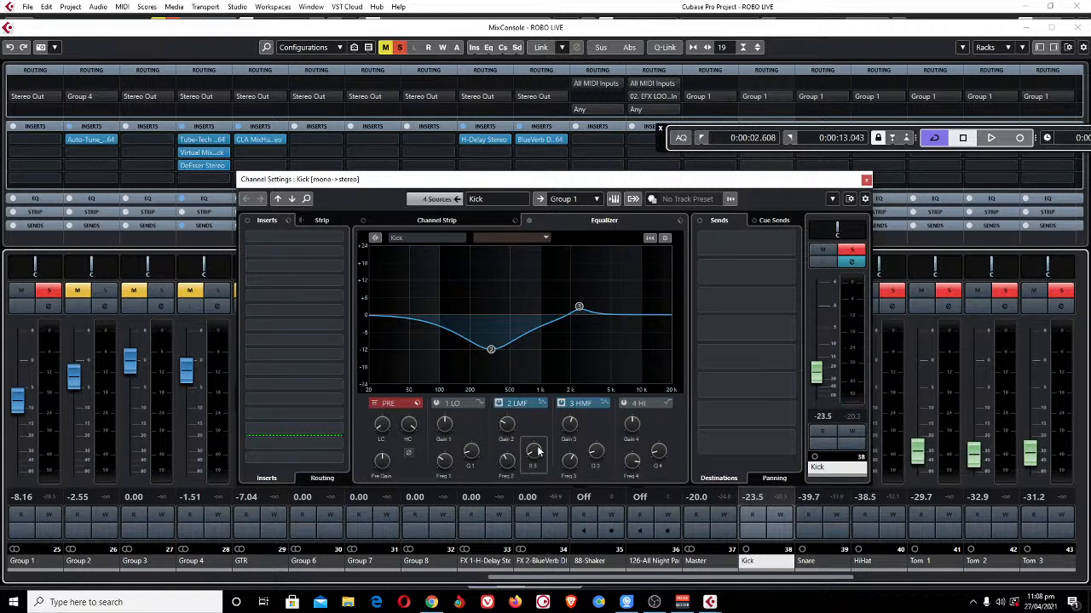
{"action": "left_click_drag", "start_coordinate": [537, 449], "coordinate": [534, 457]}
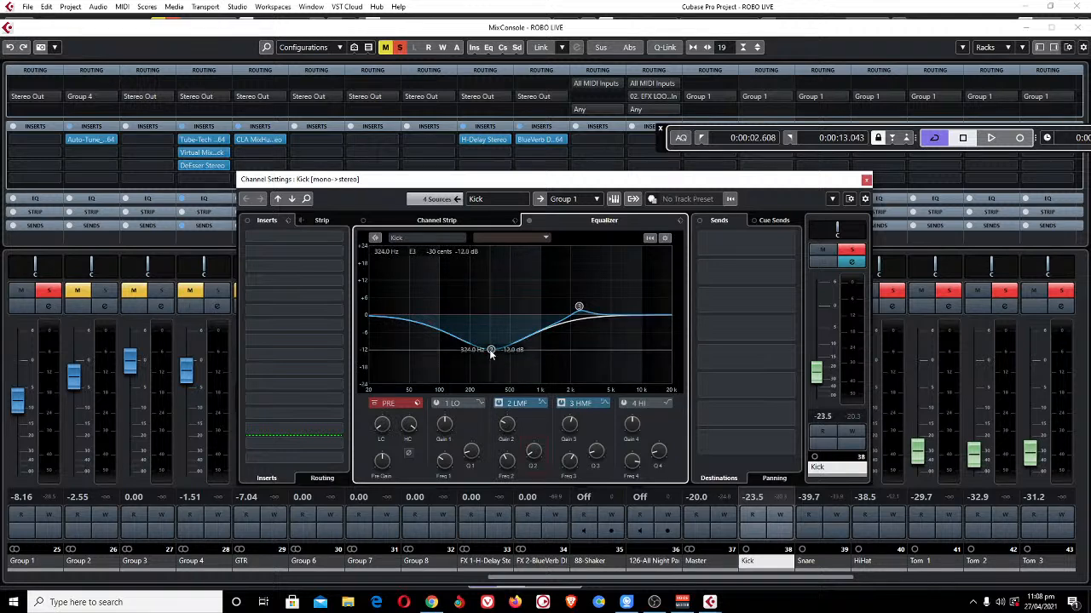
{"action": "left_click_drag", "start_coordinate": [491, 350], "coordinate": [463, 356]}
{"action": "key", "text": "space"}
{"action": "left_click_drag", "start_coordinate": [461, 351], "coordinate": [444, 349]}
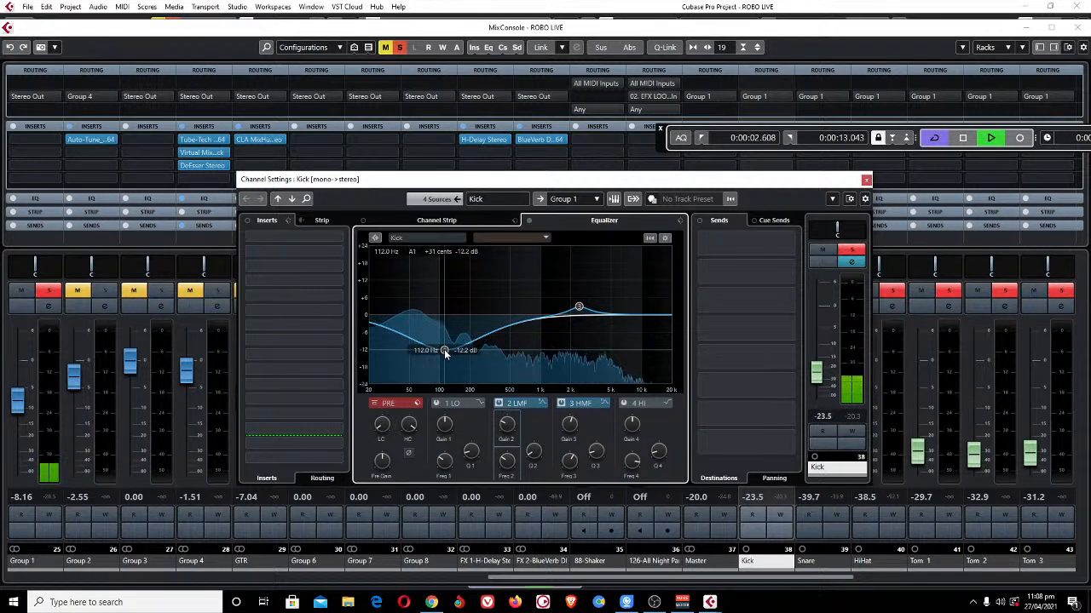
{"action": "left_click_drag", "start_coordinate": [444, 349], "coordinate": [477, 350]}
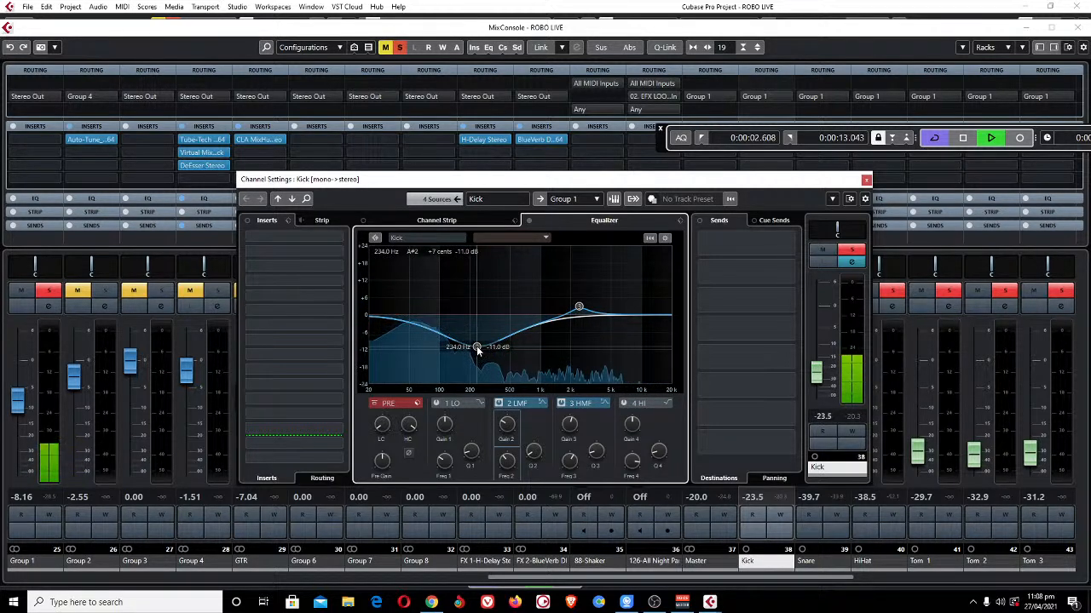
{"action": "left_click_drag", "start_coordinate": [479, 350], "coordinate": [502, 355]}
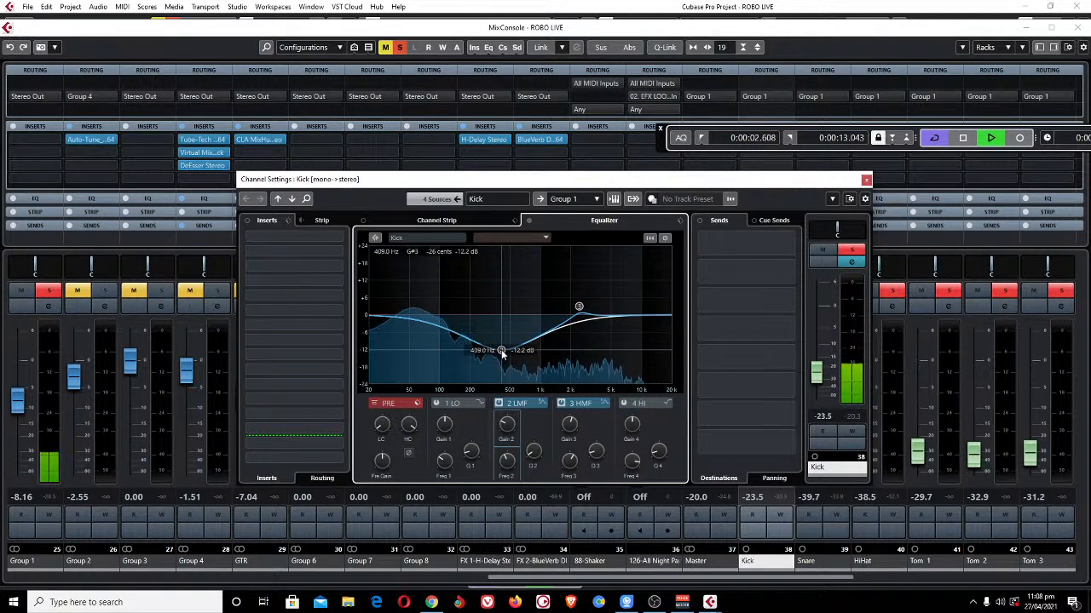
{"action": "left_click_drag", "start_coordinate": [503, 355], "coordinate": [473, 353]}
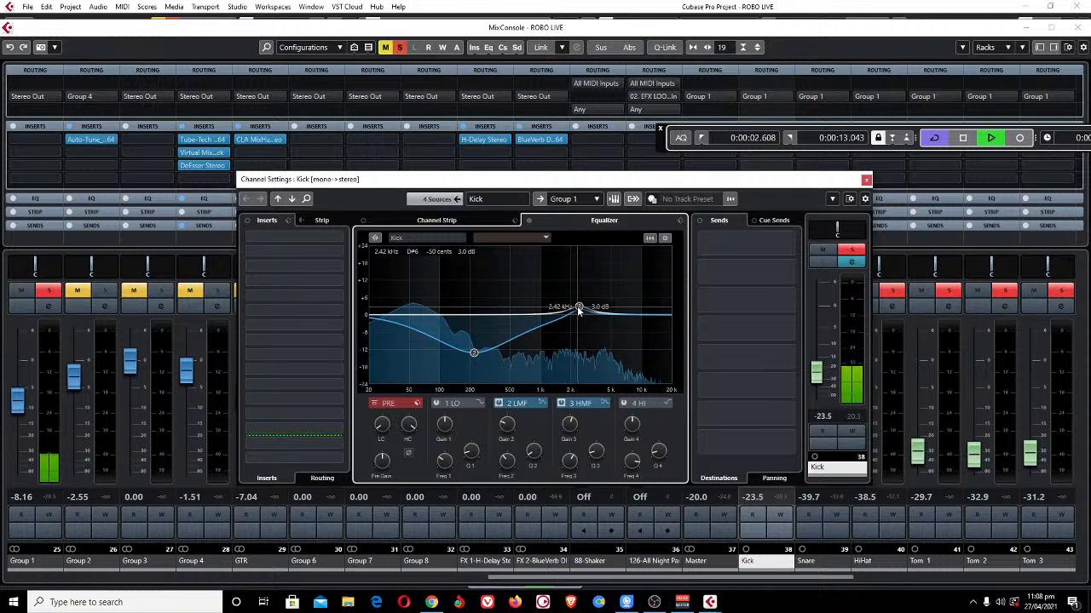
Move the Kick equalizer's band 3 boost to about 3.61 kHz at 5.9 dB, then close and reopen the channel settings.
{"action": "mouse_move", "coordinate": [580, 307]}
{"action": "left_mouse_down"}
{"action": "mouse_move", "coordinate": [608, 286]}
{"action": "mouse_move", "coordinate": [599, 299]}
{"action": "left_mouse_up"}
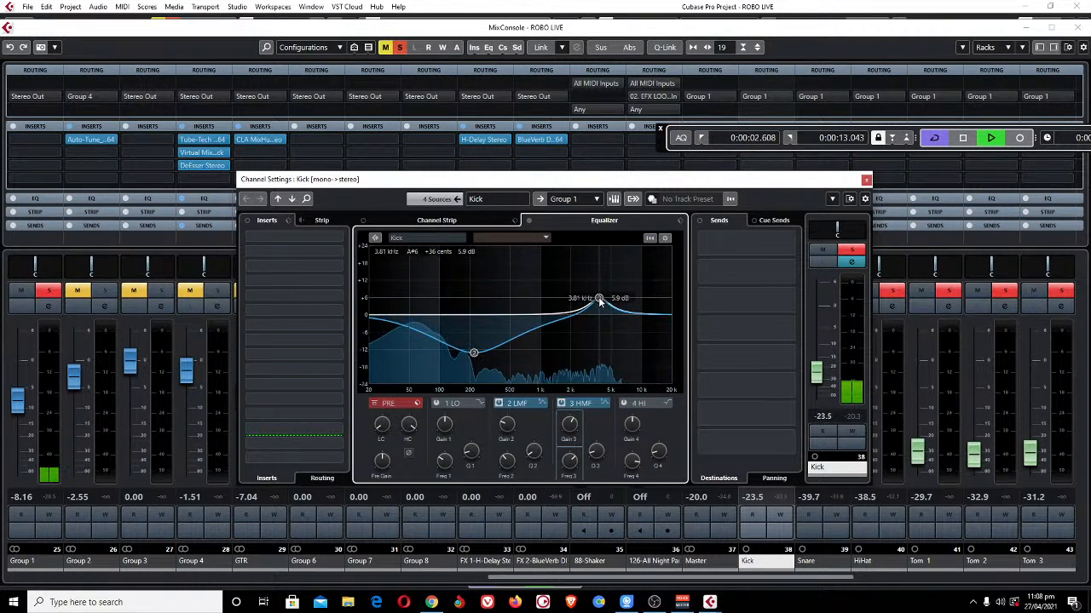
{"action": "left_click", "coordinate": [866, 179]}
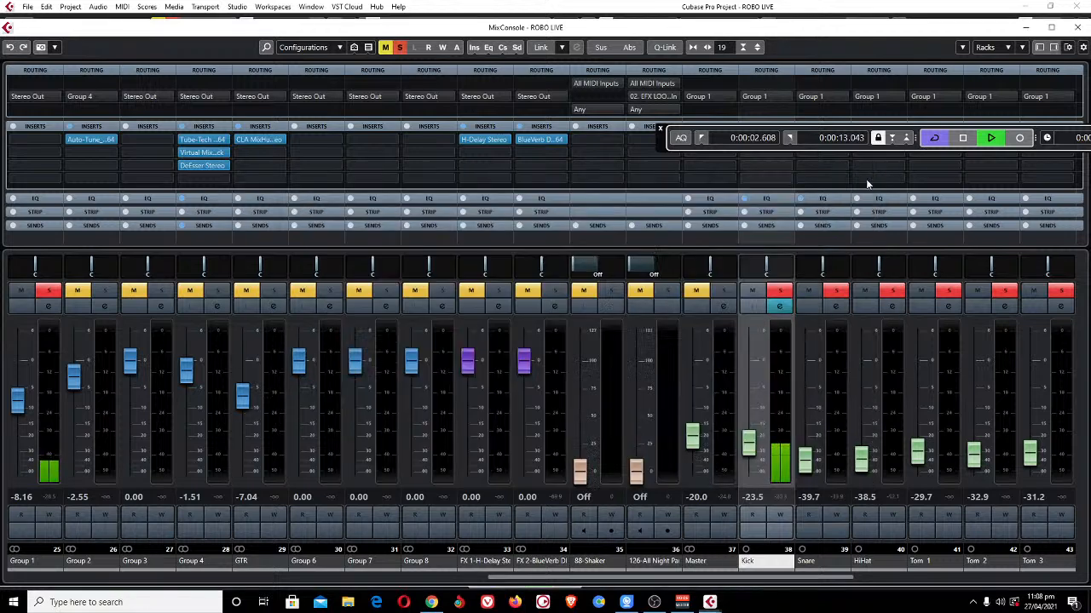
{"action": "left_click", "coordinate": [781, 307]}
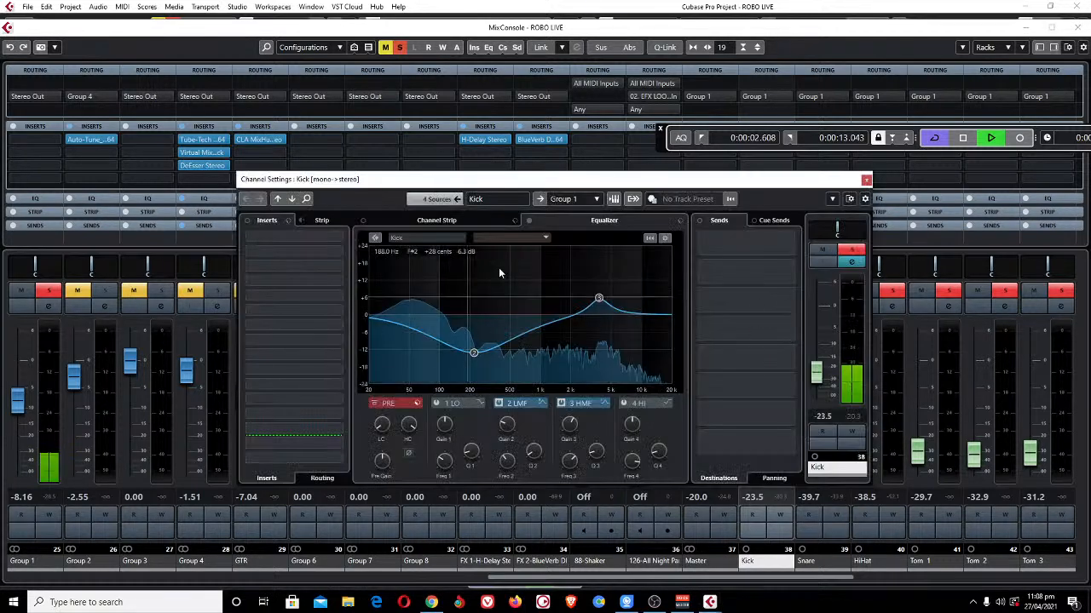
Close the Kick channel settings and briefly view the HiHat channel's equalizer.
{"action": "left_click", "coordinate": [865, 180]}
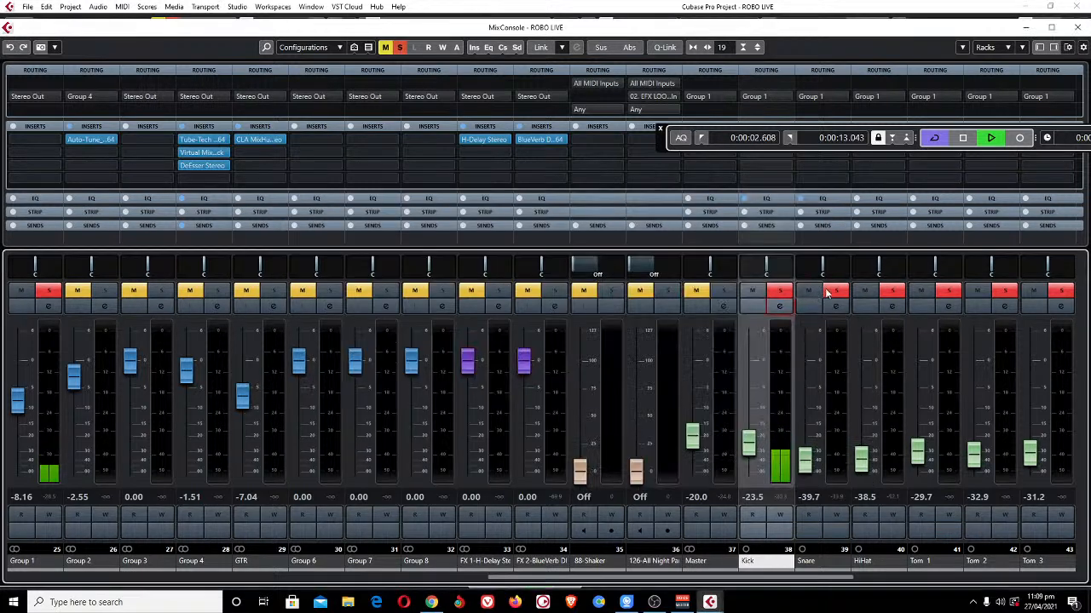
{"action": "left_click", "coordinate": [892, 307]}
{"action": "left_click", "coordinate": [390, 426]}
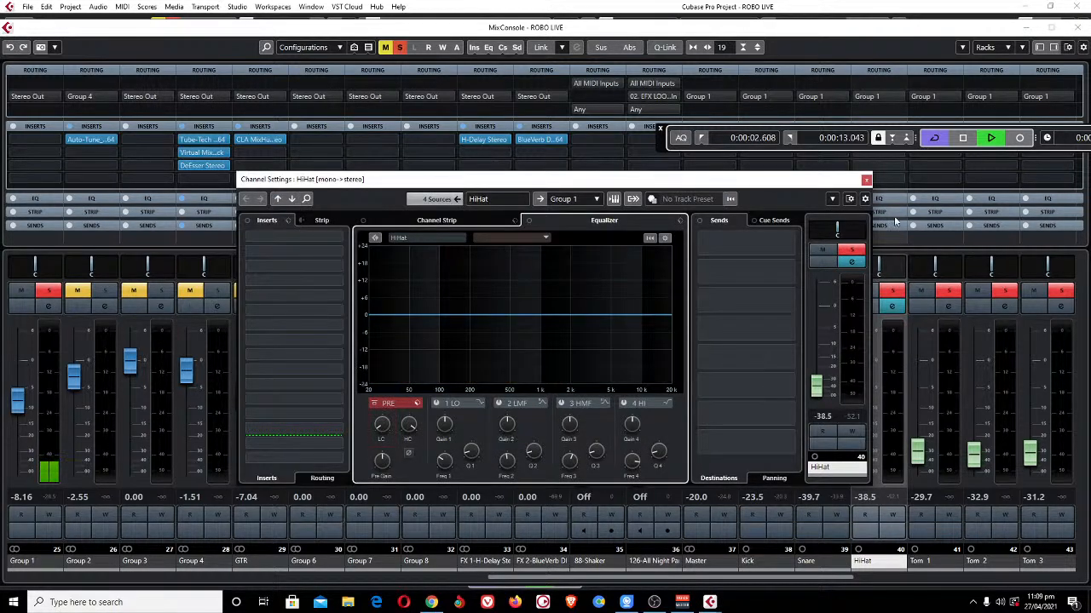
{"action": "left_click", "coordinate": [865, 180]}
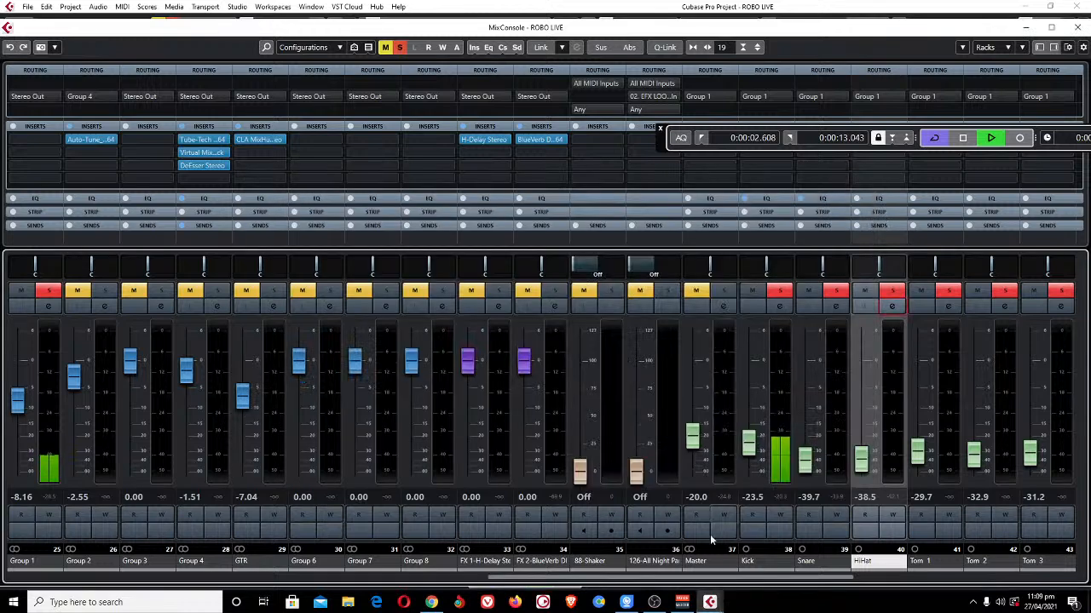
Return to the project, solo and select the HIHAT track, and take the KICK track out of solo.
{"action": "left_click", "coordinate": [476, 16]}
{"action": "left_click", "coordinate": [152, 161]}
{"action": "left_click", "coordinate": [281, 161]}
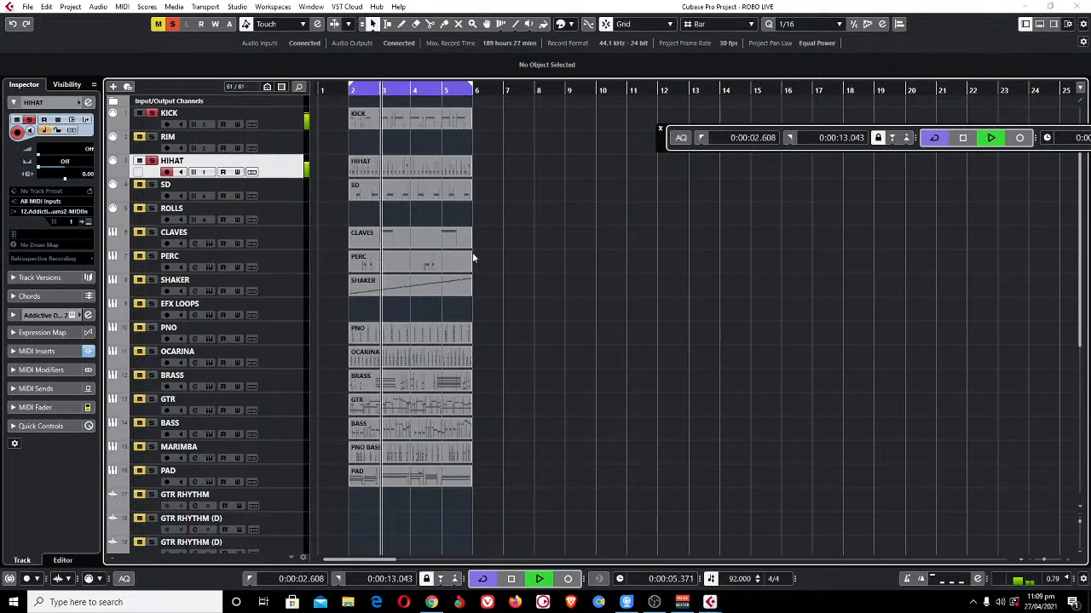
{"action": "key", "text": "F3"}
{"action": "key", "text": "F3"}
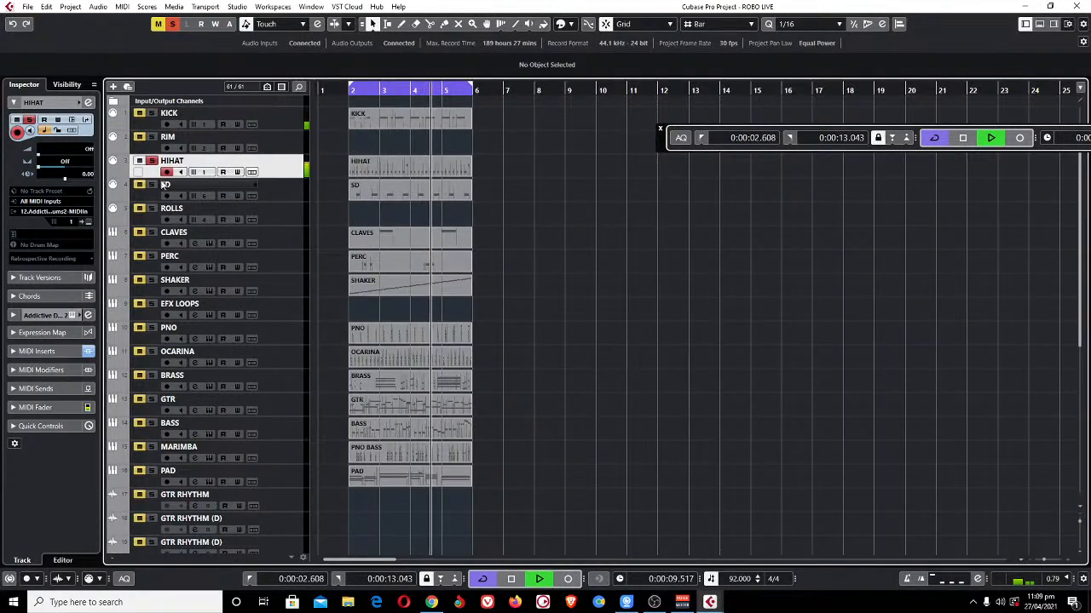
Open the HIHAT track's drum instrument and route its HiHat channel to Separate Out (Post Fader), then close the instrument.
{"action": "left_click", "coordinate": [86, 223]}
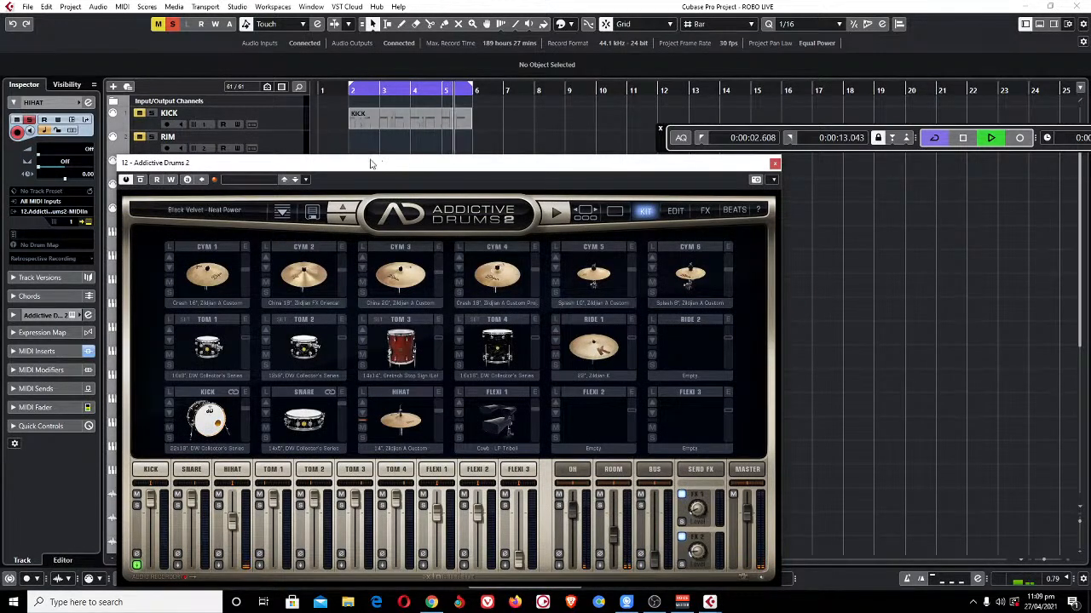
{"action": "left_click_drag", "start_coordinate": [372, 160], "coordinate": [426, 40]}
{"action": "left_click", "coordinate": [271, 442]}
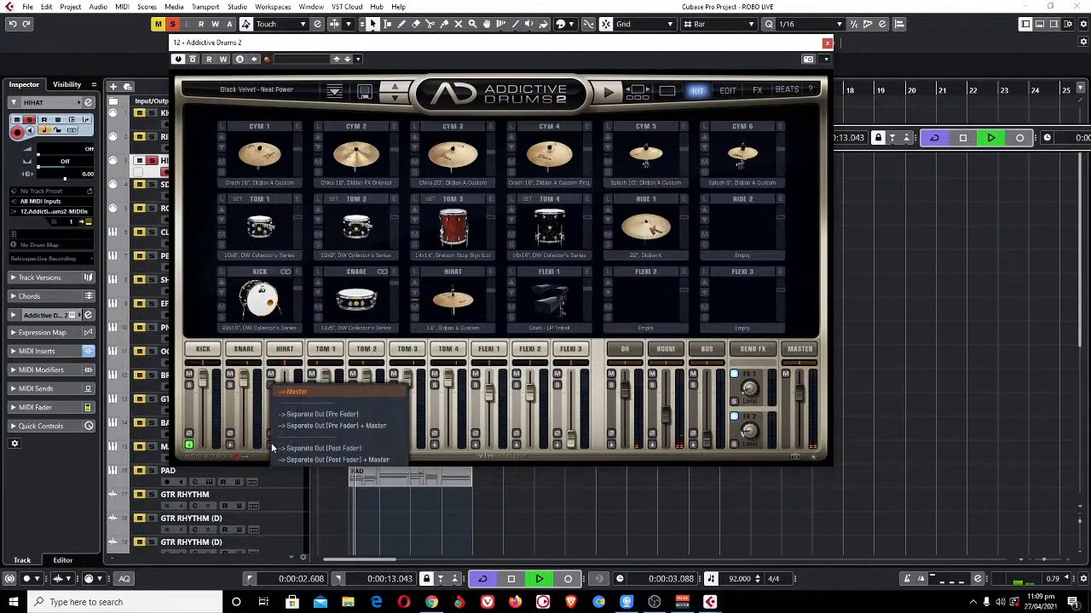
{"action": "left_click", "coordinate": [358, 449]}
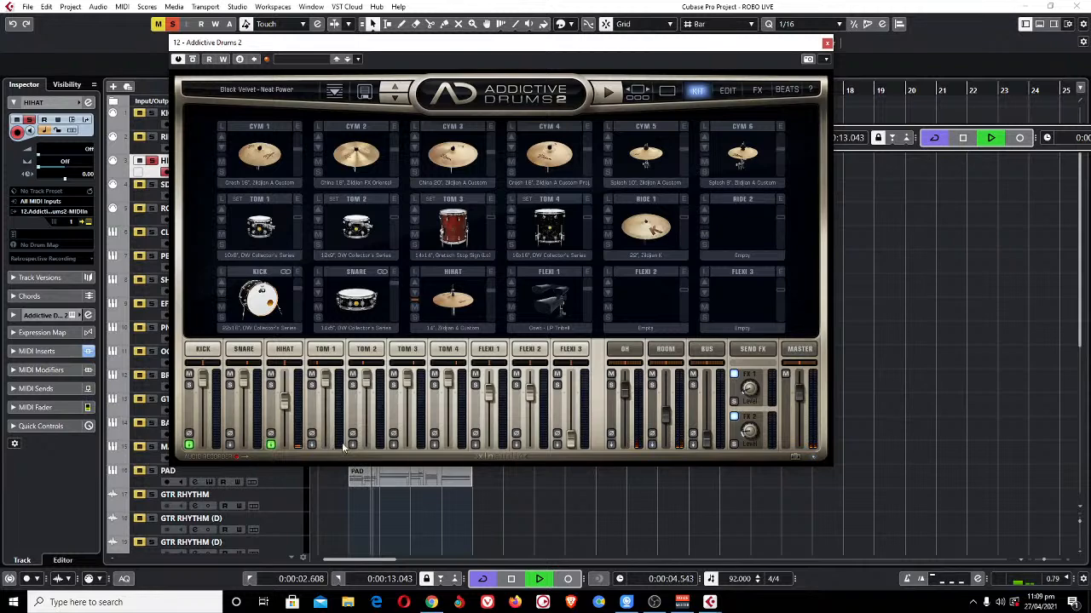
{"action": "left_click", "coordinate": [826, 44]}
In the mixer, take the Master drum output out of solo and raise the HiHat fader to -21.1 dB.
{"action": "key", "text": "F3"}
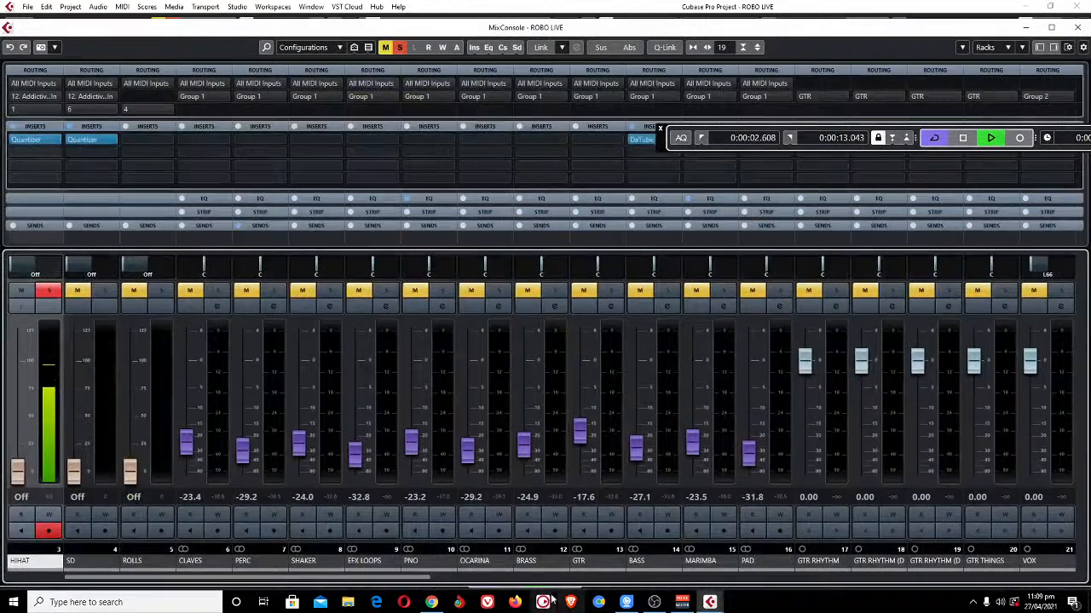
{"action": "left_click_drag", "start_coordinate": [405, 580], "coordinate": [869, 579]}
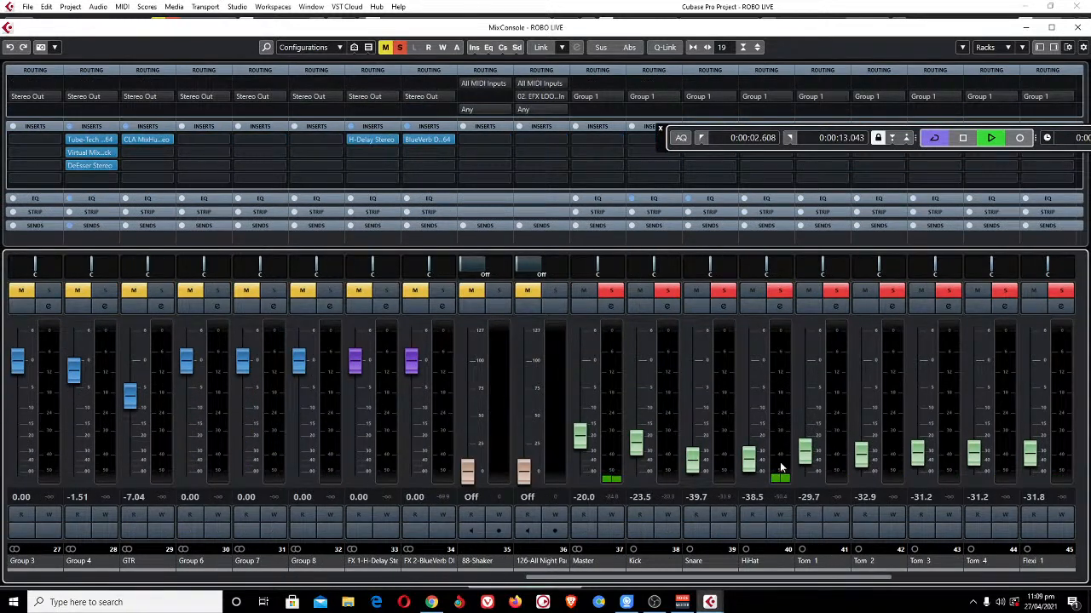
{"action": "left_click", "coordinate": [603, 291]}
{"action": "left_click", "coordinate": [583, 291]}
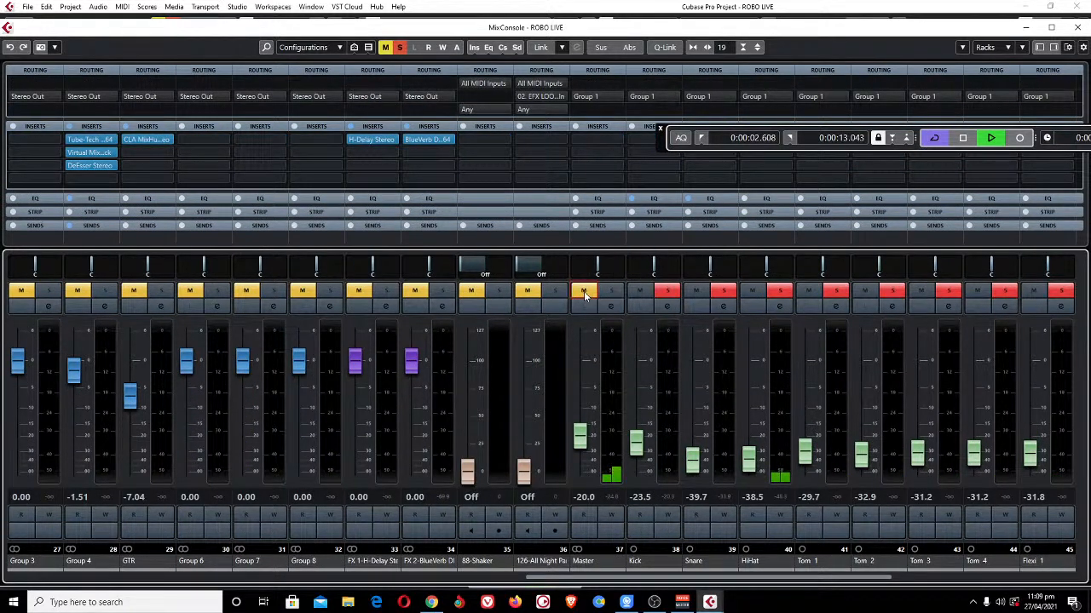
{"action": "left_click_drag", "start_coordinate": [752, 467], "coordinate": [759, 427]}
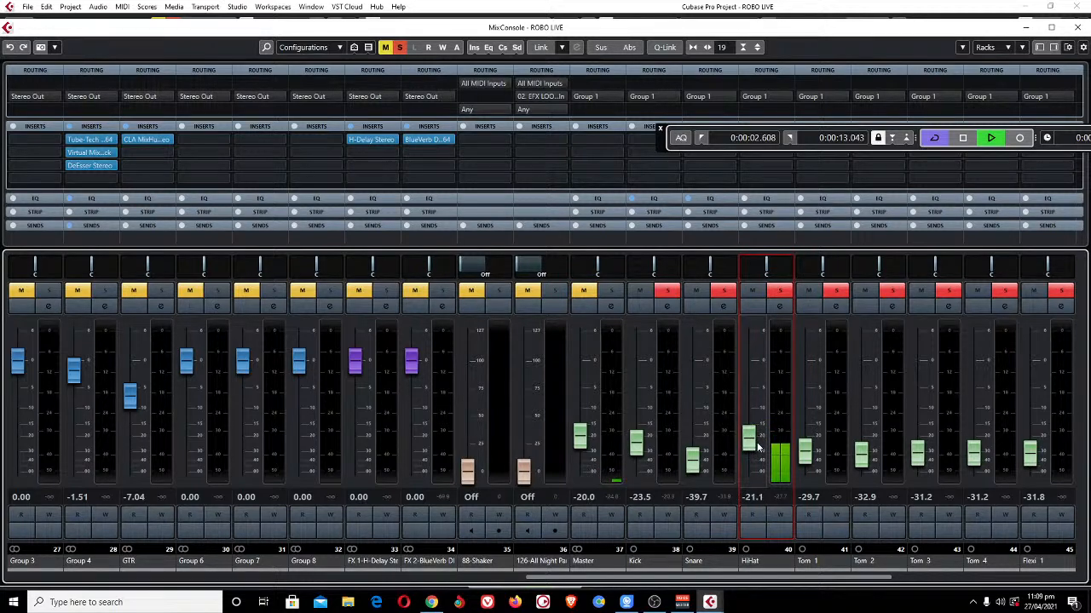
In the HiHat channel's equalizer, set the low cut to about 4.7 kHz and boost band 4 by about 3 dB around 12 kHz.
{"action": "left_click", "coordinate": [780, 307]}
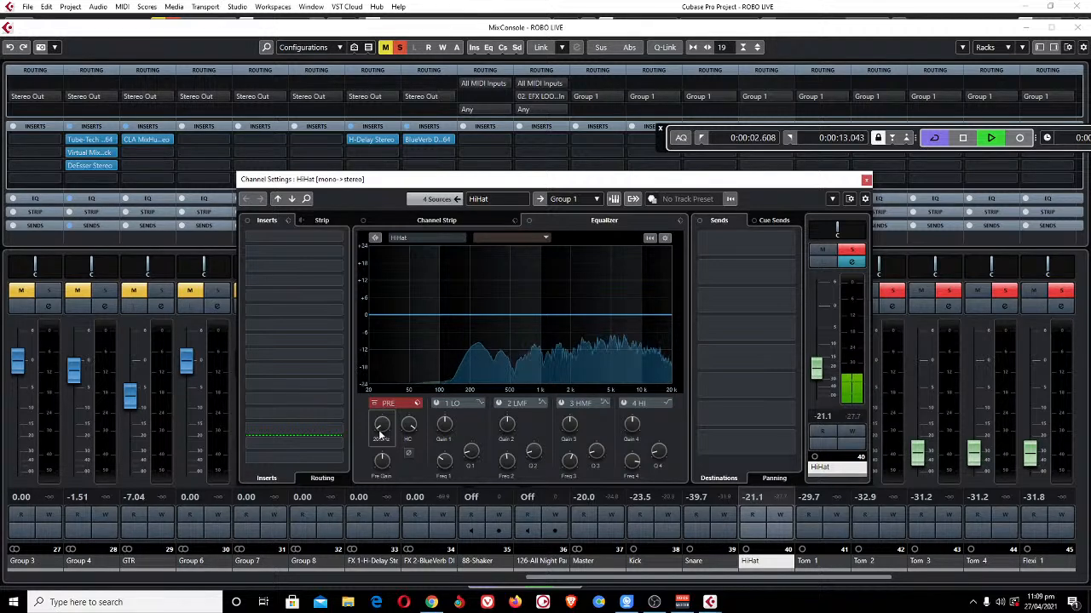
{"action": "left_click_drag", "start_coordinate": [382, 429], "coordinate": [356, 449]}
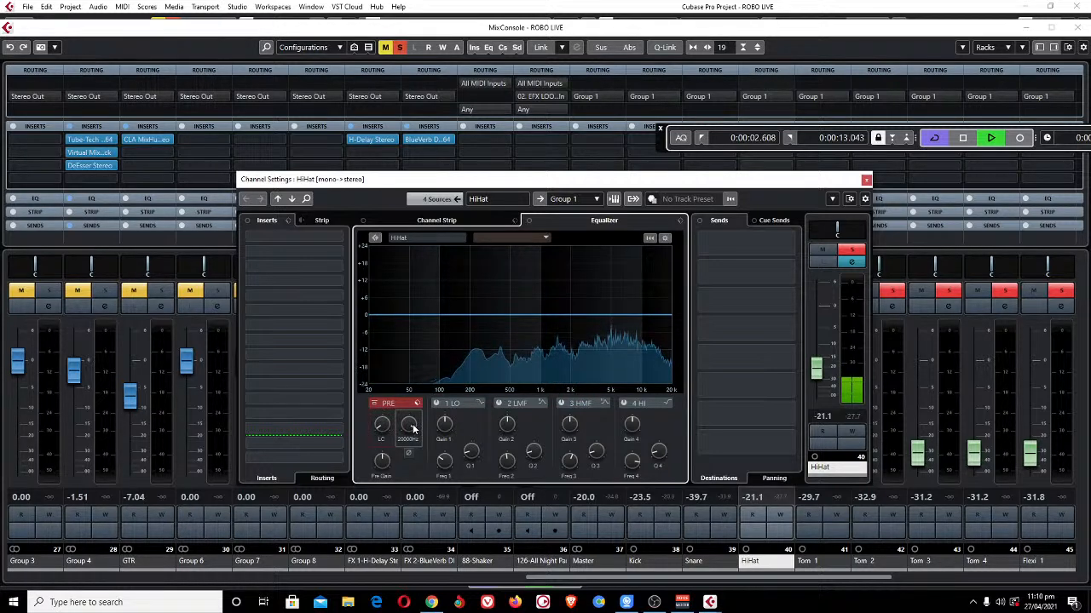
{"action": "left_click_drag", "start_coordinate": [398, 444], "coordinate": [380, 460]}
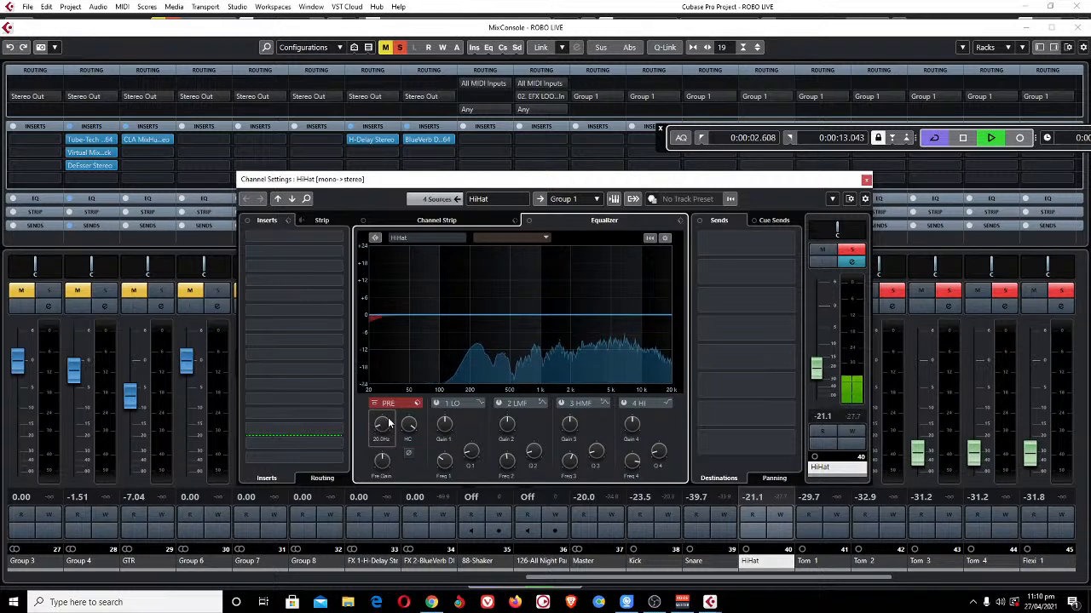
{"action": "left_click_drag", "start_coordinate": [393, 410], "coordinate": [406, 365]}
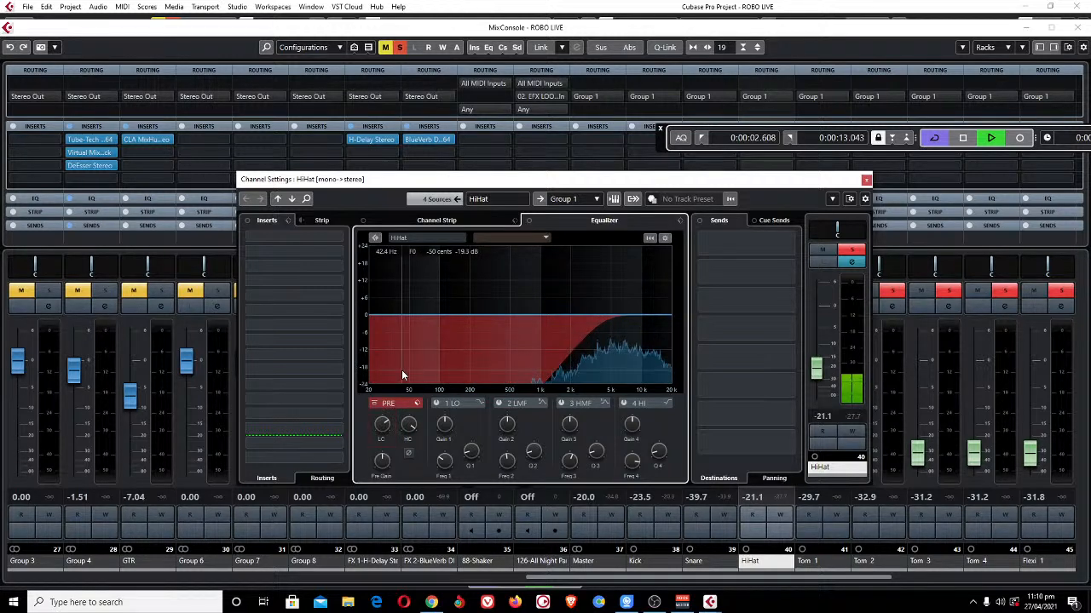
{"action": "left_click_drag", "start_coordinate": [392, 414], "coordinate": [404, 429]}
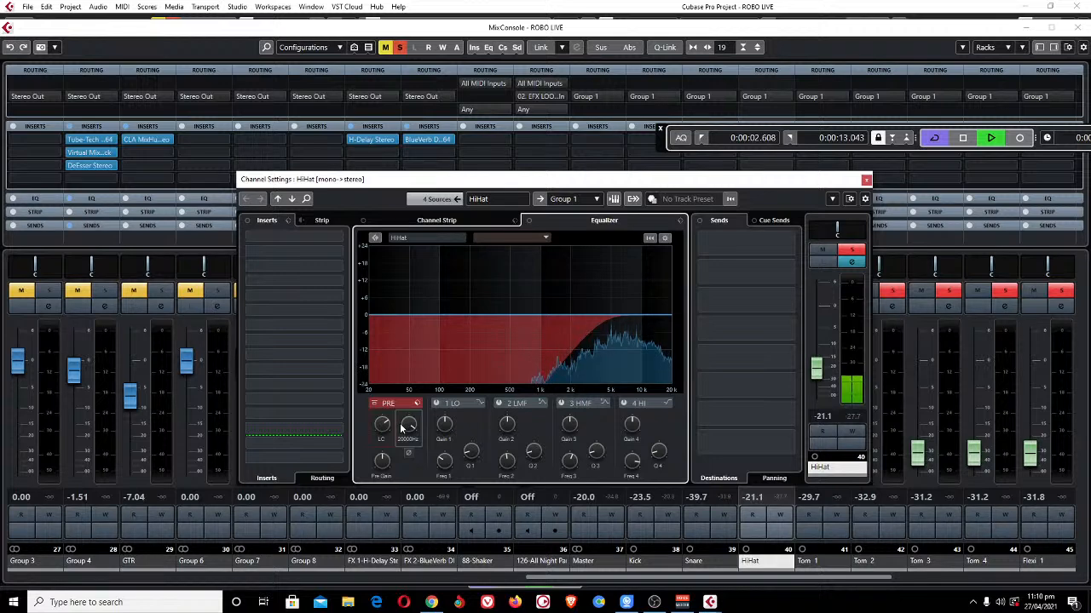
{"action": "scroll", "coordinate": [383, 430], "scroll_direction": "up", "scroll_amount": 2}
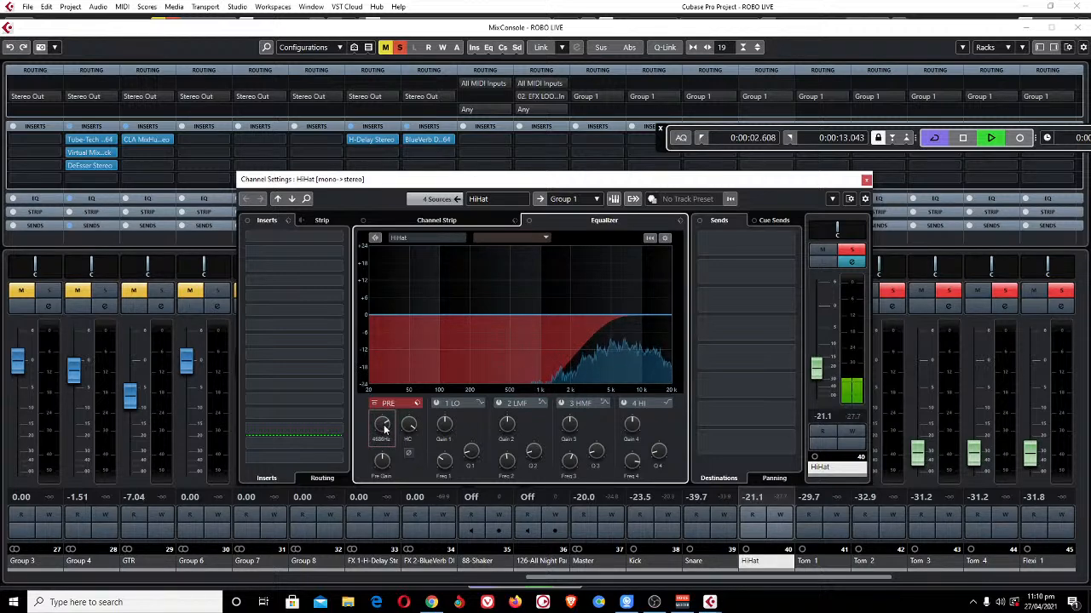
{"action": "left_click", "coordinate": [625, 403]}
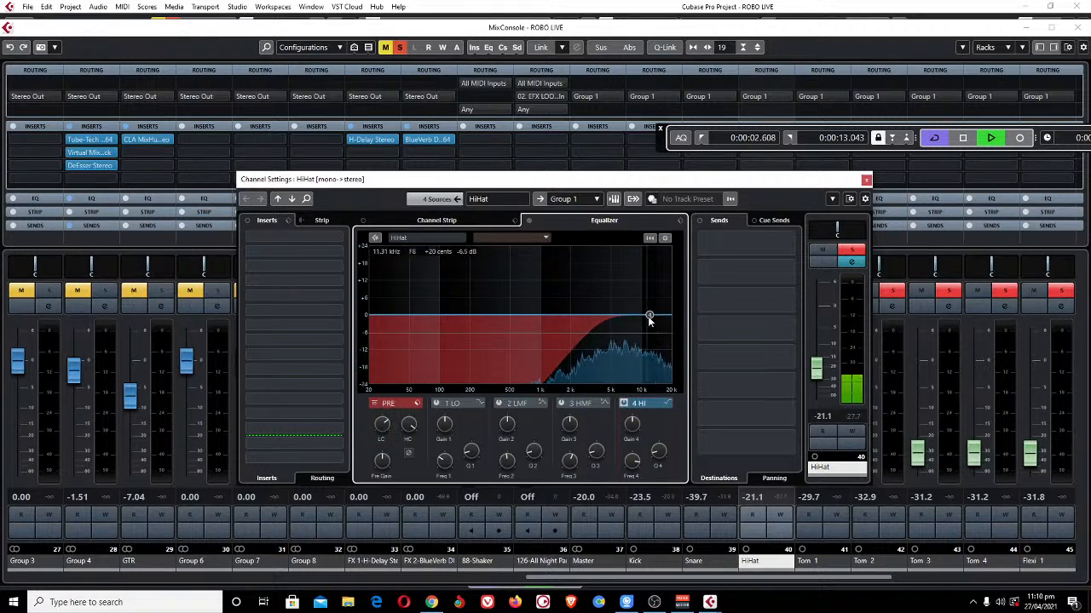
{"action": "mouse_move", "coordinate": [650, 315]}
{"action": "left_mouse_down"}
{"action": "mouse_move", "coordinate": [652, 300]}
{"action": "mouse_move", "coordinate": [650, 310]}
{"action": "left_mouse_up"}
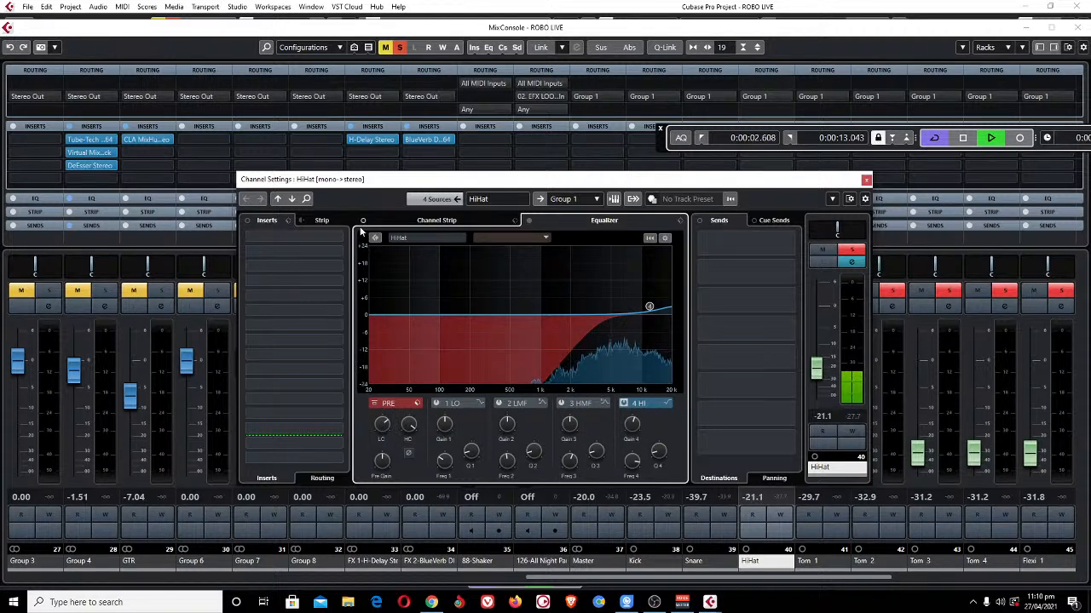
Compare the hi-hat with the equalizer and pre-filter bypassed and active, then close the channel settings and lower the HiHat fader to -22.7 dB.
{"action": "left_click", "coordinate": [529, 221]}
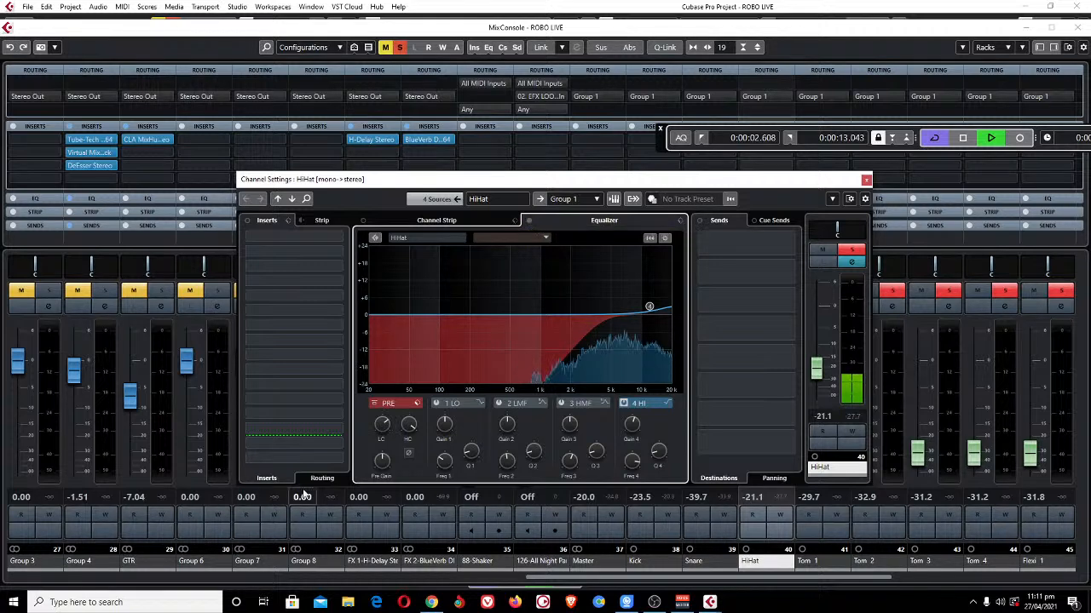
{"action": "left_click", "coordinate": [374, 404]}
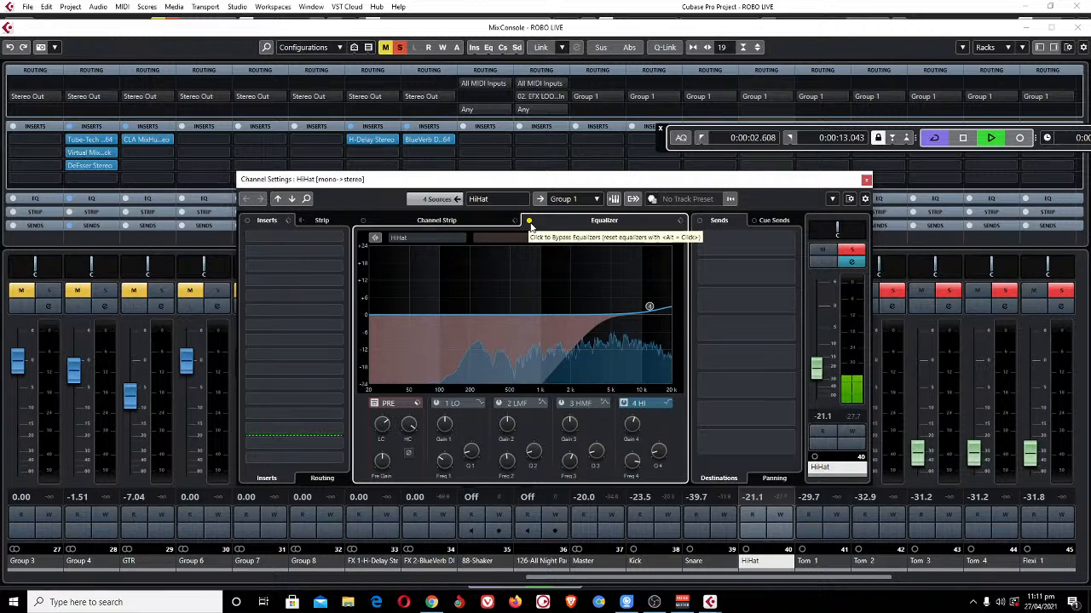
{"action": "left_click", "coordinate": [374, 404]}
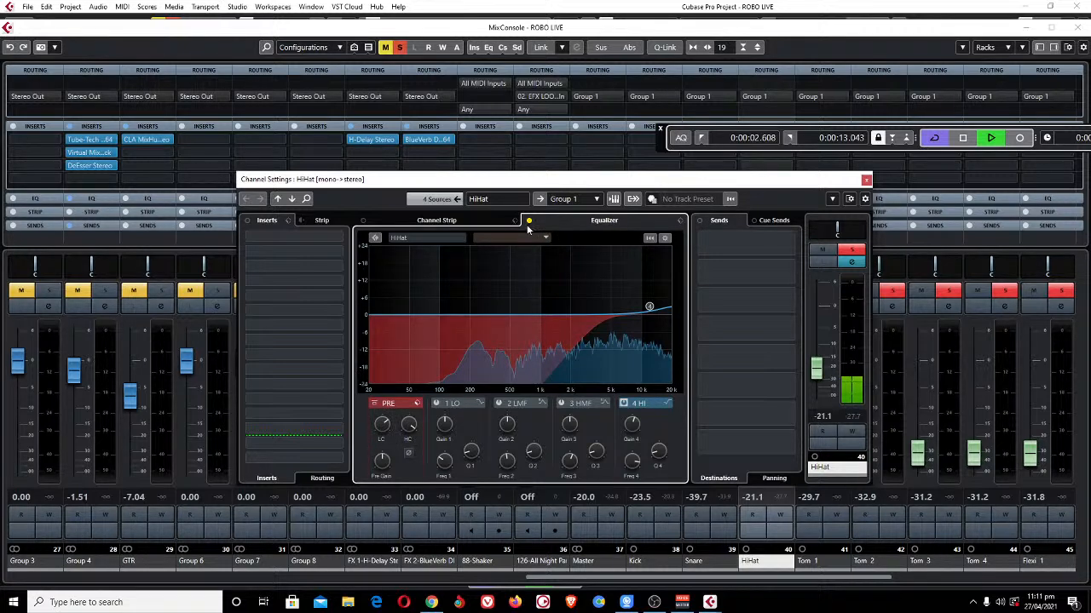
{"action": "left_click", "coordinate": [866, 181]}
{"action": "left_click_drag", "start_coordinate": [749, 441], "coordinate": [750, 443]}
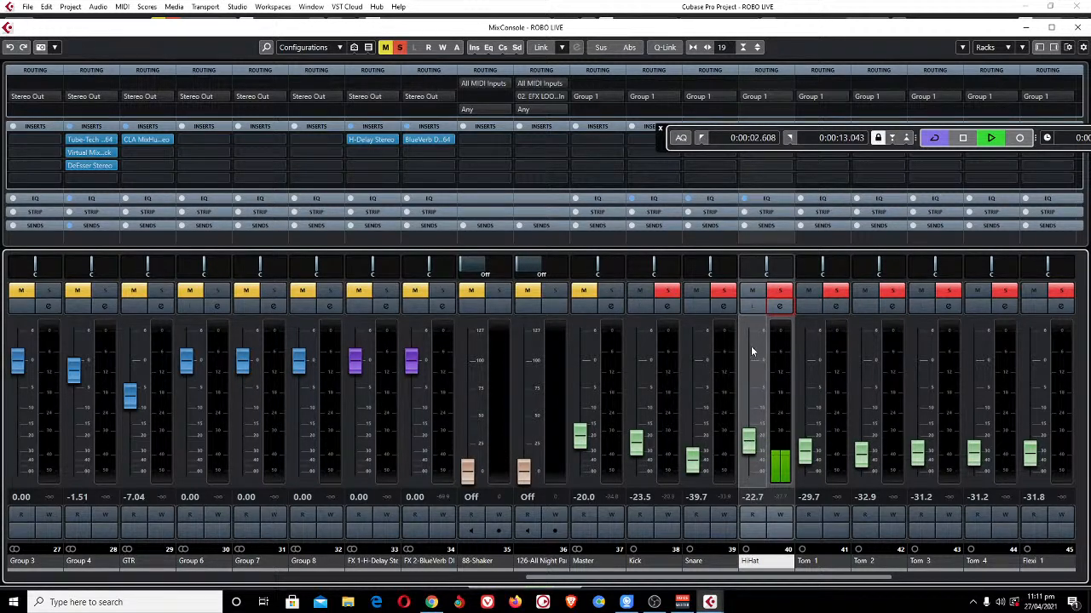
Return to the project, clear the existing solos, and solo and select the SD track.
{"action": "key", "text": "F3"}
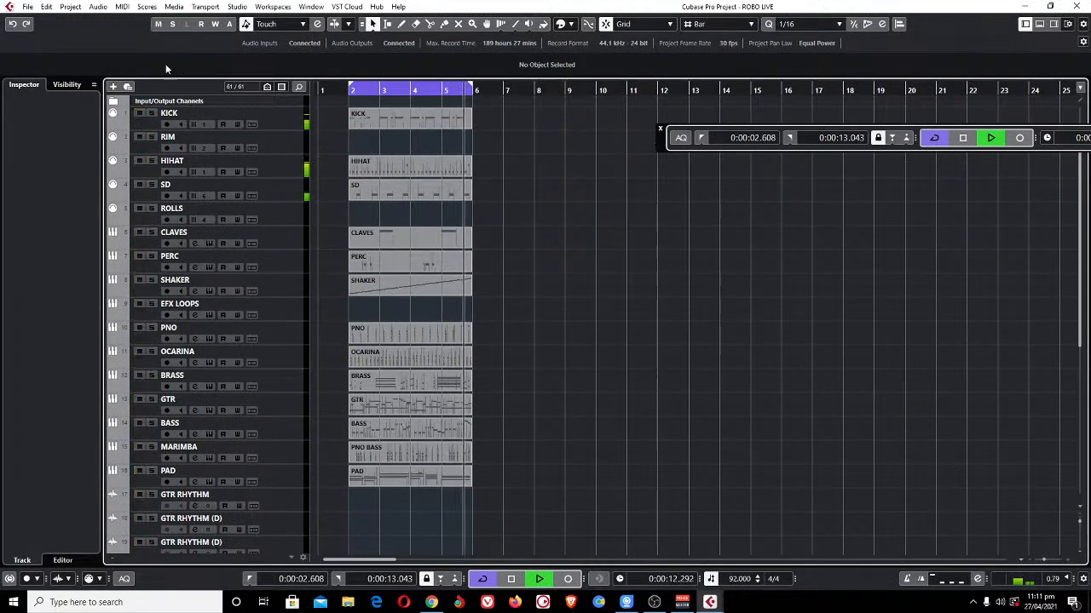
{"action": "left_click", "coordinate": [152, 184], "text": "ctrl"}
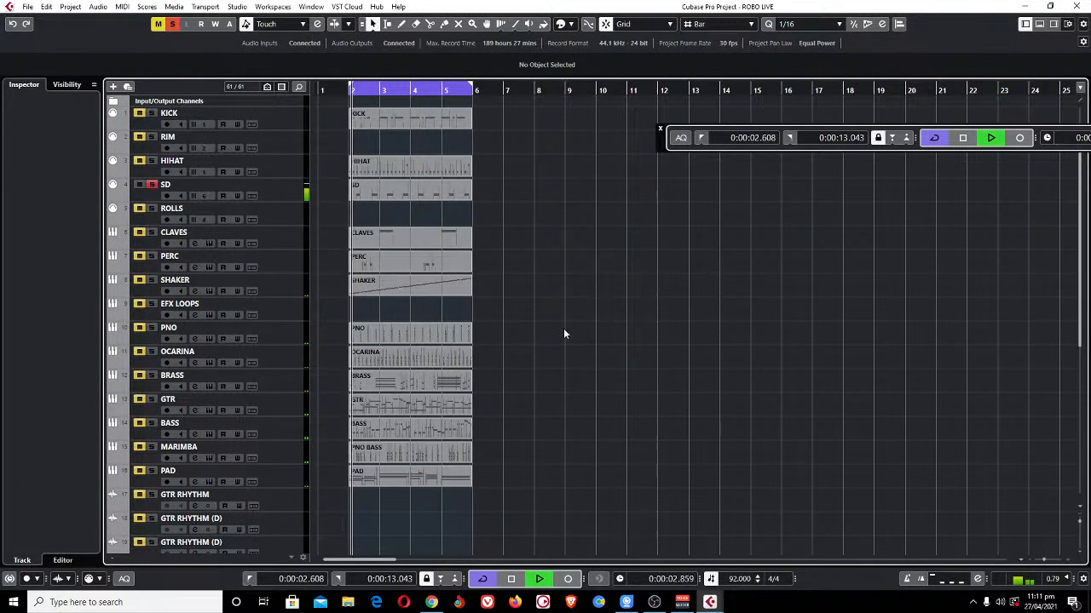
{"action": "key", "text": "h"}
{"action": "left_click", "coordinate": [282, 187]}
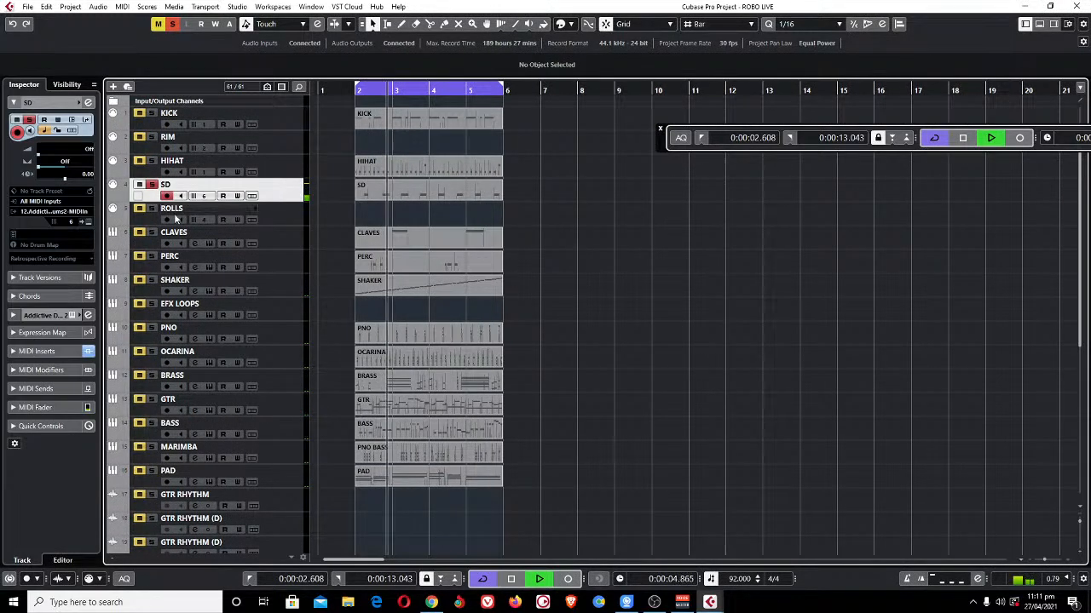
Open the SD track's drum instrument and route its Snare channel to Separate Out (Post Fader), then close the instrument.
{"action": "left_click", "coordinate": [89, 224]}
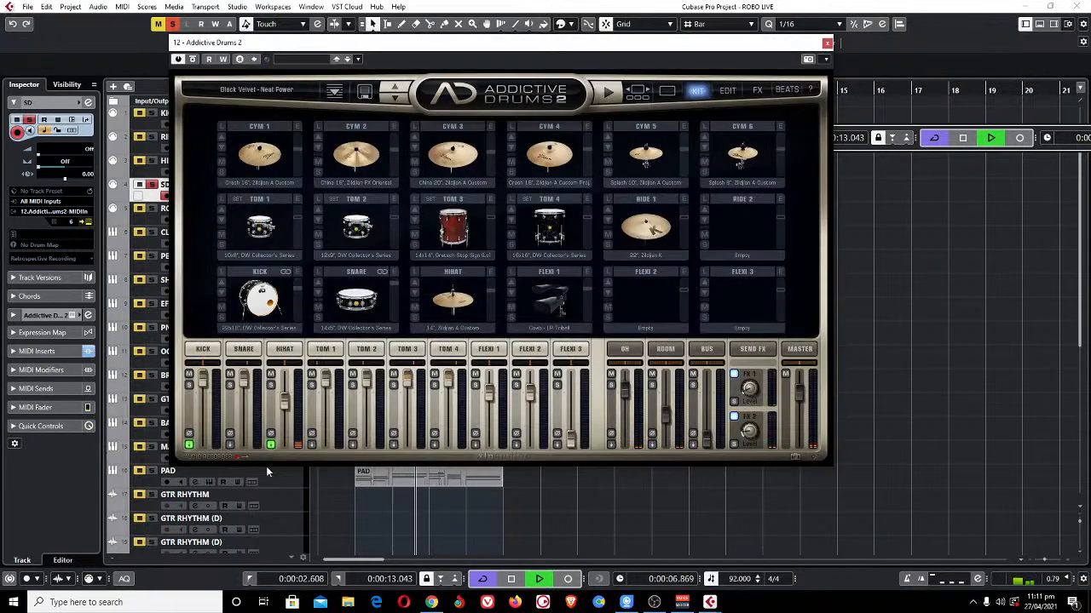
{"action": "left_click", "coordinate": [231, 444]}
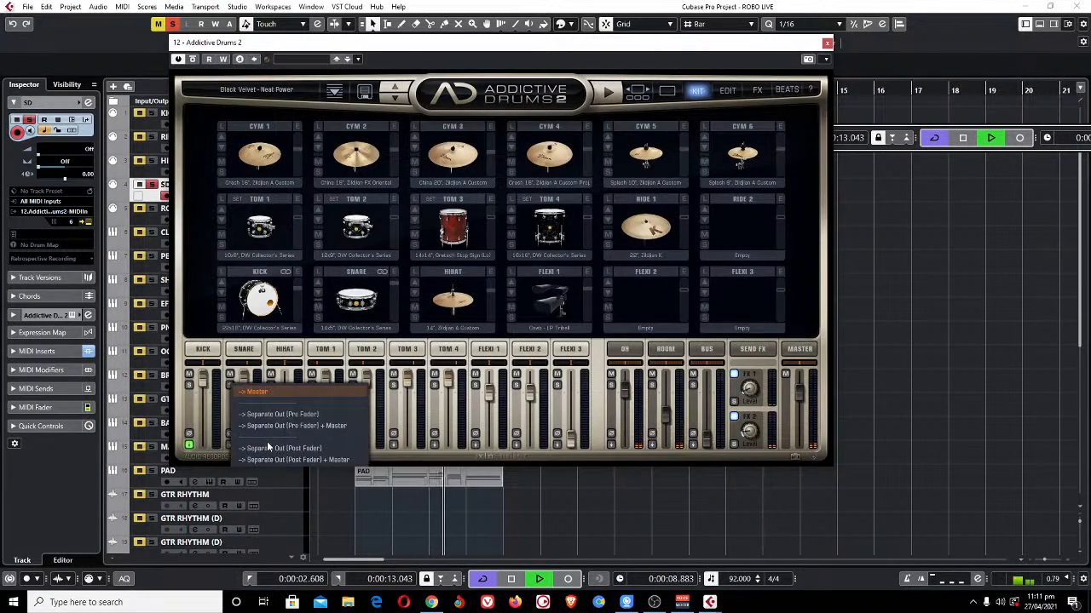
{"action": "left_click", "coordinate": [268, 448]}
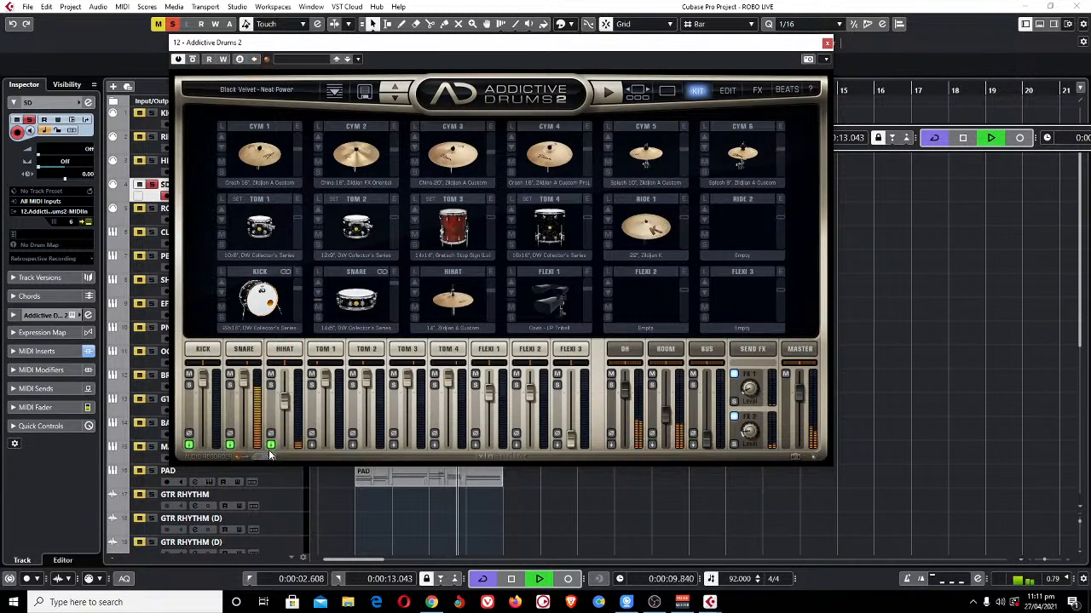
{"action": "left_click", "coordinate": [827, 43]}
Return to the drum outputs in the mixer and raise the Snare fader to -29.0 dB.
{"action": "key", "text": "F3"}
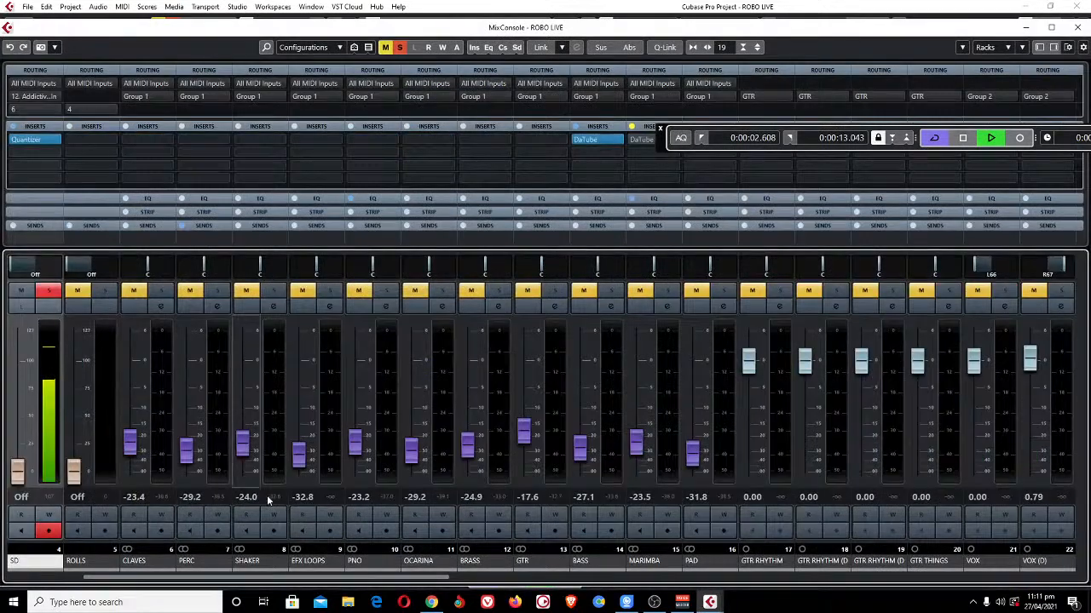
{"action": "left_click_drag", "start_coordinate": [421, 581], "coordinate": [763, 603]}
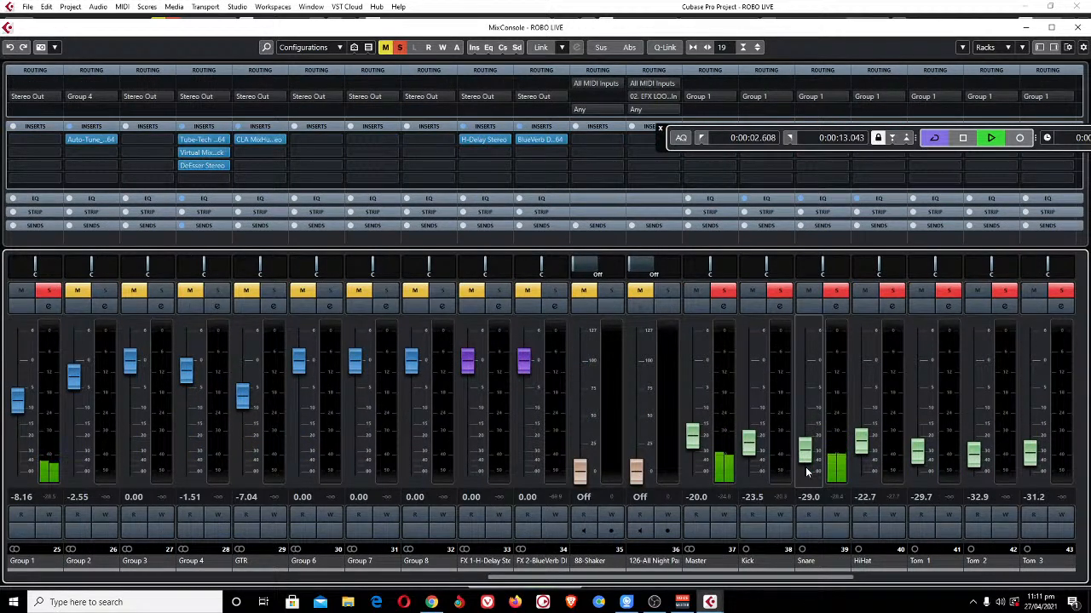
Open the Snare channel's equalizer, check the band 2 cut and deactivate that band to hear the snare without it.
{"action": "left_click", "coordinate": [836, 307]}
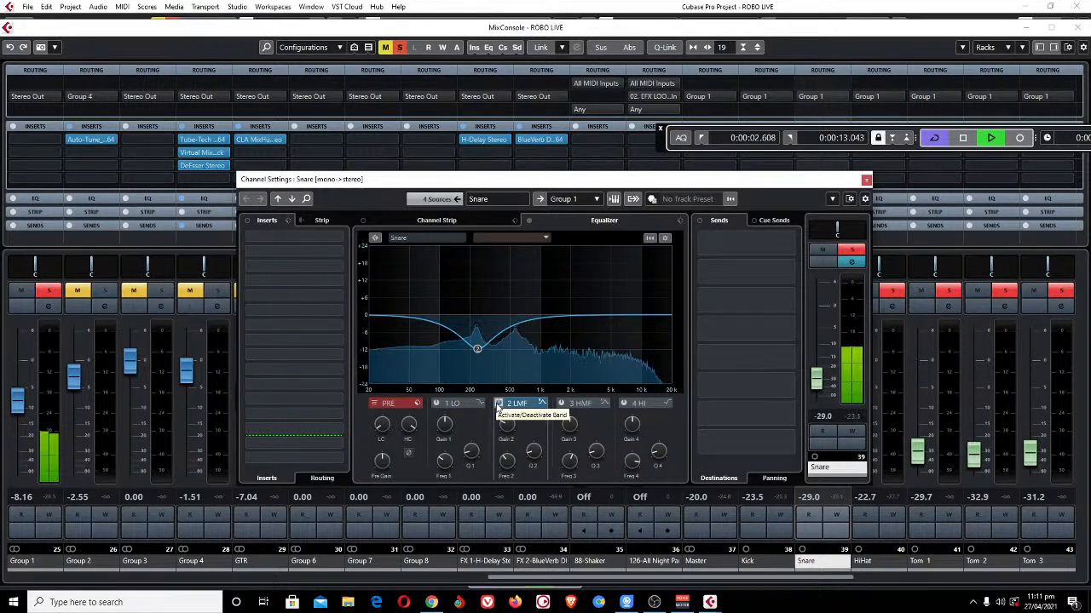
{"action": "mouse_move", "coordinate": [476, 351]}
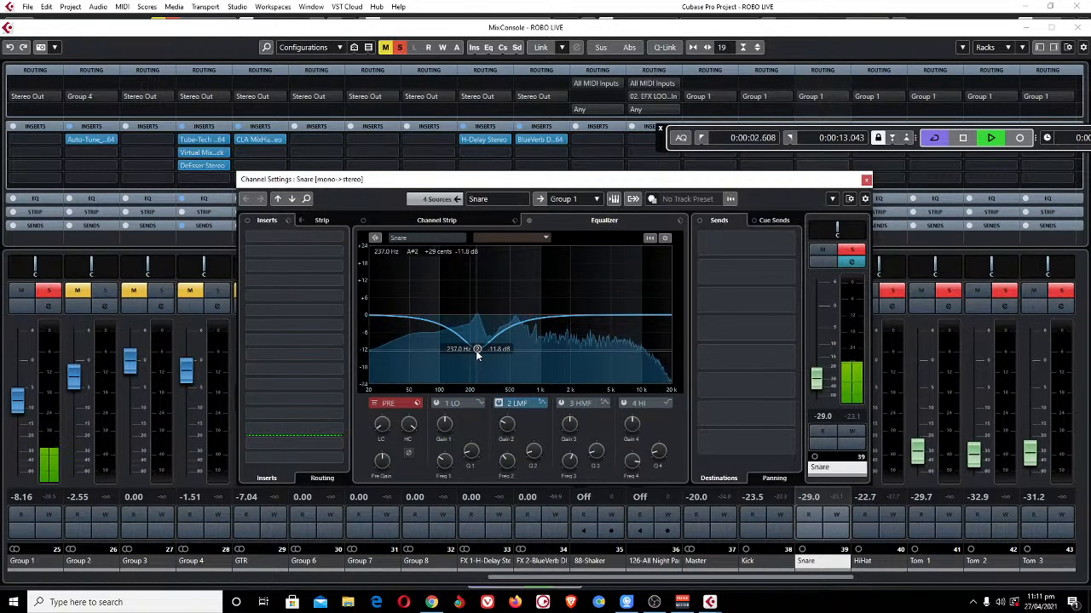
{"action": "left_click", "coordinate": [498, 403]}
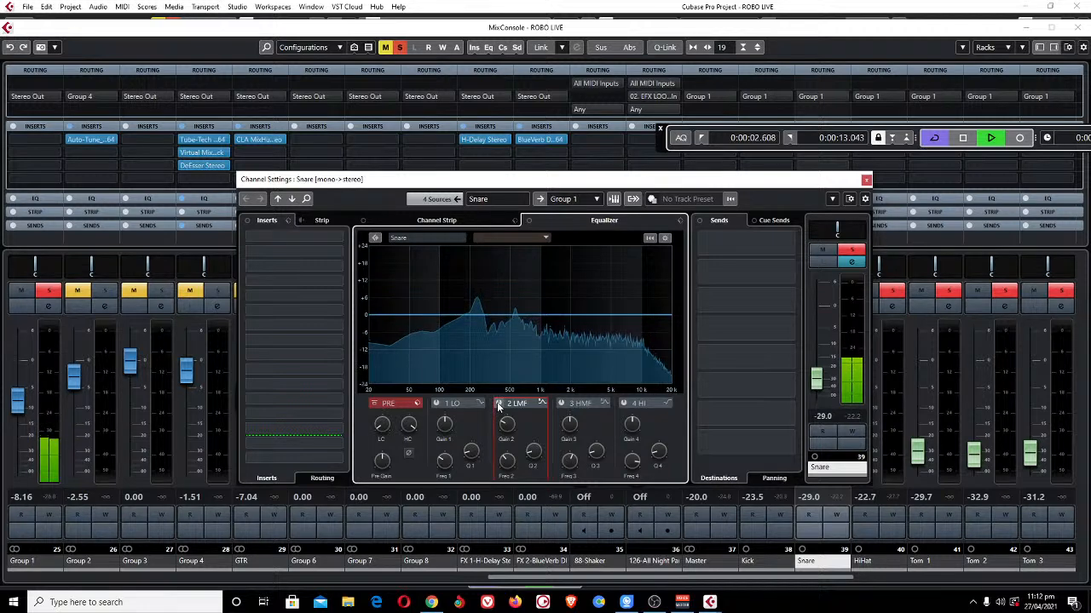
Reactivate band 2 of the Snare equalizer and close the channel settings.
{"action": "left_click", "coordinate": [499, 405]}
{"action": "mouse_move", "coordinate": [505, 433]}
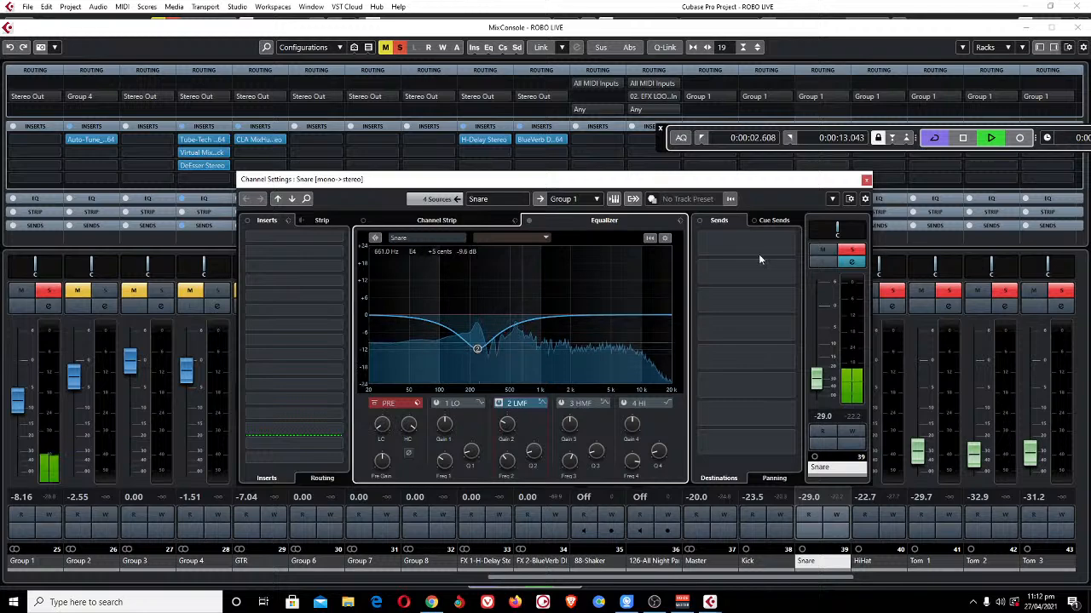
{"action": "left_click", "coordinate": [866, 179]}
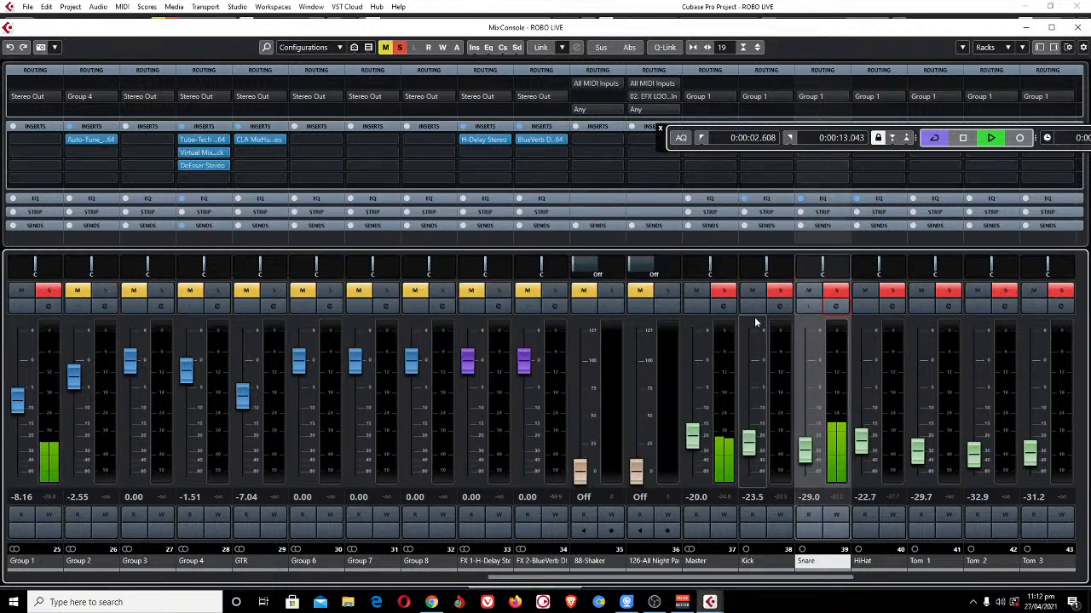
Return to the project and solo the KICK and HIHAT tracks together with SD.
{"action": "key", "text": "F3"}
{"action": "left_click", "coordinate": [152, 113]}
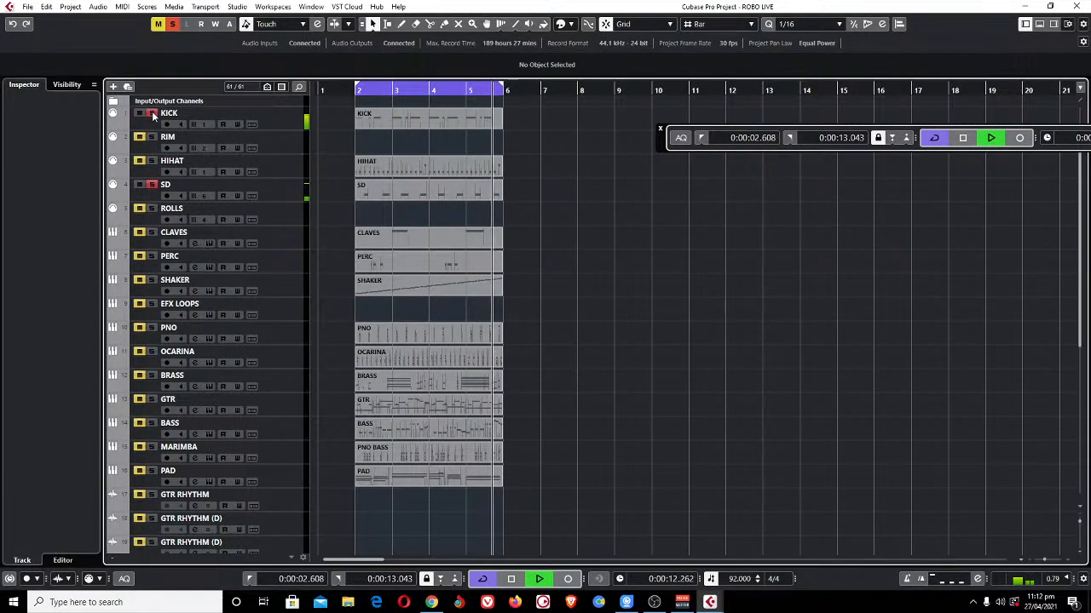
{"action": "left_click", "coordinate": [151, 161]}
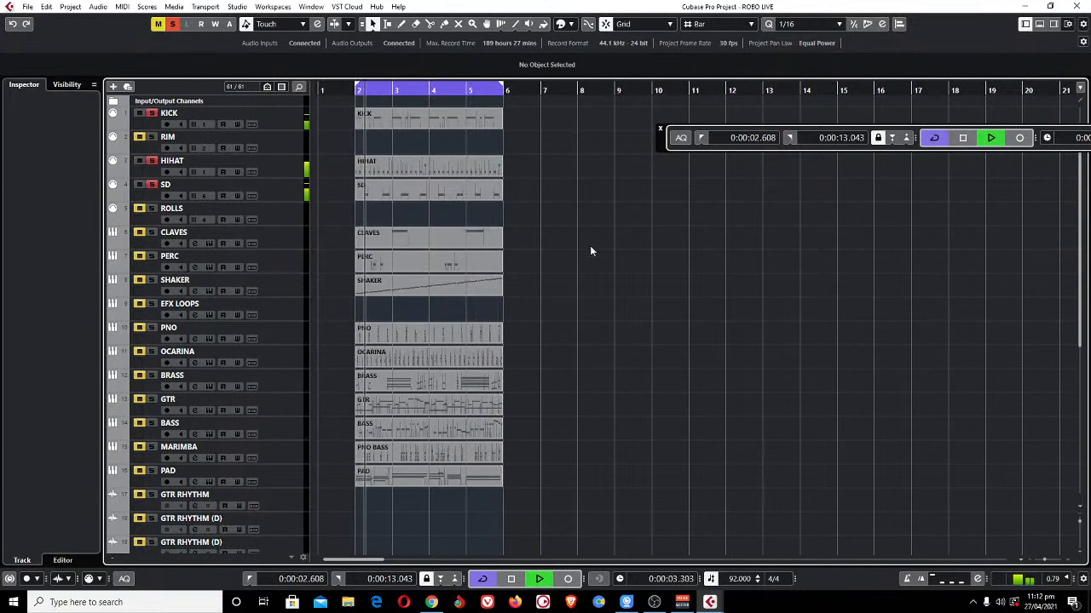
{"action": "left_click", "coordinate": [151, 184]}
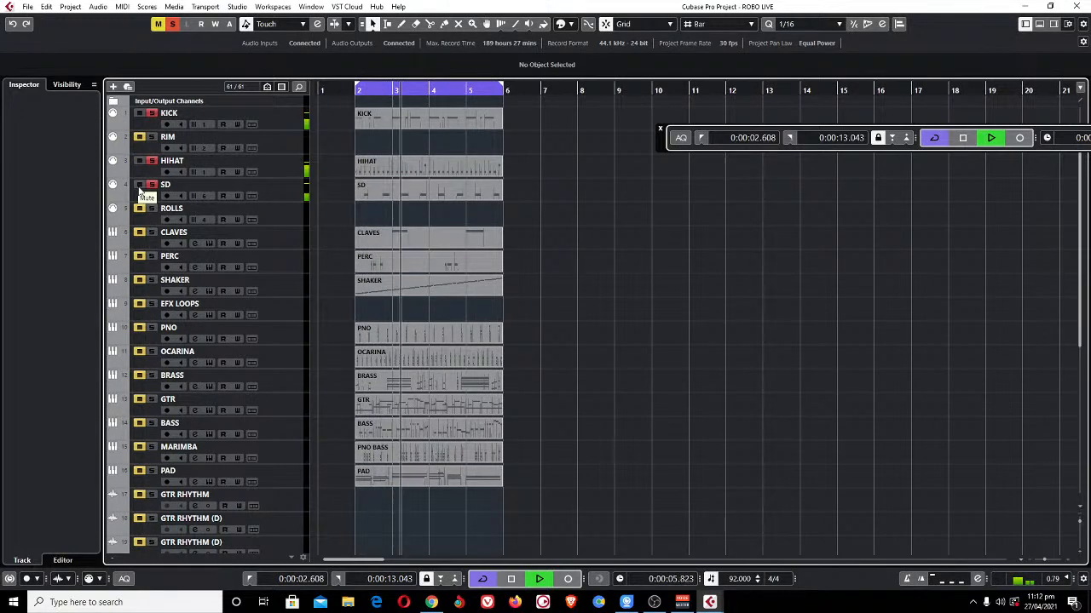
Go back to the mixer, check the Snare channel's equalizer against the kick and hi-hat, and close its settings.
{"action": "key", "text": "F3"}
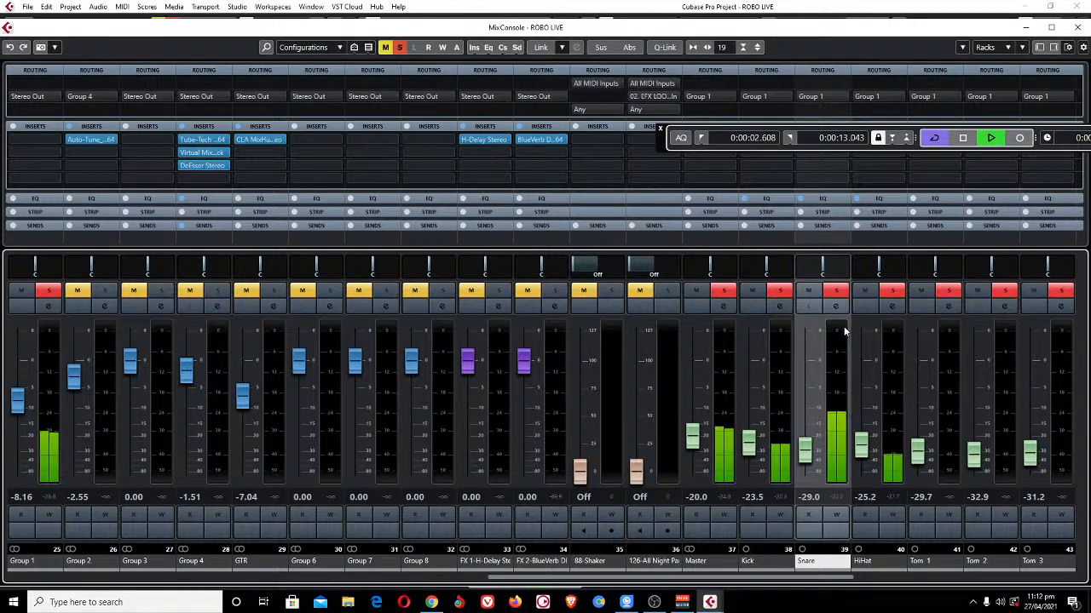
{"action": "left_click", "coordinate": [836, 305]}
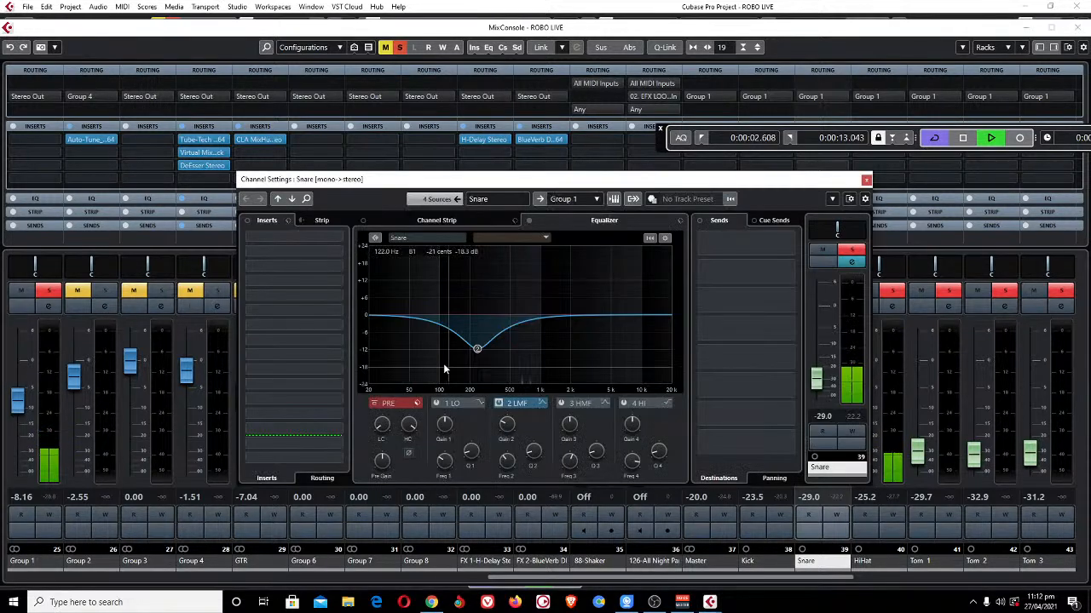
{"action": "left_click", "coordinate": [529, 221]}
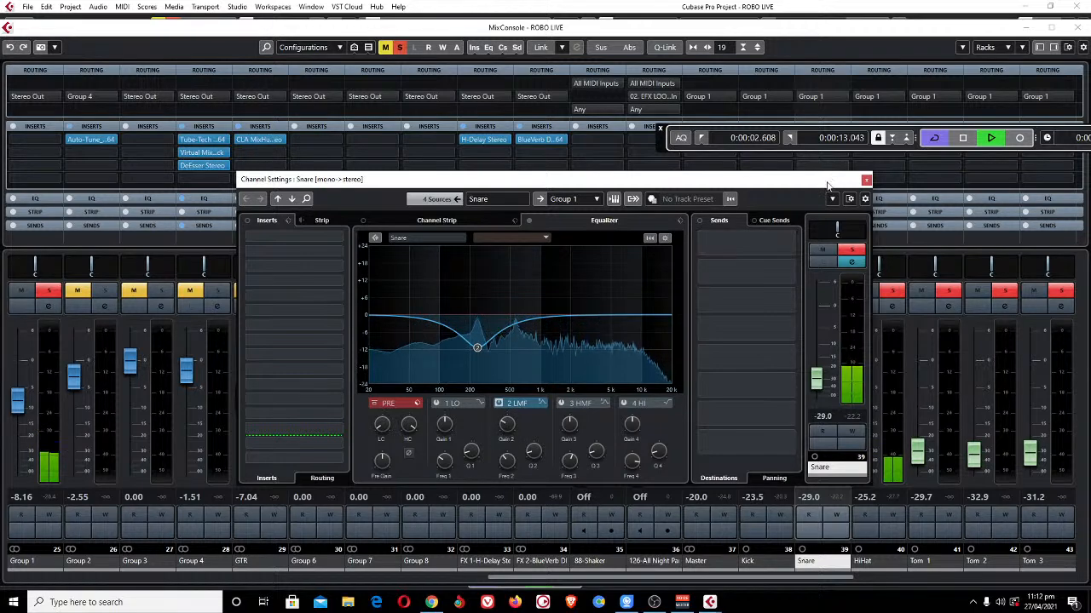
{"action": "left_click", "coordinate": [866, 181]}
Return to the project, add SHAKER to the solos and select it, then stop playback and clear all solos.
{"action": "key", "text": "F3"}
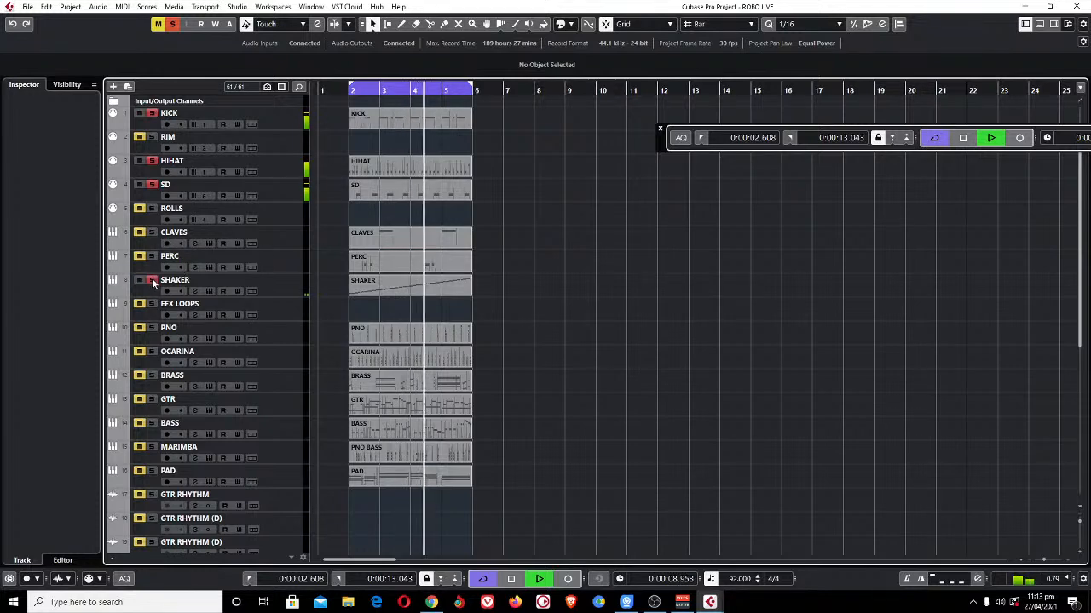
{"action": "left_click", "coordinate": [282, 288]}
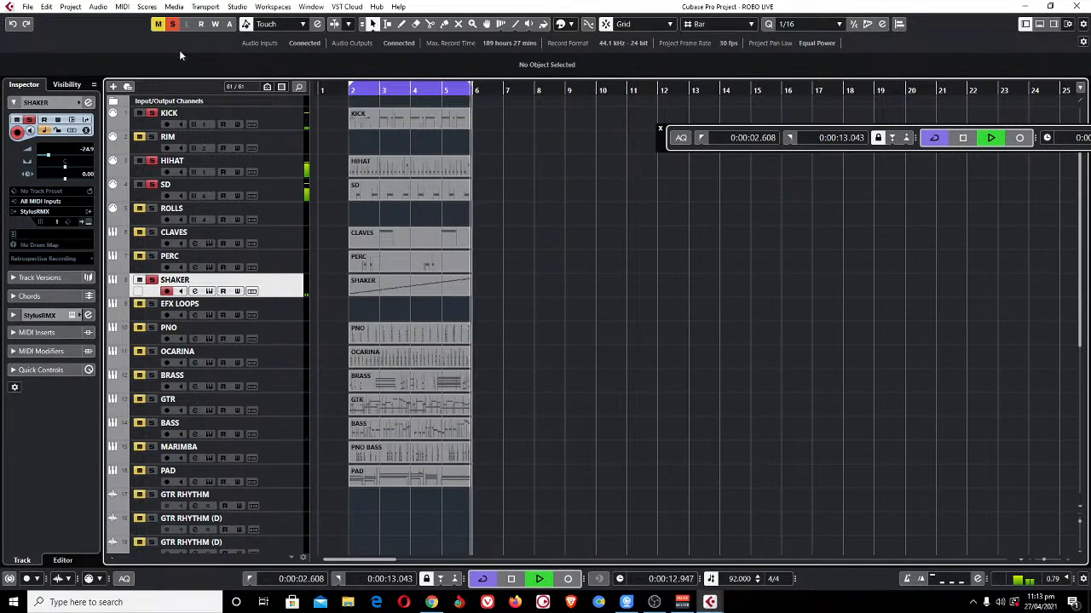
{"action": "key", "text": "space"}
{"action": "left_click", "coordinate": [172, 23]}
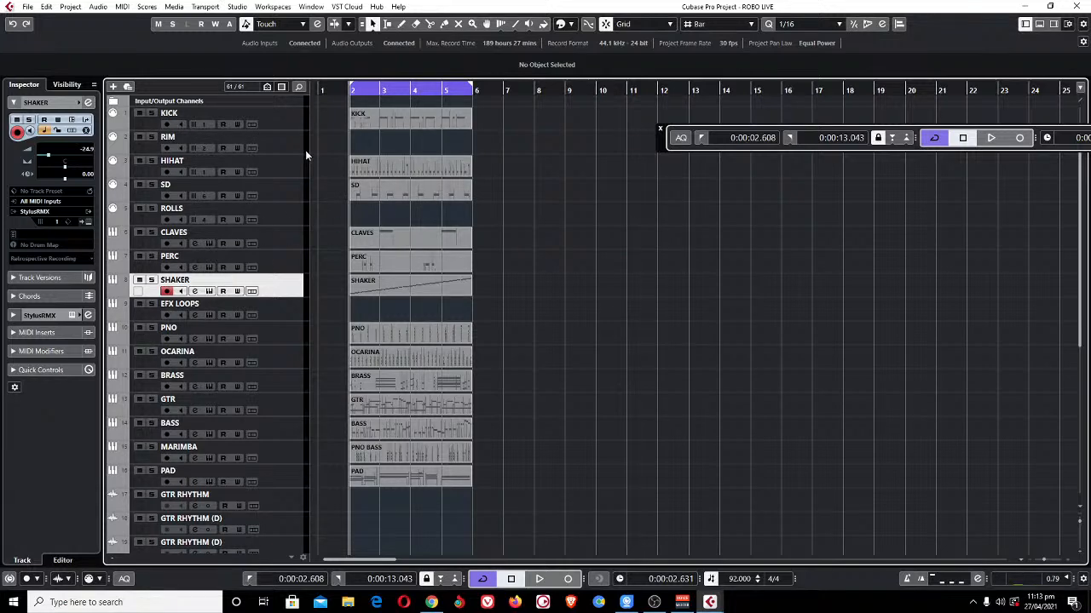
Select the RIM track and record a rim part over the looped bars 2 to 6 during playback.
{"action": "left_click", "coordinate": [286, 138]}
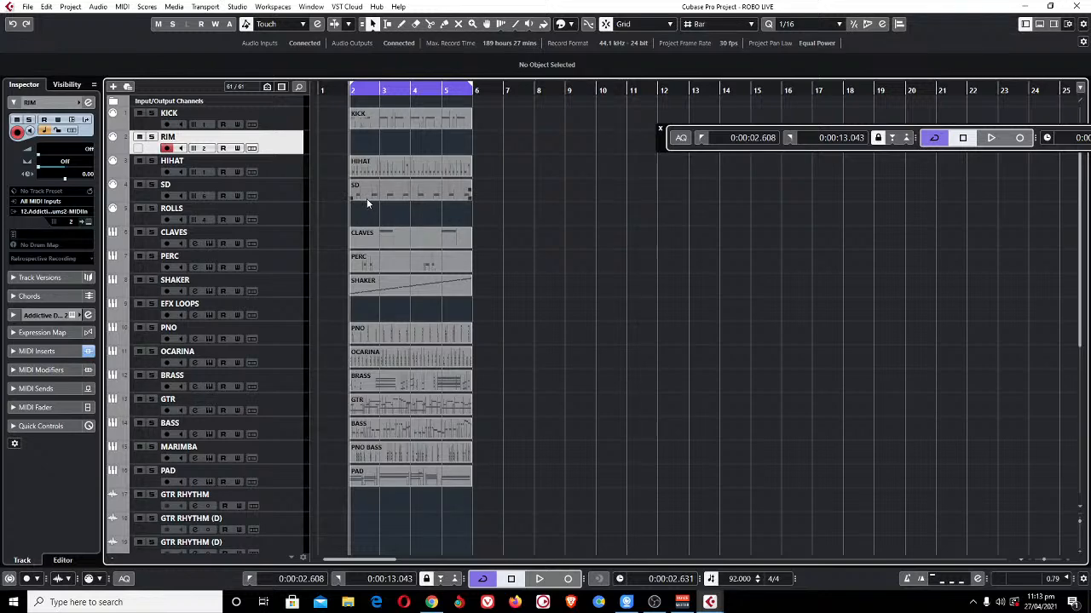
{"action": "key", "text": "space"}
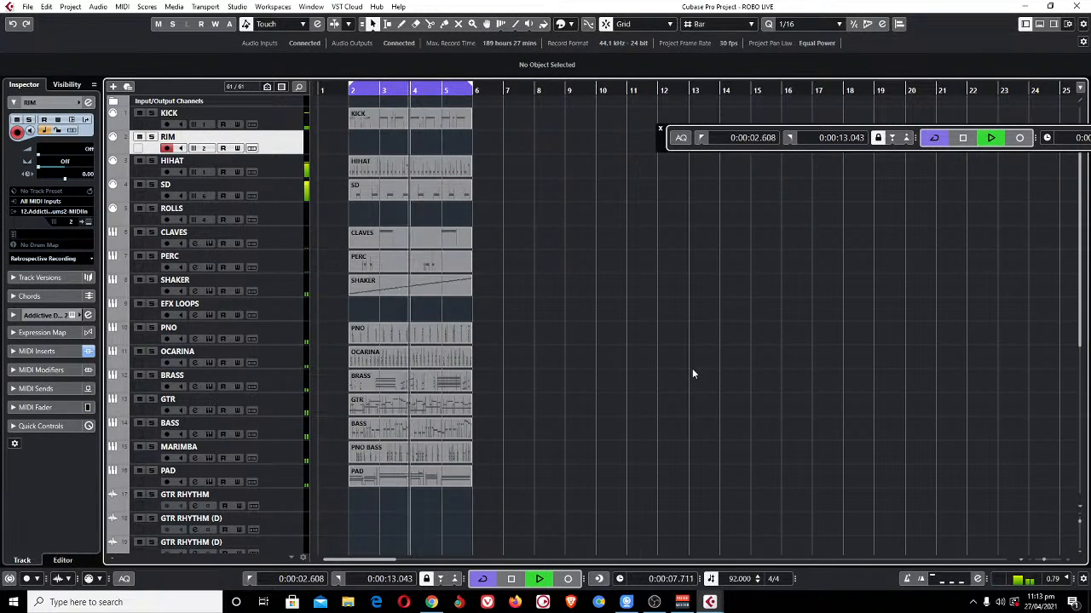
{"action": "key", "text": "KP_Multiply"}
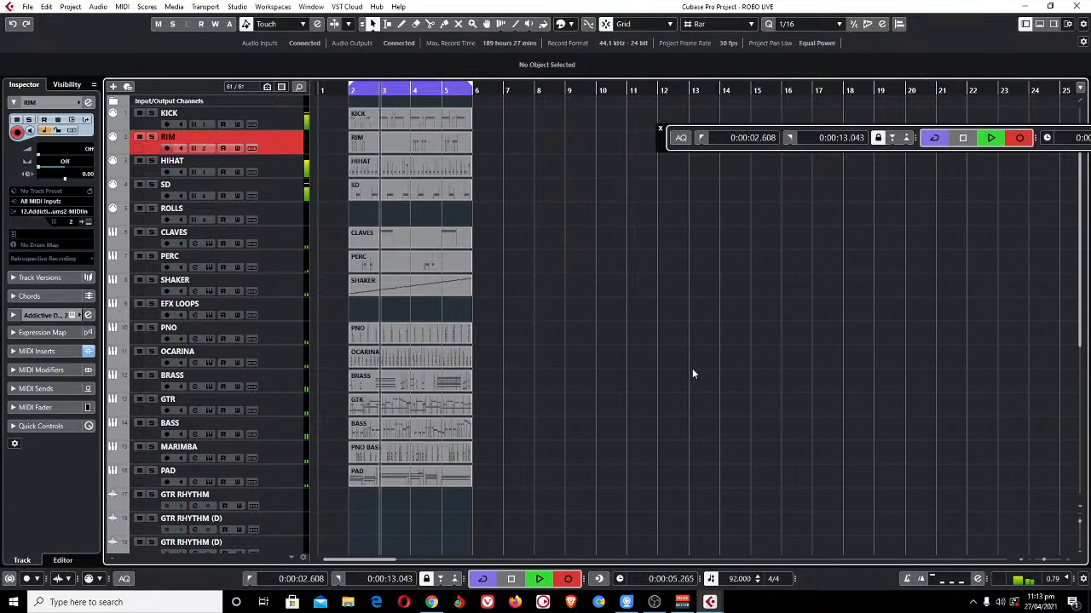
{"action": "key", "text": "KP_Multiply"}
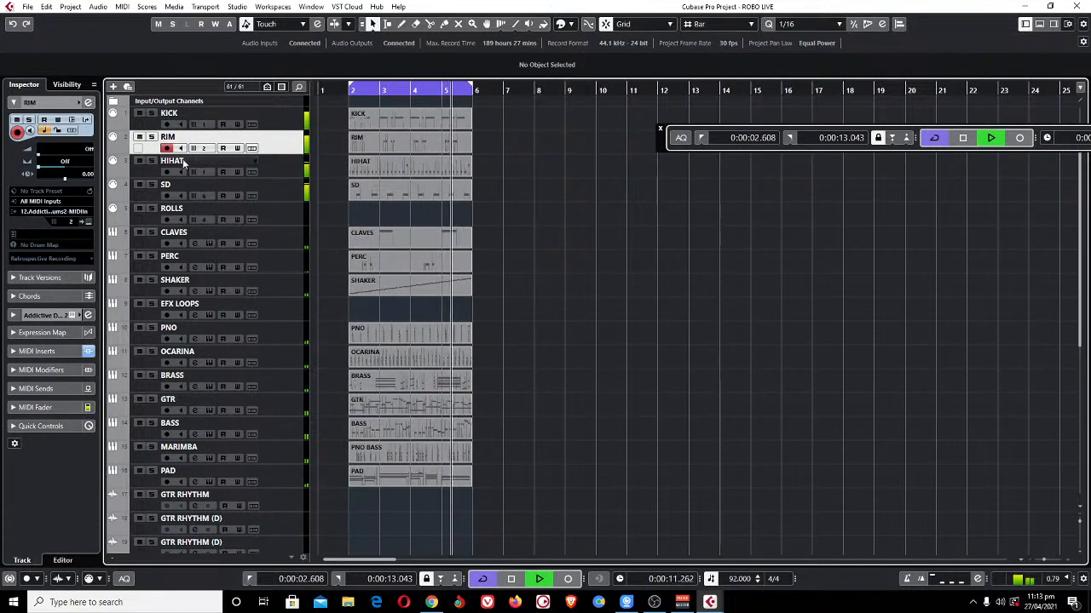
Solo RIM and try a 16T quantize note with 81 % swing in its Quantizer insert, then clear the solo.
{"action": "left_click", "coordinate": [151, 137]}
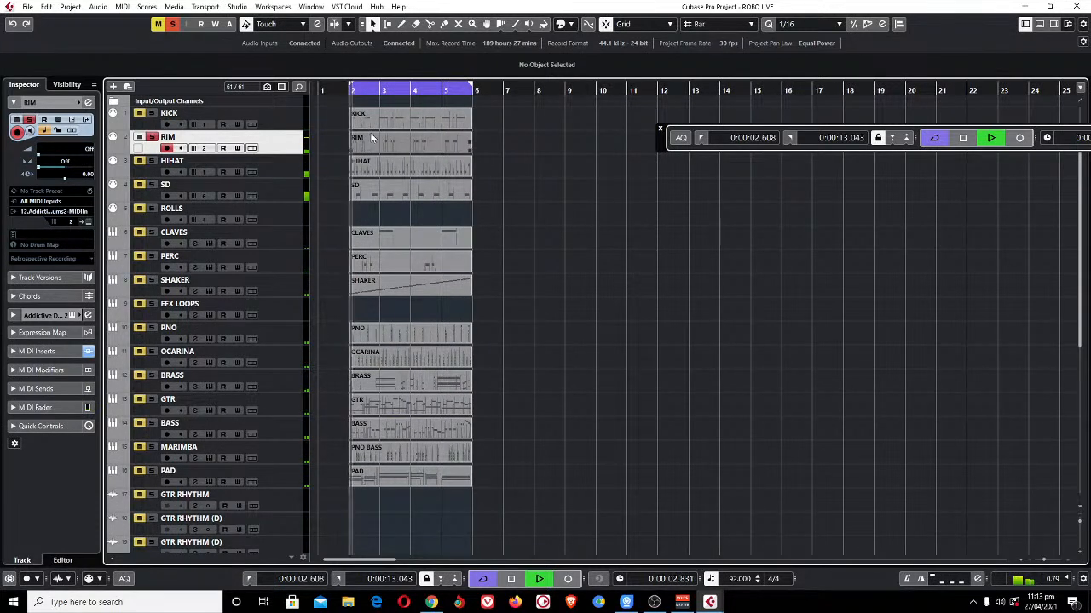
{"action": "left_click", "coordinate": [47, 350]}
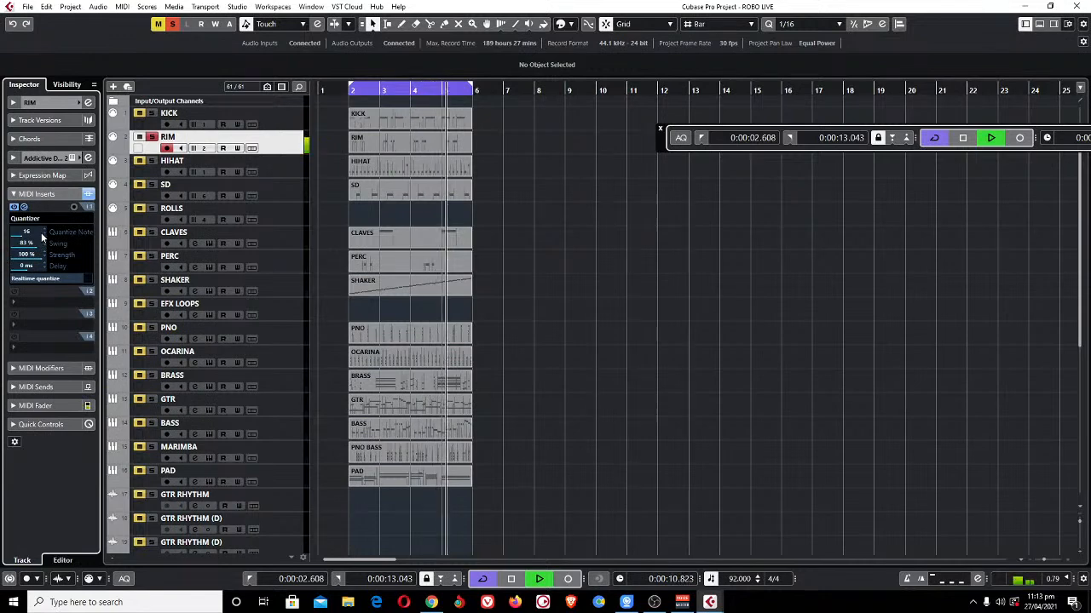
{"action": "left_click", "coordinate": [43, 234]}
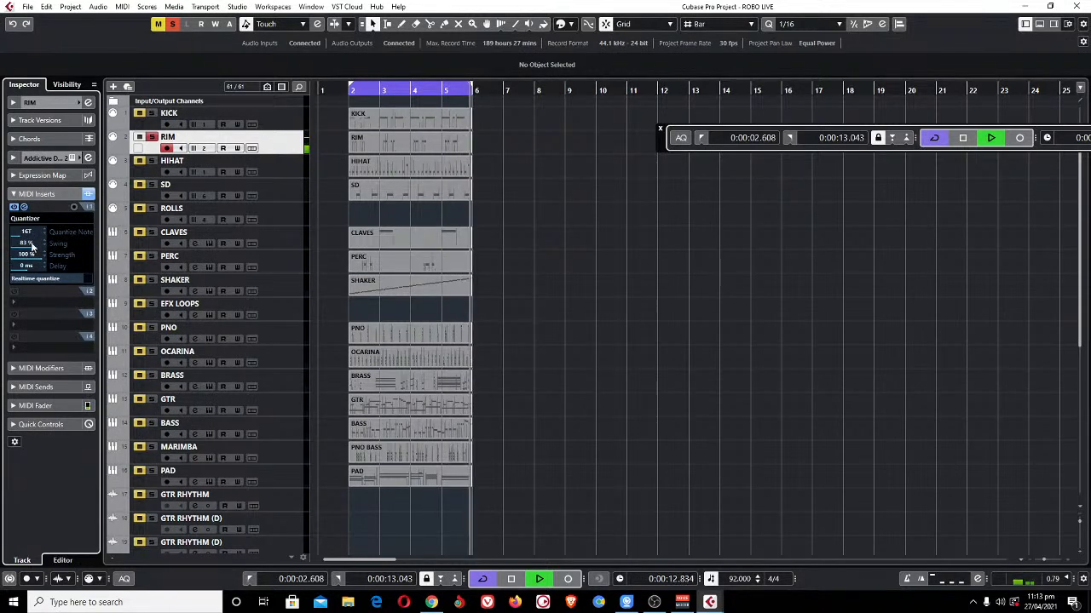
{"action": "scroll", "coordinate": [38, 242], "scroll_direction": "down", "scroll_amount": 1}
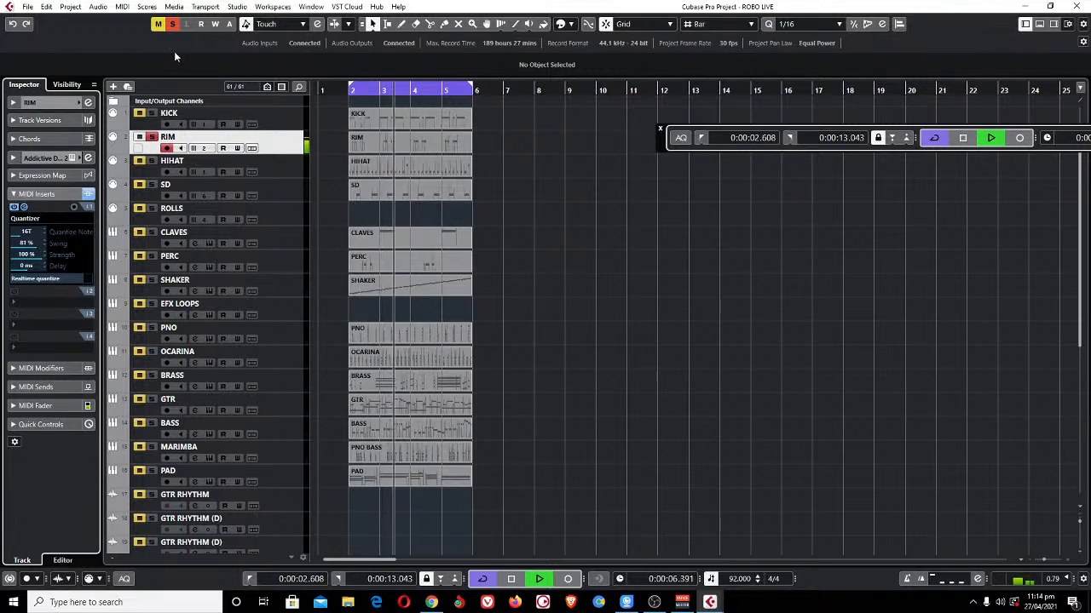
{"action": "left_click", "coordinate": [172, 23]}
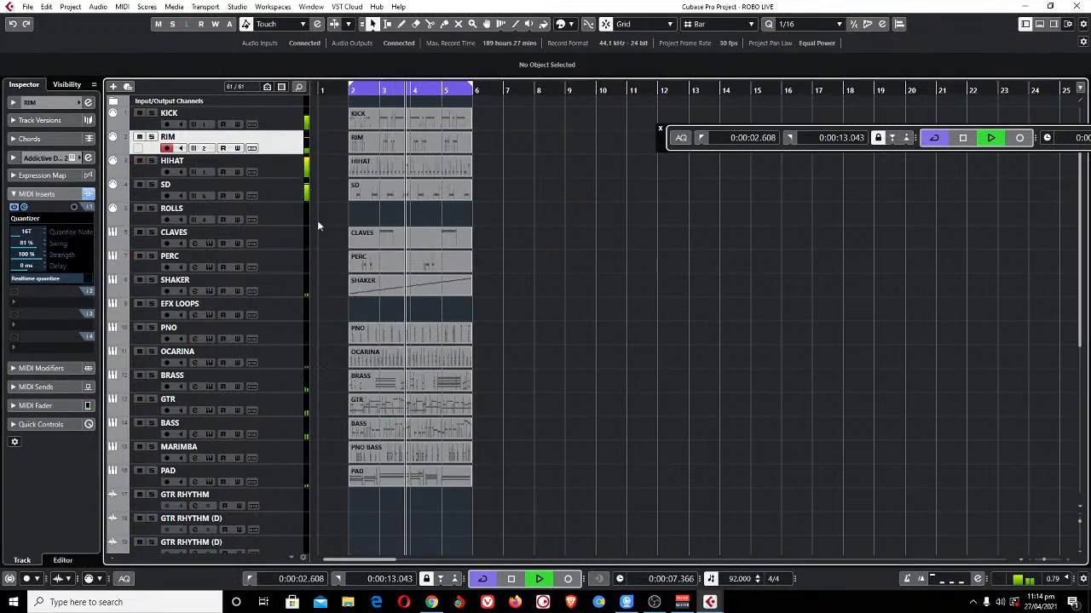
Set the RIM track's Quantizer to note value 16 with 61 % swing, return to its basic track settings and stop playback.
{"action": "left_click", "coordinate": [43, 233]}
{"action": "left_click_drag", "start_coordinate": [37, 242], "coordinate": [37, 247]}
{"action": "scroll", "coordinate": [36, 245], "scroll_direction": "down", "scroll_amount": 7}
{"action": "scroll", "coordinate": [36, 246], "scroll_direction": "up", "scroll_amount": 1}
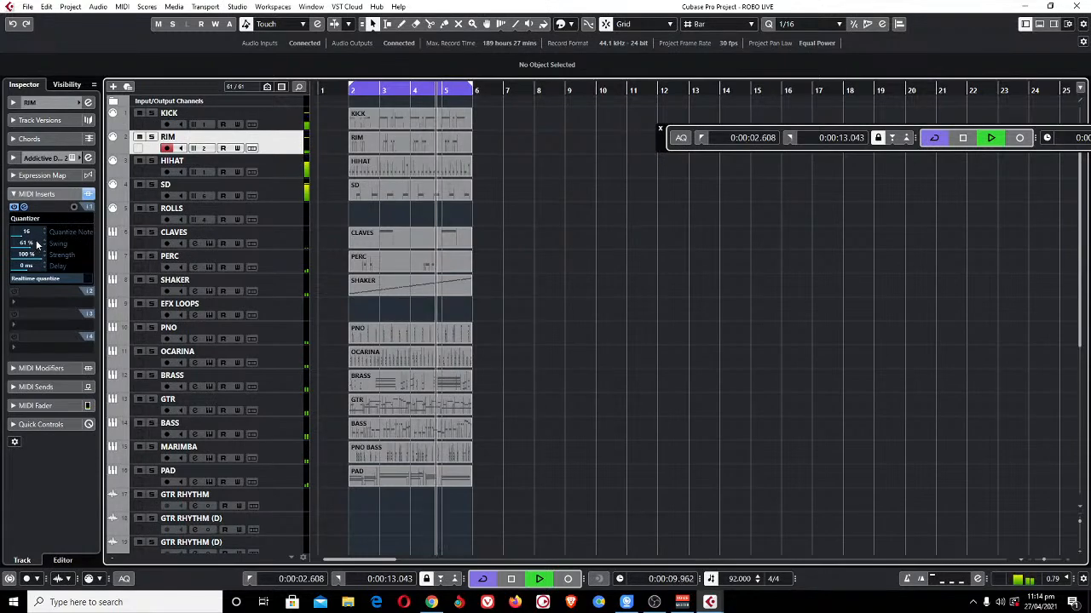
{"action": "left_click", "coordinate": [38, 102]}
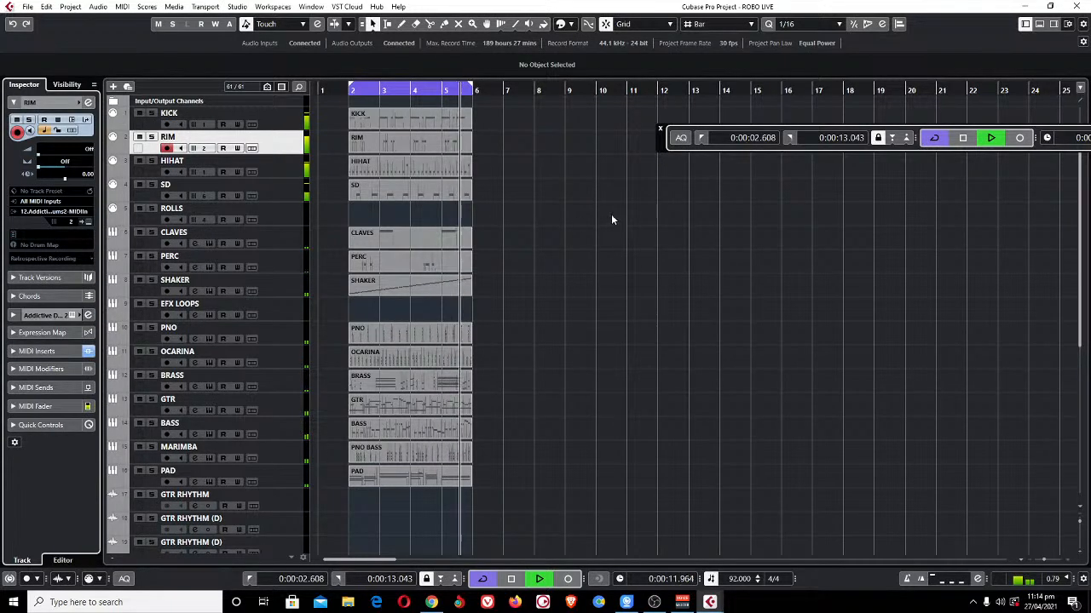
{"action": "key", "text": "space"}
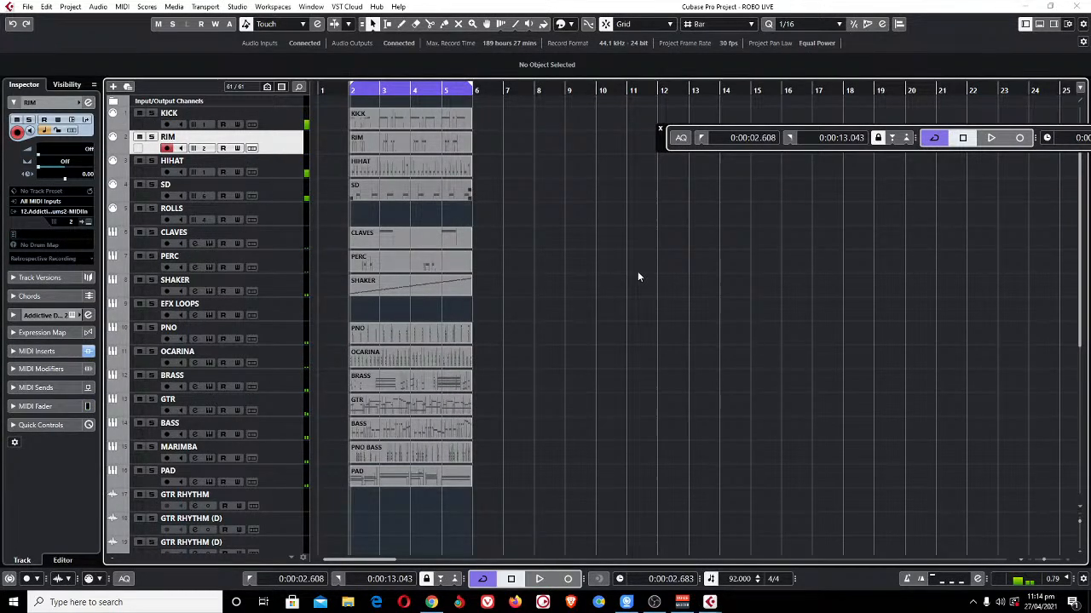
Show the drum output channels in the mixer, solo the Snare channel, start playback and open its channel settings.
{"action": "key", "text": "F3"}
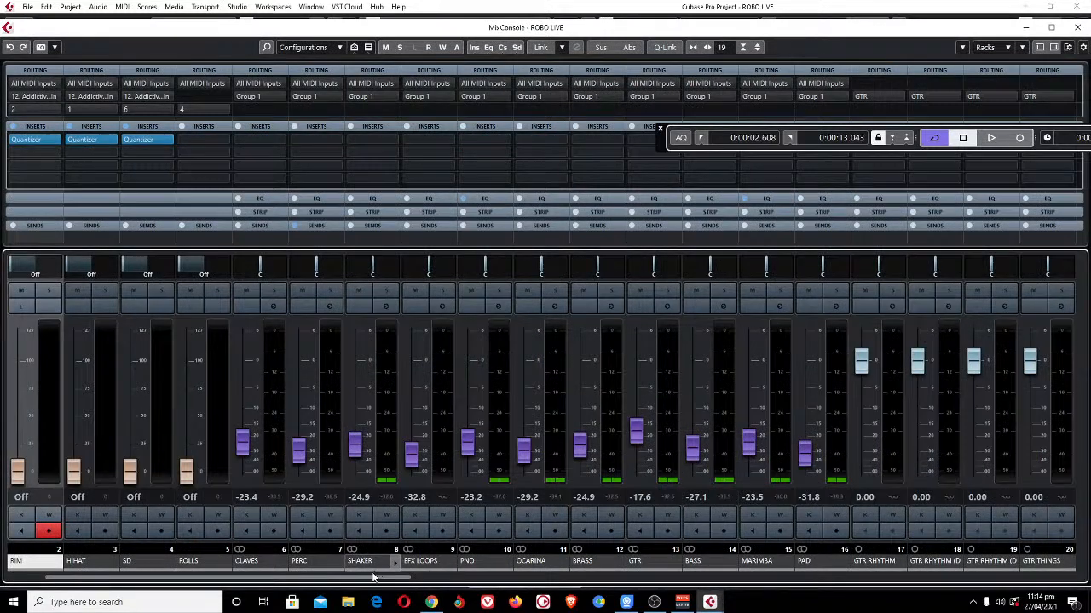
{"action": "left_click_drag", "start_coordinate": [368, 581], "coordinate": [824, 586]}
{"action": "left_click", "coordinate": [776, 293]}
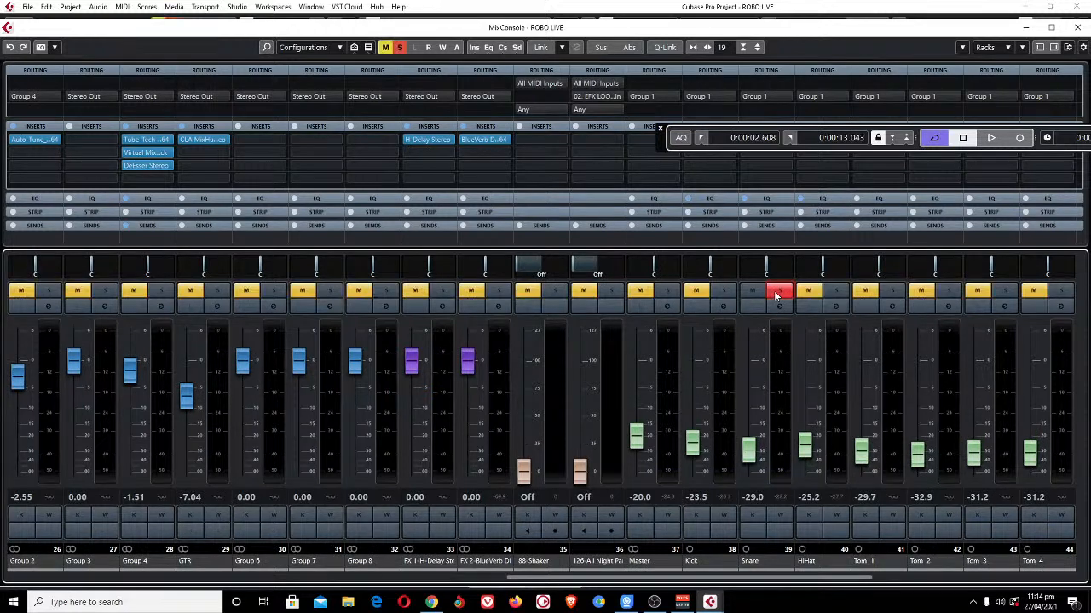
{"action": "key", "text": "space"}
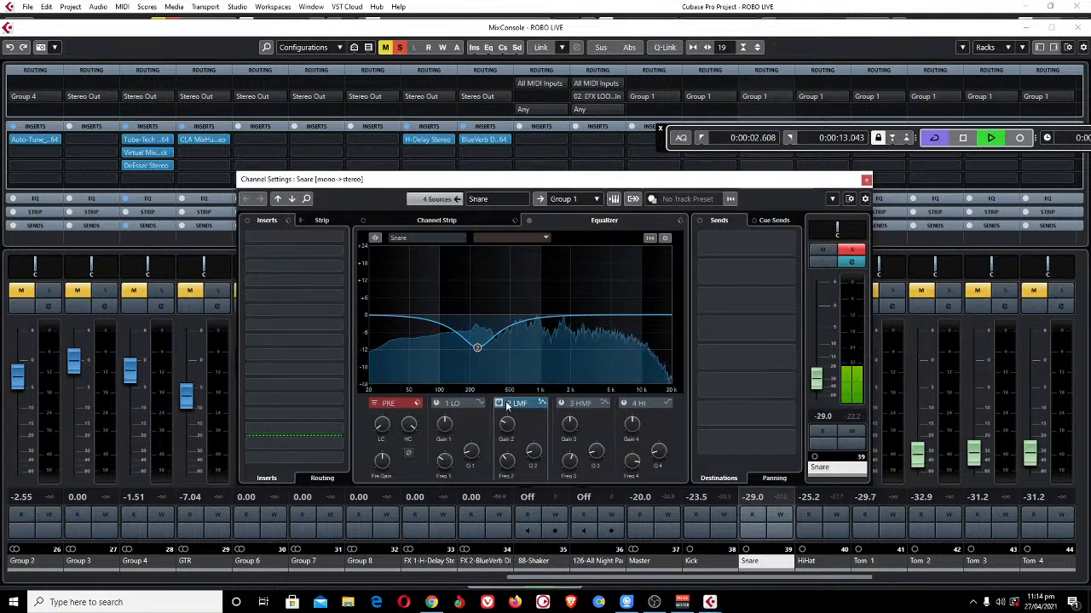
Compare the snare with equalizer band 2 off and on, turn the band into a narrow boost, and close the settings.
{"action": "left_click", "coordinate": [499, 404]}
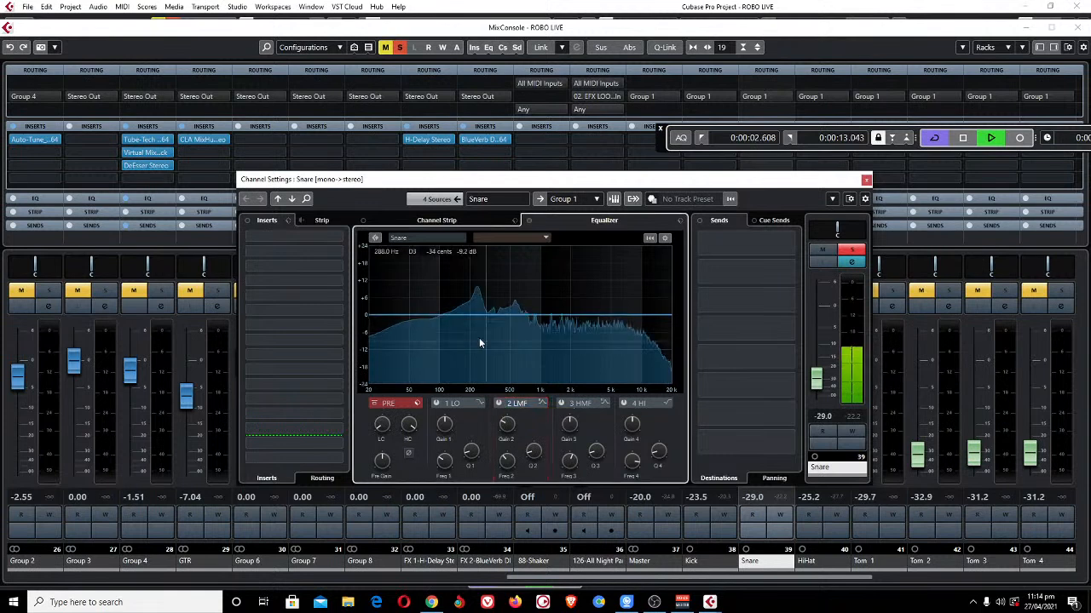
{"action": "left_click", "coordinate": [499, 403]}
{"action": "left_click_drag", "start_coordinate": [479, 354], "coordinate": [498, 290]}
{"action": "left_click_drag", "start_coordinate": [532, 453], "coordinate": [531, 418]}
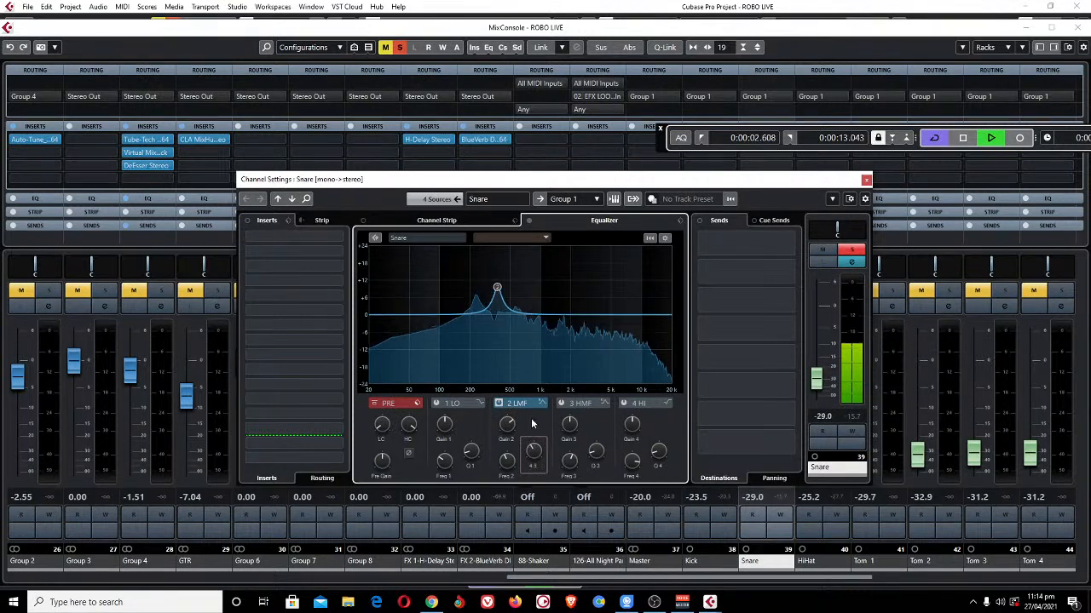
{"action": "left_click", "coordinate": [867, 180]}
Return to the project, clear all solos, solo only the RIM track, restart playback and go back to the mixer.
{"action": "key", "text": "F3"}
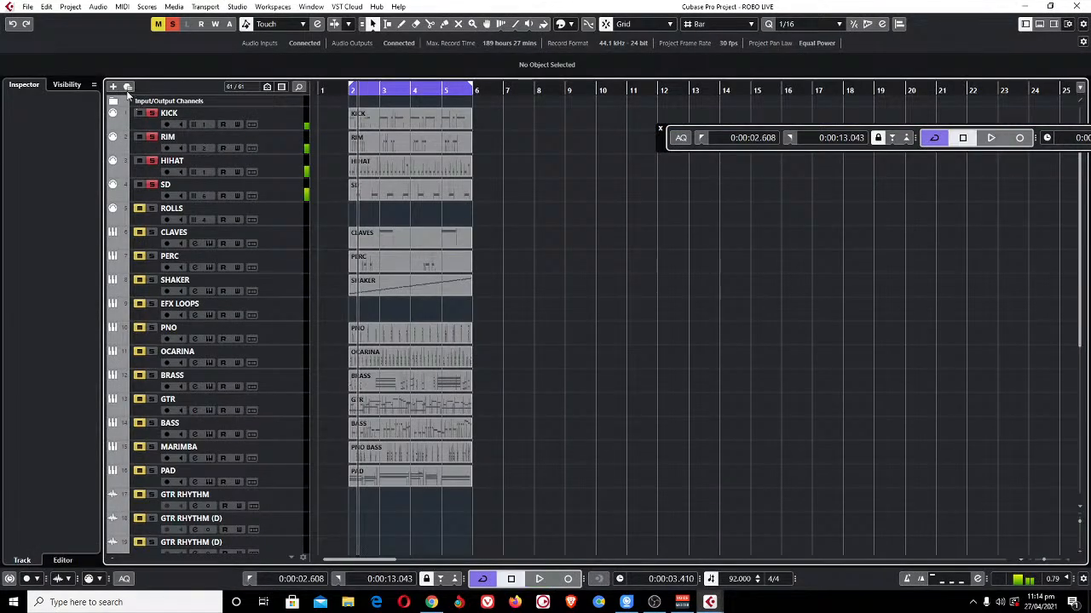
{"action": "left_click", "coordinate": [172, 24]}
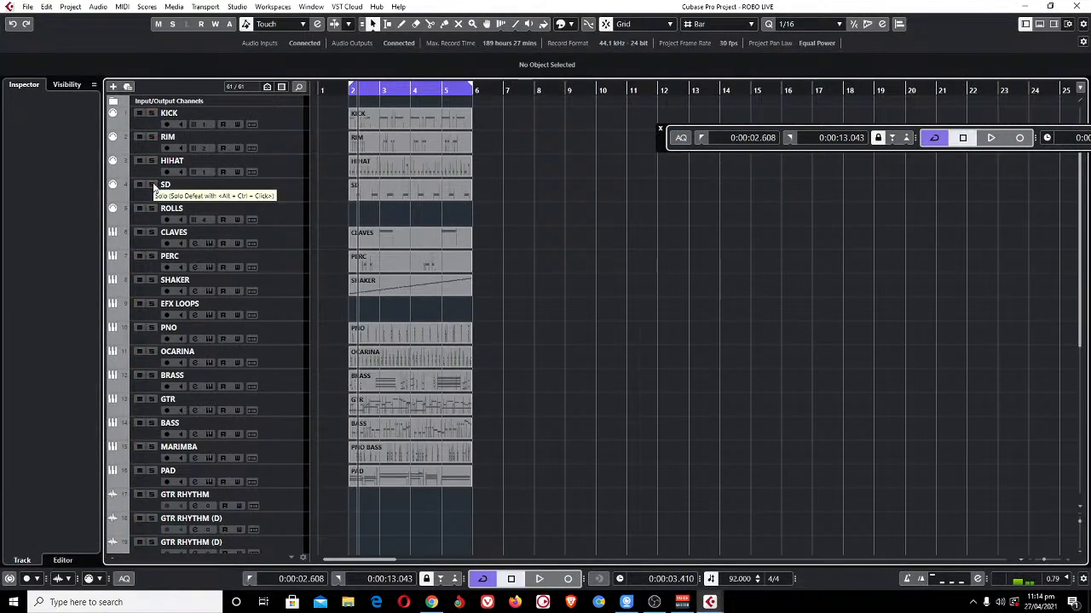
{"action": "left_click", "coordinate": [150, 137]}
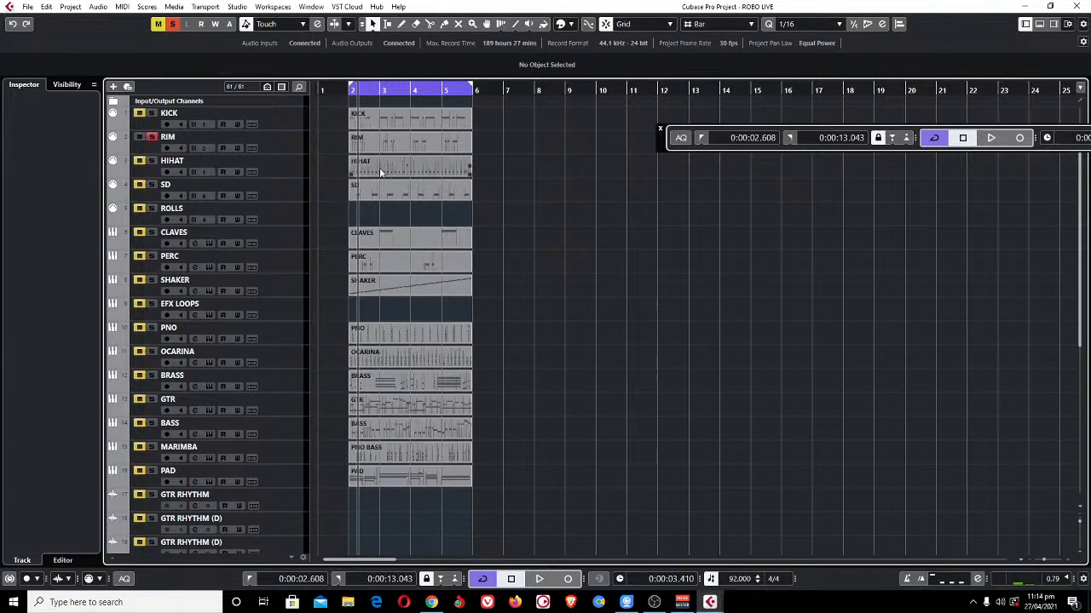
{"action": "key", "text": "space"}
{"action": "key", "text": "F3"}
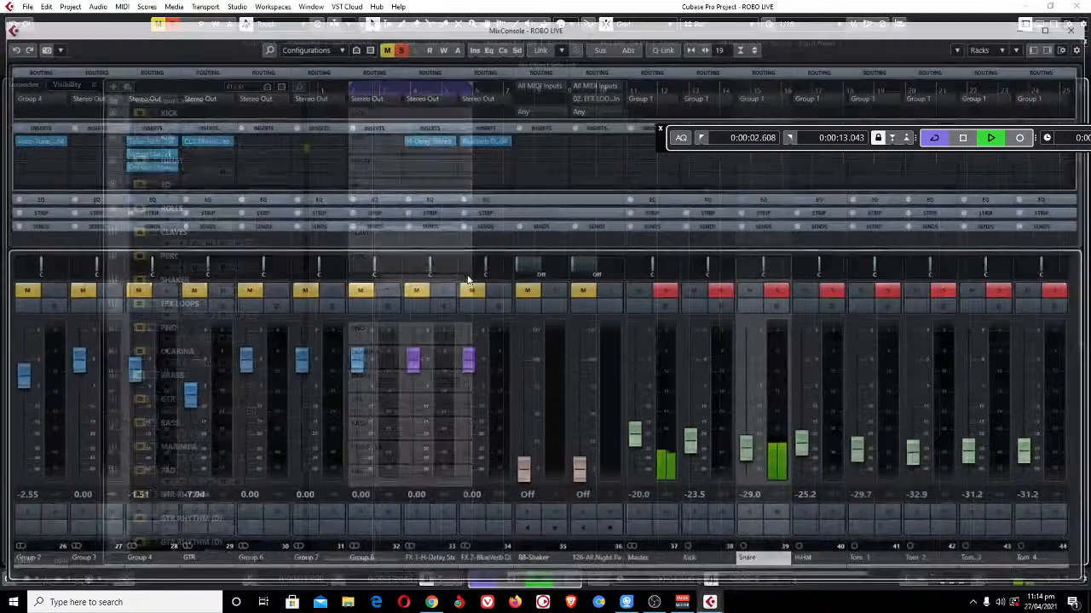
Narrow the Snare's equalizer band 2 further, sweep its boost of about 13 dB between 566 and 670 Hz, and close the channel settings.
{"action": "left_click", "coordinate": [781, 308]}
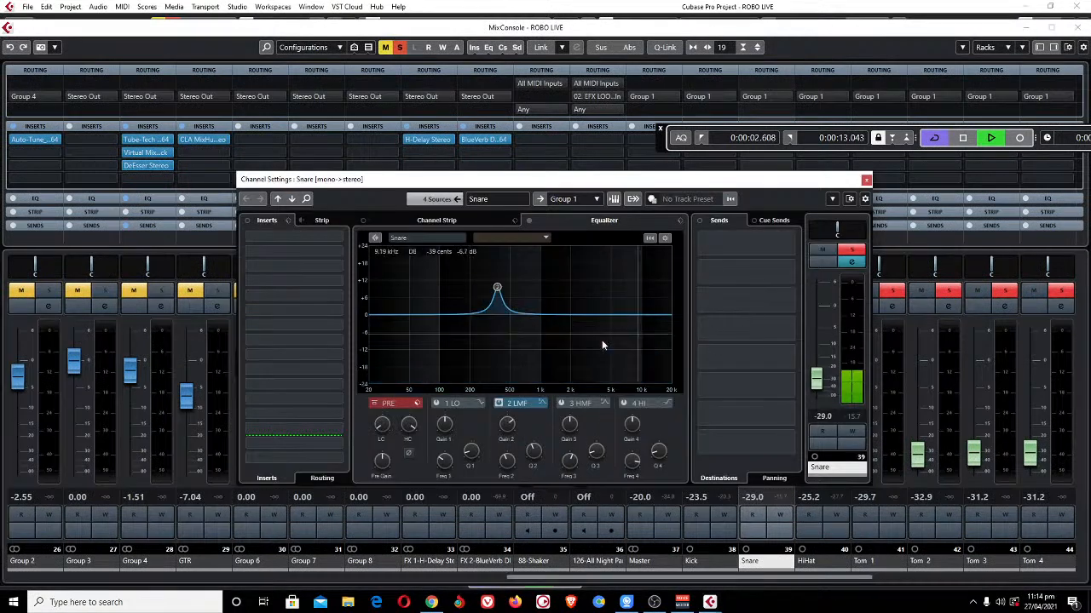
{"action": "left_click_drag", "start_coordinate": [537, 449], "coordinate": [534, 406]}
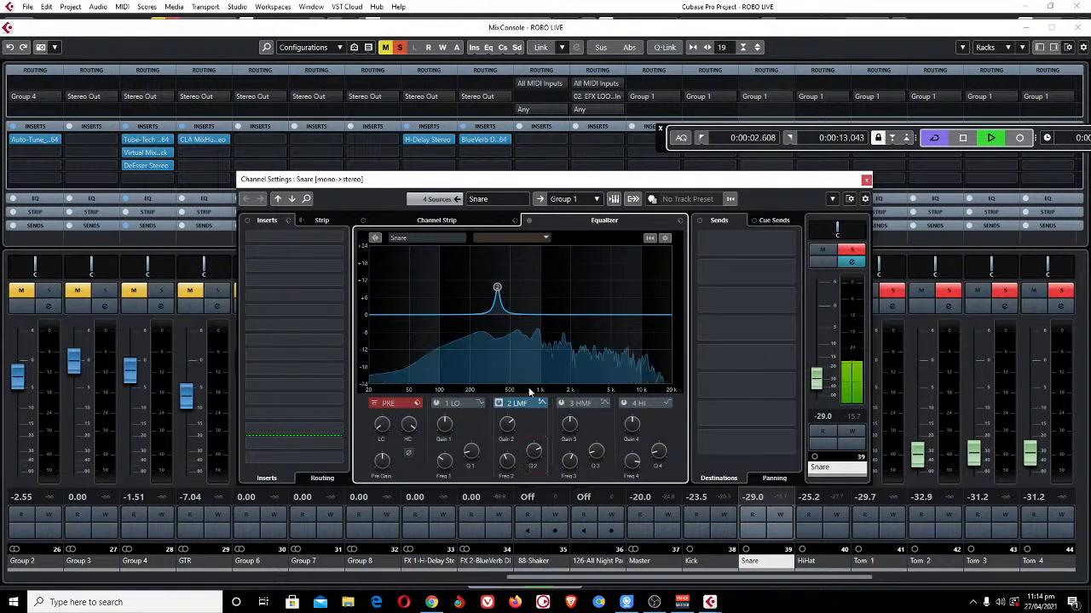
{"action": "left_click_drag", "start_coordinate": [497, 288], "coordinate": [512, 279]}
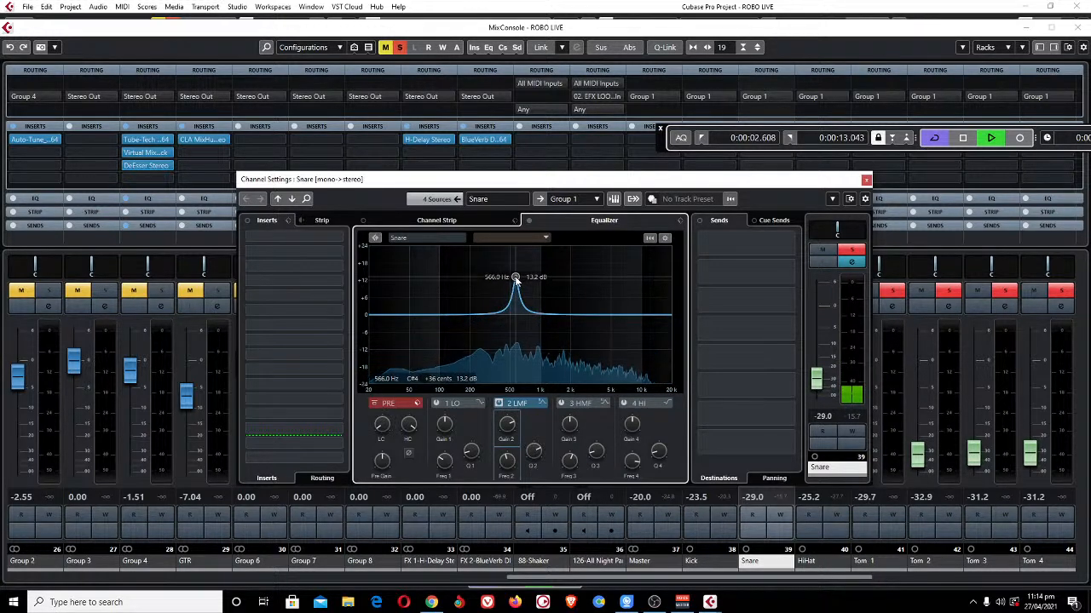
{"action": "left_click_drag", "start_coordinate": [517, 279], "coordinate": [512, 281]}
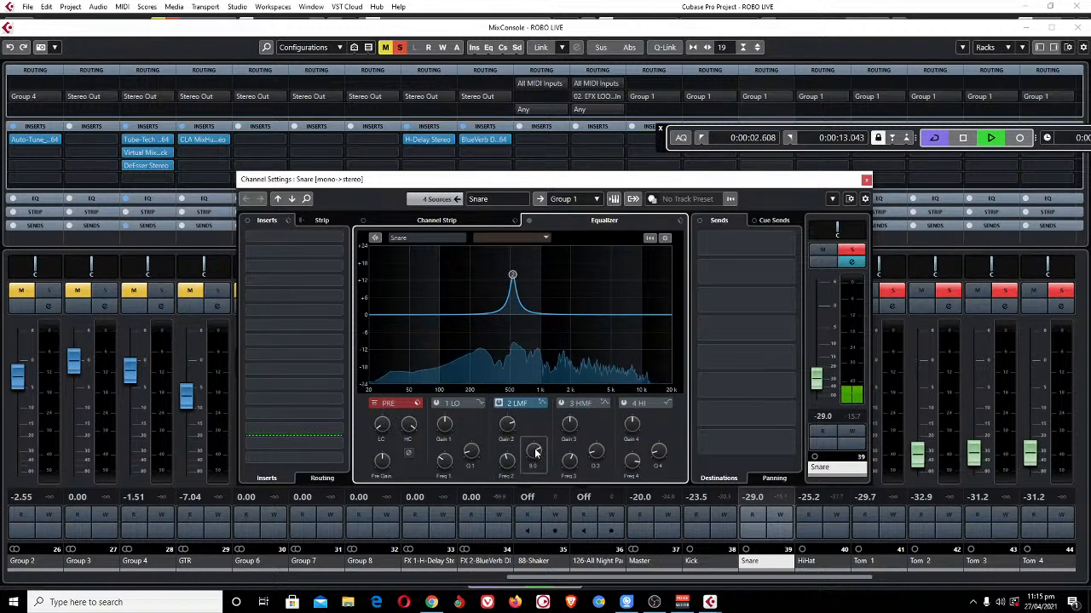
{"action": "left_click_drag", "start_coordinate": [511, 282], "coordinate": [525, 282]}
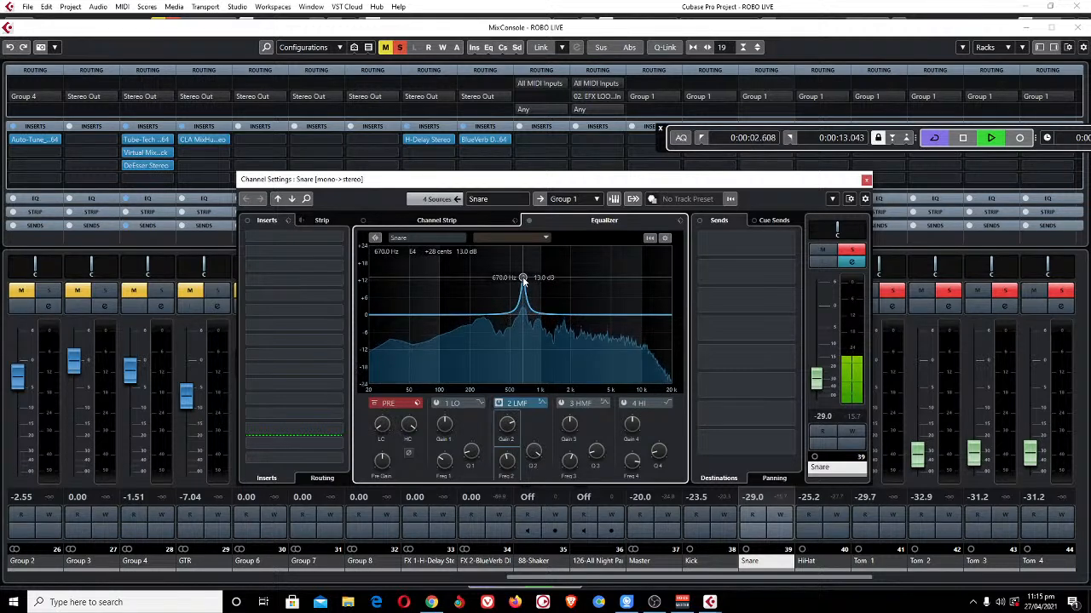
{"action": "mouse_move", "coordinate": [518, 280]}
{"action": "left_mouse_down"}
{"action": "mouse_move", "coordinate": [509, 280]}
{"action": "mouse_move", "coordinate": [520, 281]}
{"action": "left_mouse_up"}
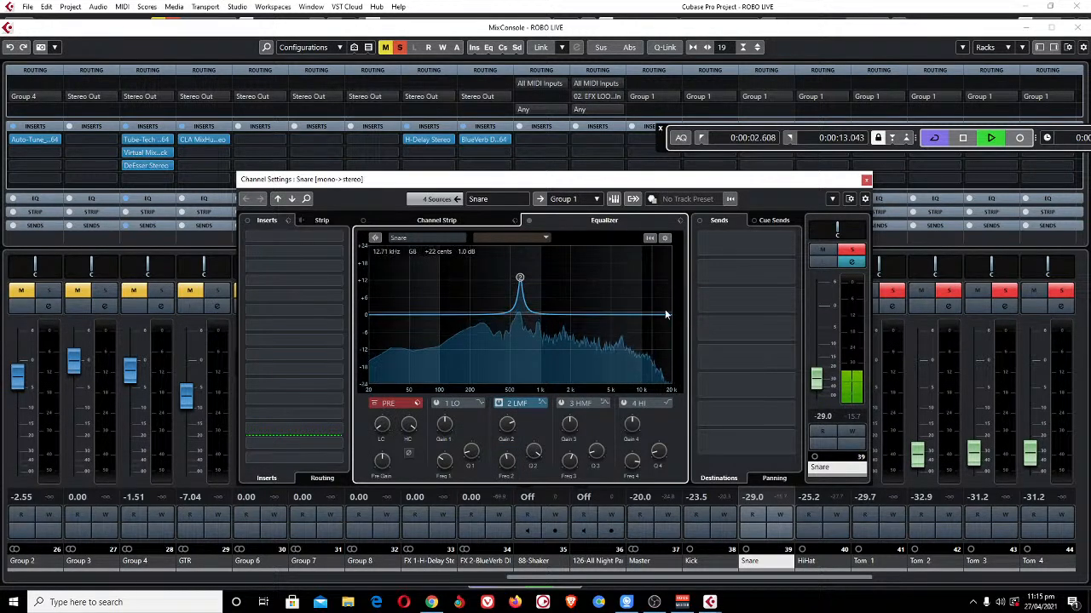
{"action": "left_click", "coordinate": [865, 181]}
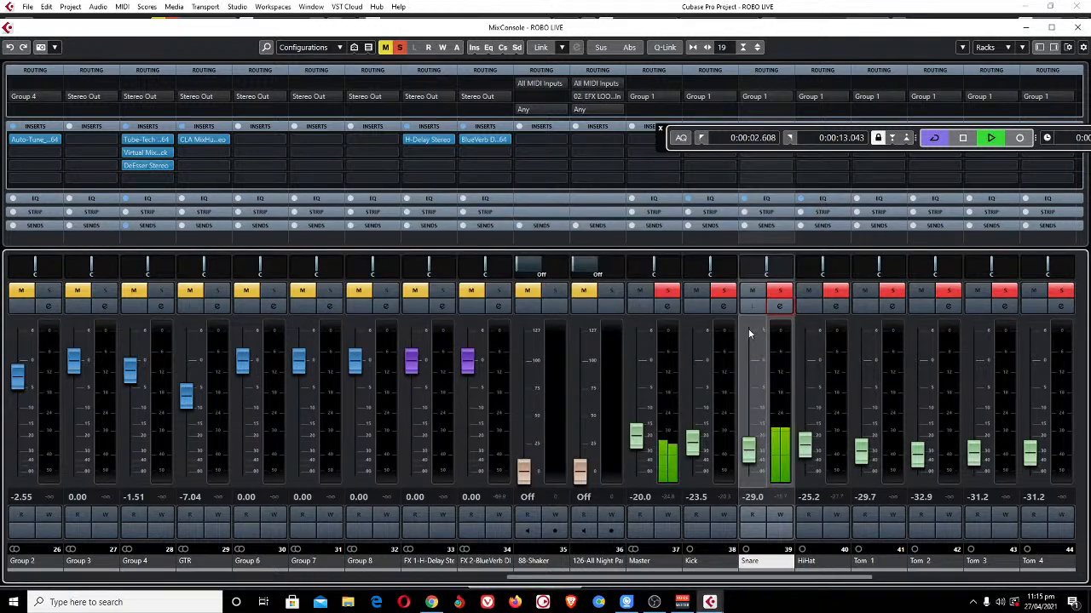
Solo the SD track alongside RIM in the project and return to the mixer.
{"action": "key", "text": "F3"}
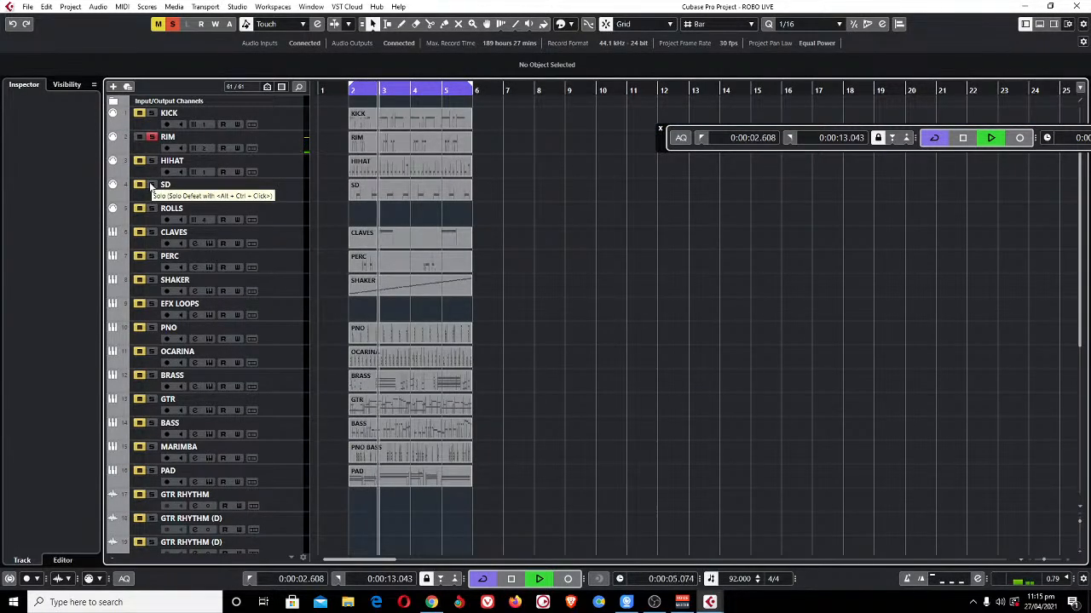
{"action": "left_click", "coordinate": [152, 185]}
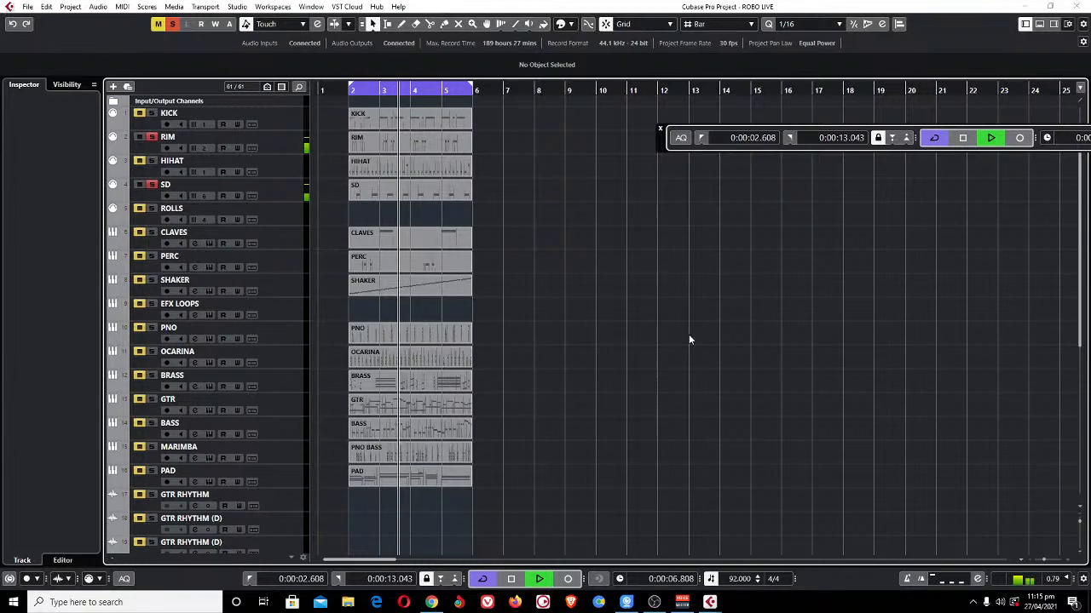
{"action": "key", "text": "F3"}
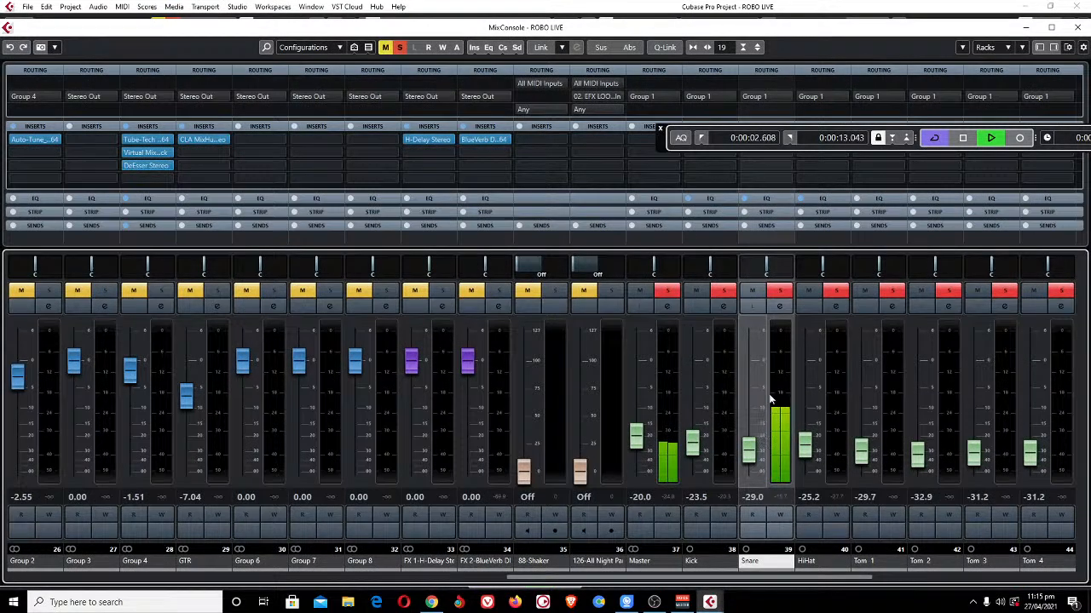
Compare the Snare with its whole equalizer bypassed and active, slightly lower the band 2 gain, and close the channel settings.
{"action": "left_click", "coordinate": [779, 306]}
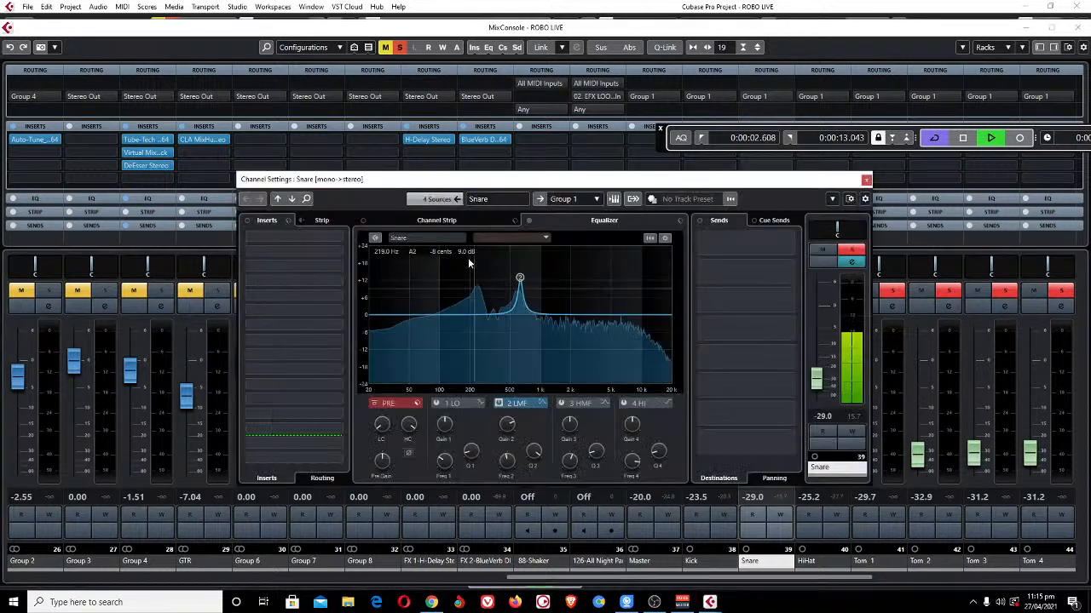
{"action": "left_click", "coordinate": [528, 221]}
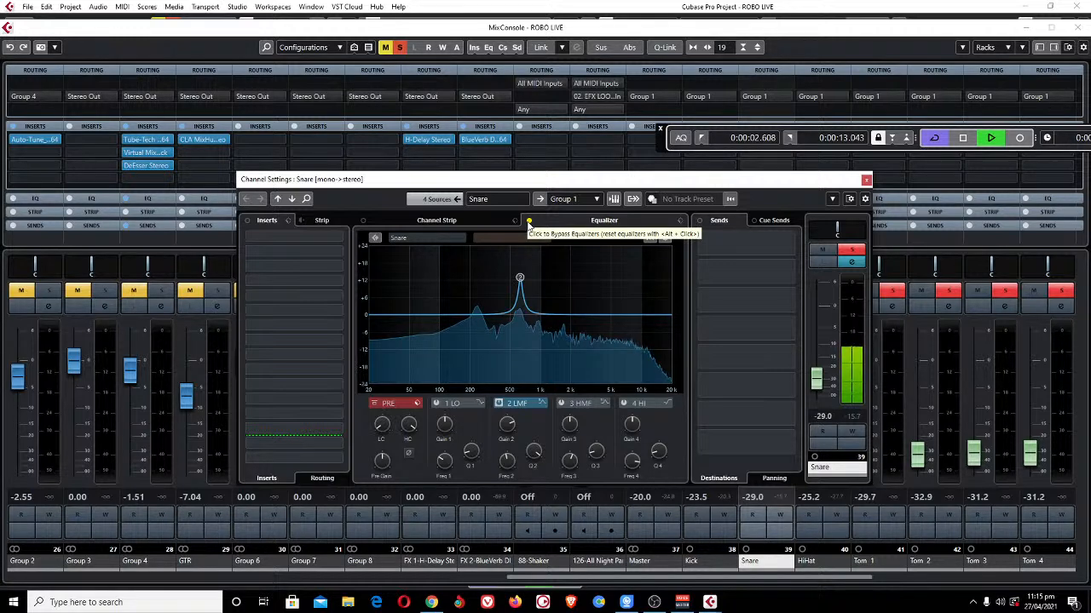
{"action": "left_click", "coordinate": [528, 222]}
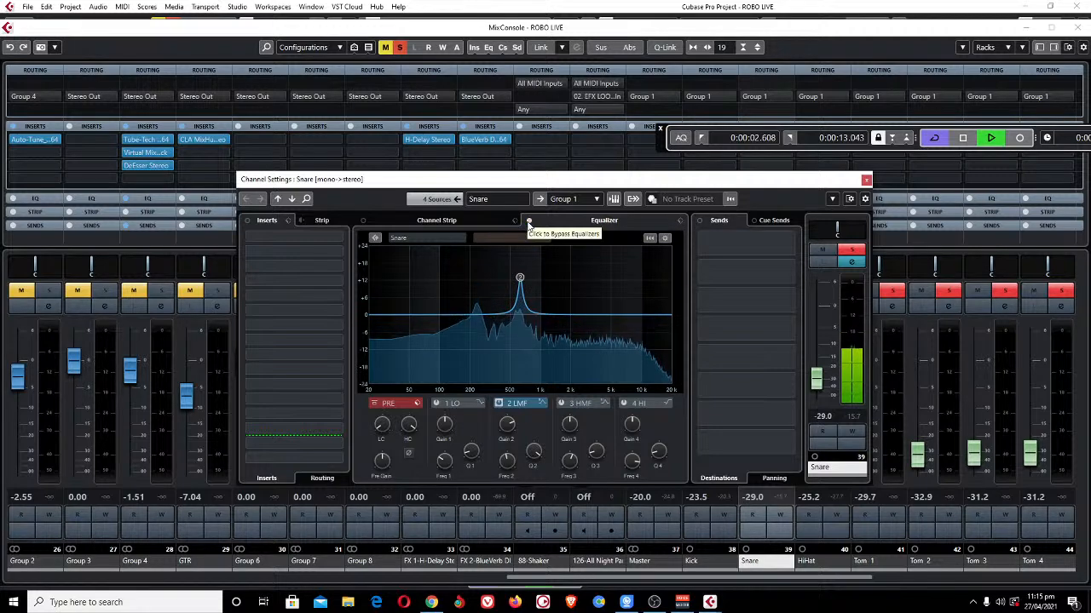
{"action": "scroll", "coordinate": [510, 426], "scroll_direction": "up", "scroll_amount": 1}
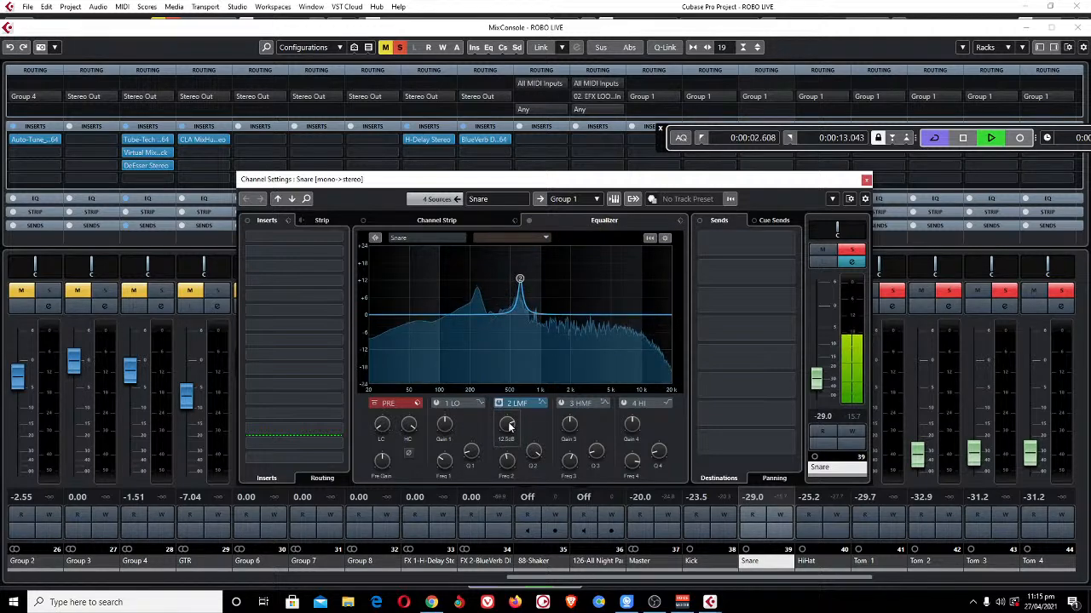
{"action": "left_click", "coordinate": [866, 180]}
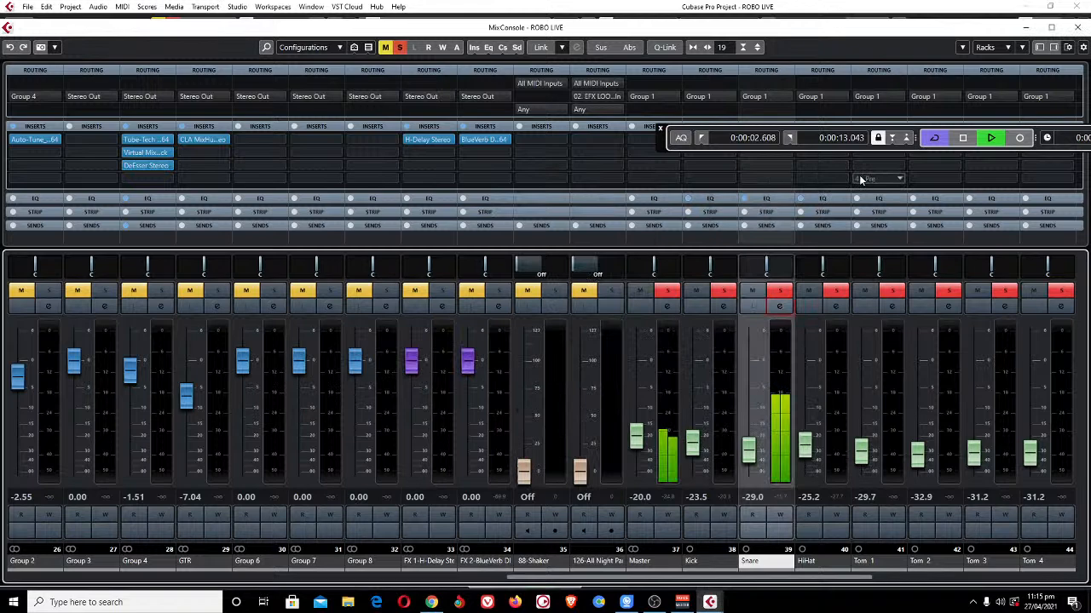
Add a gentle equalizer band 3 boost at about 3.8 kHz to the Snare channel, trim its gain slightly, and return to the project.
{"action": "left_click", "coordinate": [779, 307]}
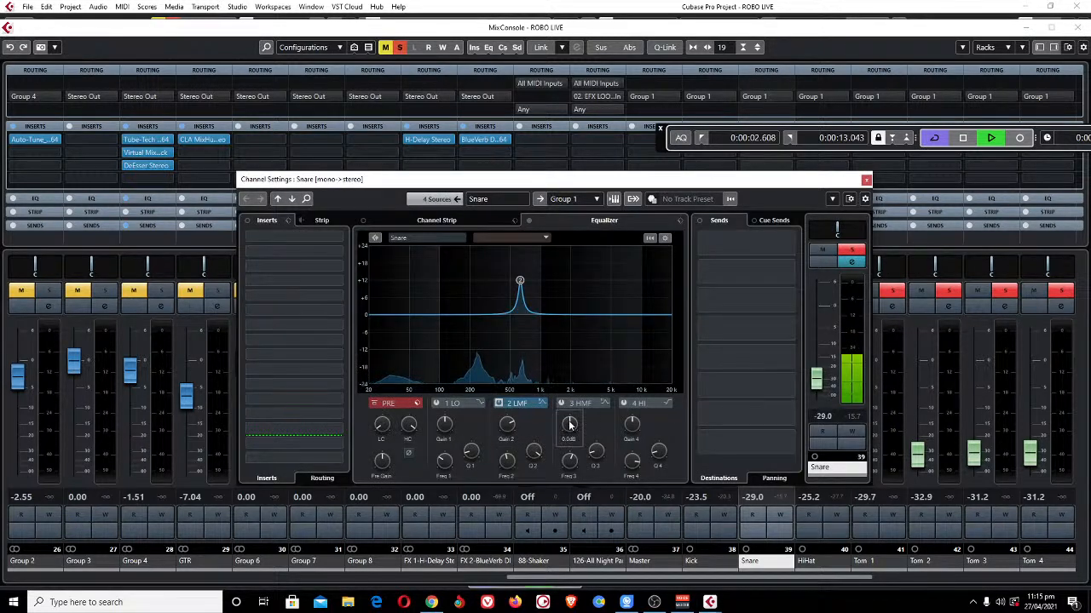
{"action": "left_click_drag", "start_coordinate": [571, 315], "coordinate": [600, 309]}
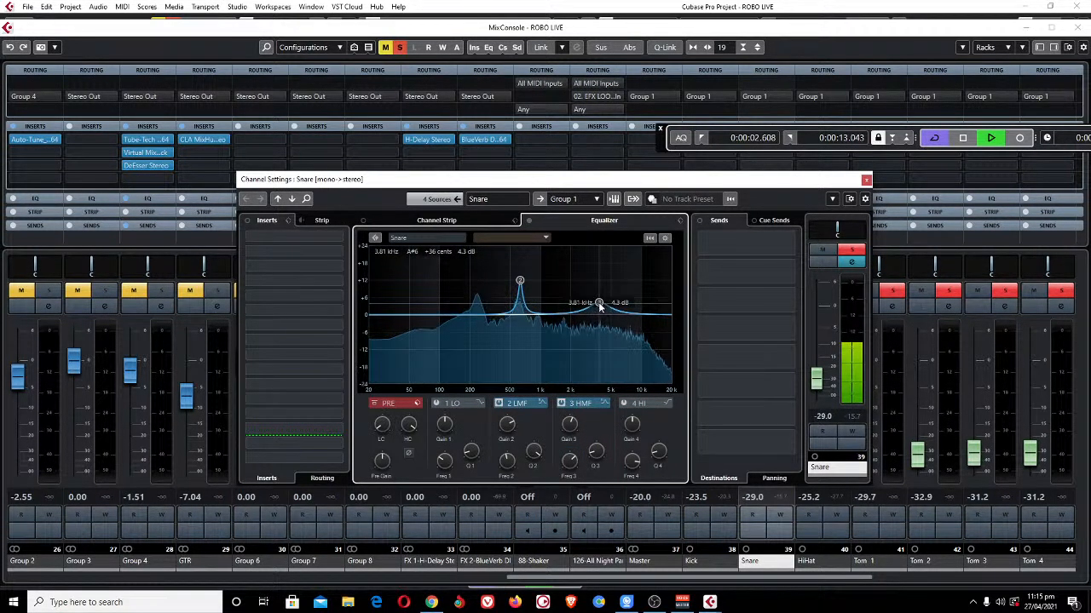
{"action": "scroll", "coordinate": [569, 424], "scroll_direction": "down", "scroll_amount": 2}
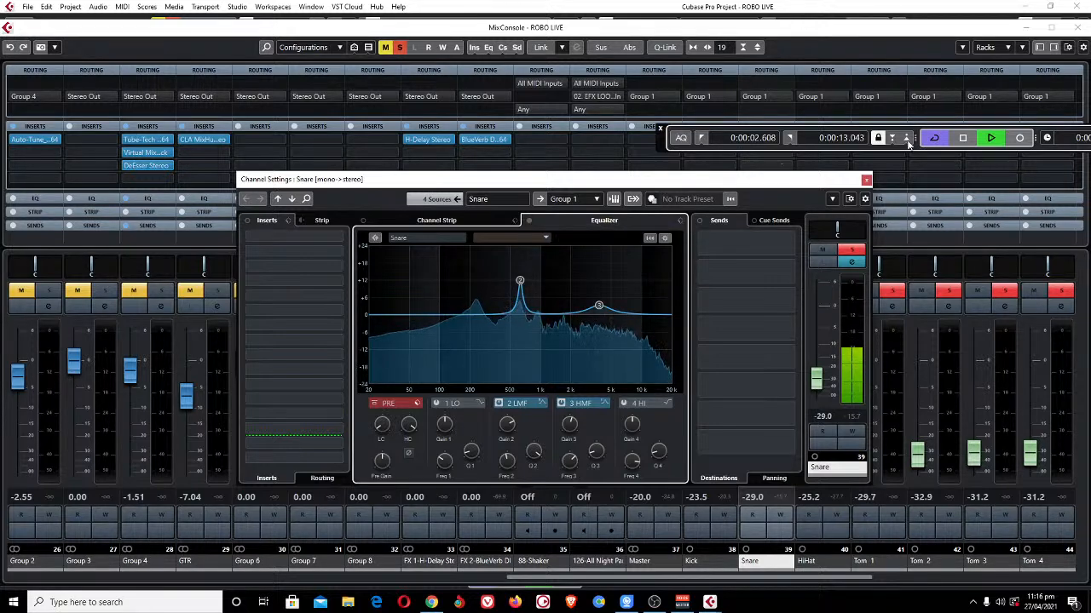
{"action": "left_click", "coordinate": [865, 181]}
{"action": "key", "text": "F3"}
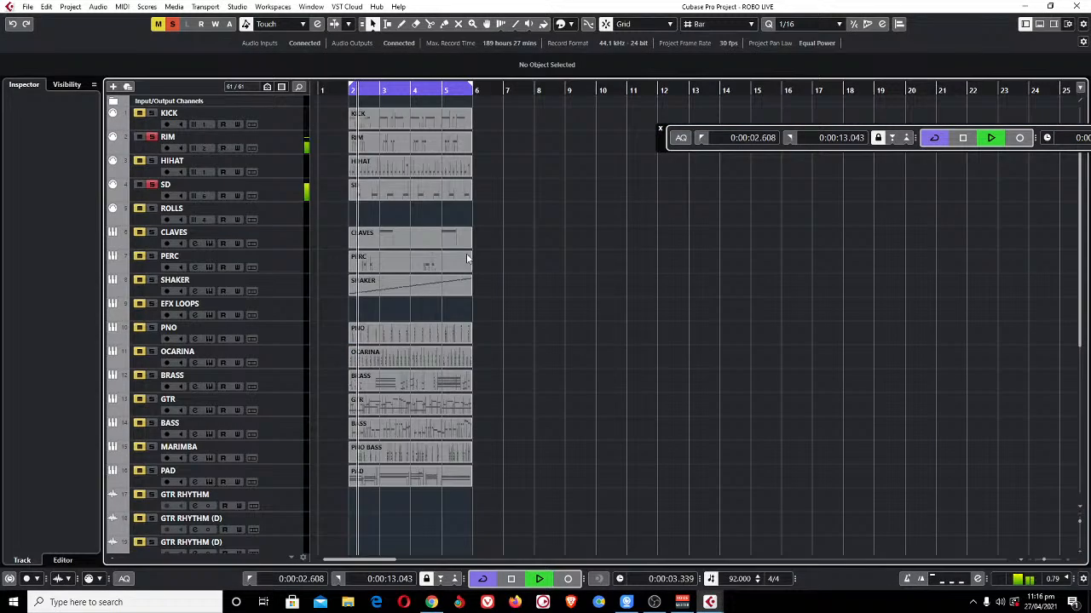
Clear all solos, stop playback, and briefly view the Master drum channel's settings in the mixer.
{"action": "left_click", "coordinate": [174, 24]}
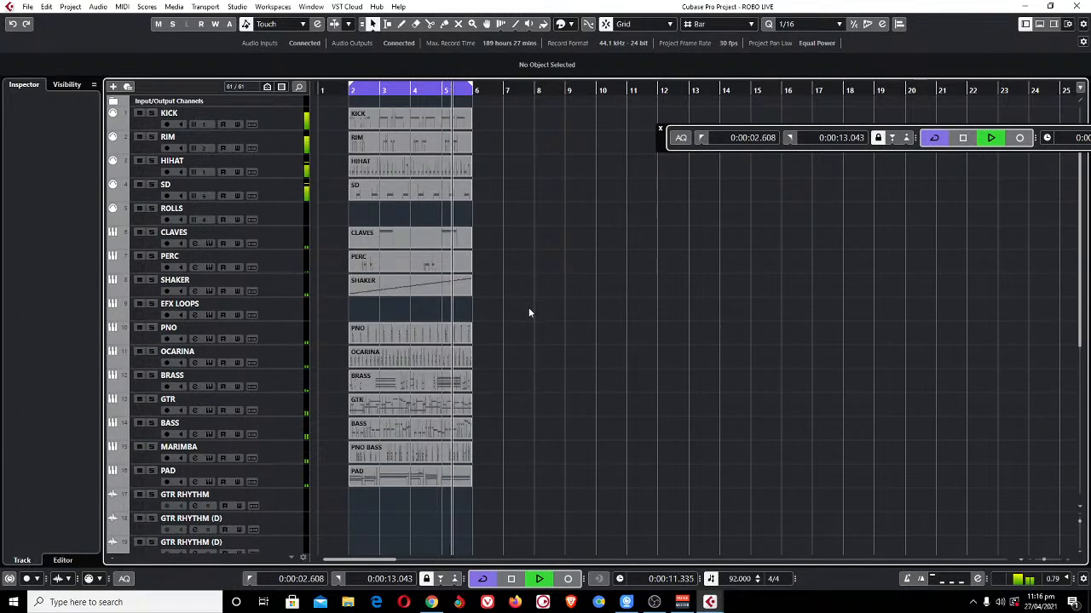
{"action": "key", "text": "h"}
{"action": "key", "text": "space"}
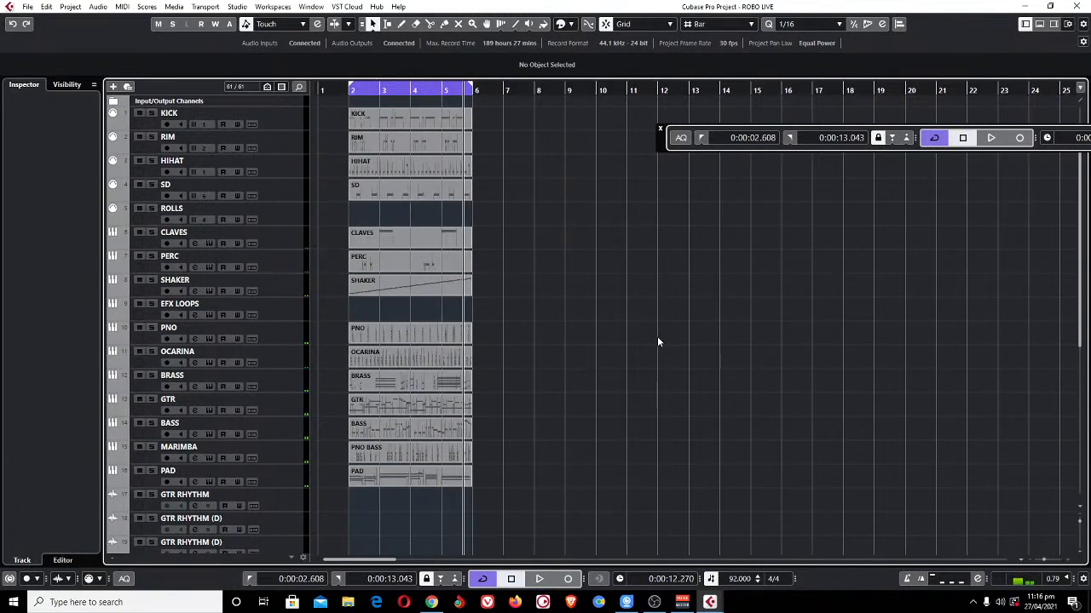
{"action": "key", "text": "F3"}
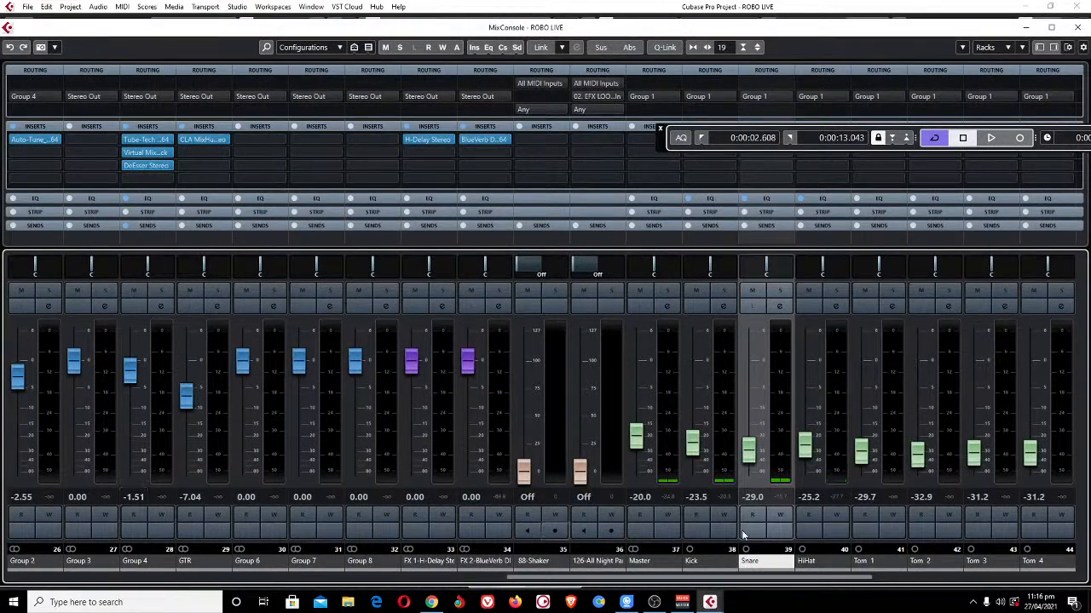
{"action": "left_click", "coordinate": [667, 308]}
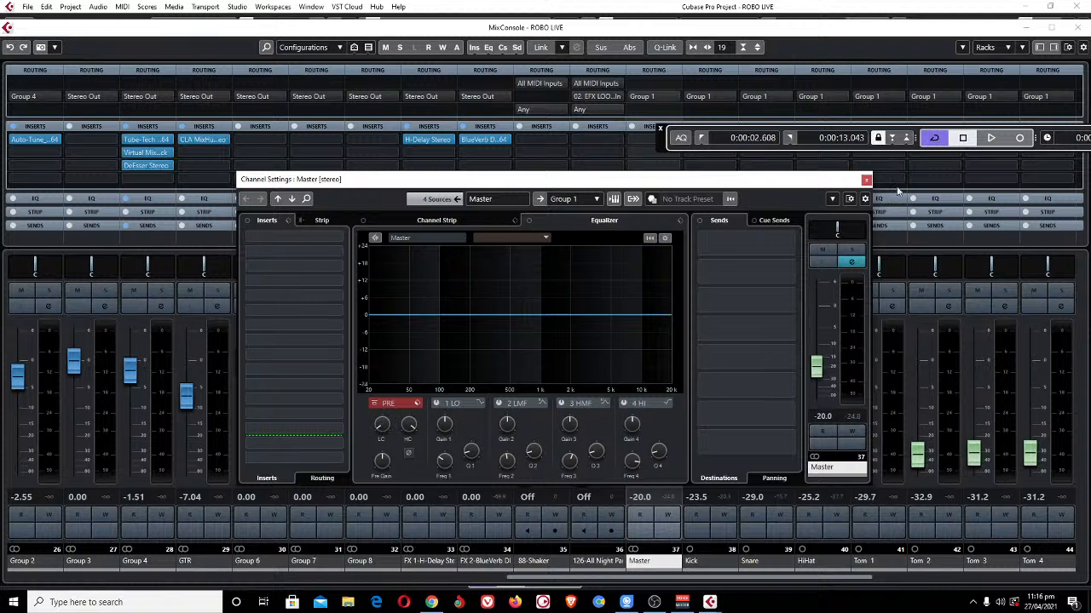
{"action": "left_click", "coordinate": [866, 181]}
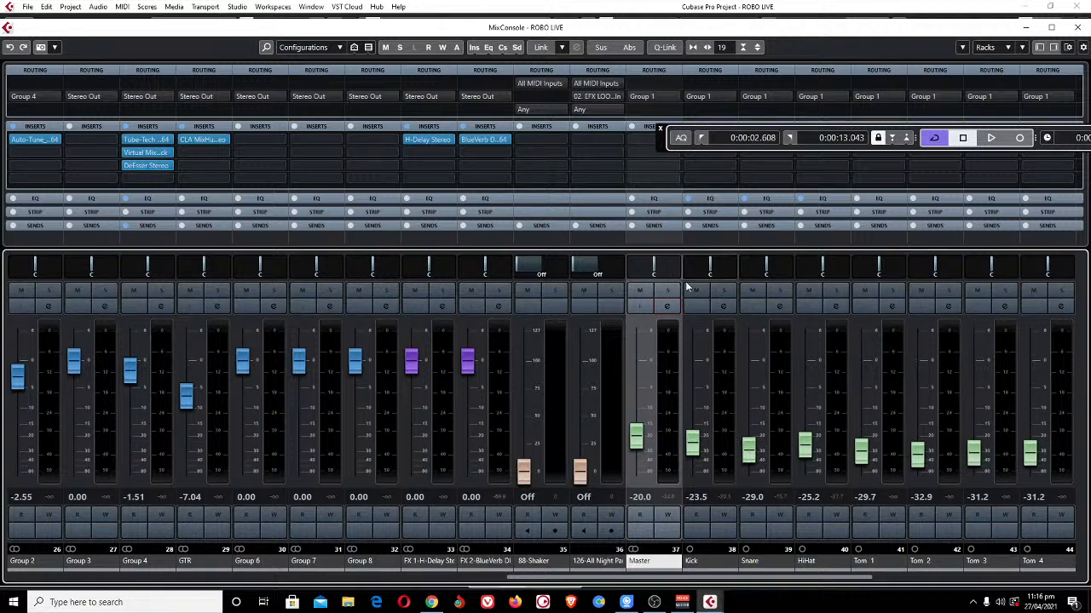
With playback running, solo the Kick, Snare, HiHat and Tom 1 channels, setting the Master level to -22.1 and the Snare to -27.9.
{"action": "left_click", "coordinate": [716, 290]}
{"action": "key", "text": "space"}
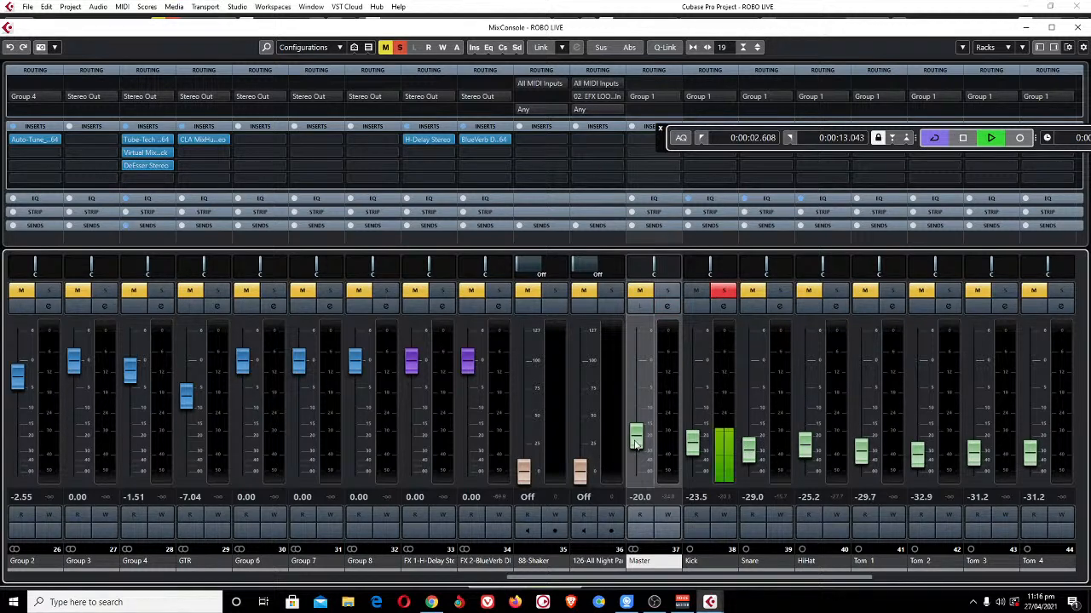
{"action": "left_click", "coordinate": [692, 449]}
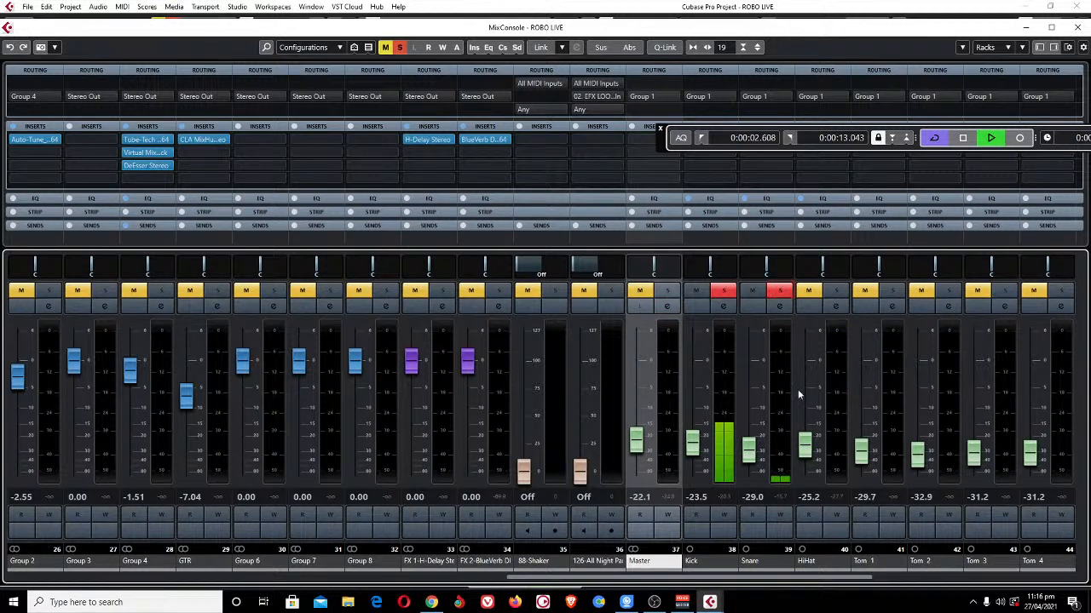
{"action": "scroll", "coordinate": [756, 459], "scroll_direction": "up", "scroll_amount": 2}
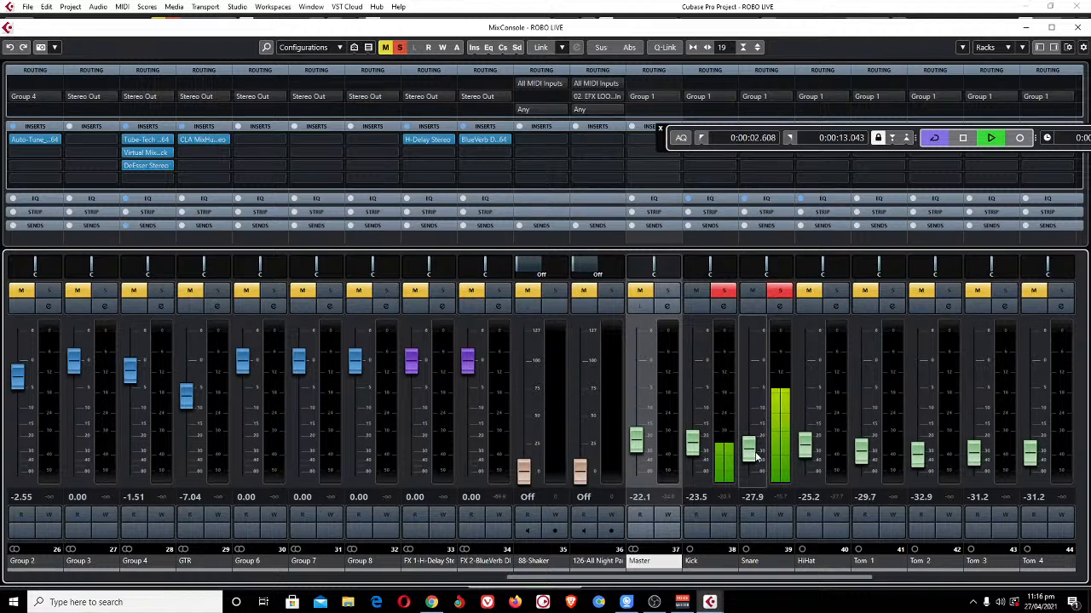
{"action": "left_click", "coordinate": [836, 292]}
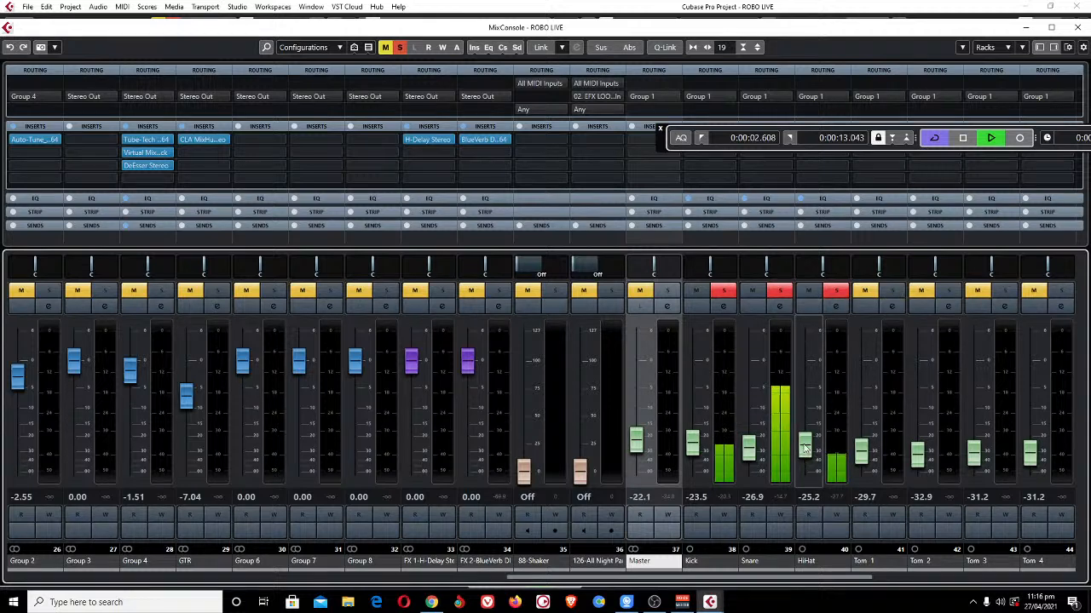
{"action": "left_click", "coordinate": [755, 458]}
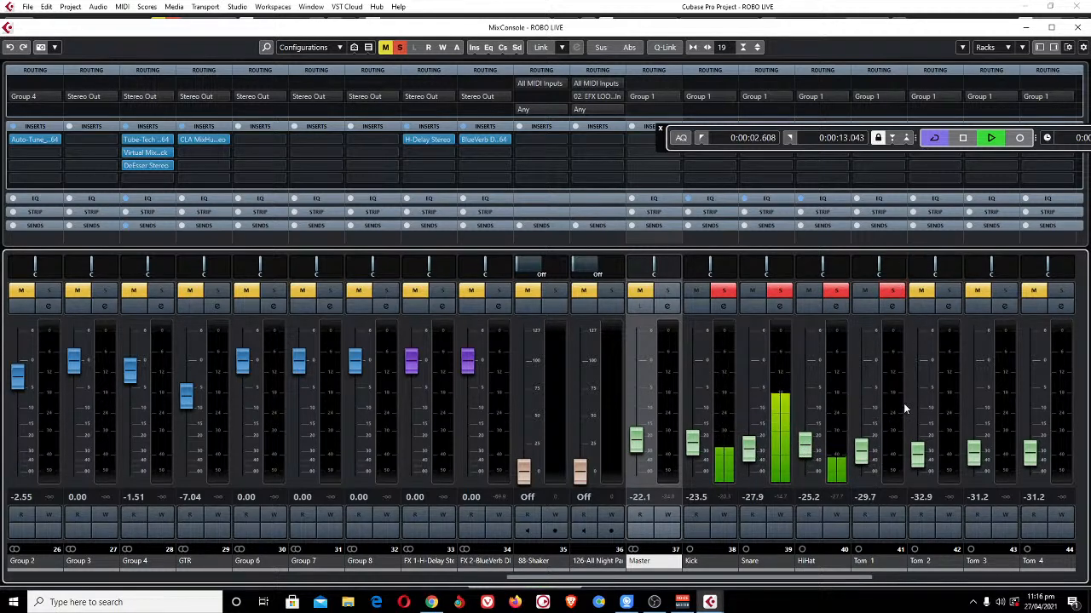
Solo the CLAVES track in the project, and check the SD track's Addictive Drums 2 kit window before closing it.
{"action": "key", "text": "F3"}
{"action": "left_click", "coordinate": [161, 234]}
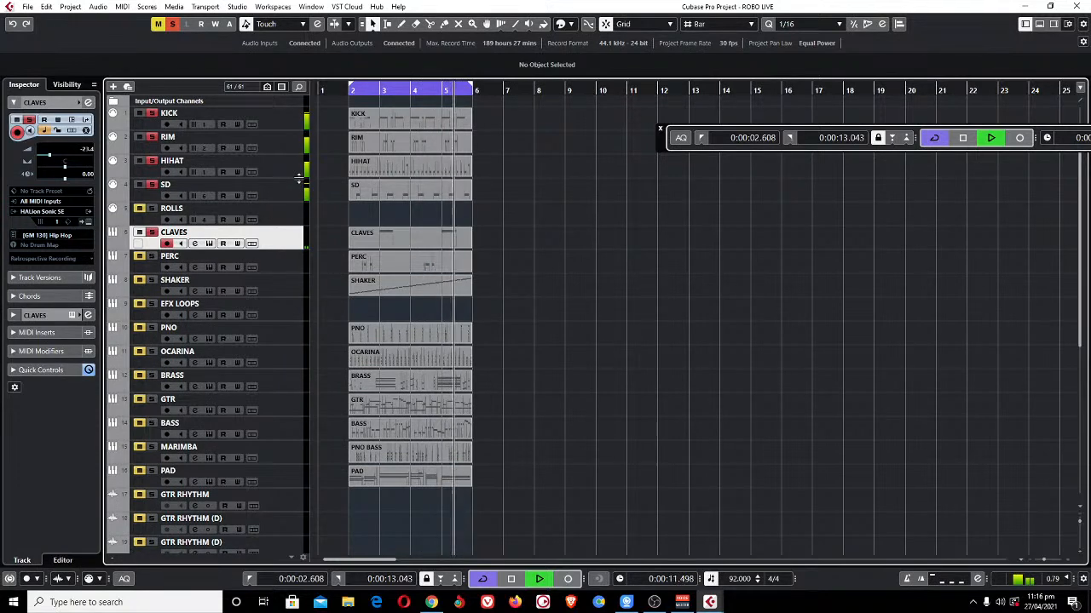
{"action": "left_click", "coordinate": [246, 186]}
{"action": "left_click", "coordinate": [88, 222]}
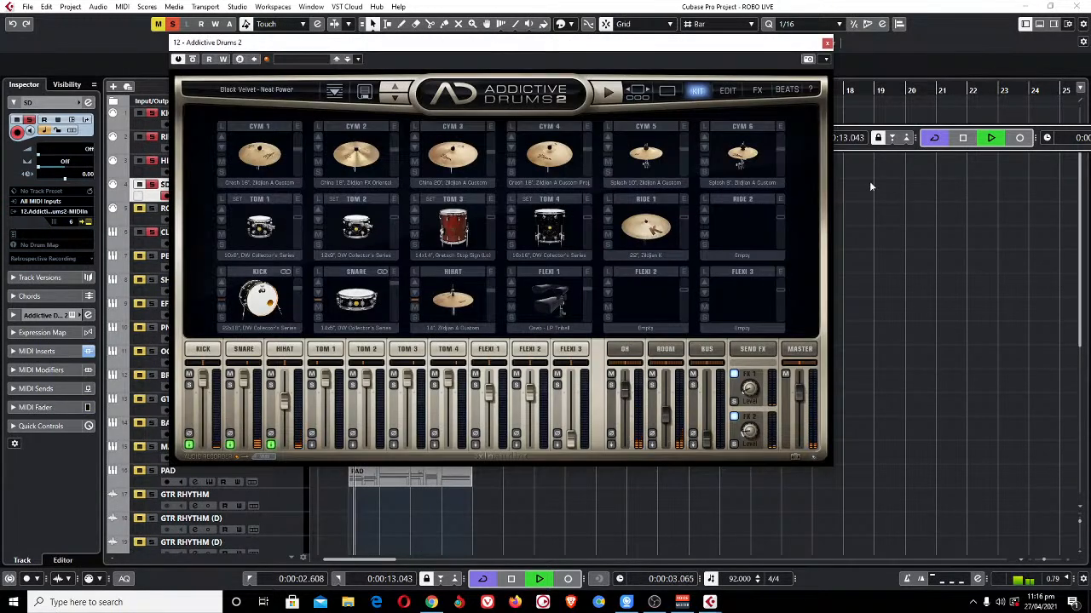
{"action": "left_click", "coordinate": [827, 43]}
In the mixer, add an active send from the Snare channel to FX 2-BlueVerb DRV-2080.64.
{"action": "key", "text": "F3"}
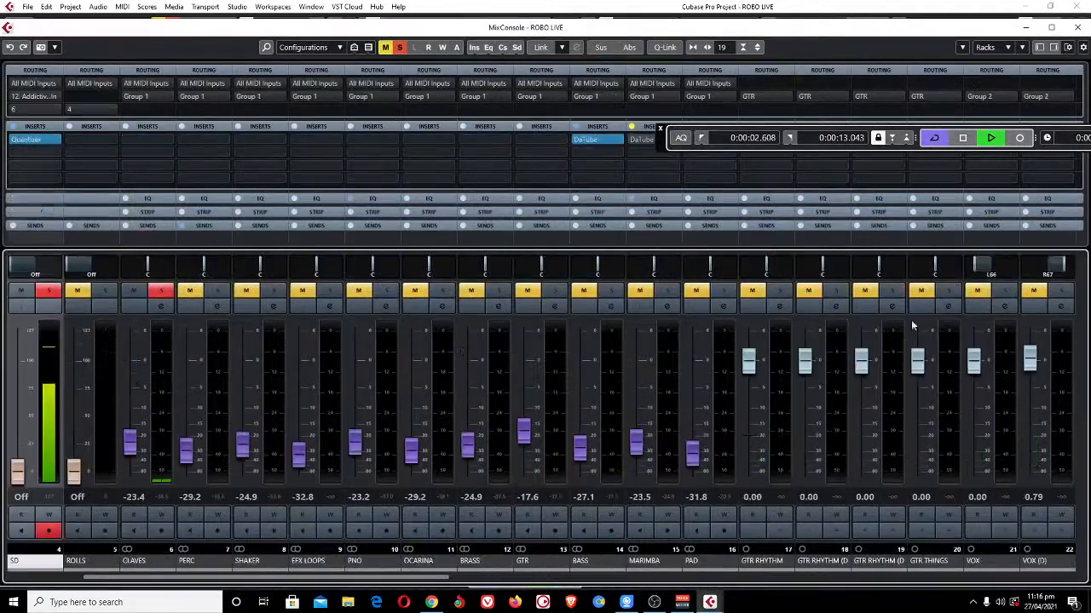
{"action": "left_click_drag", "start_coordinate": [418, 579], "coordinate": [870, 539]}
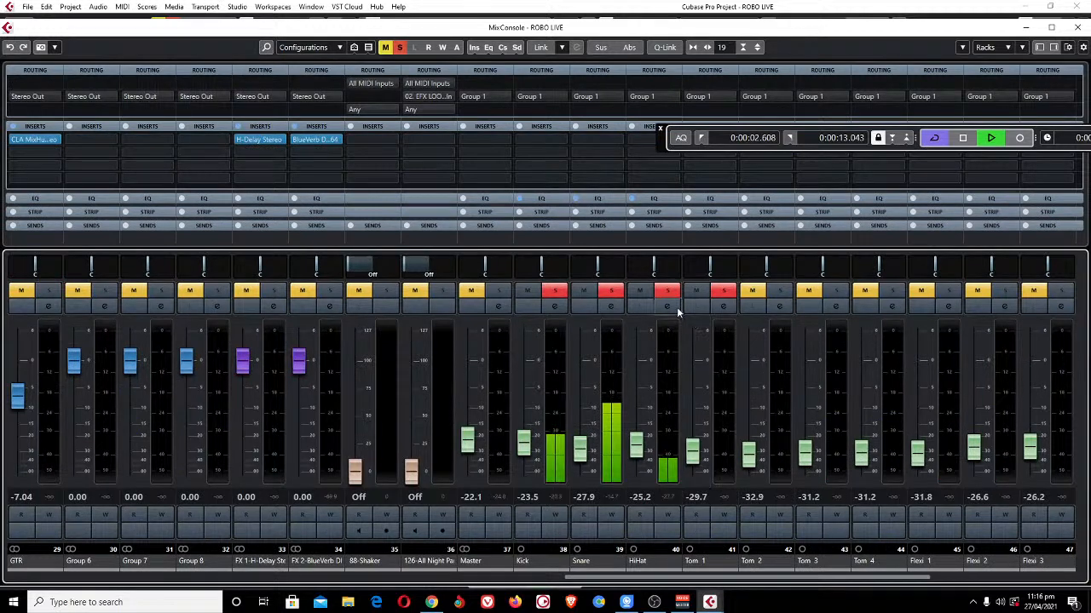
{"action": "left_click", "coordinate": [612, 307]}
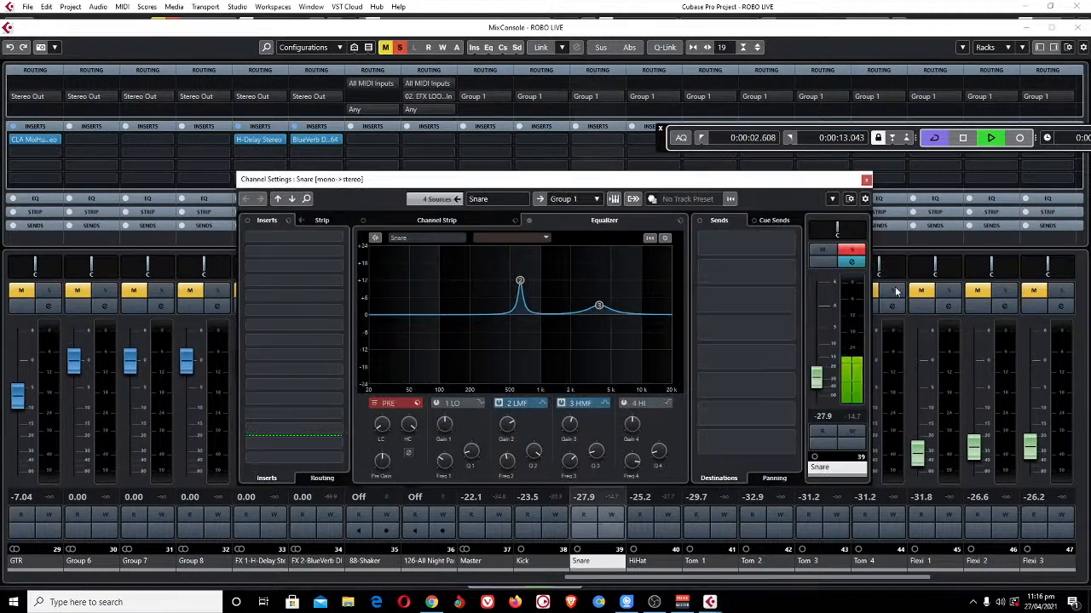
{"action": "left_click", "coordinate": [746, 242]}
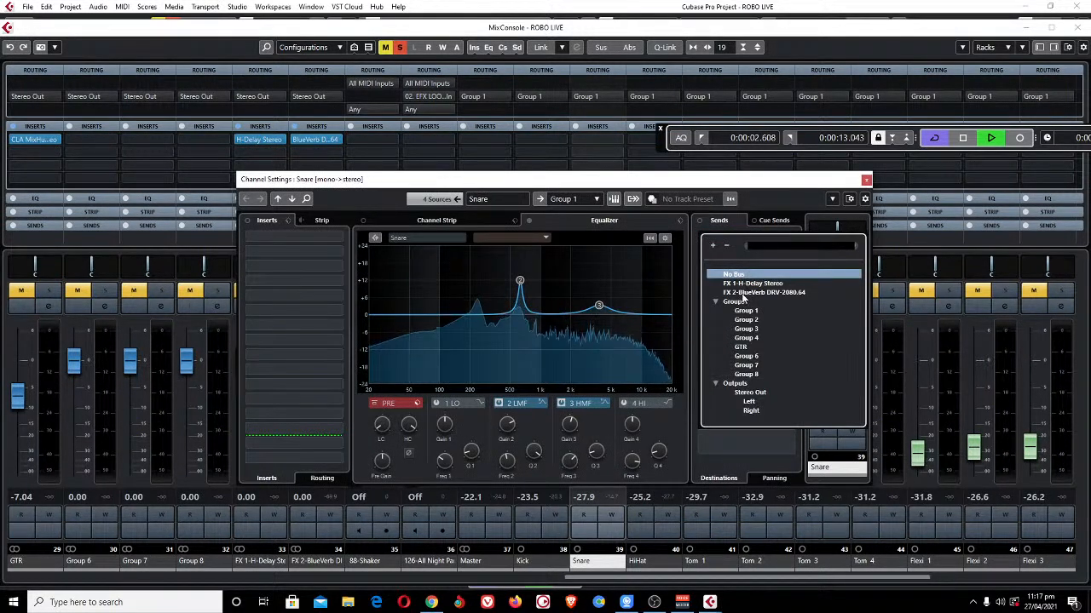
{"action": "left_click", "coordinate": [743, 292]}
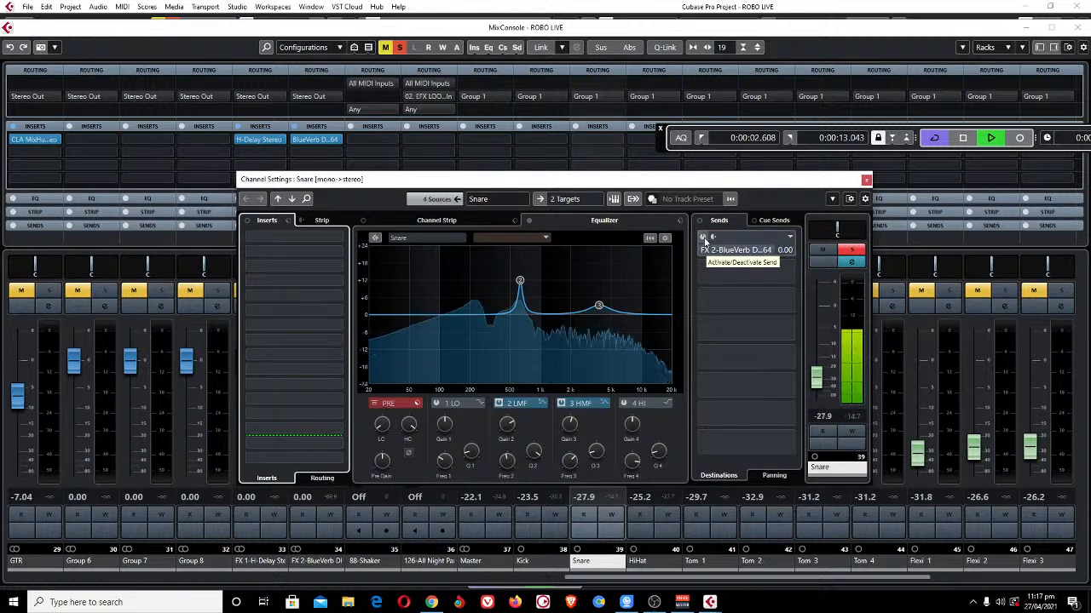
{"action": "left_click", "coordinate": [702, 238]}
Lower the Snare channel's FX 2-BlueVerb send level to -33.1 and close its channel settings.
{"action": "left_click", "coordinate": [852, 250]}
{"action": "left_click", "coordinate": [851, 251]}
{"action": "left_click_drag", "start_coordinate": [774, 251], "coordinate": [732, 263]}
{"action": "scroll", "coordinate": [748, 250], "scroll_direction": "down", "scroll_amount": 2}
{"action": "scroll", "coordinate": [748, 250], "scroll_direction": "down", "scroll_amount": 3}
{"action": "scroll", "coordinate": [748, 250], "scroll_direction": "down", "scroll_amount": 2}
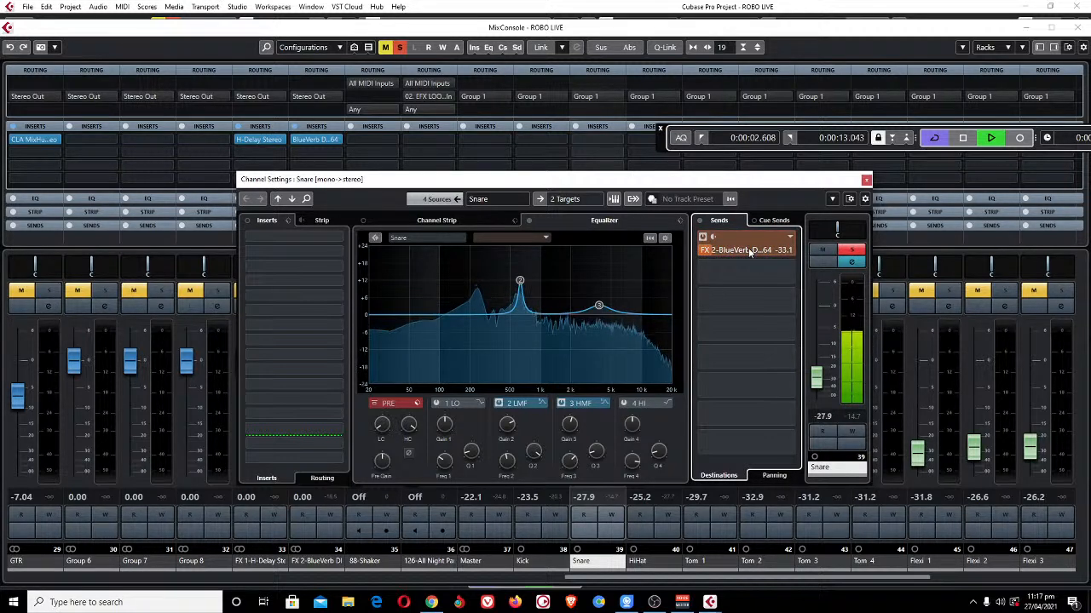
{"action": "scroll", "coordinate": [748, 251], "scroll_direction": "down", "scroll_amount": 2}
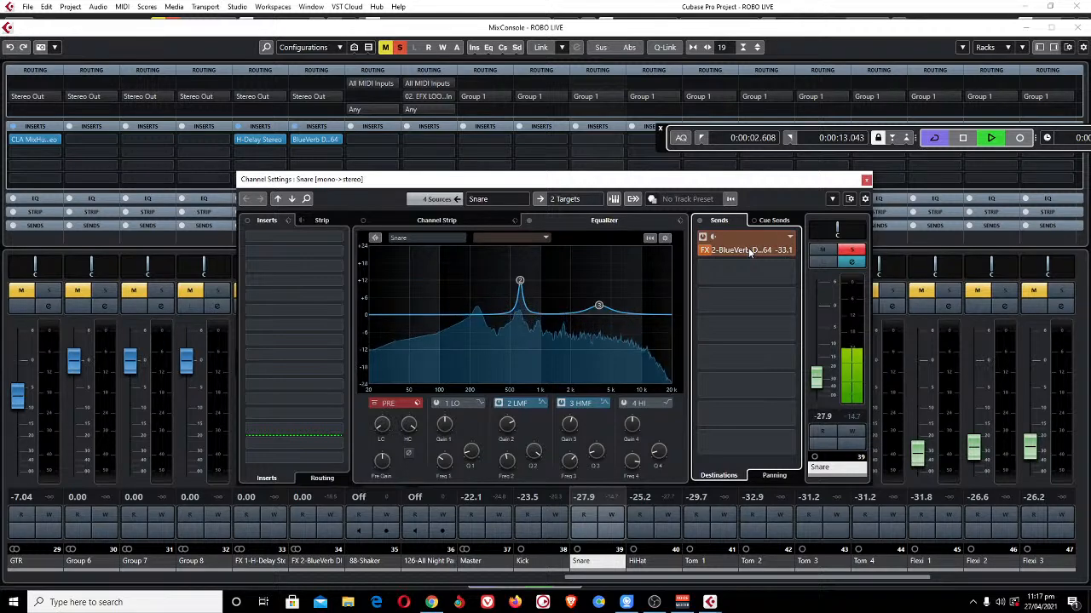
{"action": "left_click", "coordinate": [866, 180]}
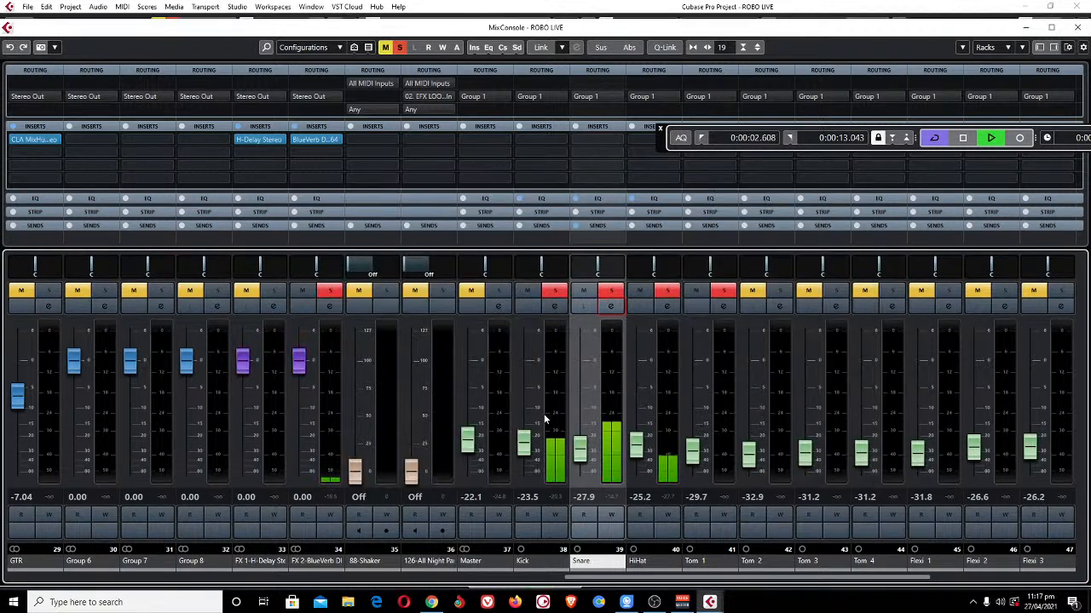
Raise the gain of equalizer band 3 on the Kick channel to about 8 dB and close its settings.
{"action": "left_click", "coordinate": [555, 308]}
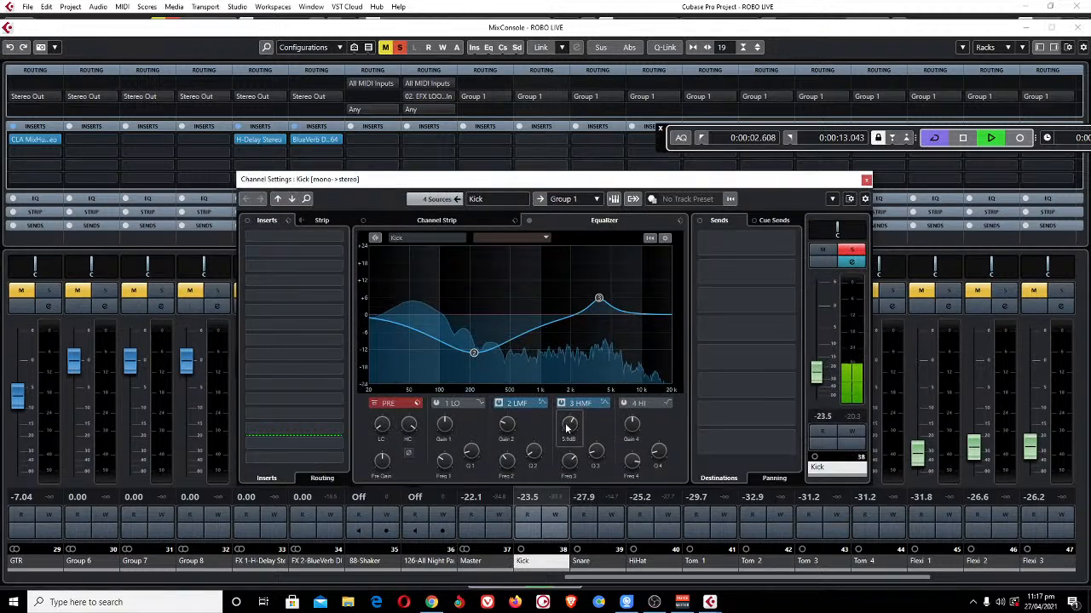
{"action": "scroll", "coordinate": [568, 425], "scroll_direction": "up", "scroll_amount": 4}
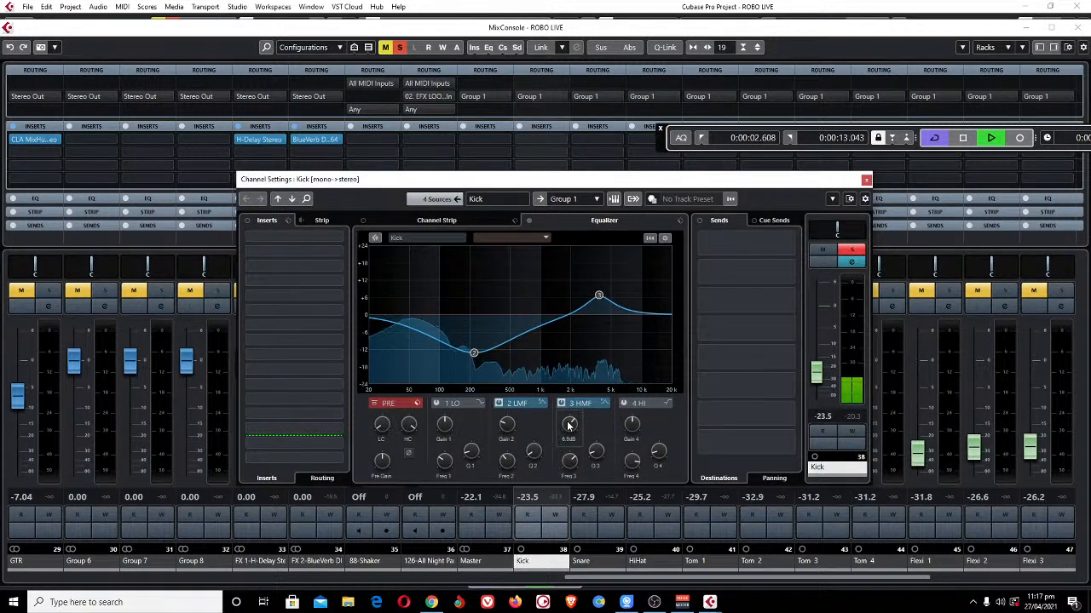
{"action": "scroll", "coordinate": [569, 425], "scroll_direction": "up", "scroll_amount": 3}
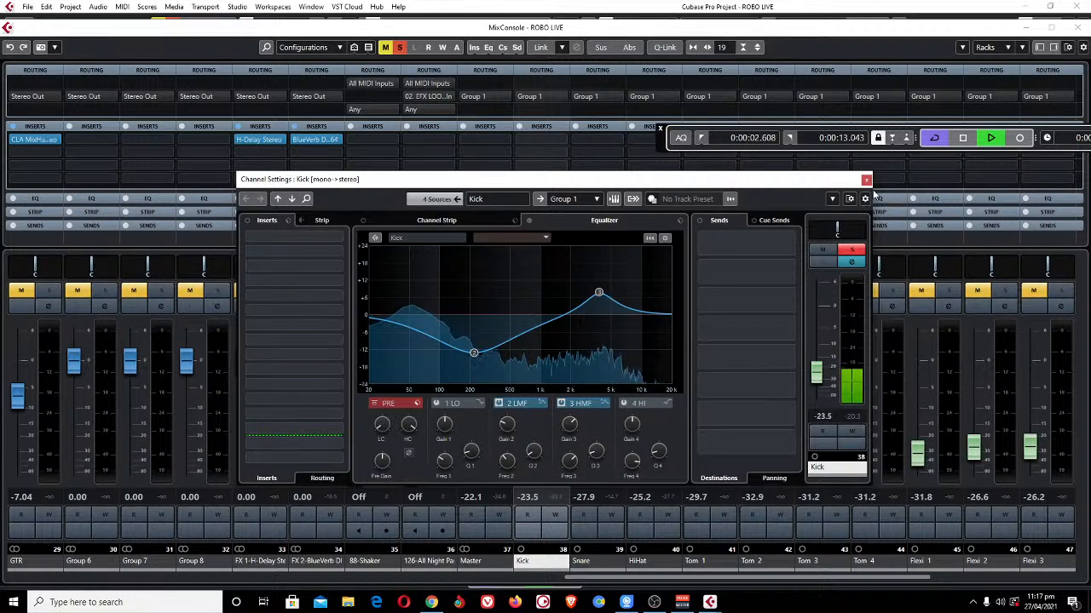
{"action": "left_click", "coordinate": [866, 180]}
Switch to the YouTube Studio live stream page to read the live chat, and return to the mixer.
{"action": "left_click", "coordinate": [431, 604]}
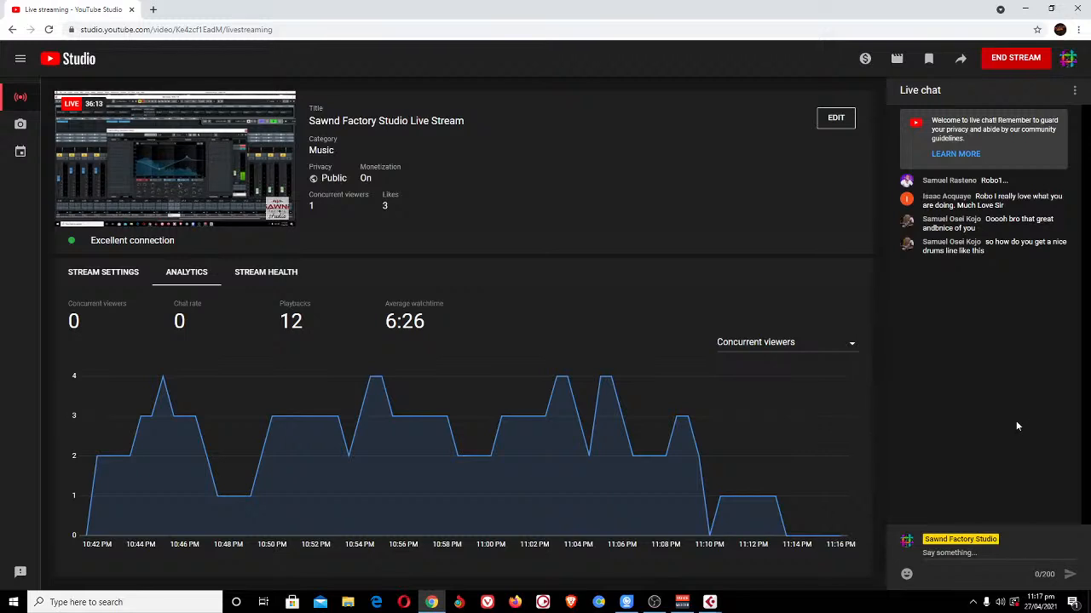
{"action": "left_click", "coordinate": [1023, 11]}
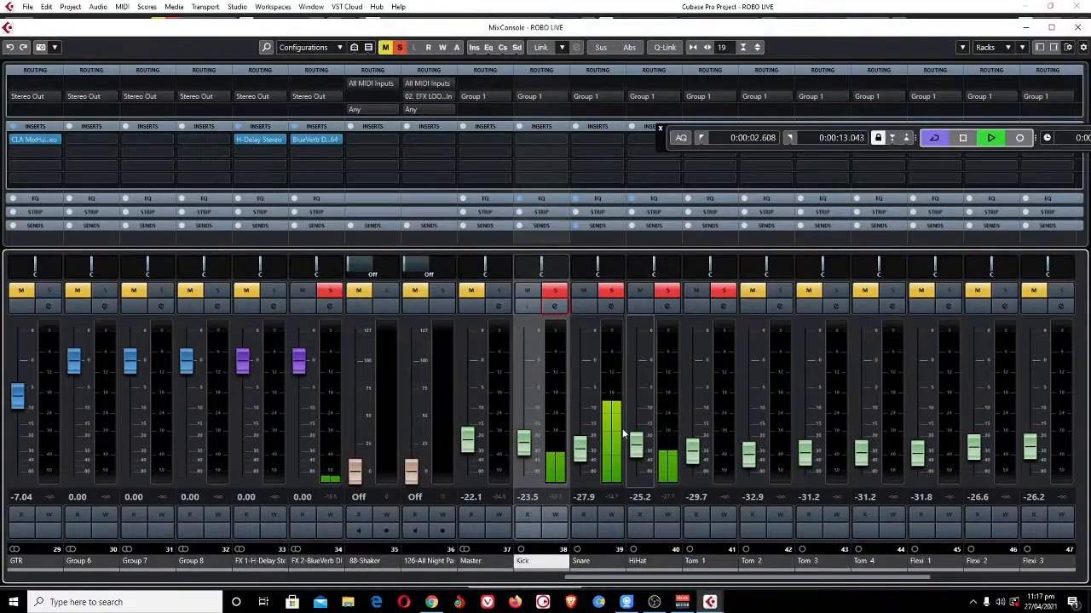
Reduce the Snare channel's FX 2-BlueVerb send level to -34.6 and return to the project.
{"action": "left_click", "coordinate": [611, 307]}
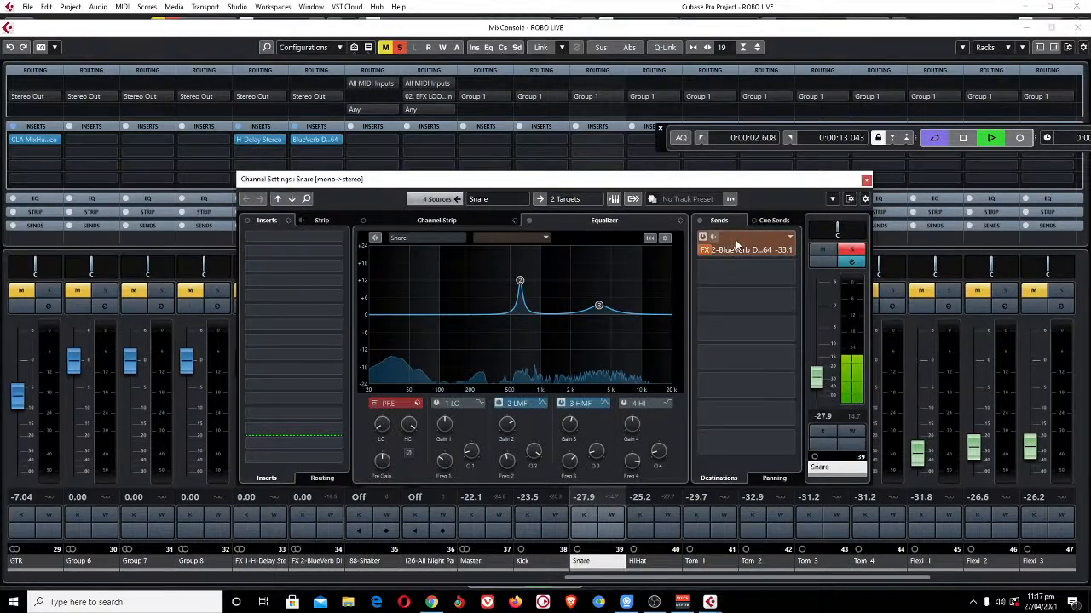
{"action": "left_click", "coordinate": [865, 179]}
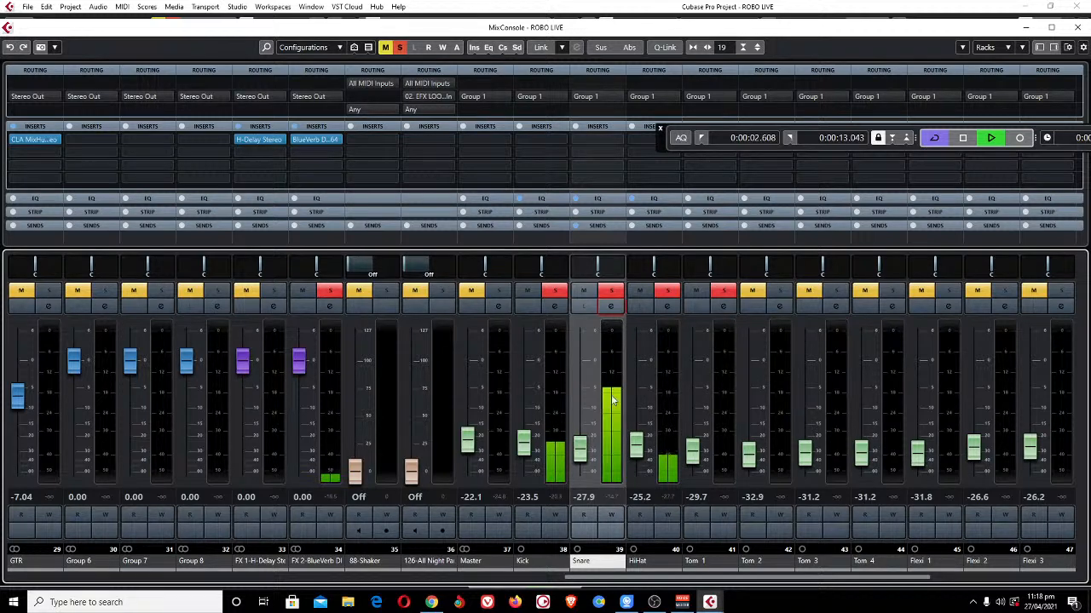
{"action": "left_click", "coordinate": [611, 307]}
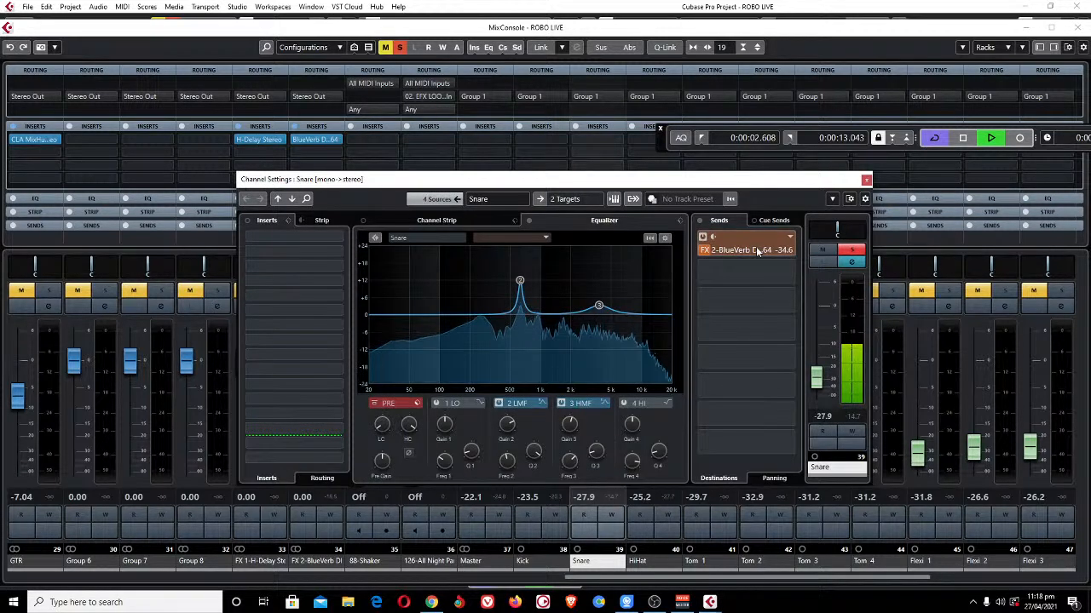
{"action": "scroll", "coordinate": [758, 250], "scroll_direction": "up", "scroll_amount": 3}
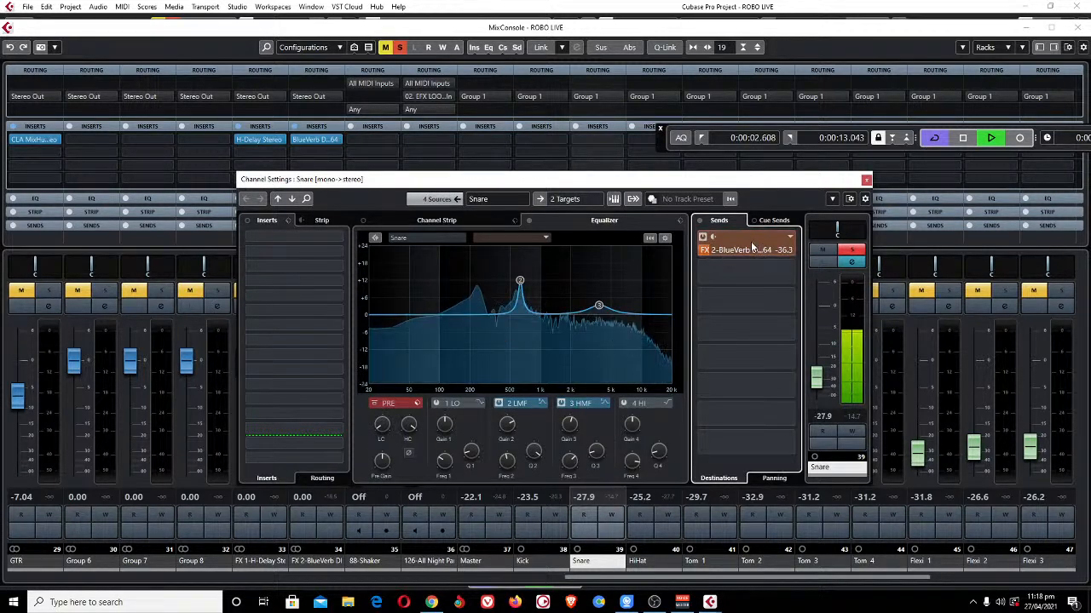
{"action": "key", "text": "F3"}
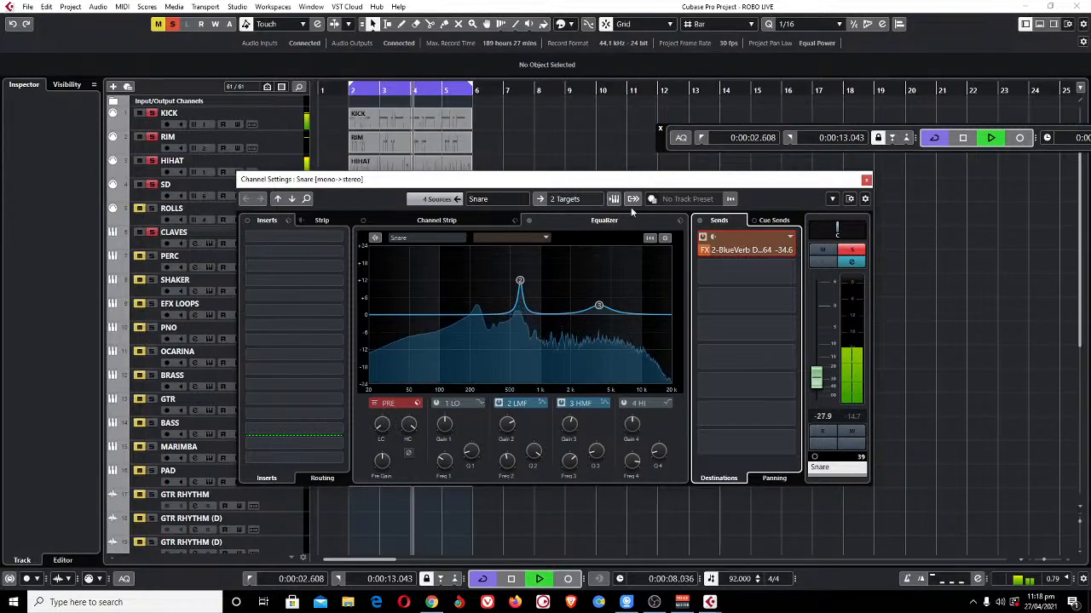
{"action": "left_click", "coordinate": [865, 180]}
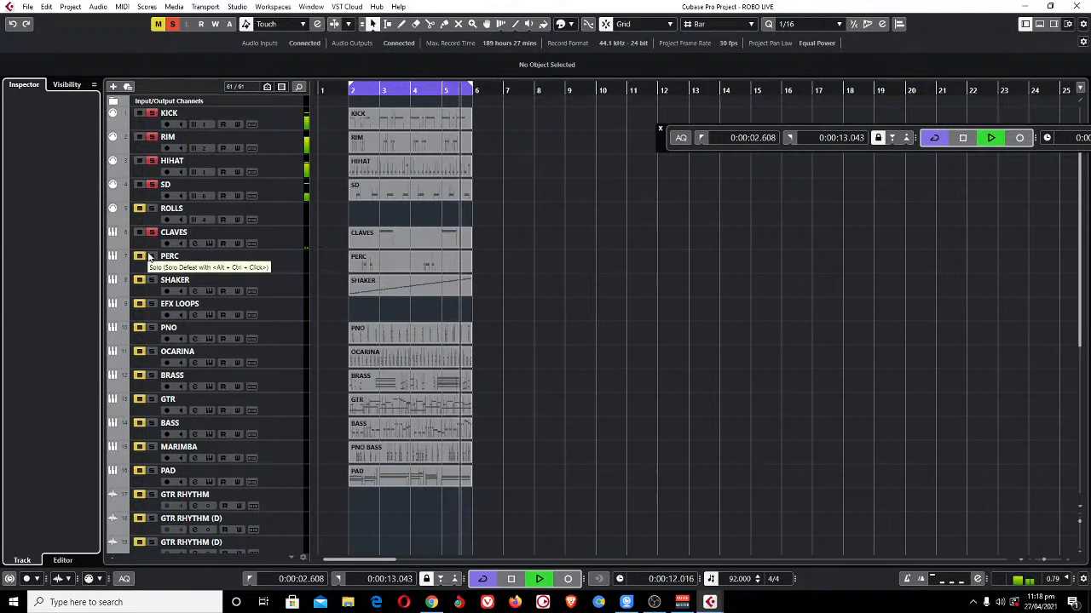
Add PERC to the soloed tracks and select CLAVES, clearing all solos and stopping playback after listening.
{"action": "left_click", "coordinate": [288, 270]}
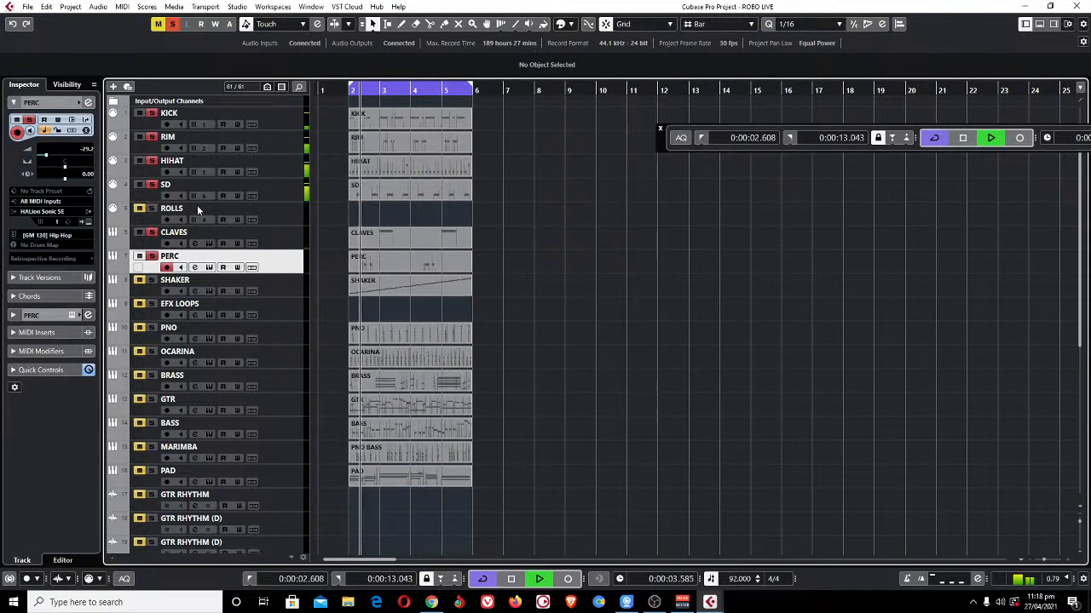
{"action": "left_click", "coordinate": [291, 242]}
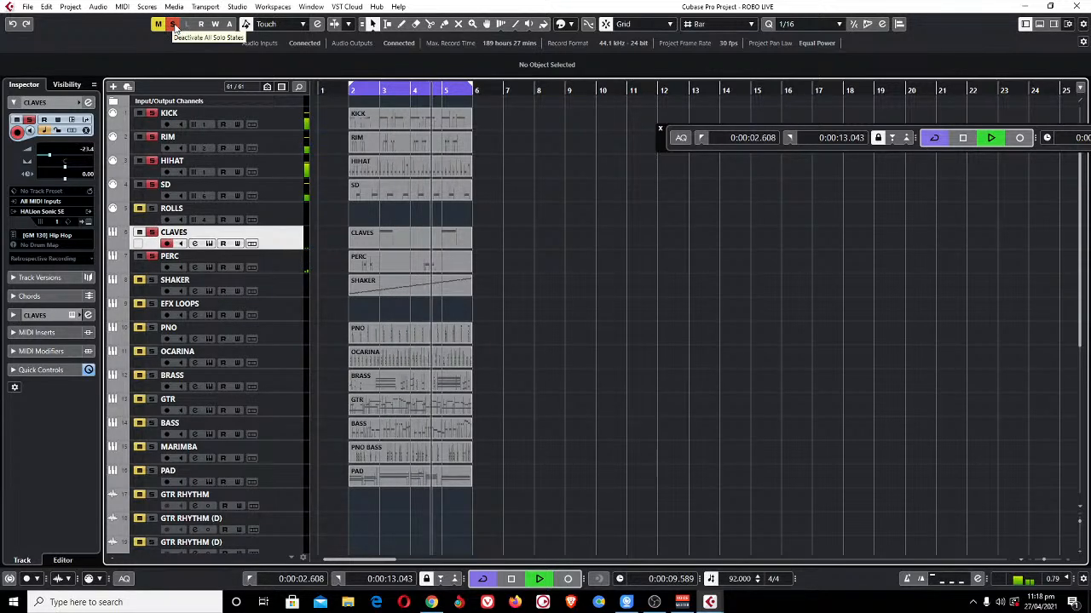
{"action": "key", "text": "space"}
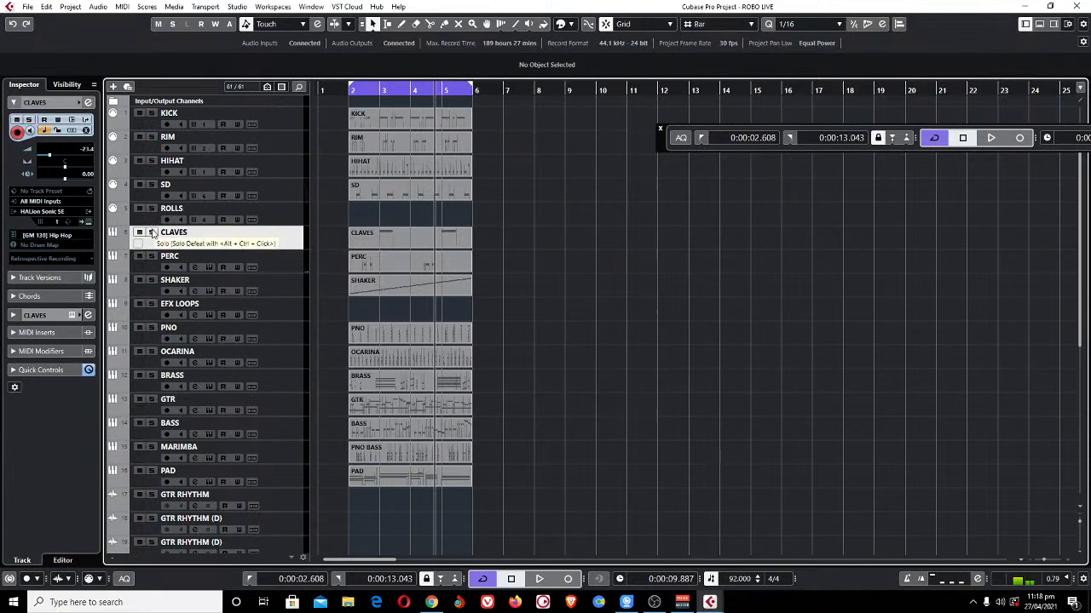
Restart playback and audition the CLAVES, SHAKER and PERC tracks in solo, leaving only PERC and SHAKER soloed.
{"action": "left_click", "coordinate": [152, 234]}
{"action": "key", "text": "space"}
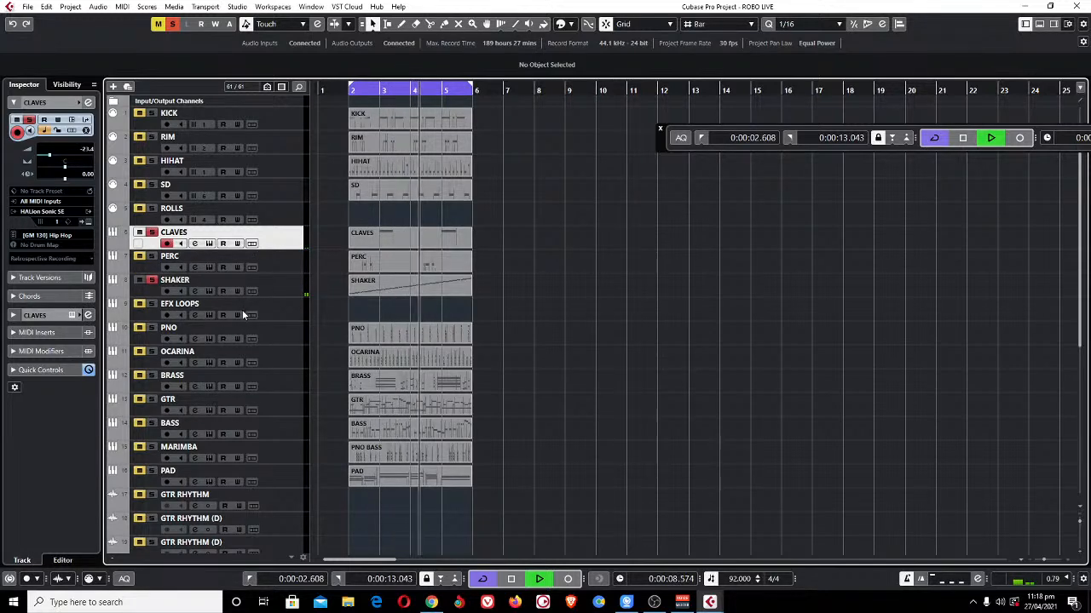
{"action": "left_click", "coordinate": [152, 256]}
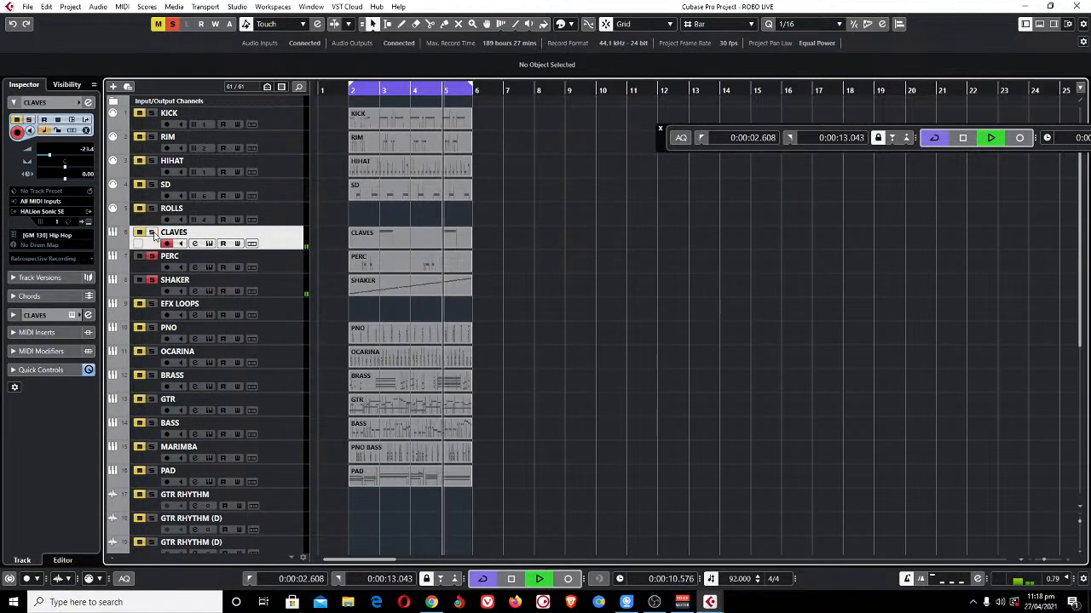
Rename the CLAVES track as PERC and the original PERC track below it as CLAVE.
{"action": "double_click", "coordinate": [173, 232]}
{"action": "type", "text": "PERC"}
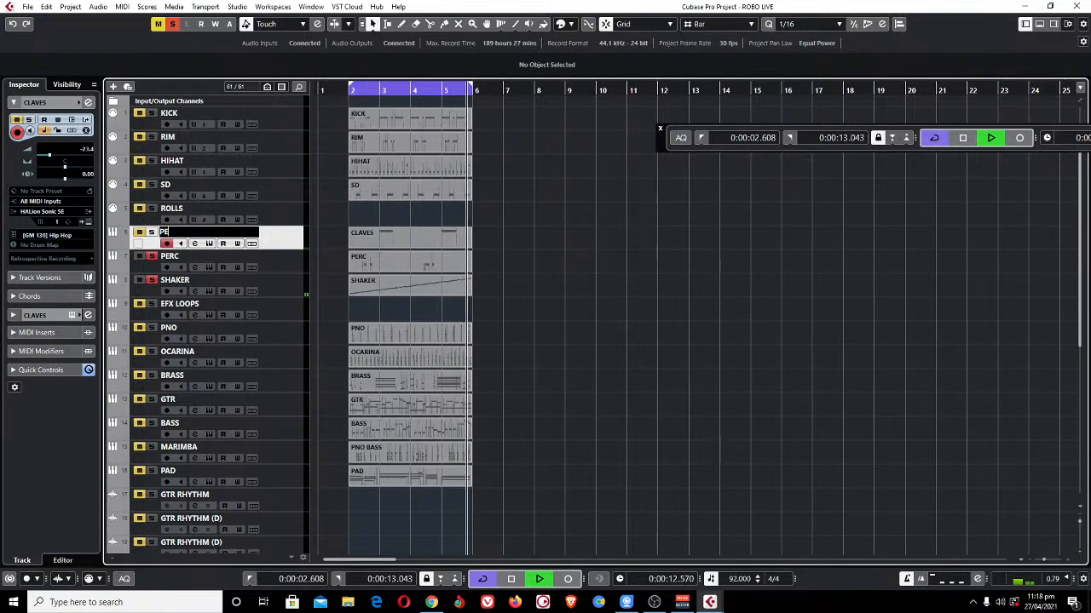
{"action": "key", "text": "Return"}
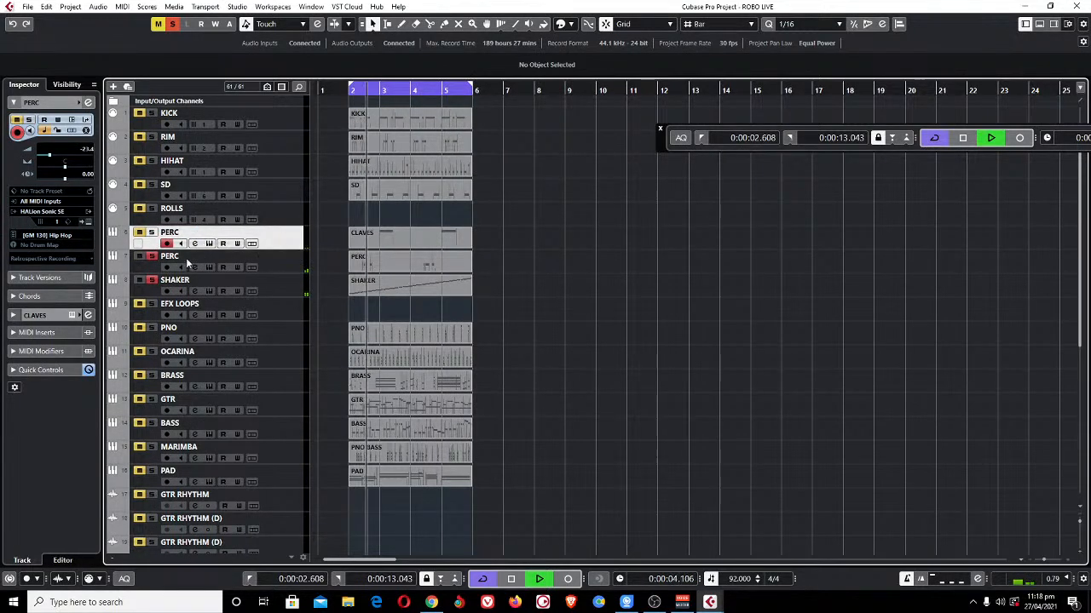
{"action": "double_click", "coordinate": [202, 257]}
{"action": "type", "text": "CAVE"}
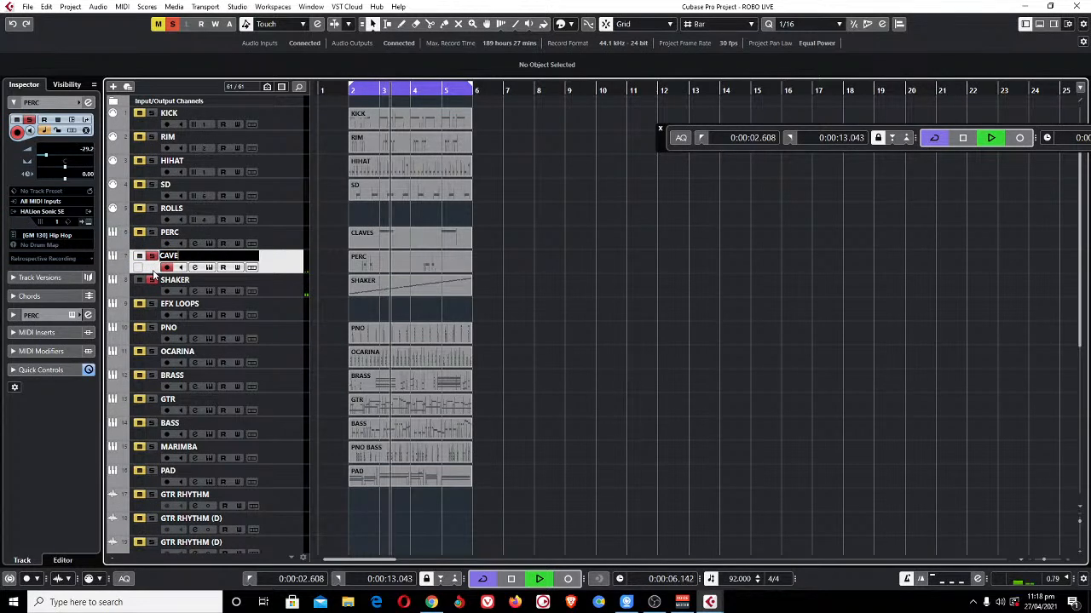
{"action": "key", "text": "Return"}
{"action": "double_click", "coordinate": [205, 256]}
{"action": "type", "text": "CLAVE"}
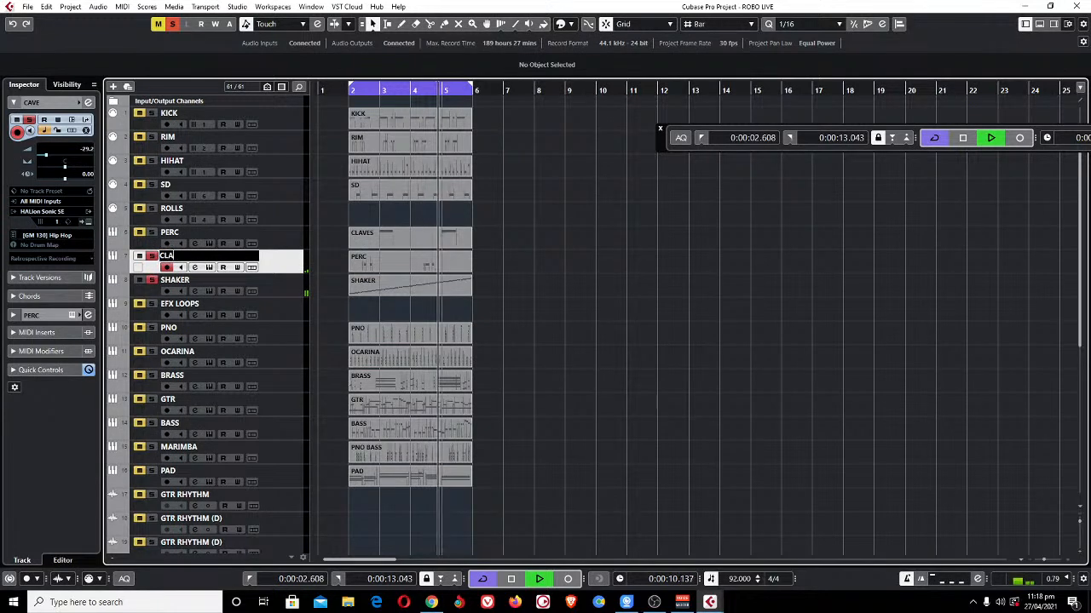
{"action": "key", "text": "Return"}
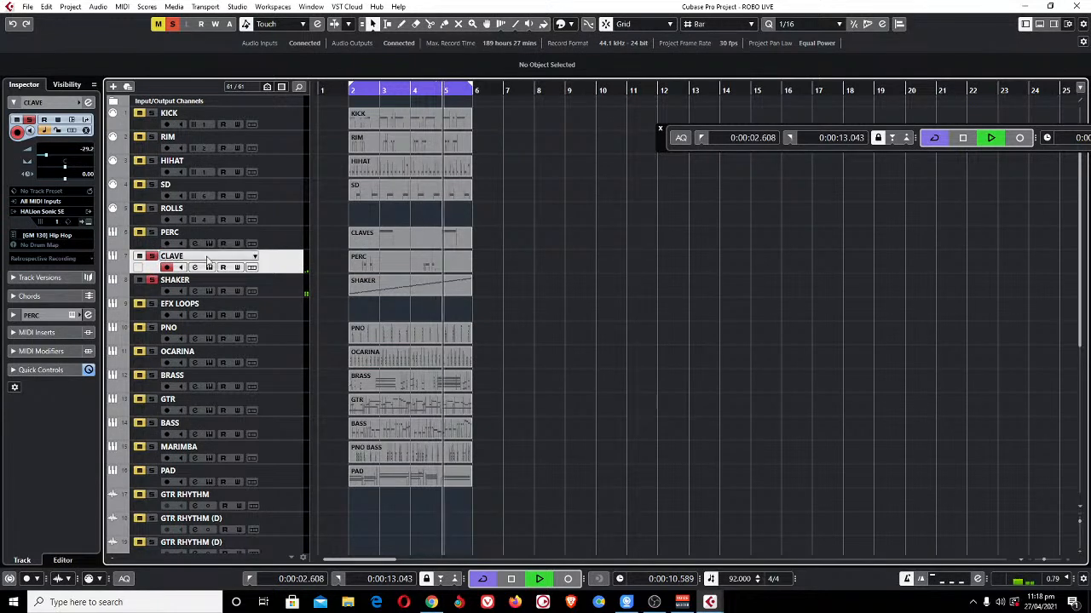
Load the Quantizer effect in the first MIDI insert slot of the CLAVE track.
{"action": "left_click", "coordinate": [43, 333]}
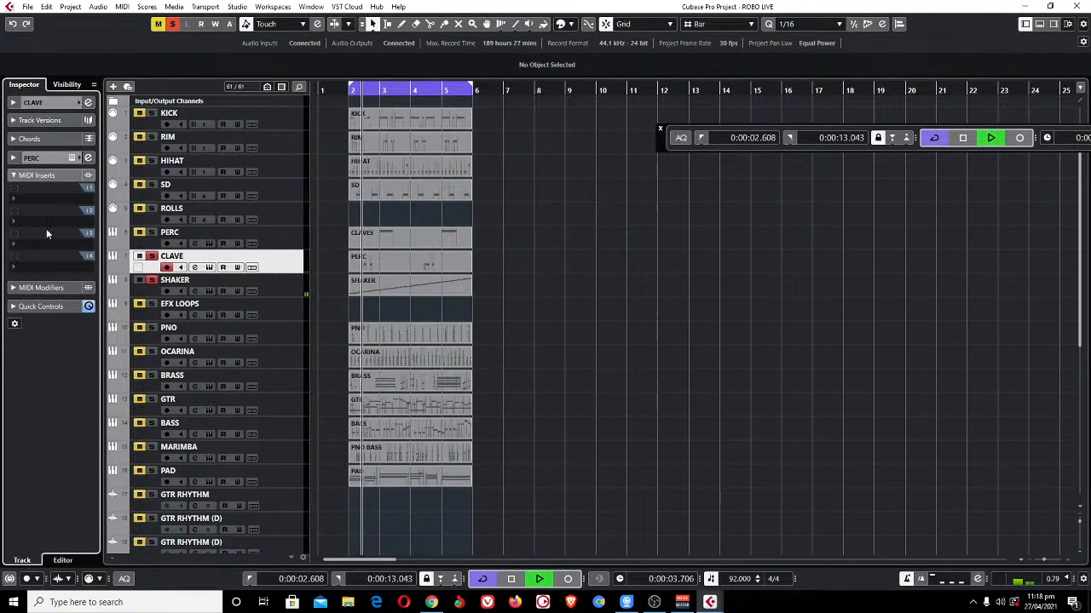
{"action": "left_click", "coordinate": [38, 201]}
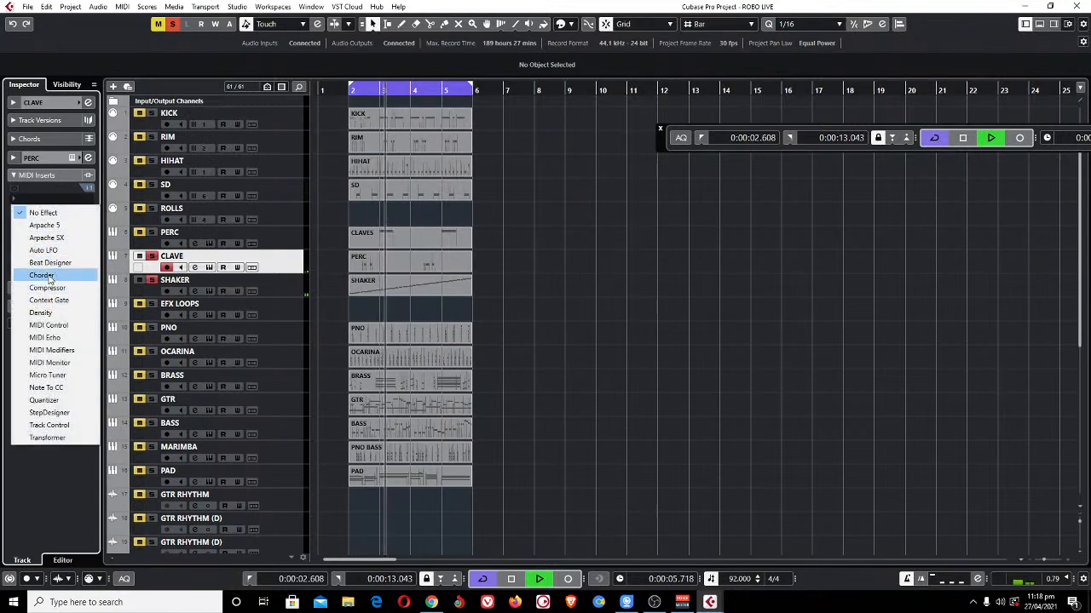
{"action": "left_click", "coordinate": [43, 399]}
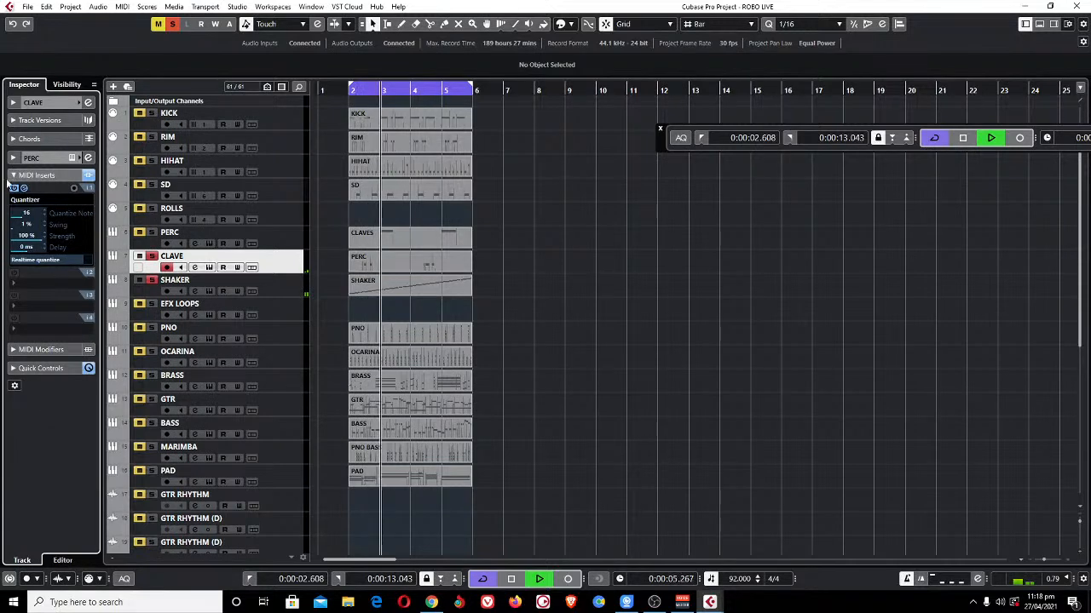
Set the Swing of the CLAVE track's Quantizer to 51 %.
{"action": "scroll", "coordinate": [26, 229], "scroll_direction": "up", "scroll_amount": 6}
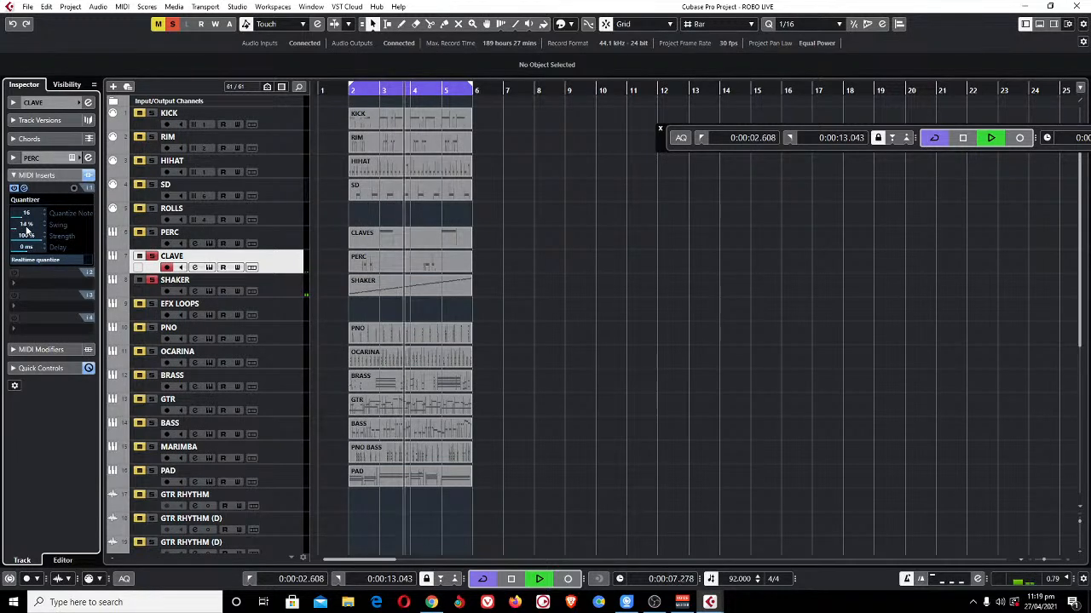
{"action": "scroll", "coordinate": [27, 228], "scroll_direction": "up", "scroll_amount": 3}
{"action": "scroll", "coordinate": [27, 228], "scroll_direction": "up", "scroll_amount": 4}
{"action": "scroll", "coordinate": [26, 228], "scroll_direction": "up", "scroll_amount": 3}
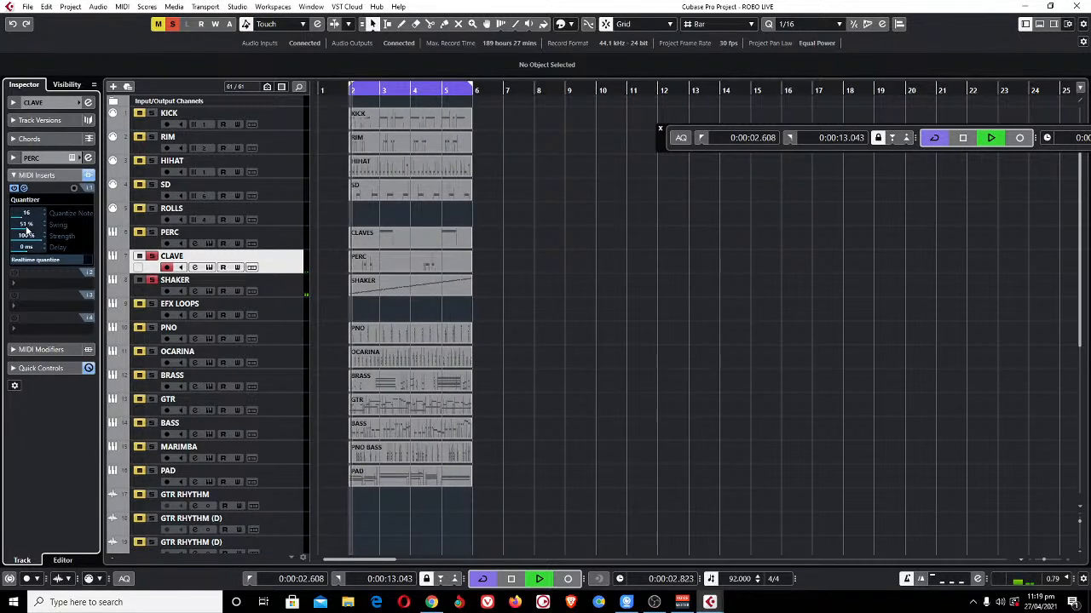
{"action": "scroll", "coordinate": [26, 229], "scroll_direction": "up", "scroll_amount": 9}
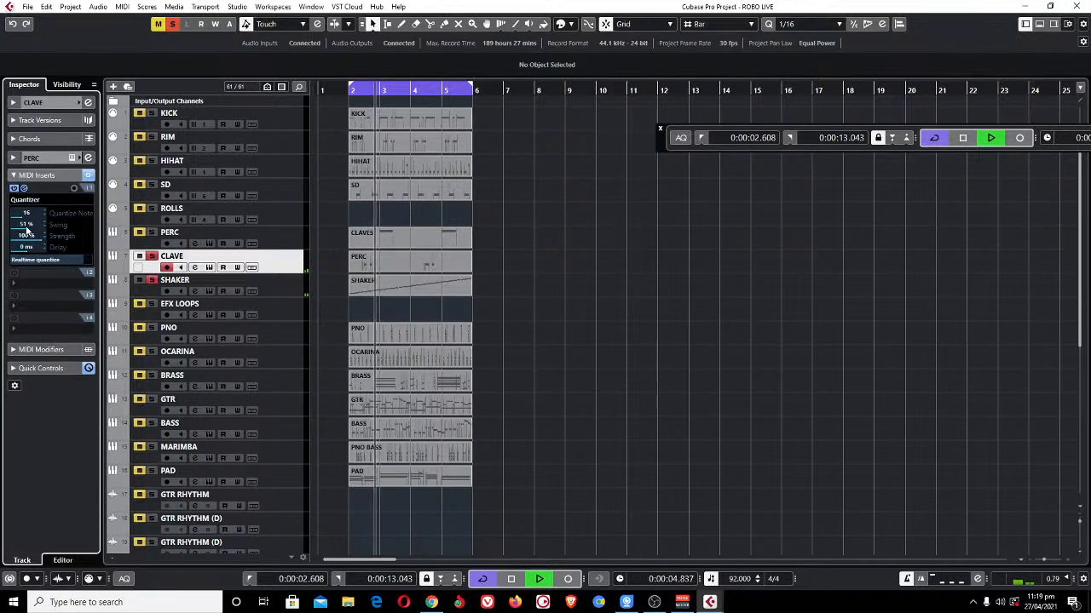
Set the Swing of the CLAVE track's Quantizer to 72 % and compare the timing with the effect bypassed and active.
{"action": "scroll", "coordinate": [26, 228], "scroll_direction": "up", "scroll_amount": 3}
{"action": "scroll", "coordinate": [26, 228], "scroll_direction": "up", "scroll_amount": 3}
{"action": "scroll", "coordinate": [26, 228], "scroll_direction": "up", "scroll_amount": 3}
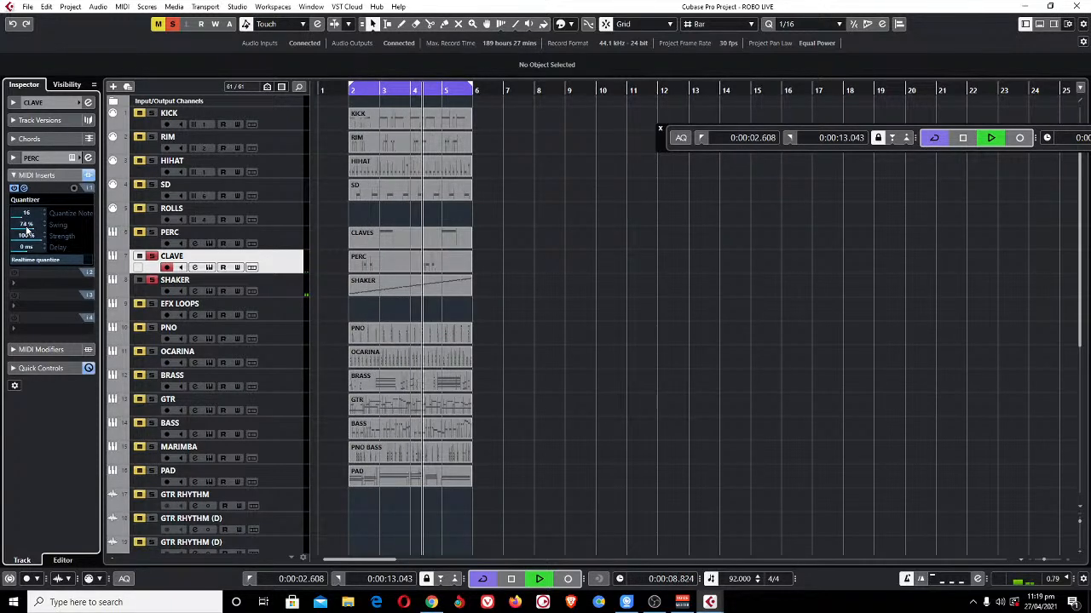
{"action": "scroll", "coordinate": [26, 227], "scroll_direction": "down", "scroll_amount": 1}
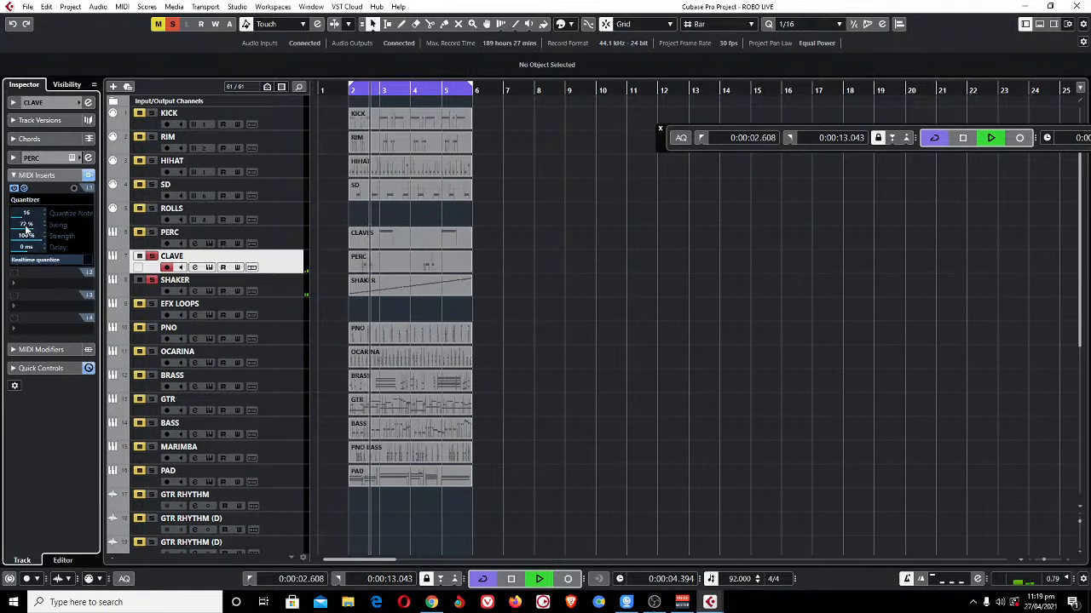
{"action": "left_click", "coordinate": [13, 188]}
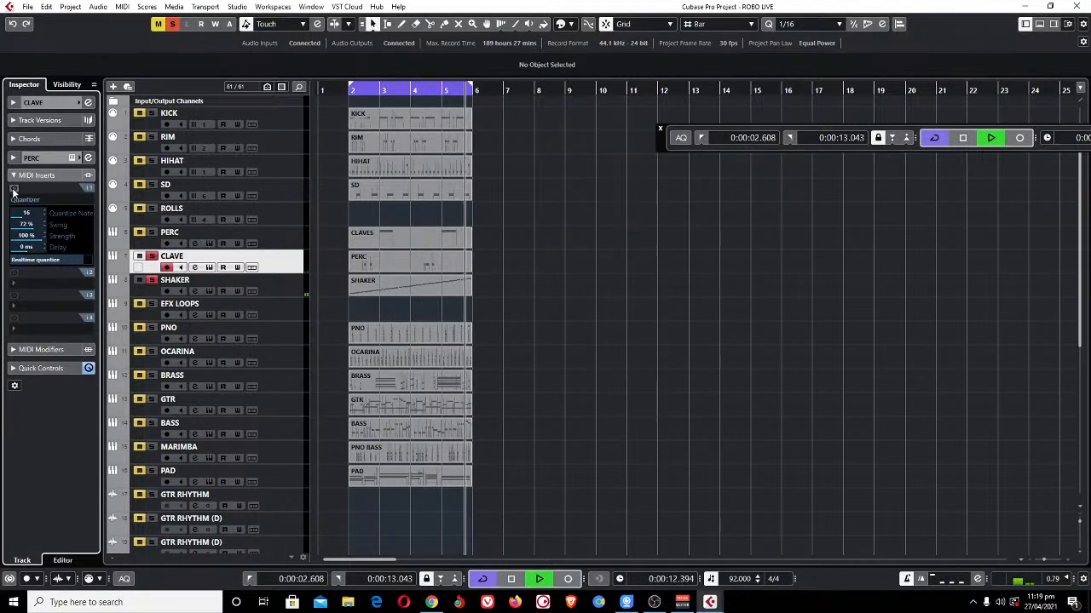
{"action": "left_click", "coordinate": [13, 188]}
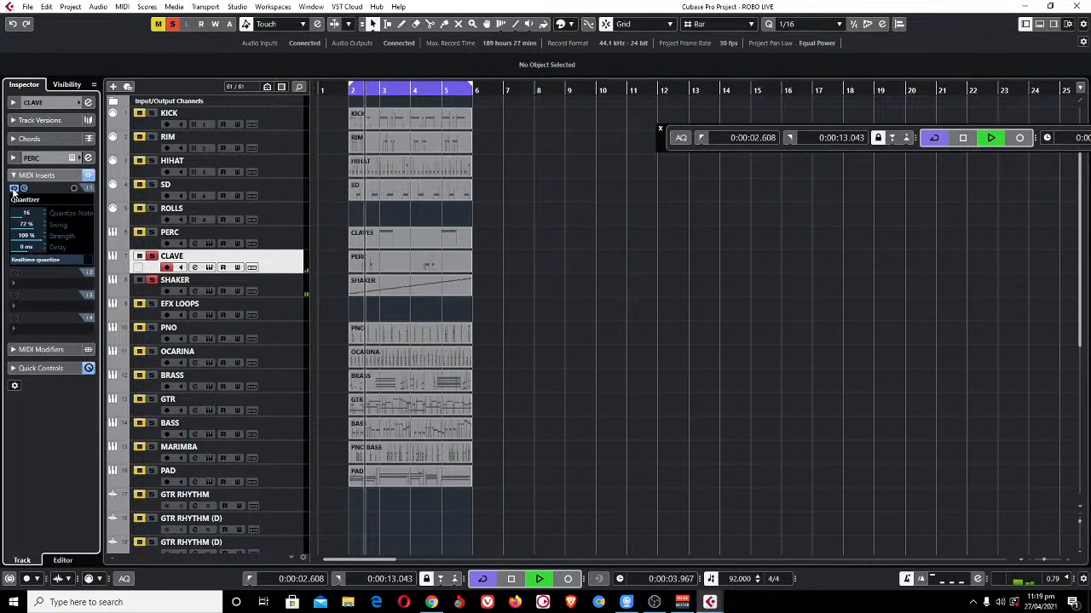
{"action": "left_click", "coordinate": [52, 102]}
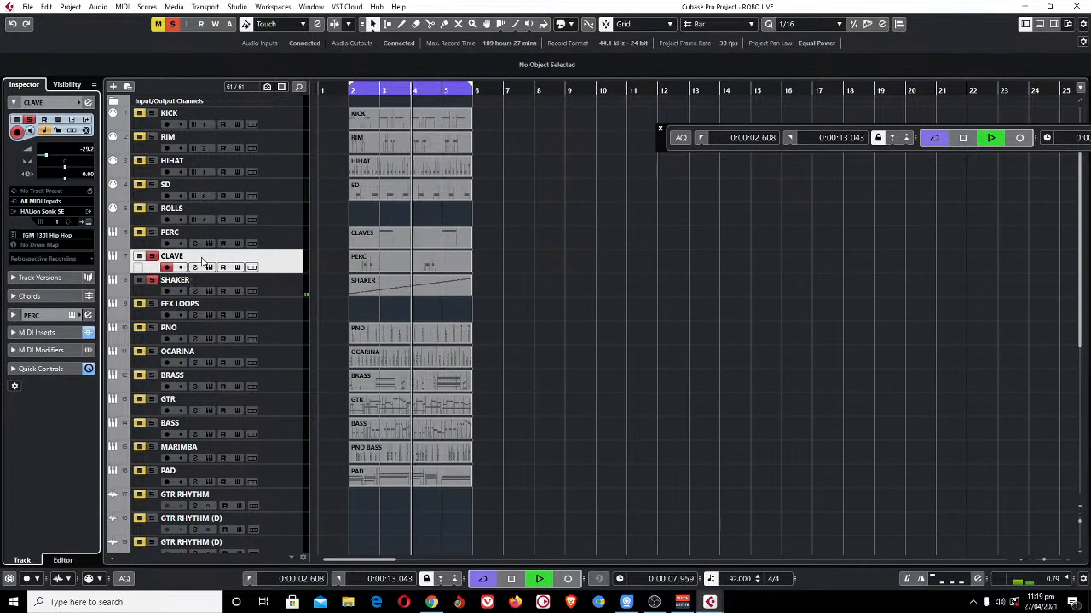
Clear the current solos and audition the KICK, RIM, HIHAT, SD, PERC, CLAVE and SHAKER tracks together in solo.
{"action": "left_click", "coordinate": [173, 25]}
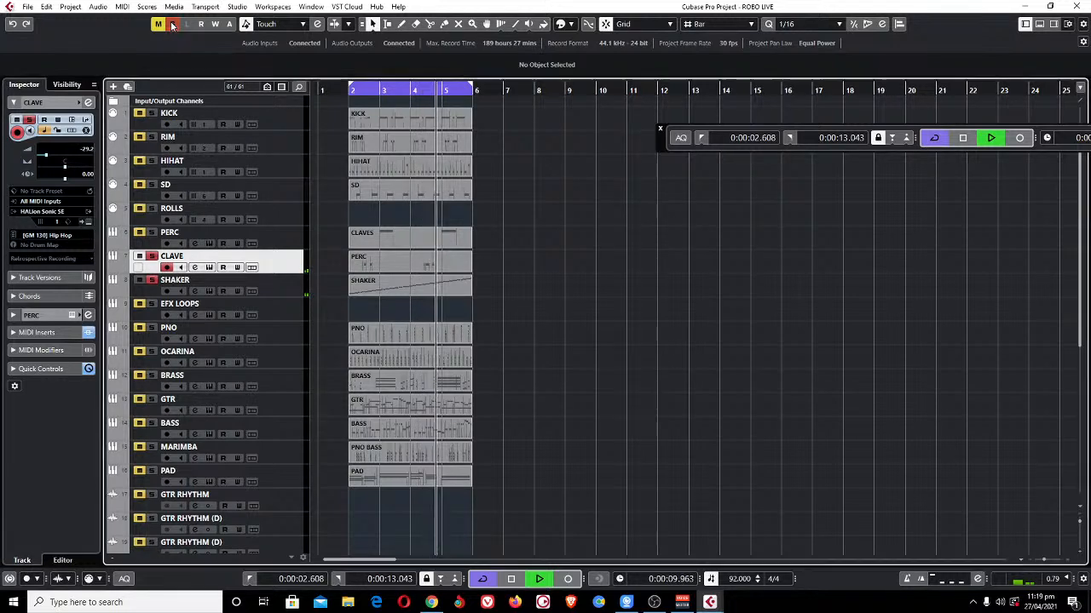
{"action": "left_click", "coordinate": [152, 113]}
{"action": "left_click", "coordinate": [152, 137]}
{"action": "left_click", "coordinate": [152, 160]}
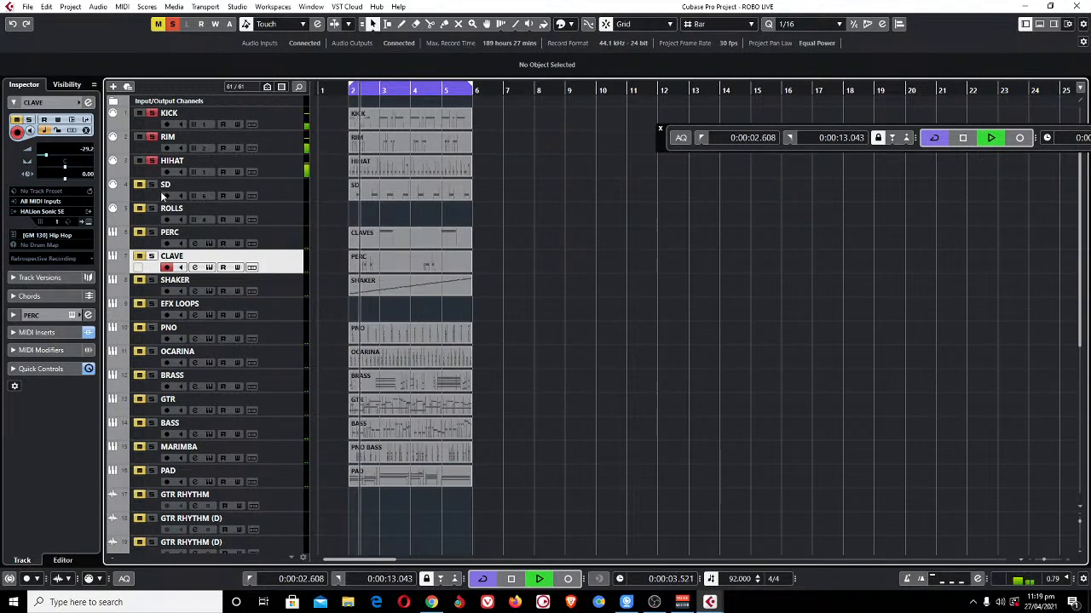
{"action": "left_click", "coordinate": [152, 184]}
{"action": "left_click", "coordinate": [151, 255]}
{"action": "left_click", "coordinate": [151, 280]}
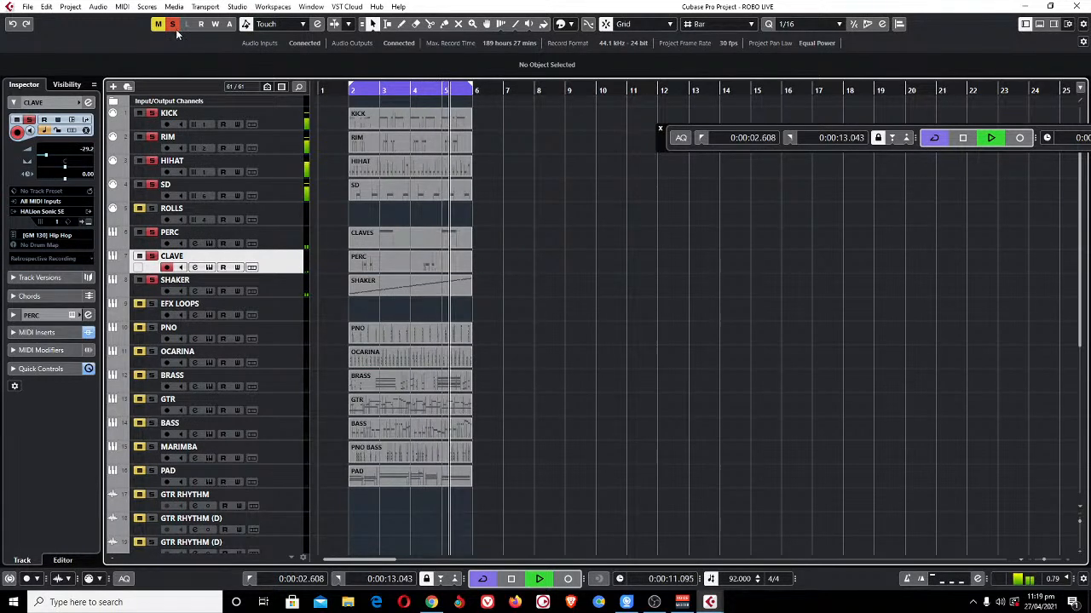
Audition only the PNO track in solo and look through SampleTank 3's Grand Piano 1 presets in the Piano category.
{"action": "key", "text": "space"}
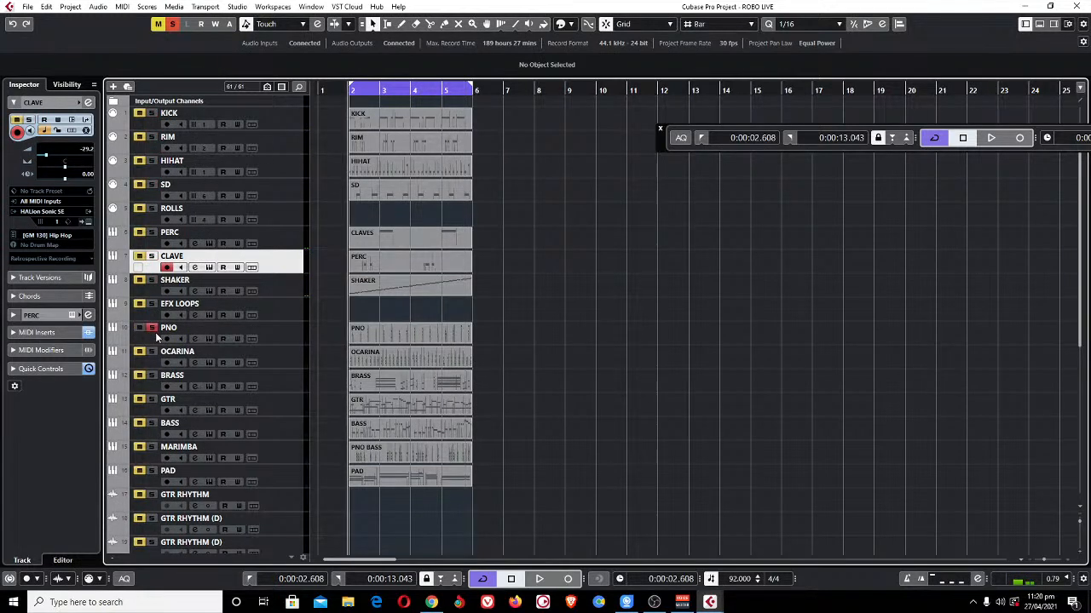
{"action": "key", "text": "space"}
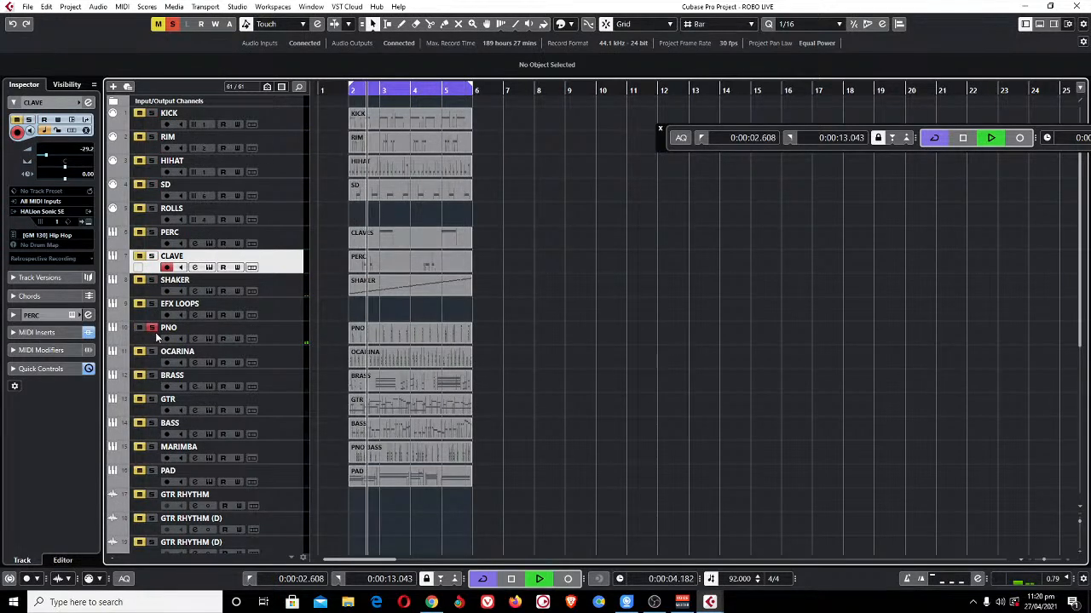
{"action": "left_click", "coordinate": [282, 340]}
{"action": "left_click", "coordinate": [88, 222]}
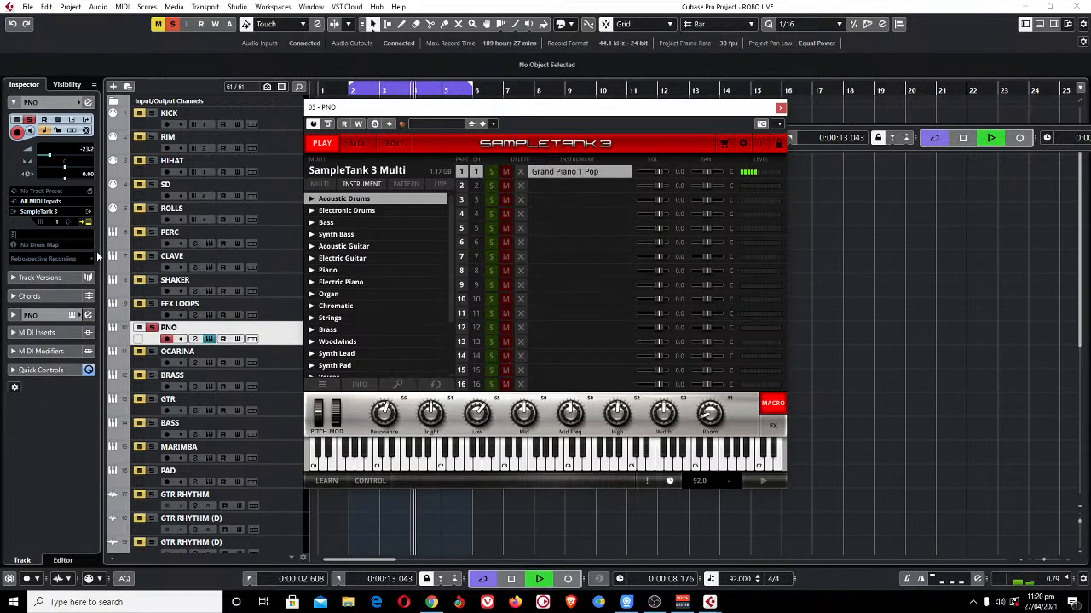
{"action": "left_click", "coordinate": [332, 271]}
{"action": "left_click", "coordinate": [311, 270]}
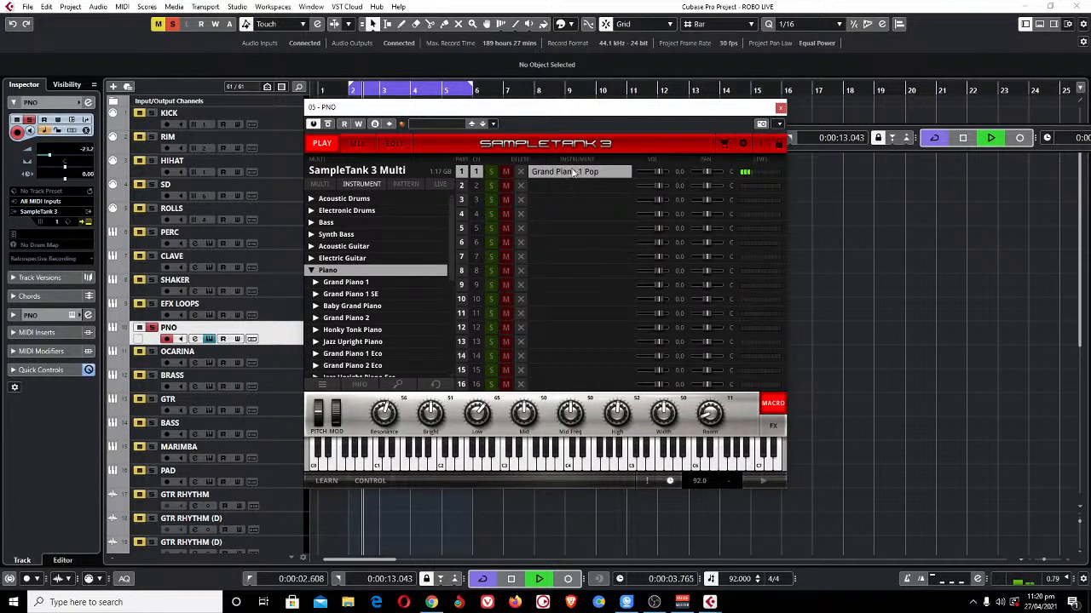
{"action": "left_click", "coordinate": [316, 283]}
{"action": "scroll", "coordinate": [367, 338], "scroll_direction": "down", "scroll_amount": 1}
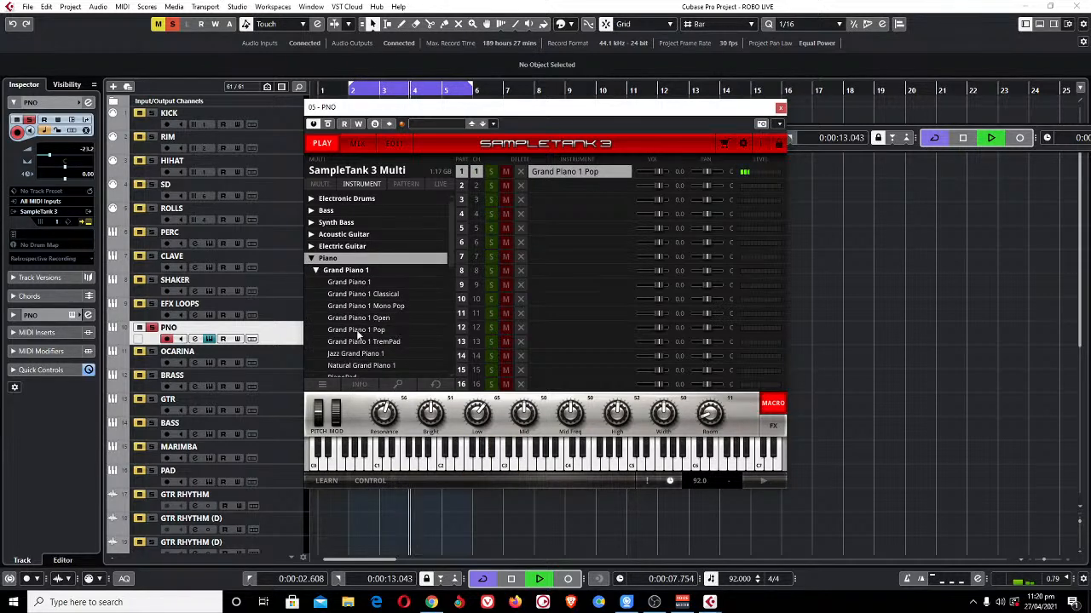
{"action": "left_click", "coordinate": [781, 109]}
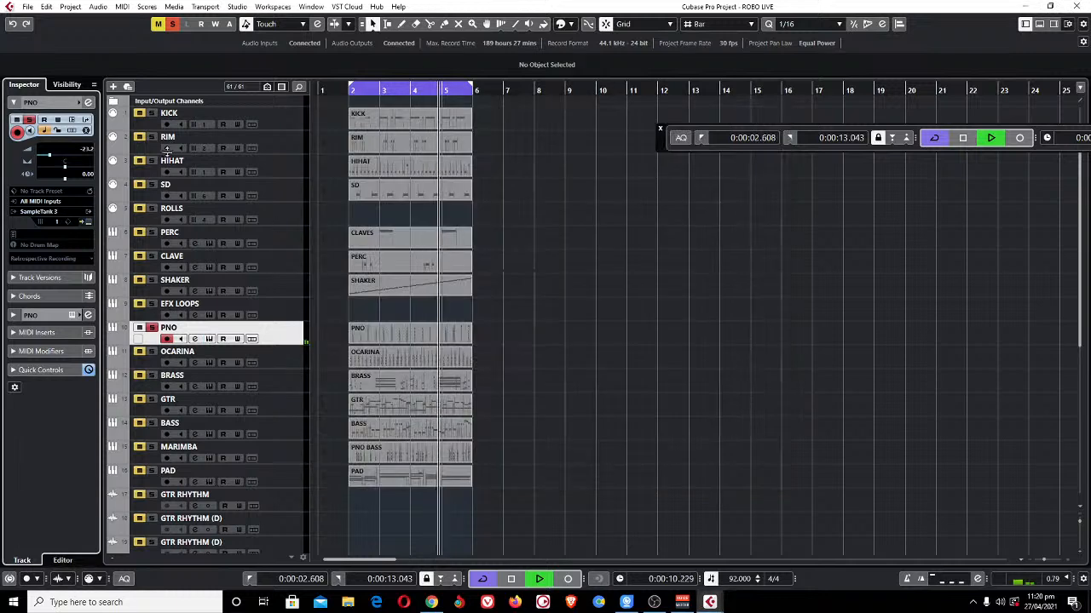
In the PNO channel's equalizer, switch off the 2 LMF band and set the 3 HMF gain to about 8 dB.
{"action": "left_click", "coordinate": [195, 340]}
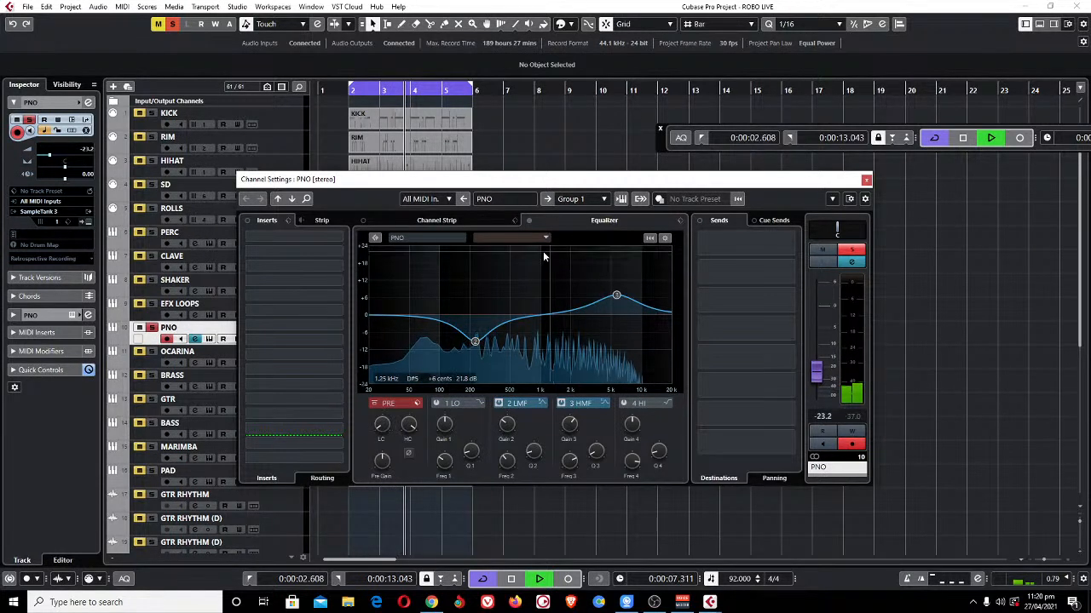
{"action": "left_click", "coordinate": [528, 221]}
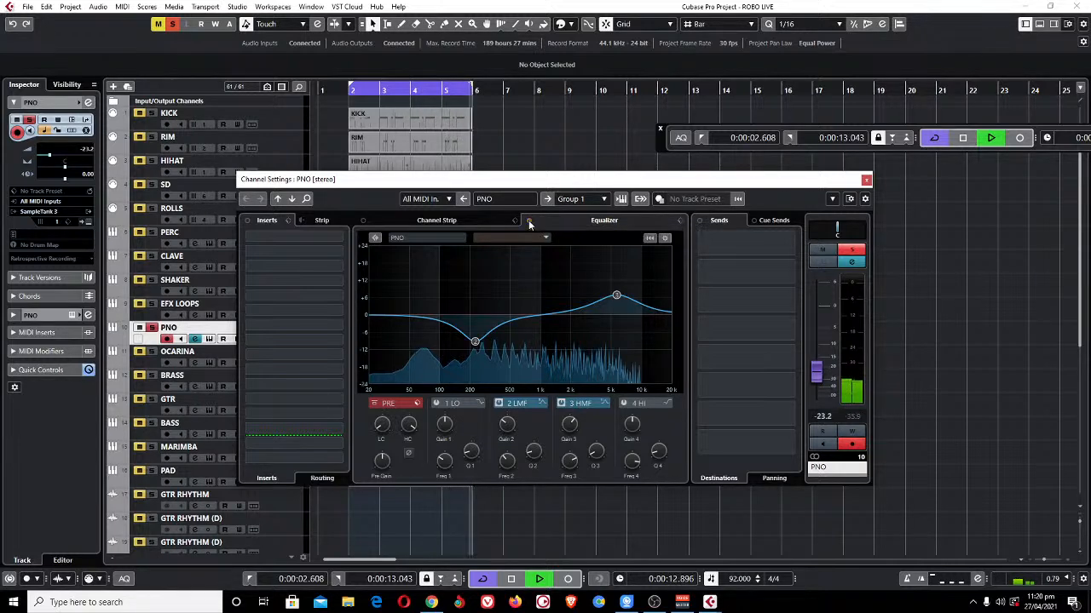
{"action": "left_click", "coordinate": [498, 404]}
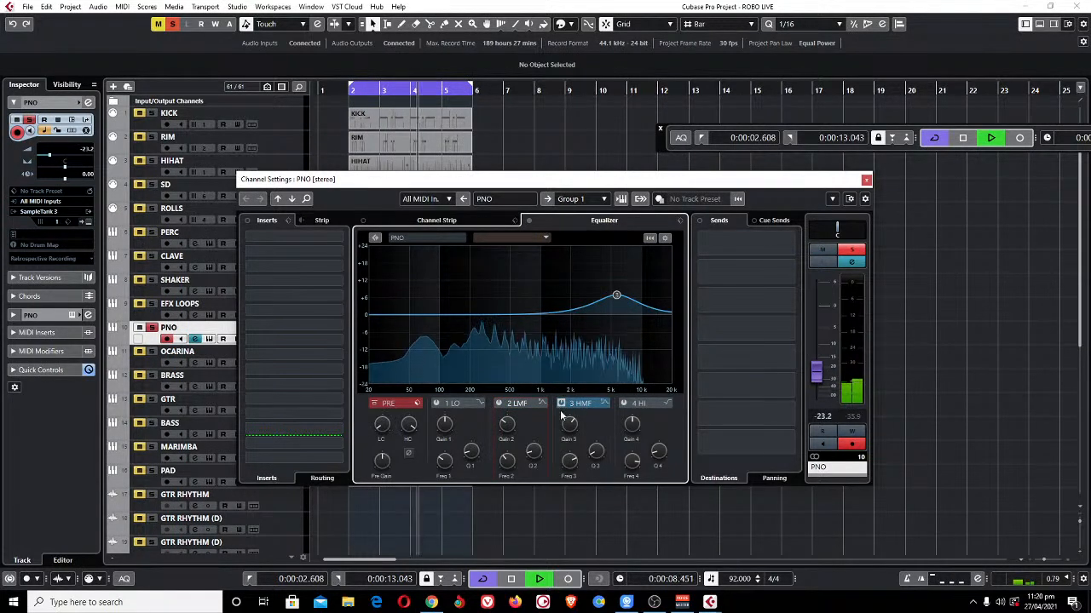
{"action": "mouse_move", "coordinate": [569, 427]}
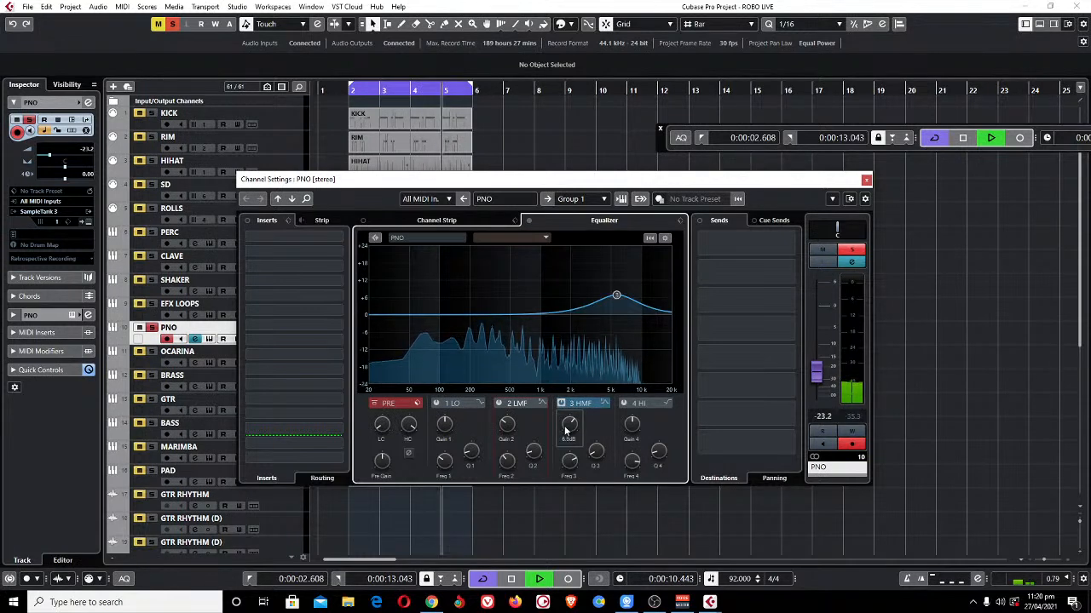
{"action": "scroll", "coordinate": [571, 432], "scroll_direction": "up", "scroll_amount": 4}
{"action": "scroll", "coordinate": [571, 432], "scroll_direction": "up", "scroll_amount": 10}
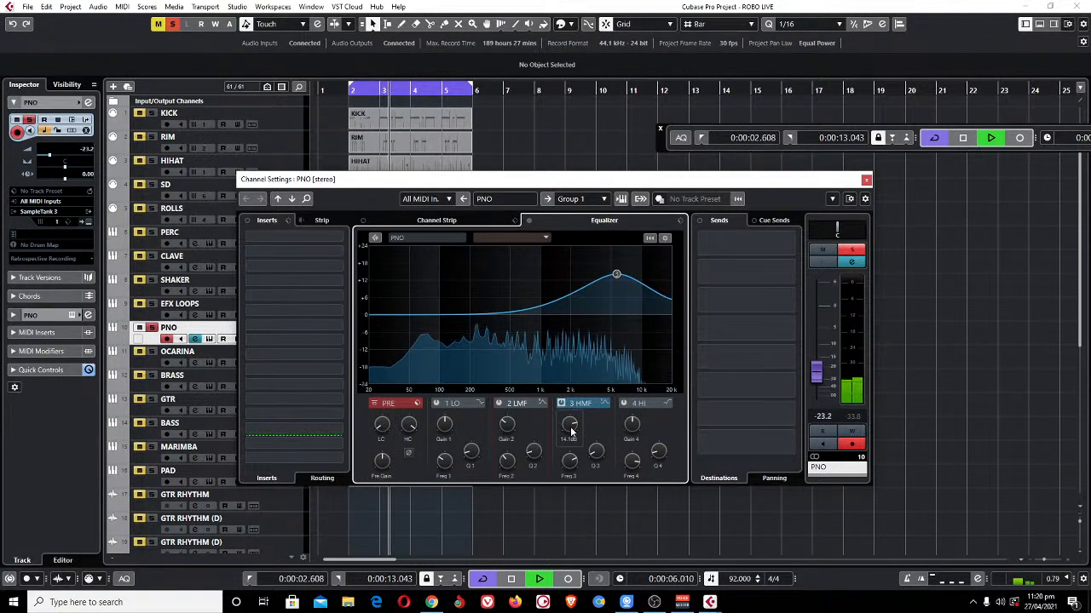
{"action": "scroll", "coordinate": [571, 432], "scroll_direction": "down", "scroll_amount": 7}
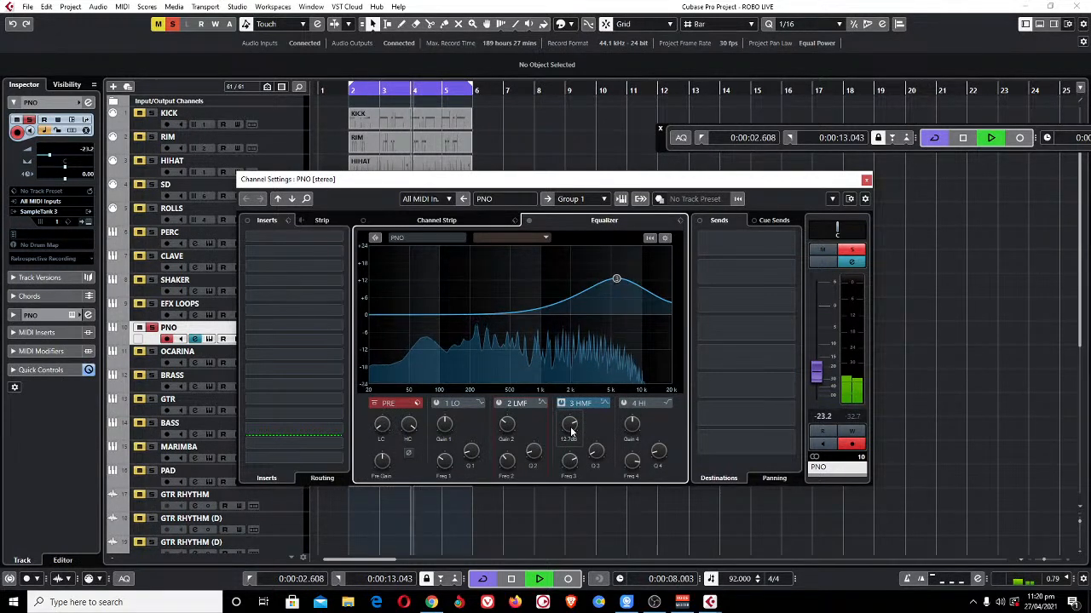
{"action": "scroll", "coordinate": [571, 432], "scroll_direction": "down", "scroll_amount": 4}
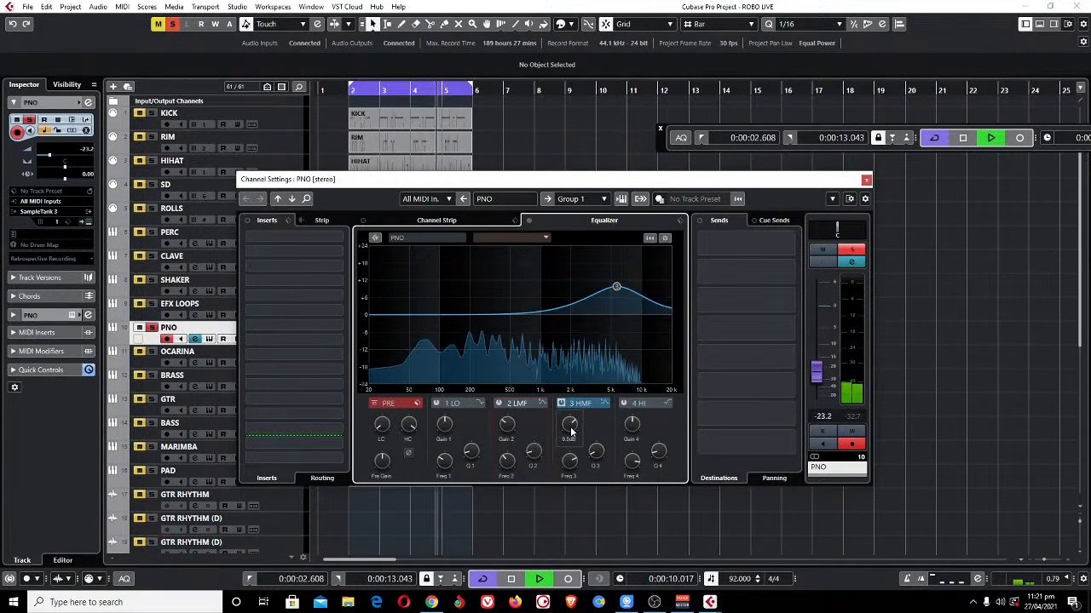
{"action": "scroll", "coordinate": [570, 432], "scroll_direction": "down", "scroll_amount": 1}
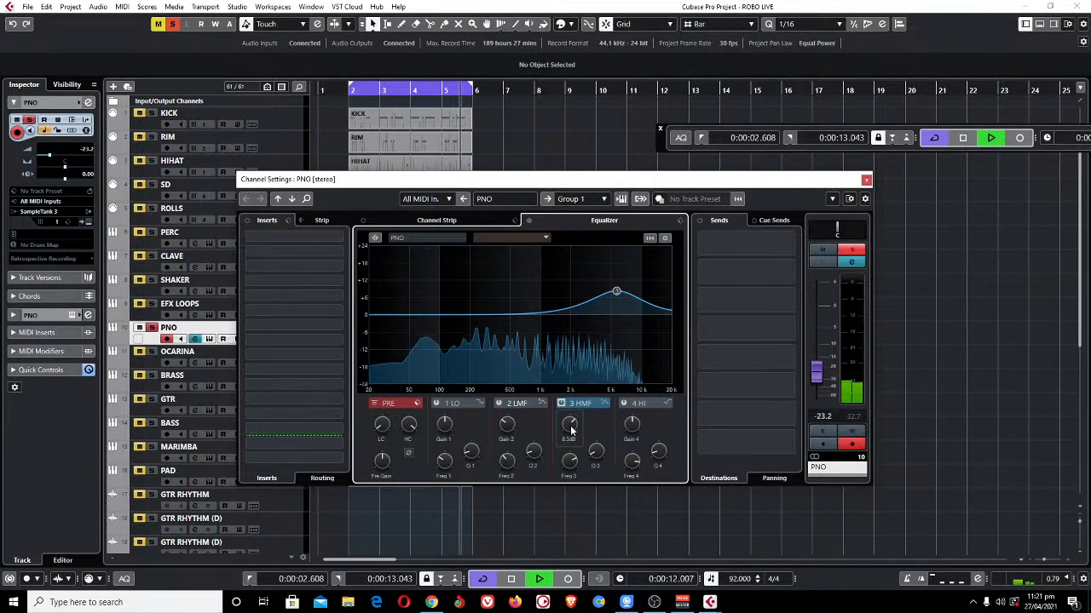
Compare the PNO sound with the LMF and HMF bands off and on, leaving both active, and close its channel settings.
{"action": "left_click", "coordinate": [497, 404]}
{"action": "scroll", "coordinate": [506, 422], "scroll_direction": "down", "scroll_amount": 15}
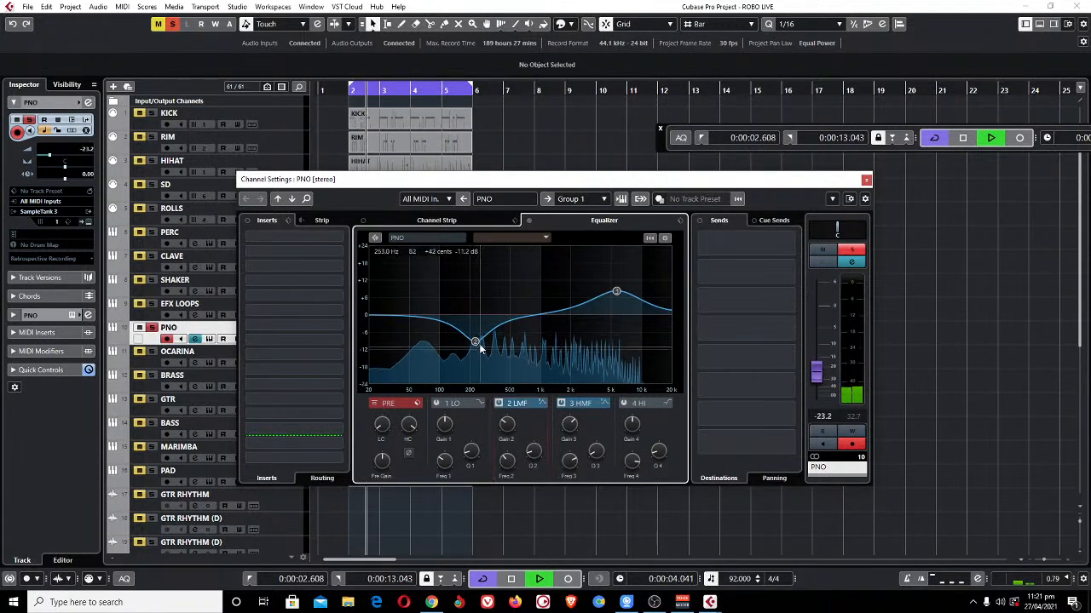
{"action": "left_click", "coordinate": [561, 403]}
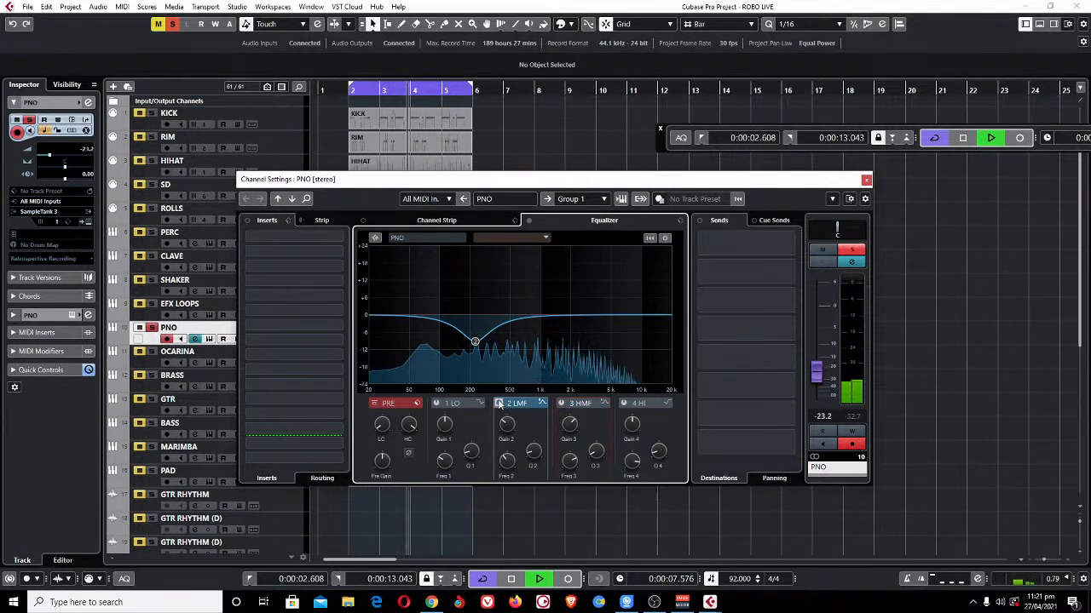
{"action": "left_click", "coordinate": [498, 404]}
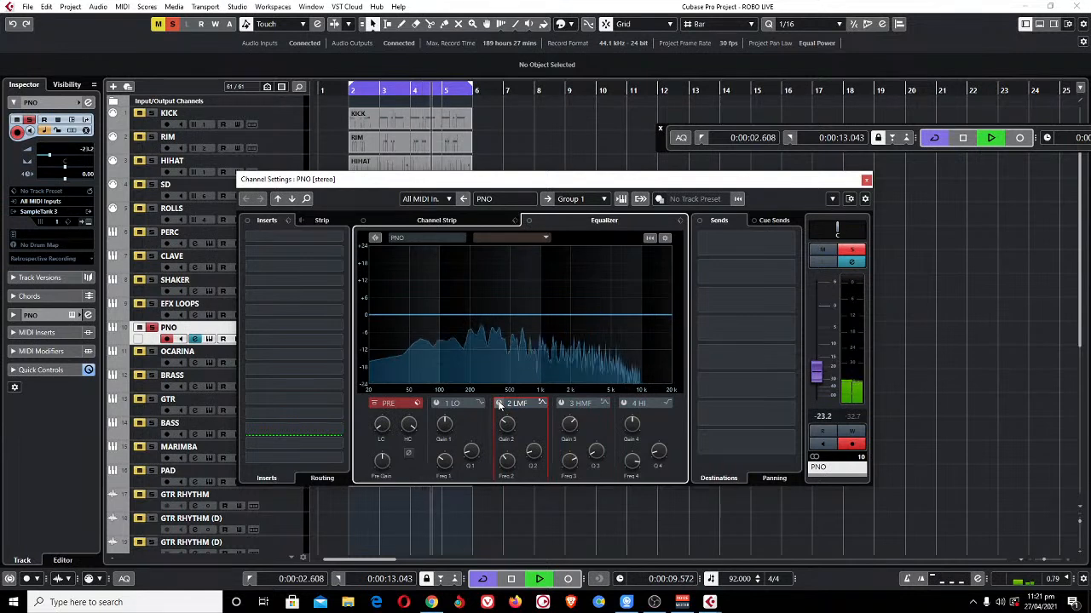
{"action": "left_click", "coordinate": [498, 404]}
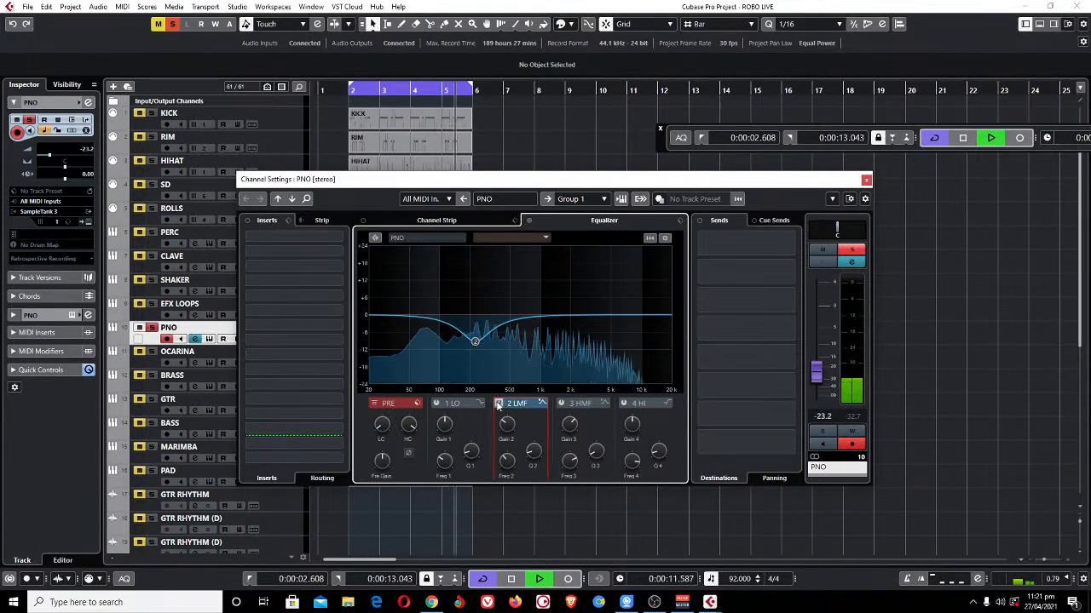
{"action": "left_click", "coordinate": [561, 404]}
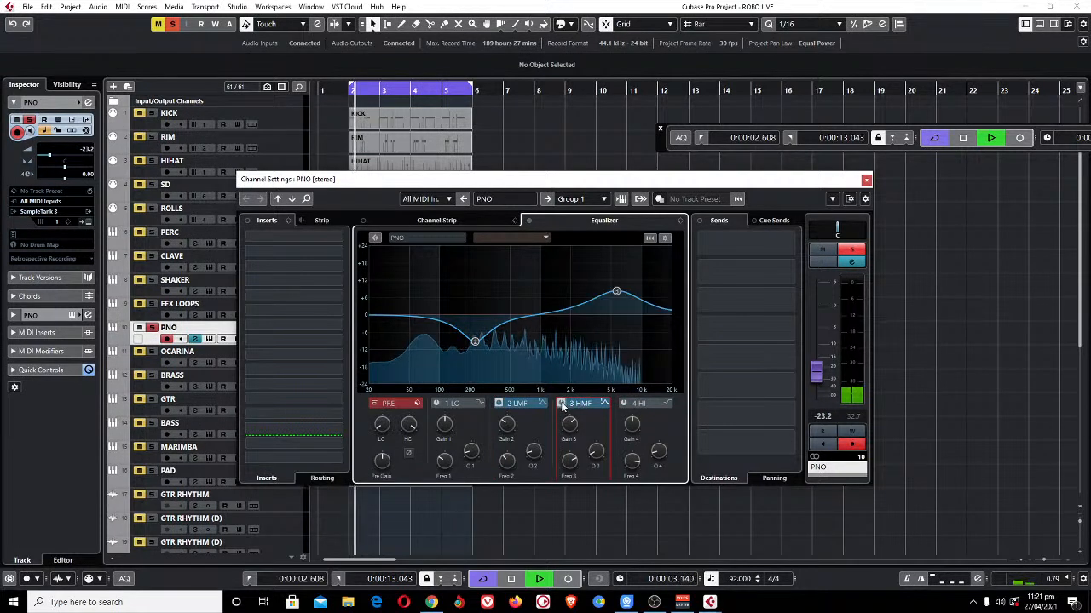
{"action": "left_click", "coordinate": [865, 179]}
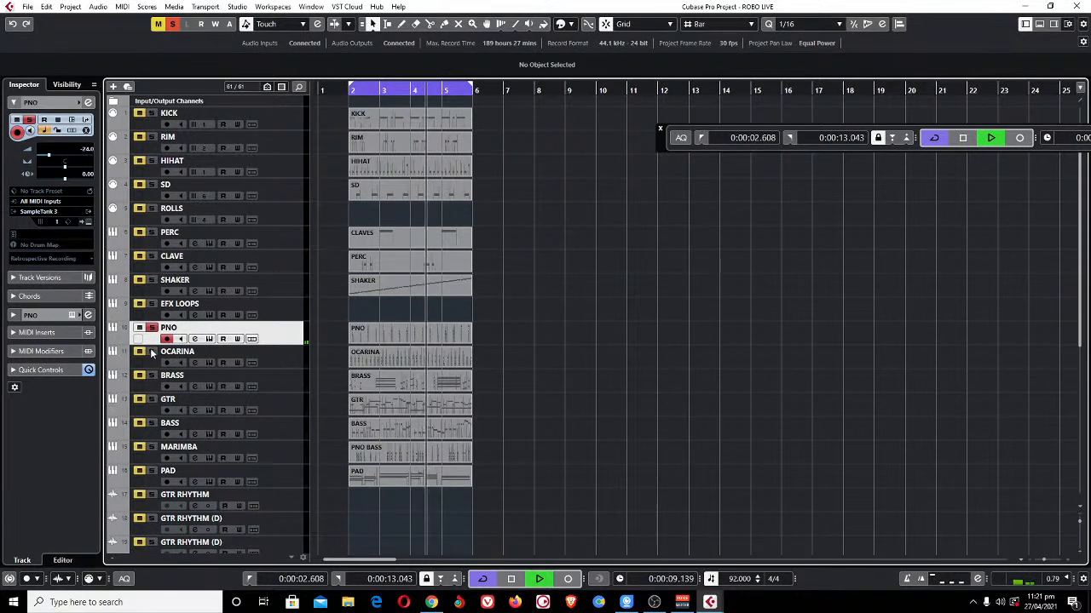
Audition the OCARINA track in solo and view the instrument loaded in its HALion Sonic SE.
{"action": "left_click", "coordinate": [282, 359]}
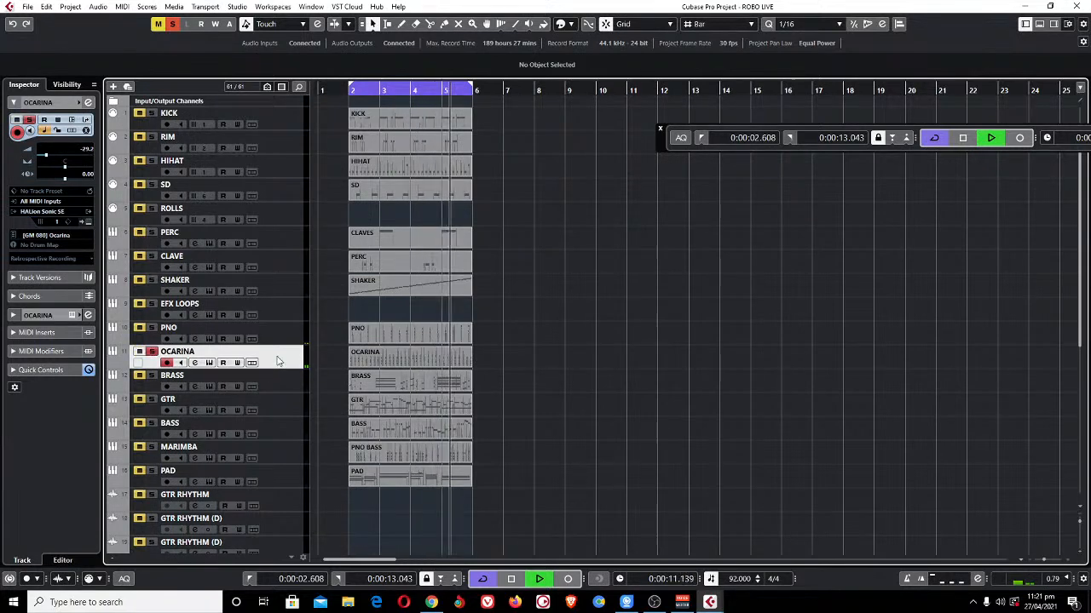
{"action": "left_click", "coordinate": [89, 223]}
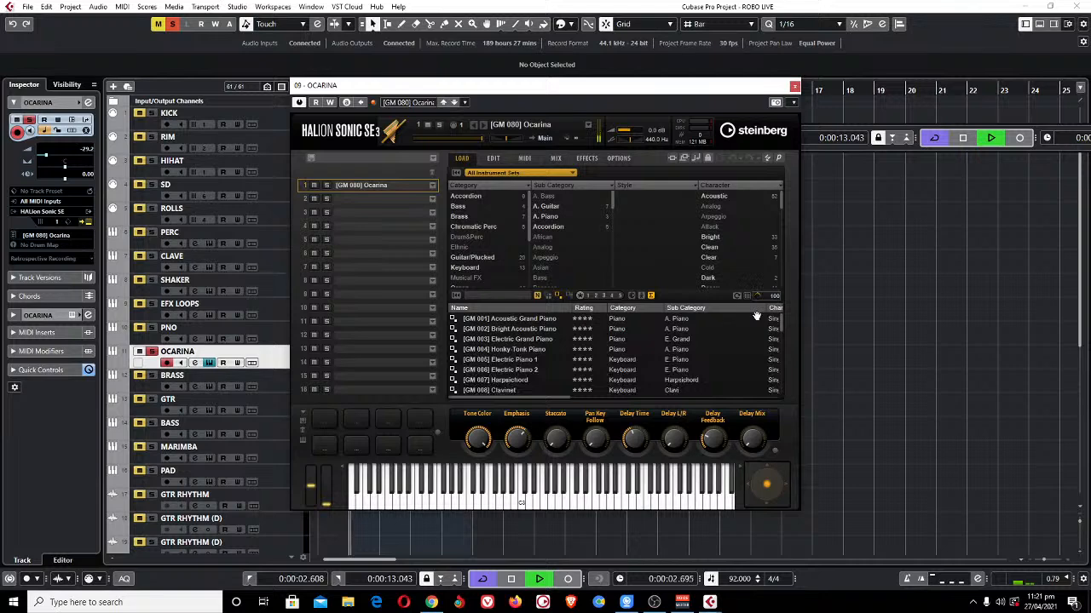
{"action": "left_click", "coordinate": [794, 88]}
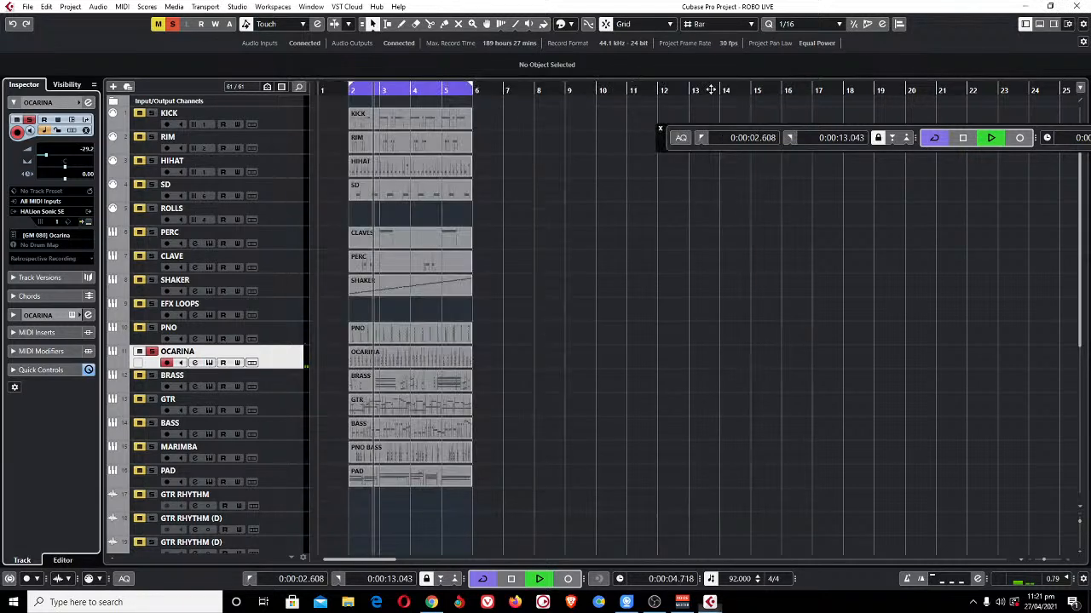
Enable the OCARINA equalizer's 2 LMF band, boost it about 8.3 dB at 231 Hz, and widen its Q during playback.
{"action": "left_click", "coordinate": [196, 363]}
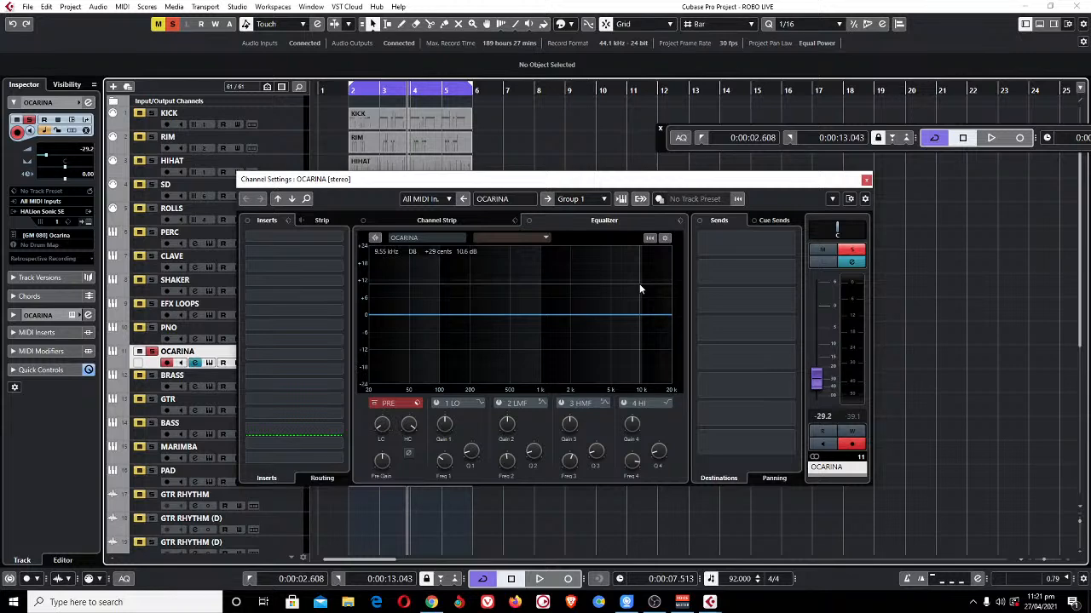
{"action": "left_click", "coordinate": [497, 403]}
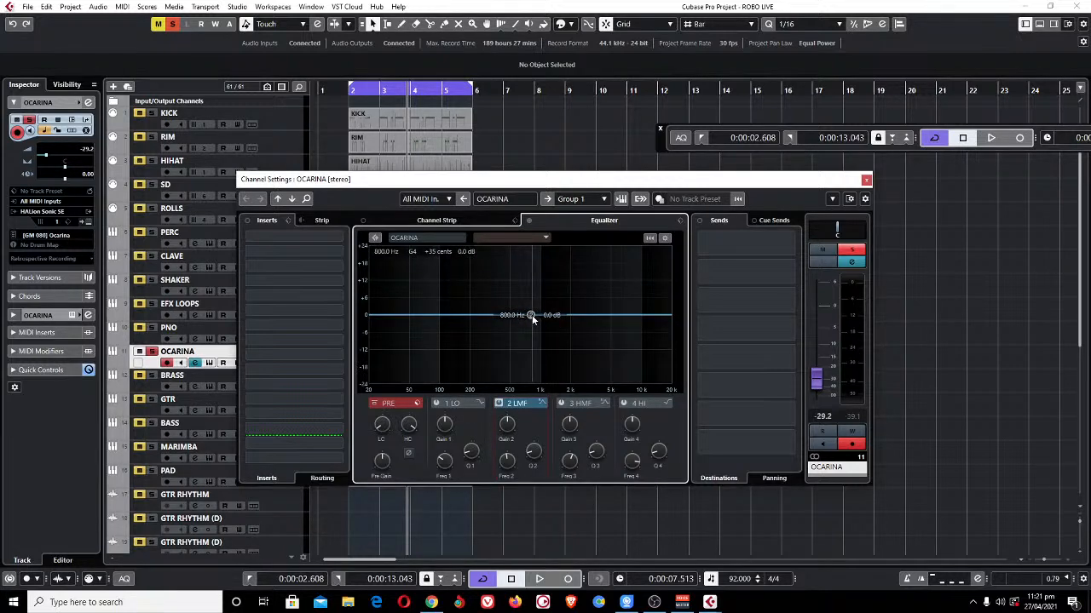
{"action": "left_click_drag", "start_coordinate": [531, 316], "coordinate": [476, 292]}
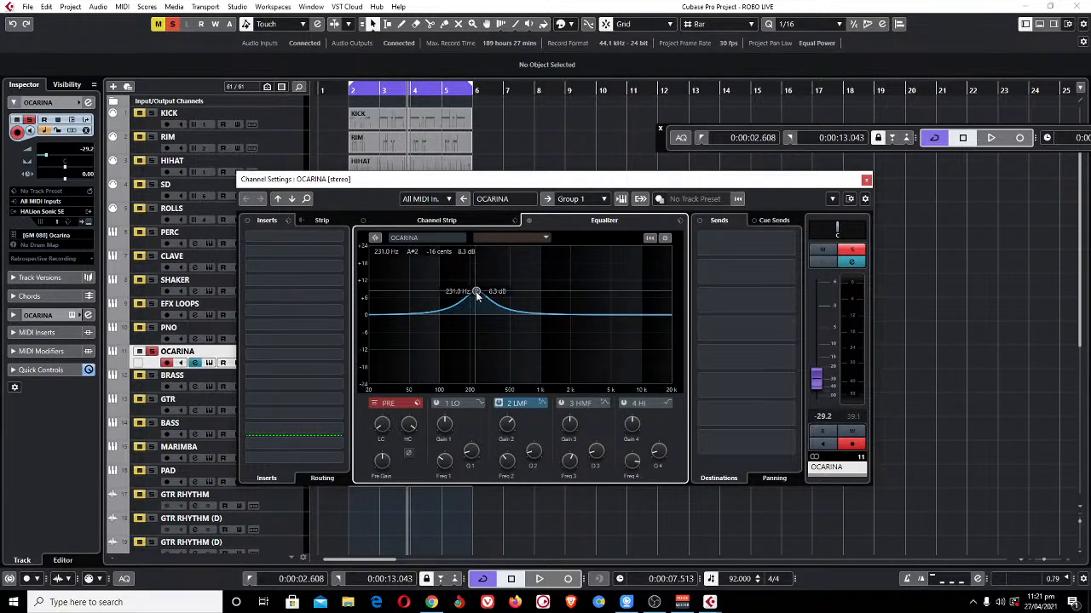
{"action": "key", "text": "space"}
{"action": "left_click_drag", "start_coordinate": [530, 450], "coordinate": [535, 461]}
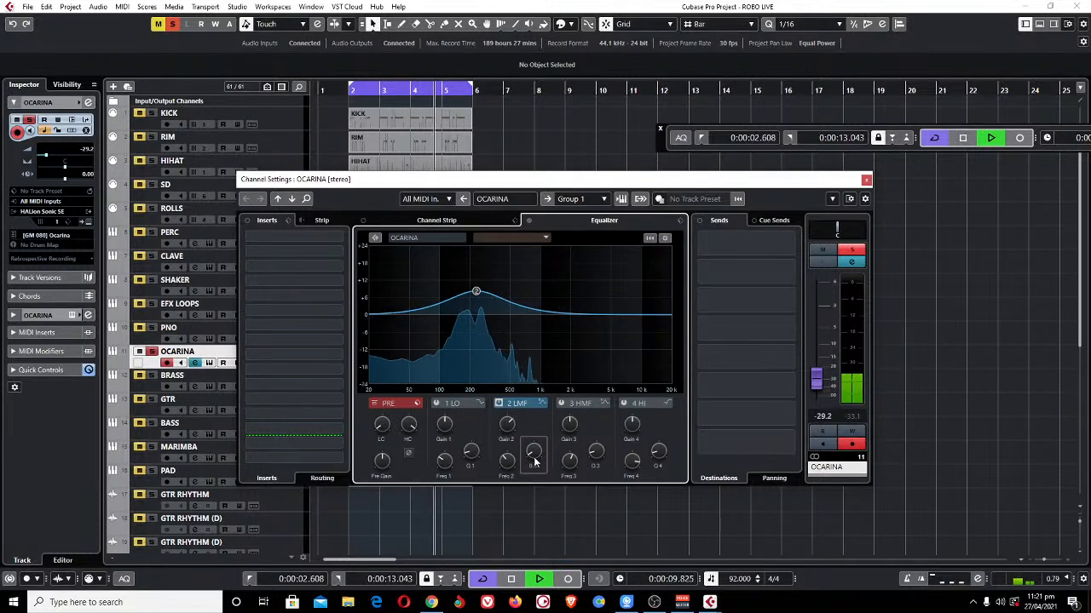
Lower the OCARINA's 2 LMF gain to about 6 dB while comparing equalized and bypassed sound, and set the channel volume to -30.4 dB.
{"action": "left_click", "coordinate": [498, 403]}
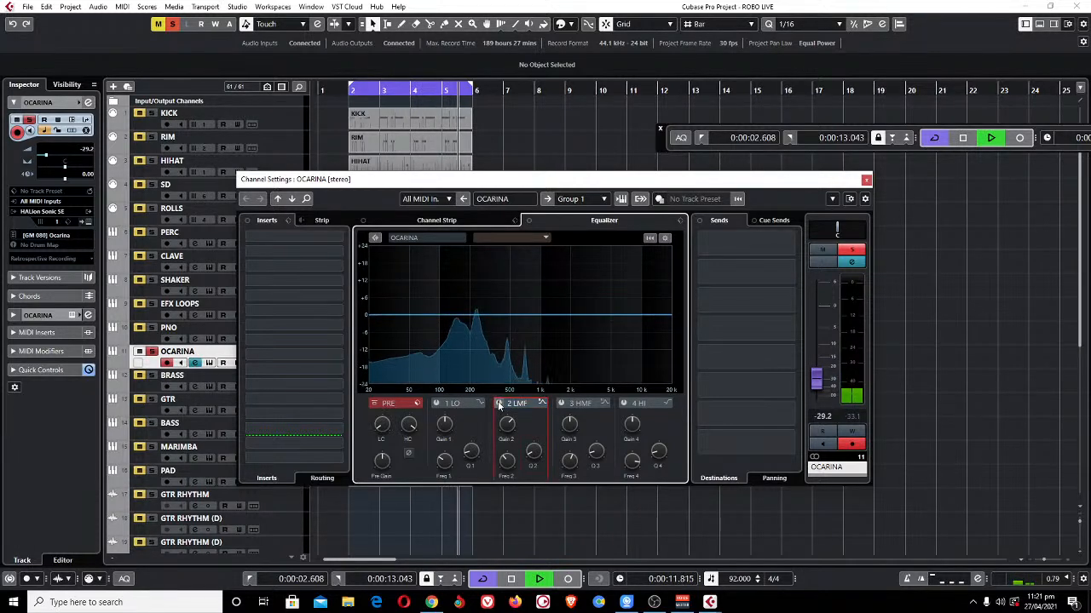
{"action": "left_click", "coordinate": [499, 403]}
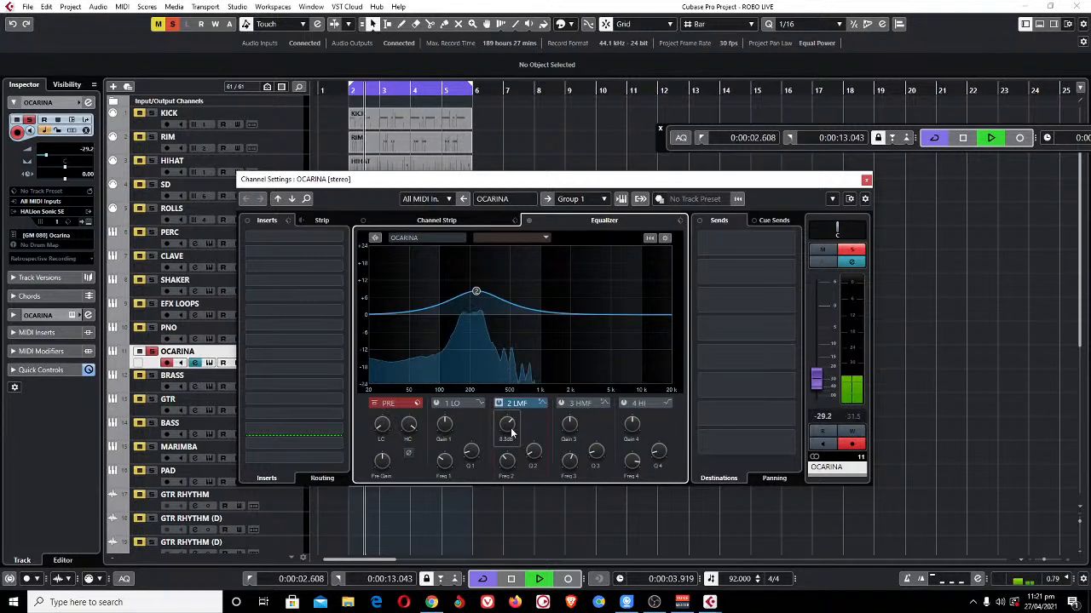
{"action": "scroll", "coordinate": [510, 427], "scroll_direction": "down", "scroll_amount": 3}
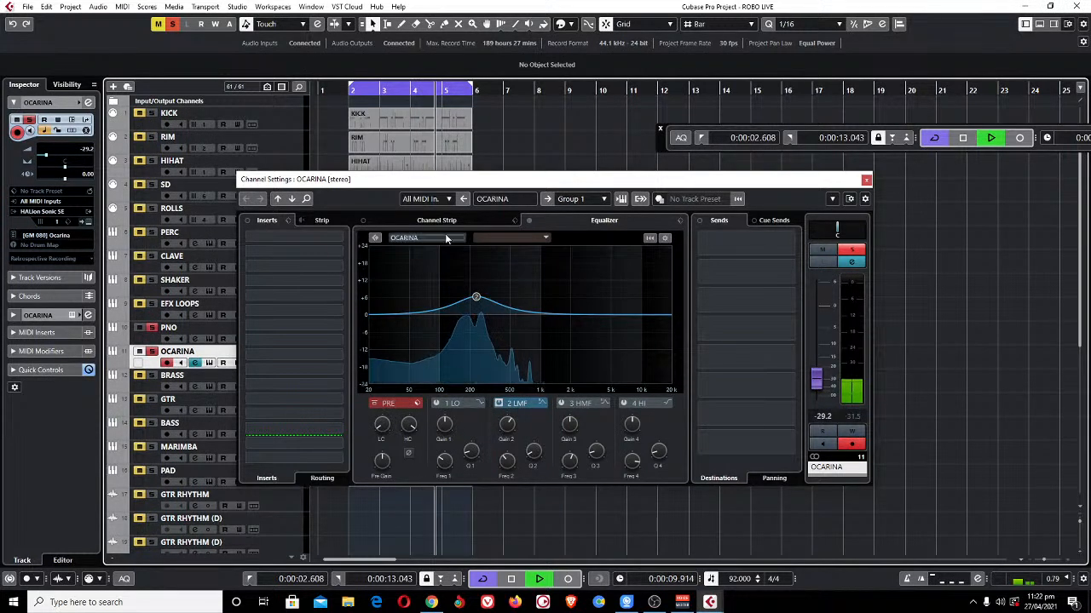
{"action": "left_click", "coordinate": [530, 221]}
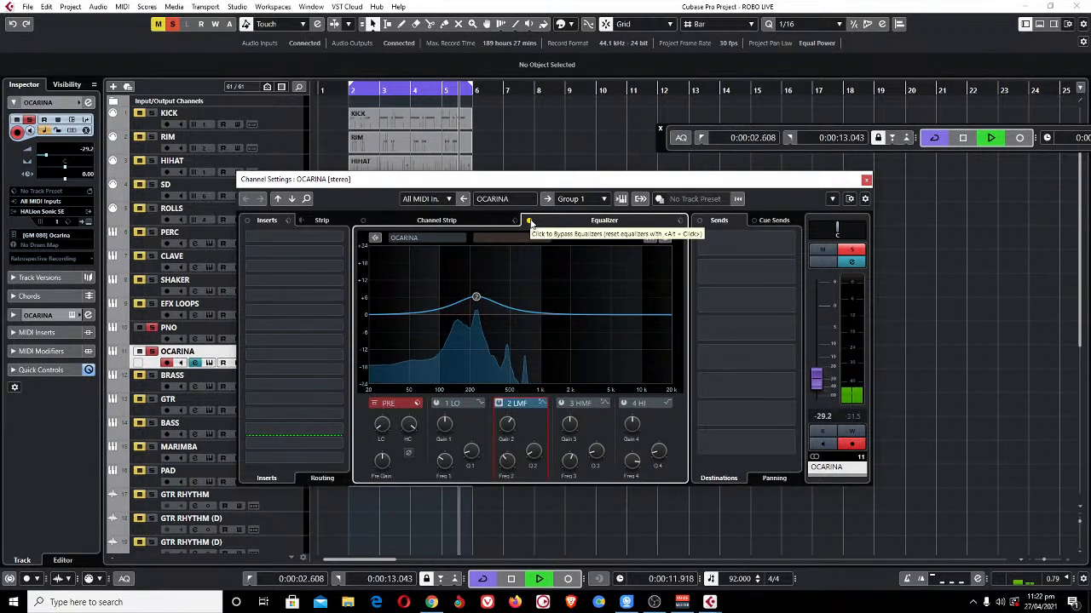
{"action": "left_click", "coordinate": [530, 222]}
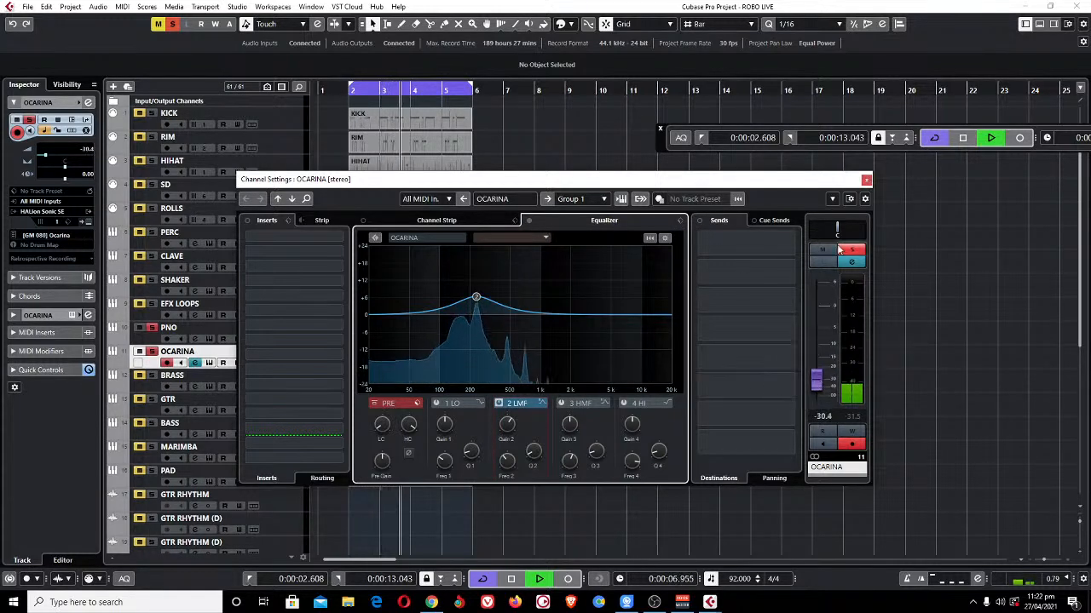
{"action": "left_click", "coordinate": [865, 180]}
In the MixConsole, pan PNO to L40 and OCARINA to R40, and lower the OCARINA volume to -33.0 dB.
{"action": "key", "text": "h"}
{"action": "key", "text": "h"}
{"action": "key", "text": "h"}
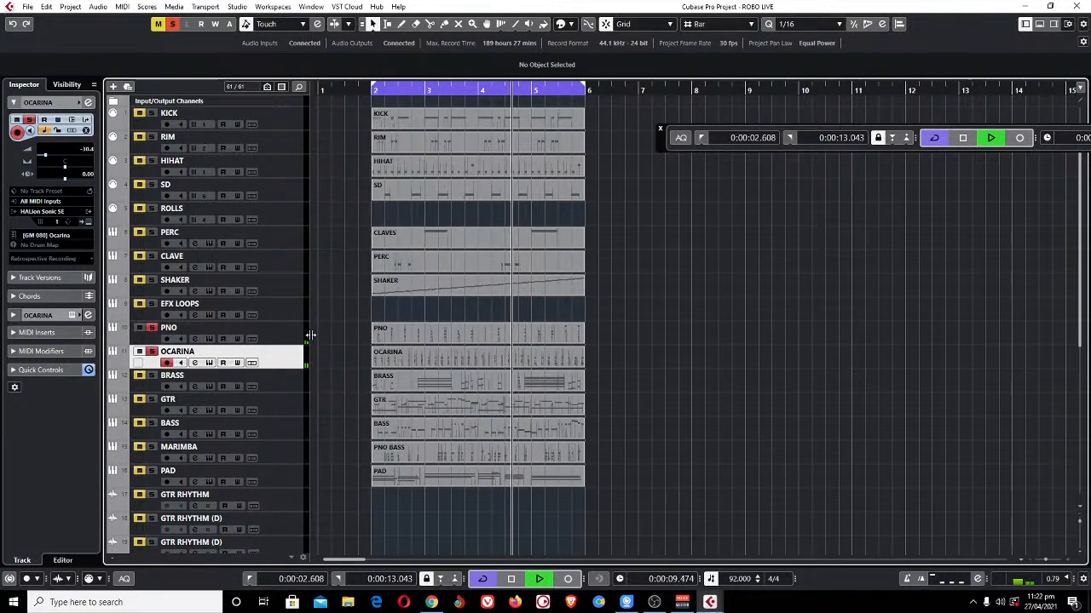
{"action": "left_click", "coordinate": [268, 332]}
{"action": "key", "text": "F3"}
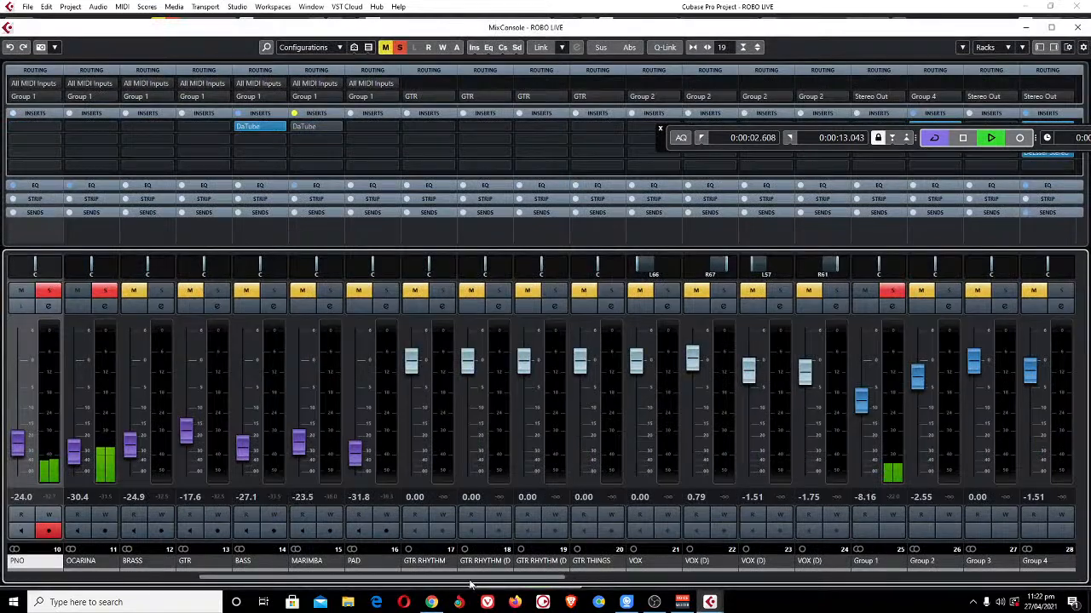
{"action": "left_click_drag", "start_coordinate": [494, 586], "coordinate": [327, 558]}
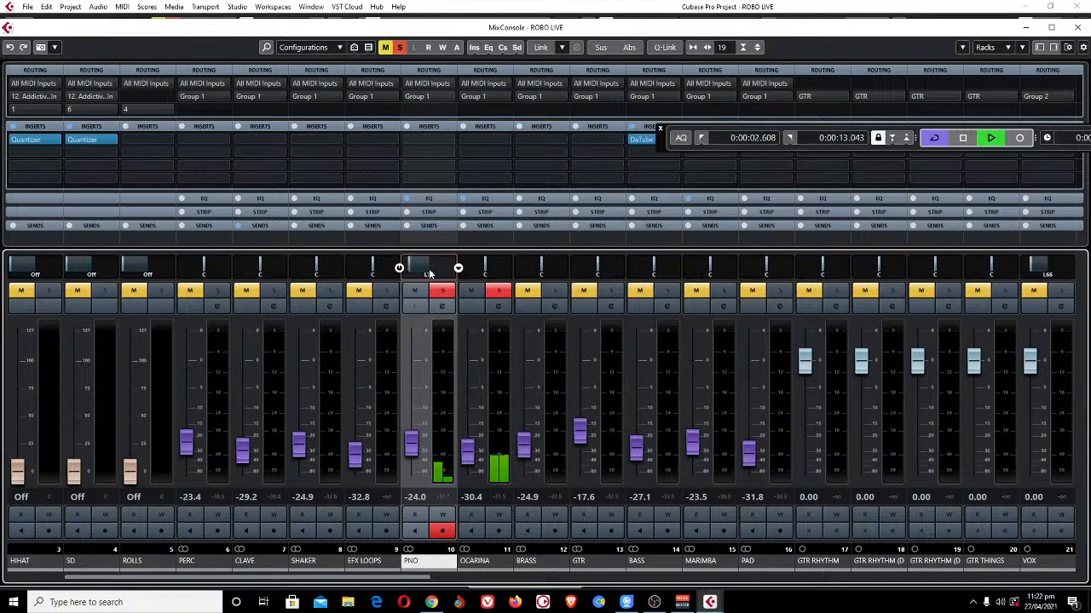
{"action": "scroll", "coordinate": [429, 272], "scroll_direction": "down", "scroll_amount": 2}
{"action": "scroll", "coordinate": [491, 269], "scroll_direction": "up", "scroll_amount": 2}
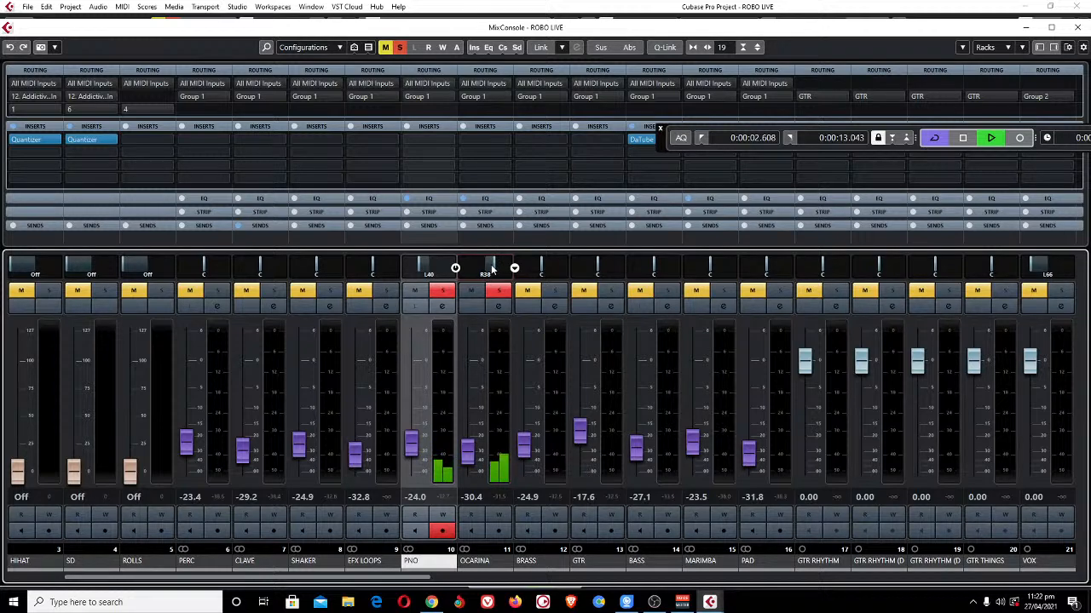
{"action": "scroll", "coordinate": [468, 450], "scroll_direction": "up", "scroll_amount": 2}
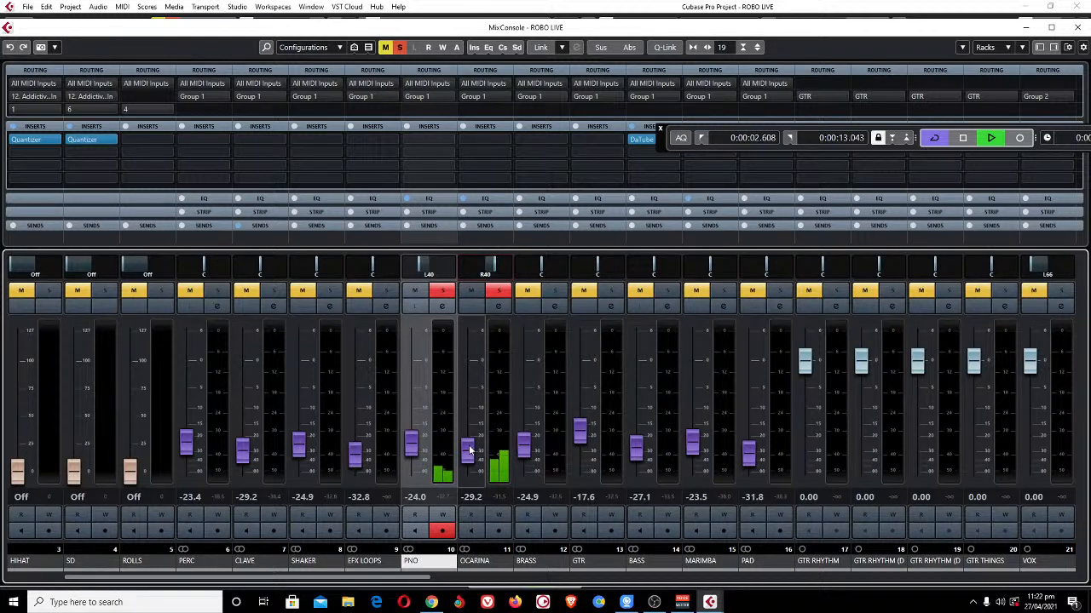
{"action": "key", "text": "F3"}
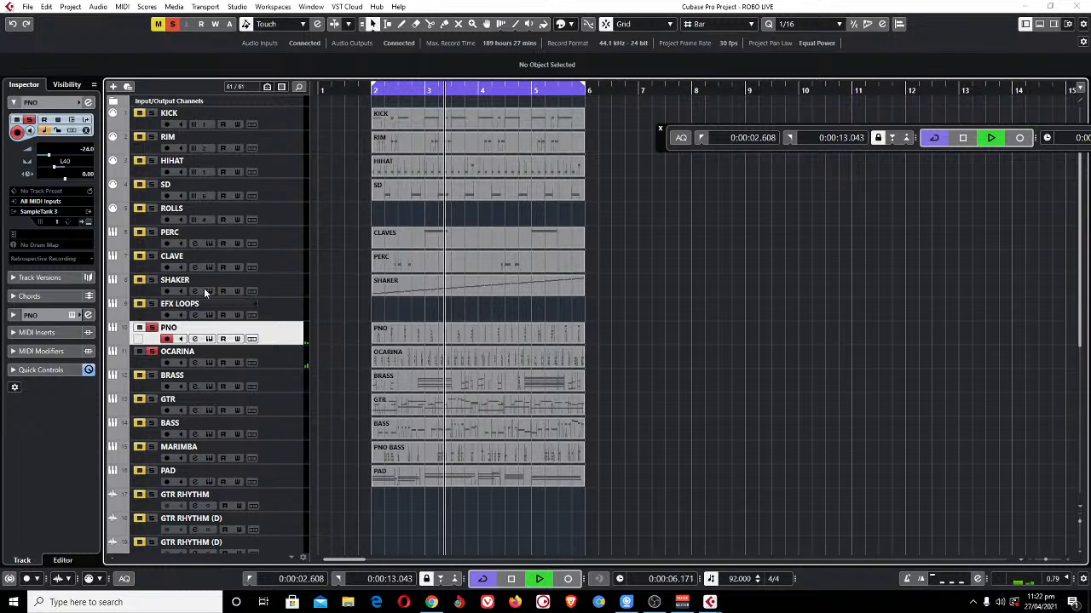
{"action": "left_click", "coordinate": [244, 356]}
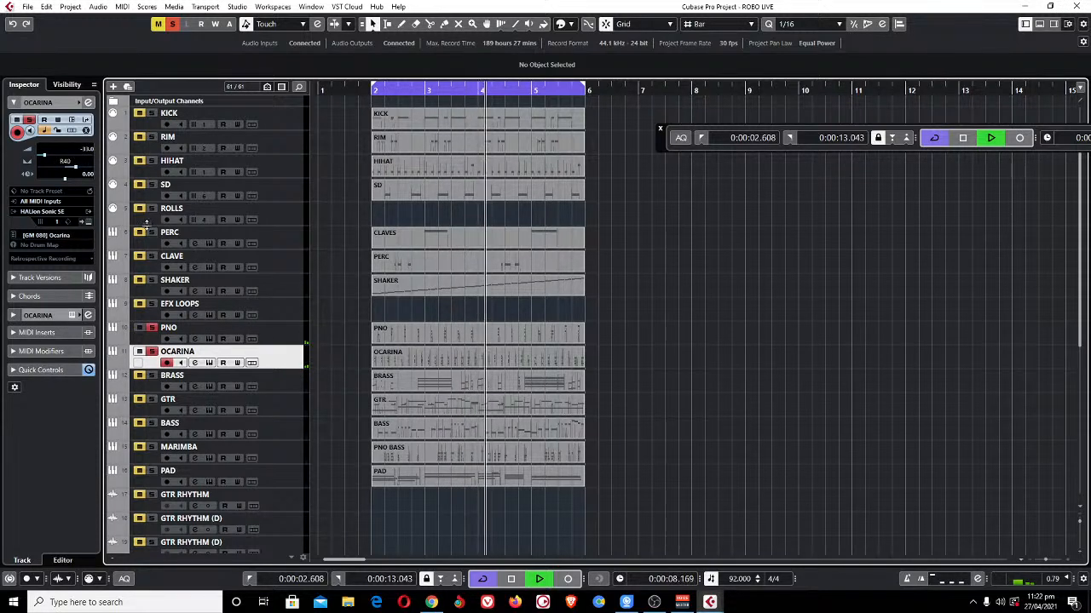
Audition the PAD track in solo and view the preset loaded in its Nexus instrument.
{"action": "left_click", "coordinate": [282, 476]}
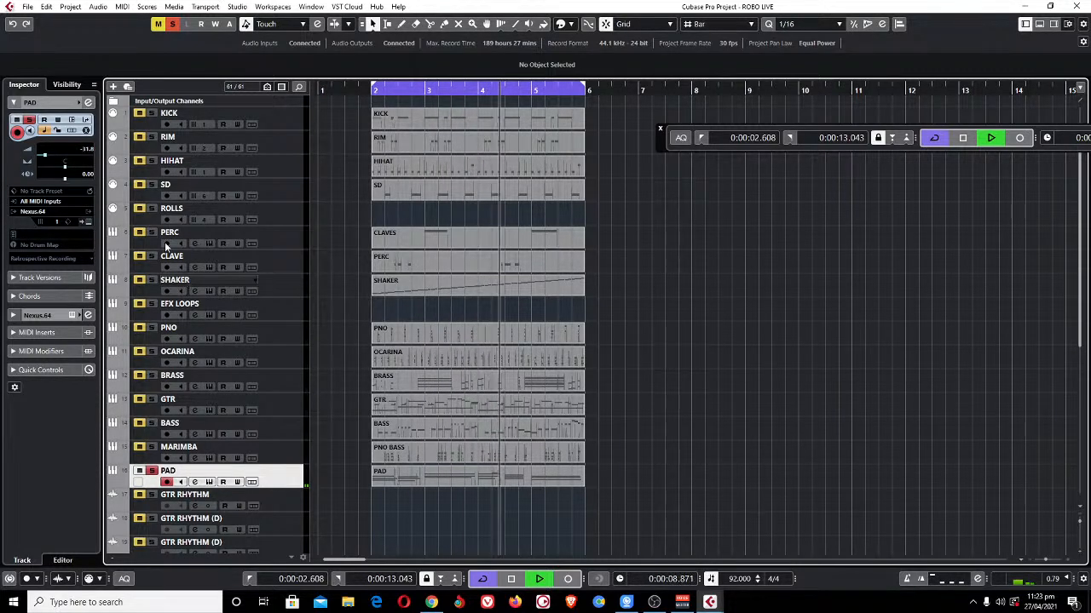
{"action": "left_click", "coordinate": [209, 482]}
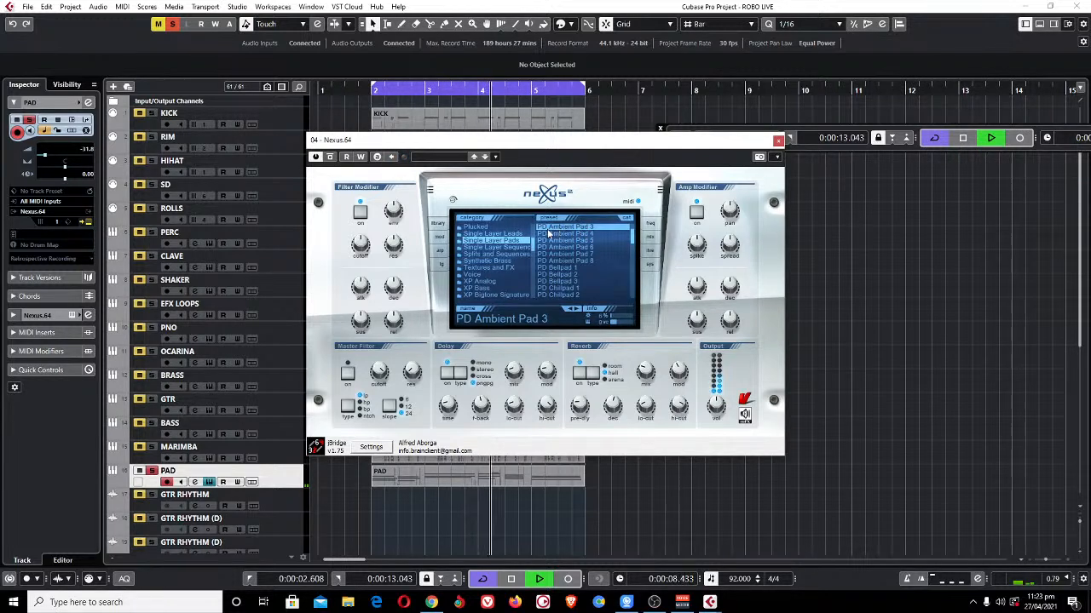
{"action": "left_click", "coordinate": [778, 141]}
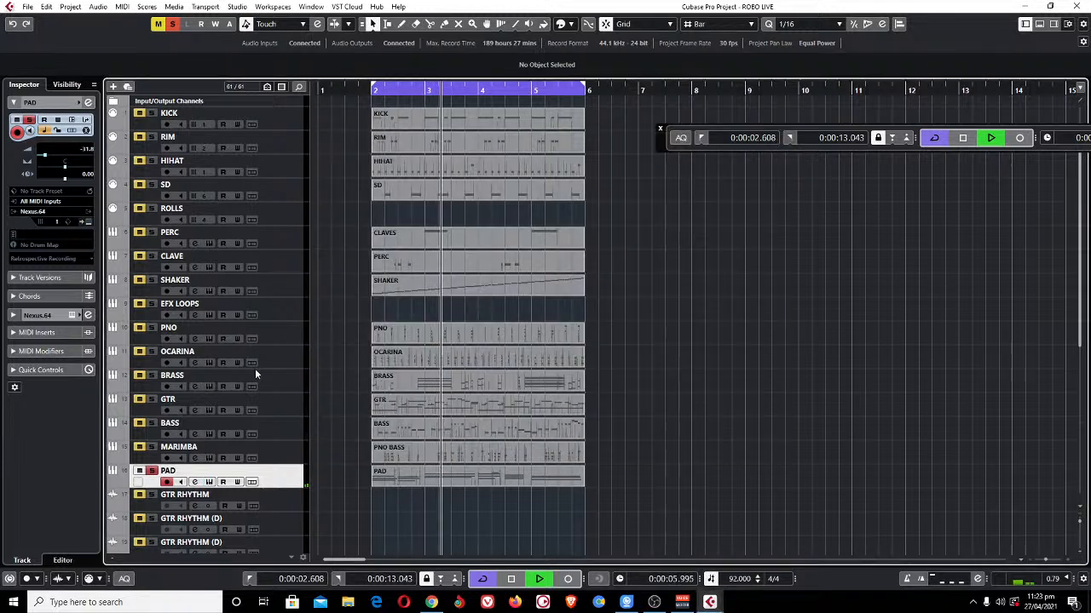
Solo the GTR track in place of PAD, audition it, and set its volume to -17.1 dB.
{"action": "left_click", "coordinate": [152, 398]}
{"action": "left_click", "coordinate": [152, 472]}
{"action": "left_click", "coordinate": [261, 412]}
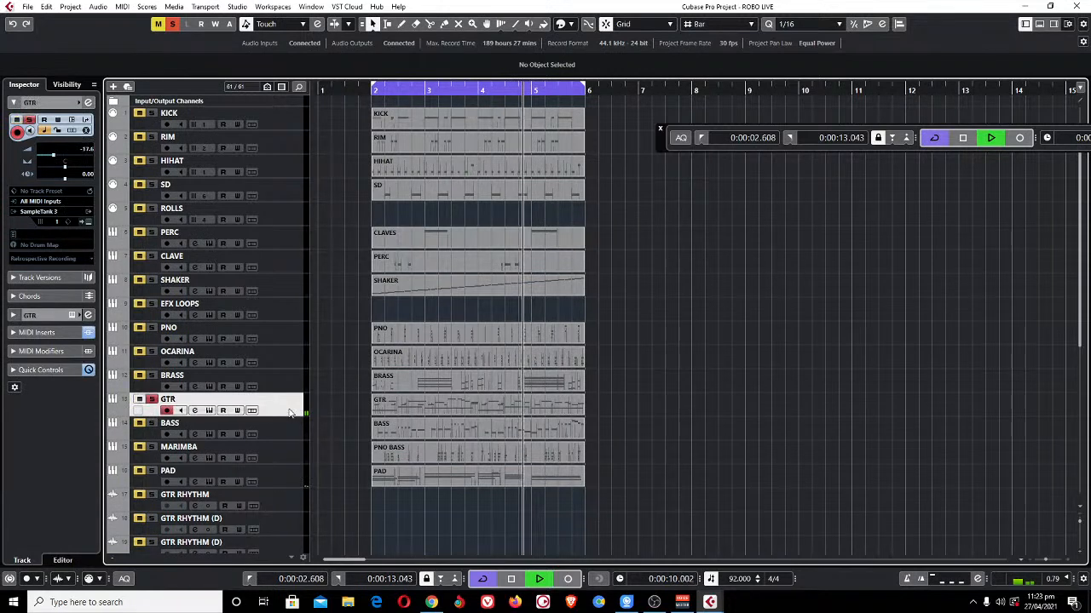
{"action": "key", "text": "space"}
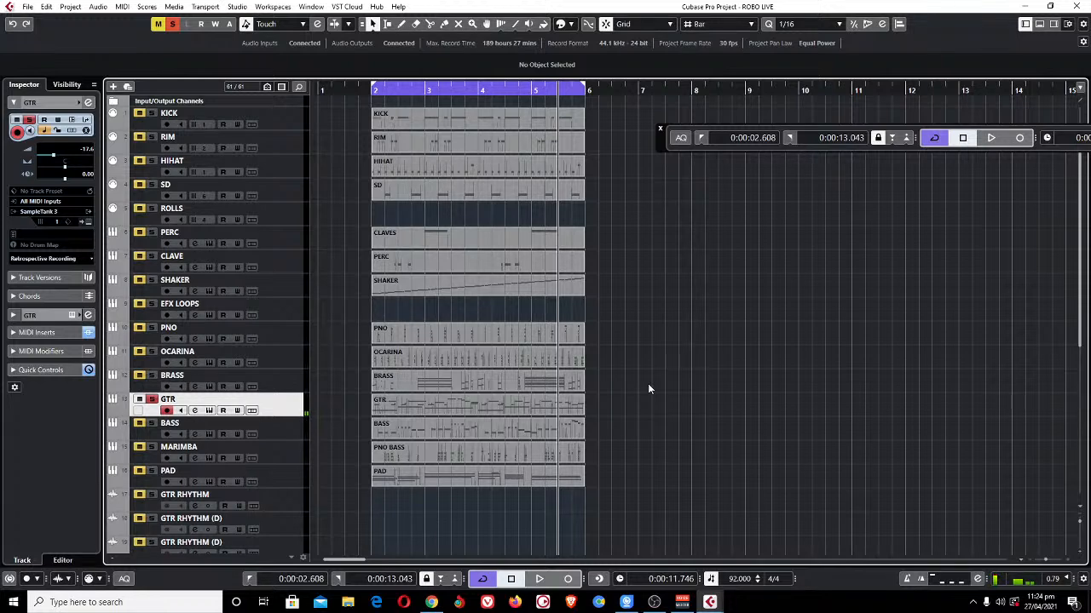
{"action": "key", "text": "space"}
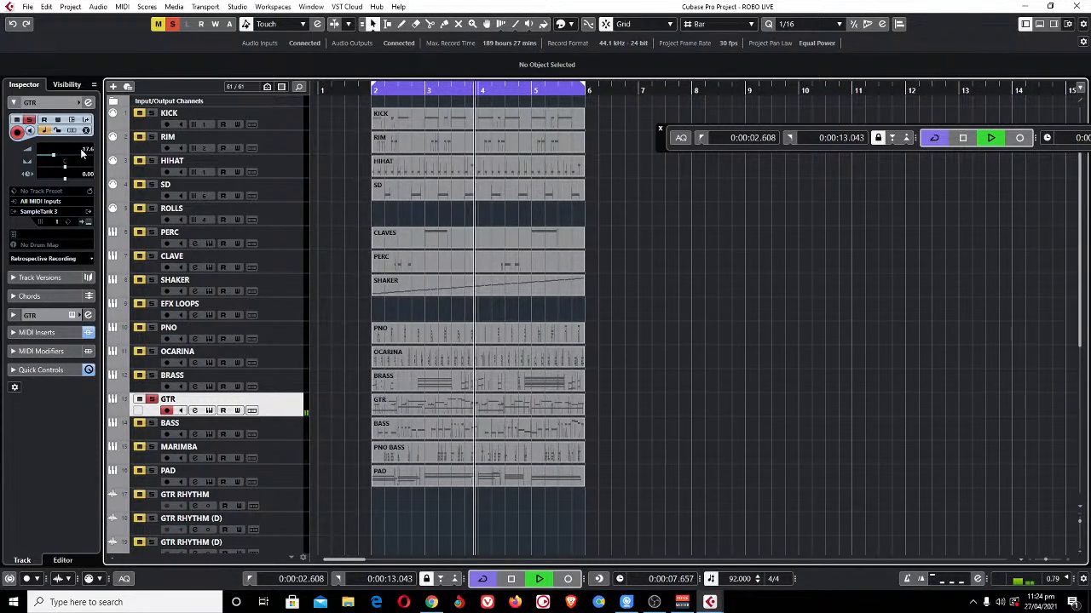
Check the live chat in YouTube Studio in Chrome and return to Cubase.
{"action": "left_click", "coordinate": [432, 603]}
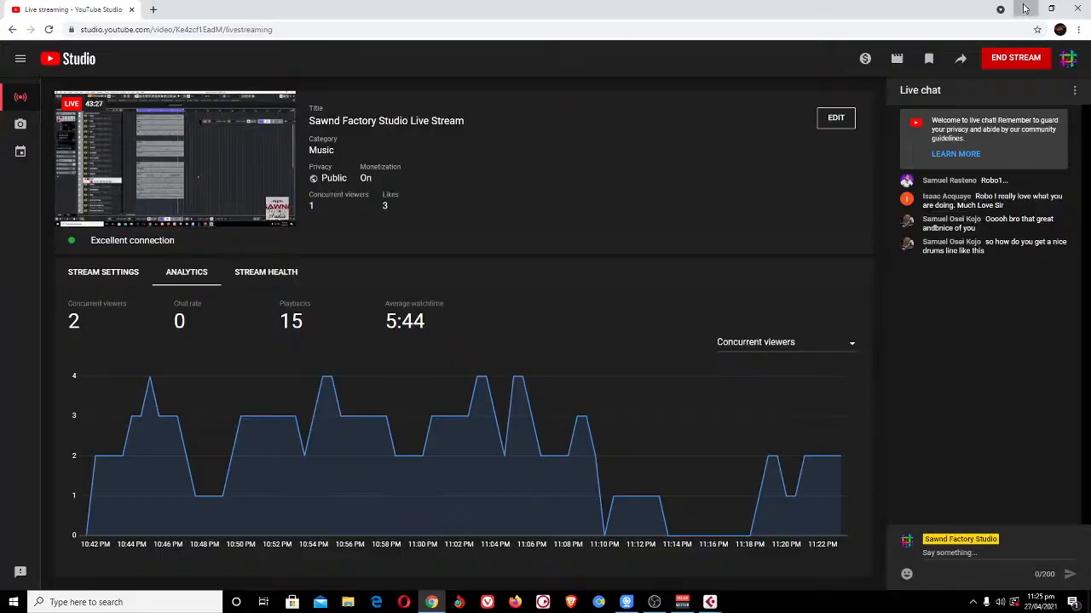
{"action": "key", "text": "alt+Tab"}
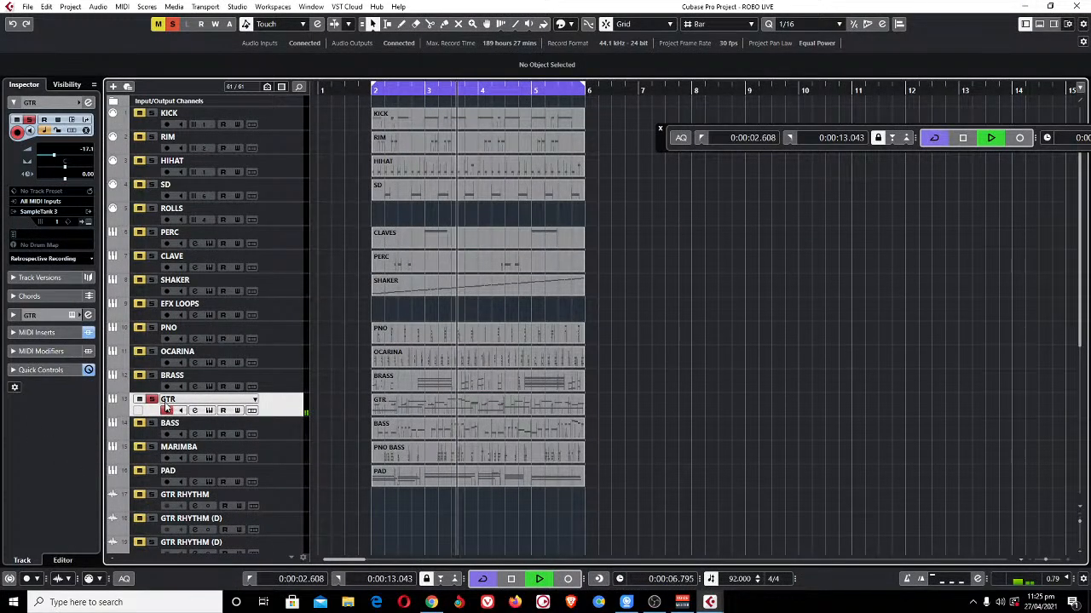
Solo the BASS track in place of GTR, restart playback, and show the BASS channel settings.
{"action": "left_click", "coordinate": [152, 400]}
{"action": "left_click", "coordinate": [152, 424]}
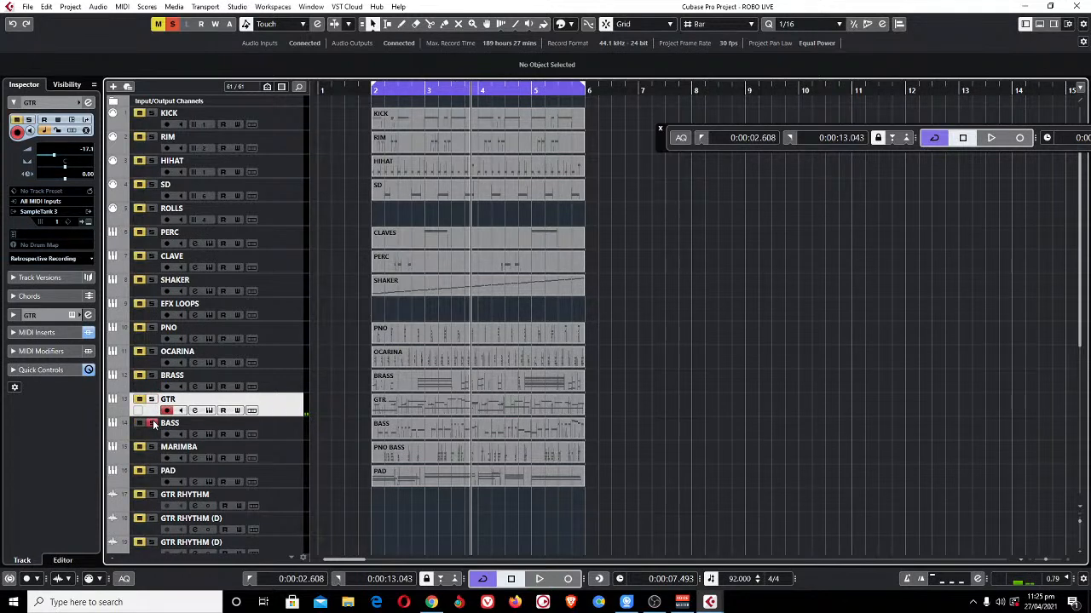
{"action": "key", "text": "space"}
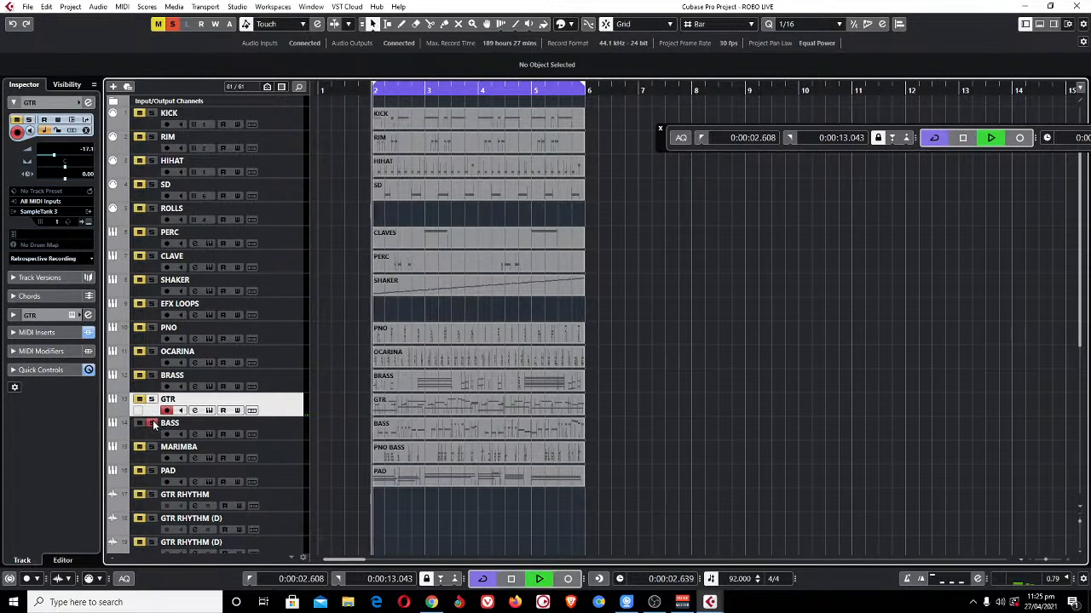
{"action": "left_click", "coordinate": [294, 433]}
{"action": "left_click", "coordinate": [195, 435]}
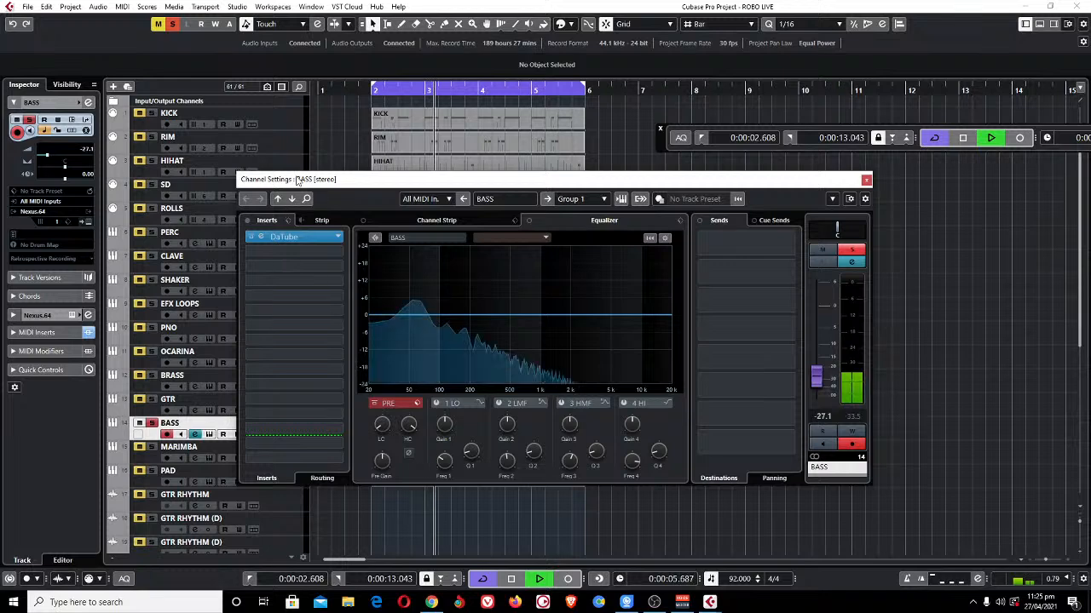
Compare the BASS sound with its DaTube insert bypassed, switched off and active, viewing the plug-in's controls.
{"action": "left_click", "coordinate": [251, 236]}
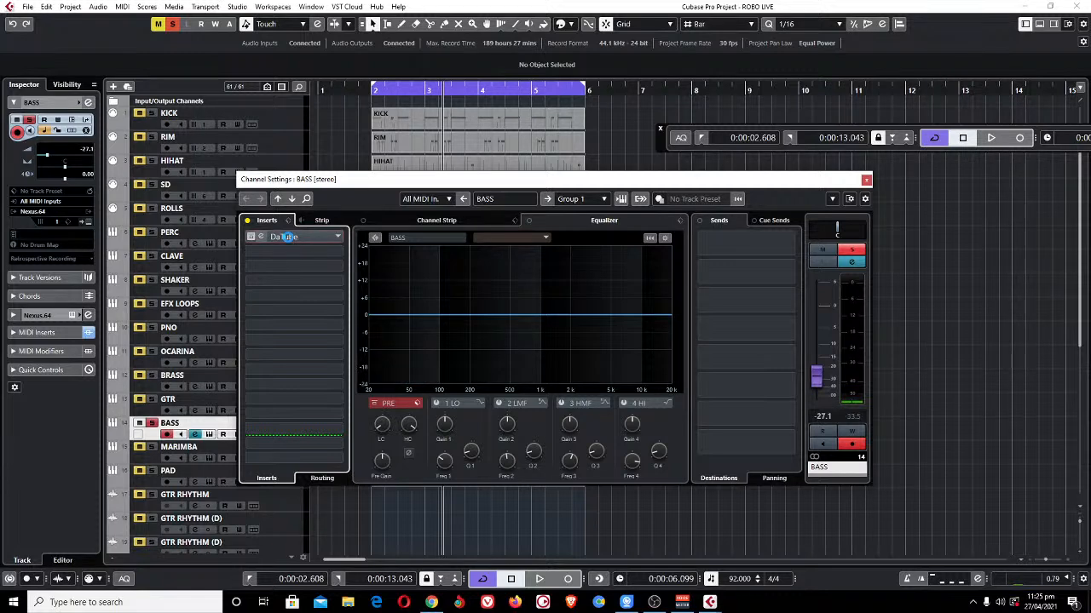
{"action": "left_click", "coordinate": [284, 237]}
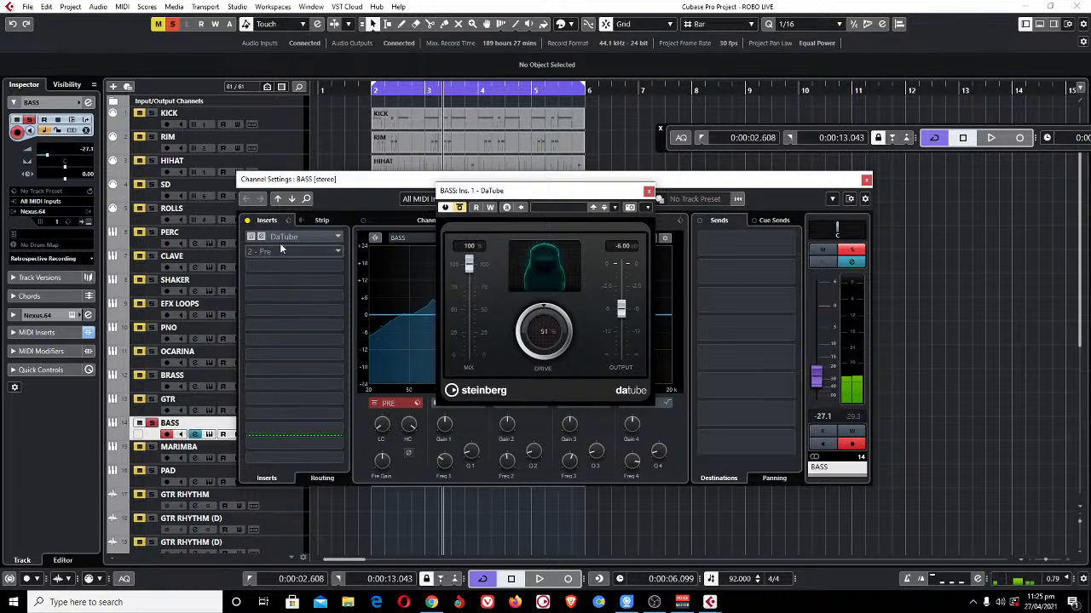
{"action": "left_click", "coordinate": [458, 208]}
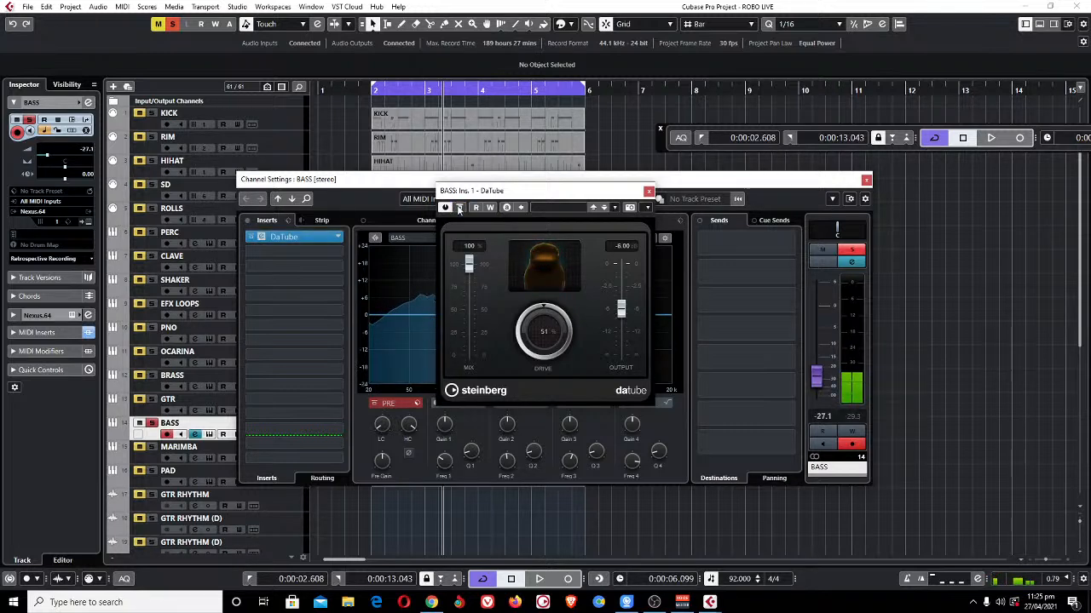
{"action": "left_click", "coordinate": [446, 208]}
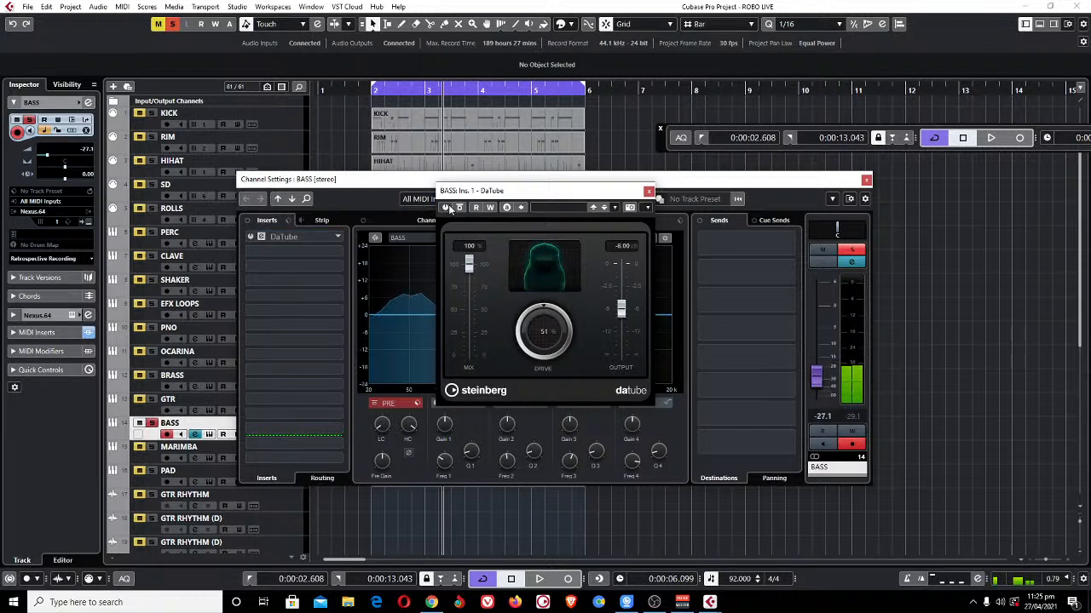
{"action": "left_click", "coordinate": [444, 208]}
Try the DaTube drive at 65%, settle it at 52%, and close the plug-in and BASS channel settings.
{"action": "left_click_drag", "start_coordinate": [561, 320], "coordinate": [533, 306]}
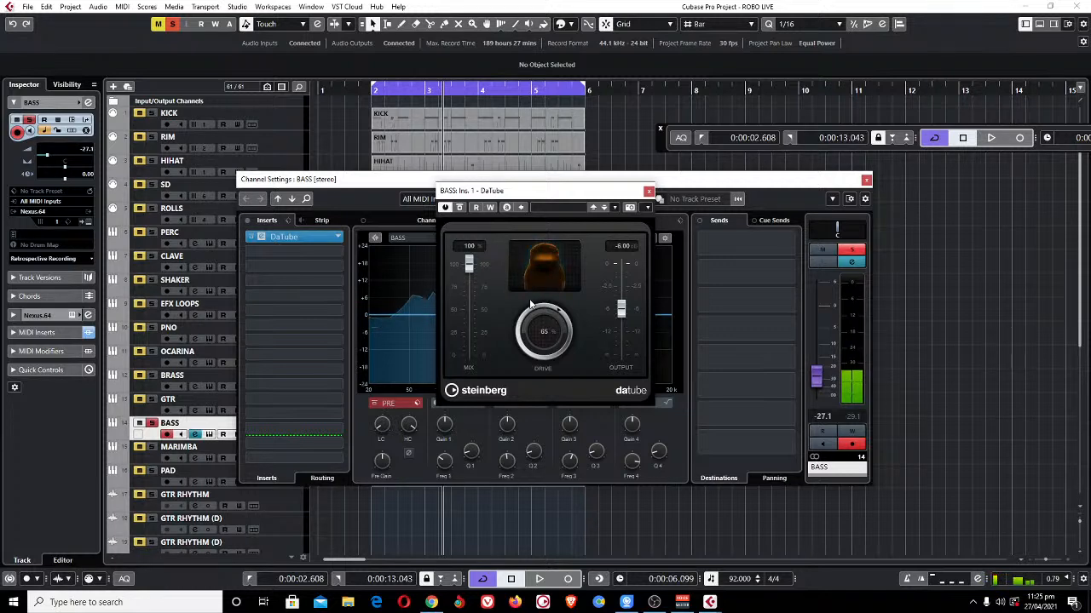
{"action": "left_click_drag", "start_coordinate": [552, 318], "coordinate": [536, 323]}
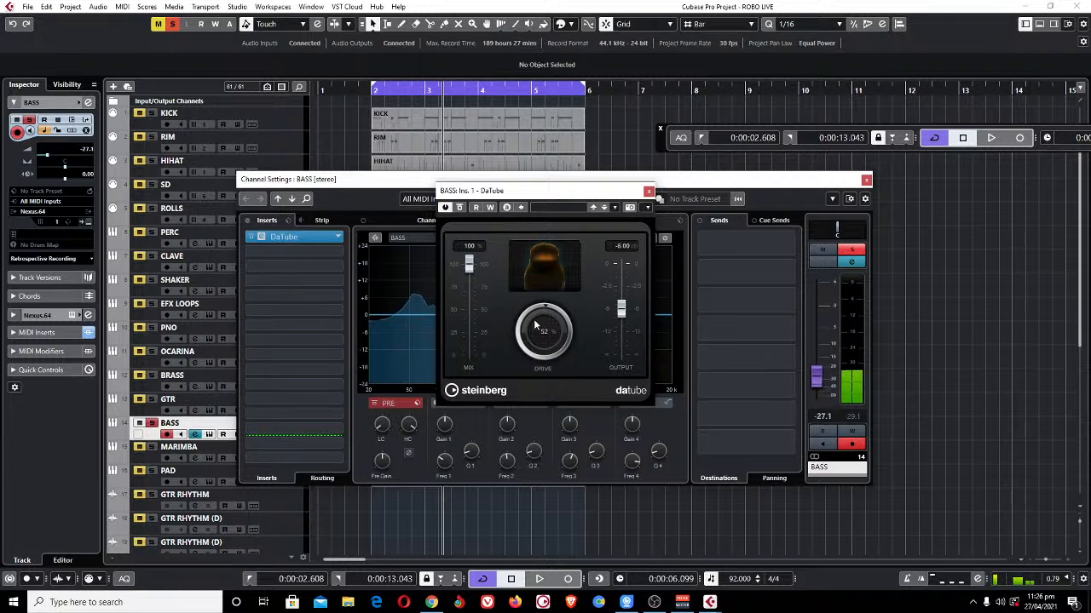
{"action": "left_click", "coordinate": [648, 191]}
{"action": "left_click", "coordinate": [865, 180]}
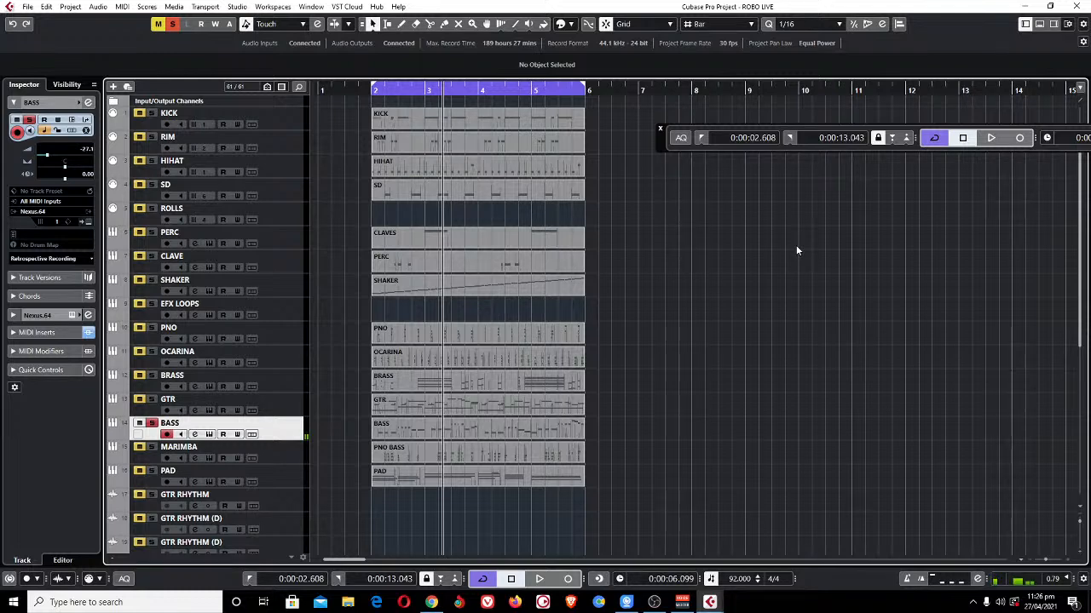
Play the loop from its start and raise the BASS track volume to -16.1 dB.
{"action": "key", "text": "KP_1"}
{"action": "key", "text": "space"}
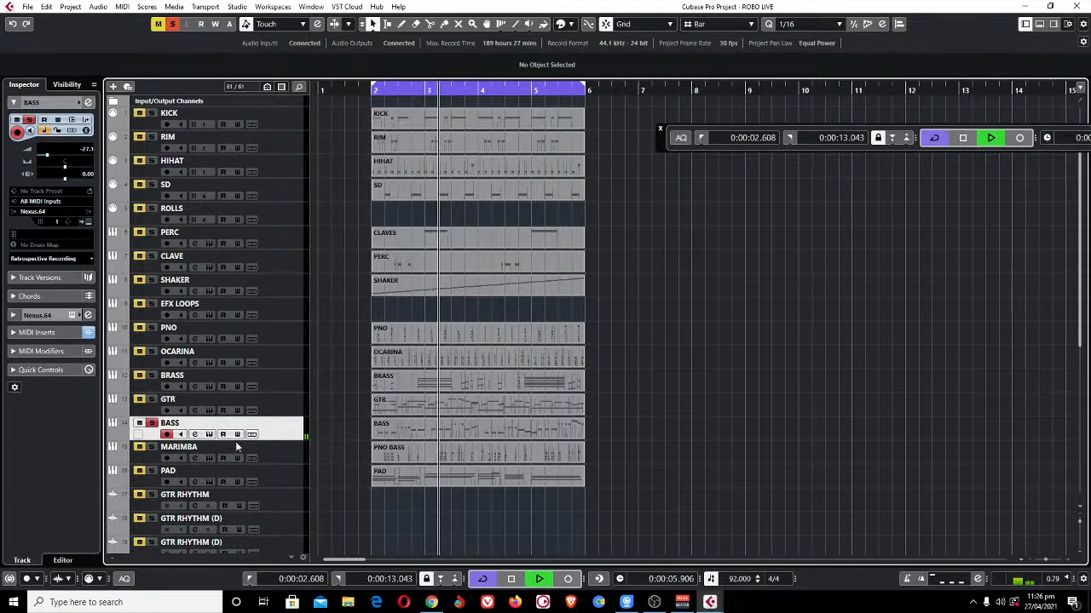
{"action": "scroll", "coordinate": [66, 146], "scroll_direction": "up", "scroll_amount": 4}
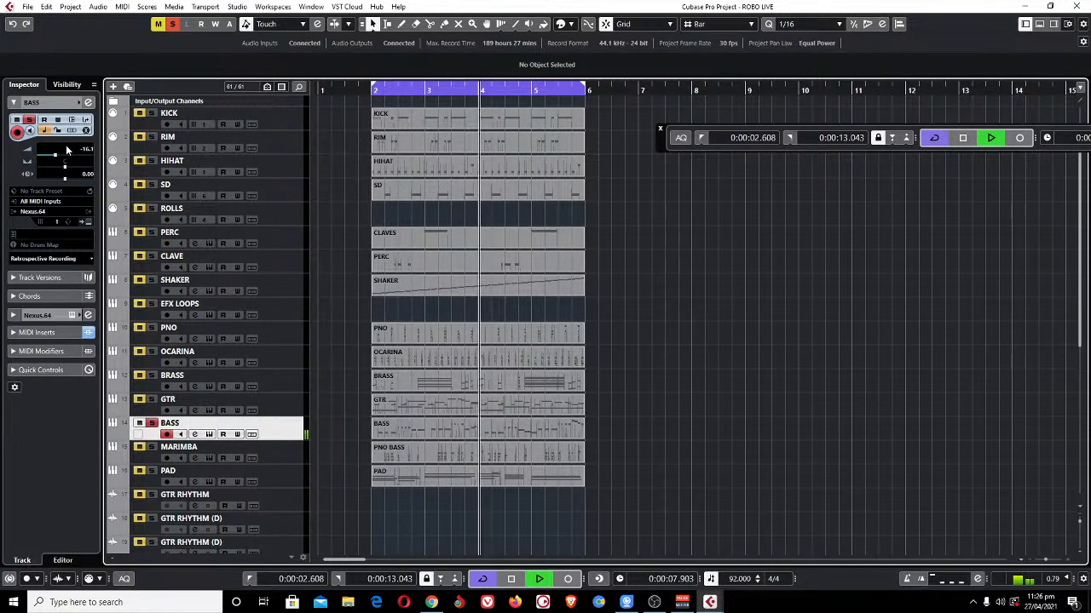
In the BASS channel settings, compare the sound with the DaTube insert active and bypassed, leaving it bypassed.
{"action": "left_click", "coordinate": [195, 434]}
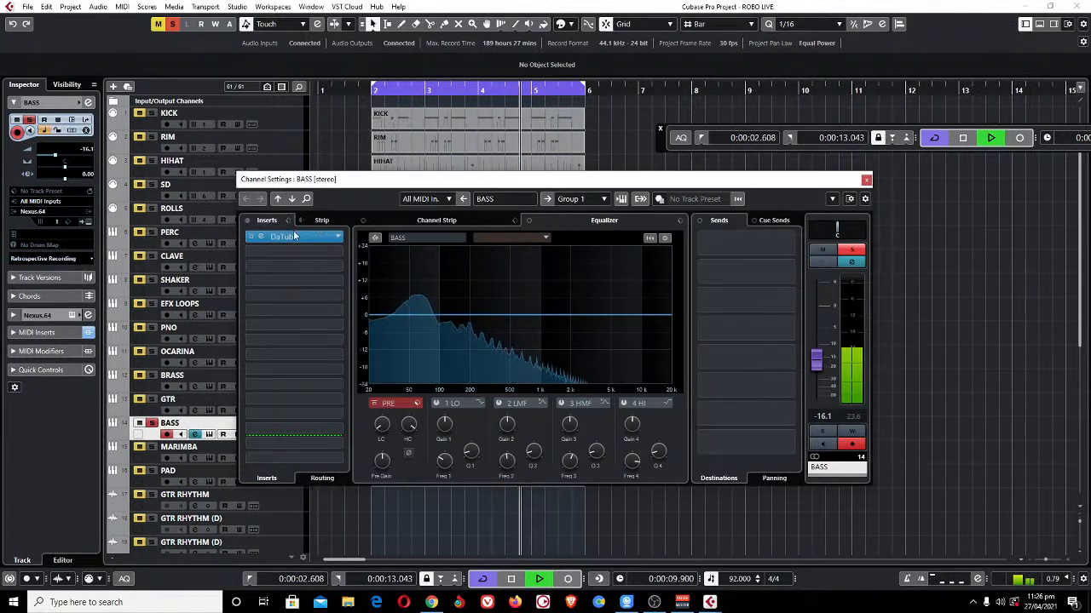
{"action": "left_click", "coordinate": [251, 238]}
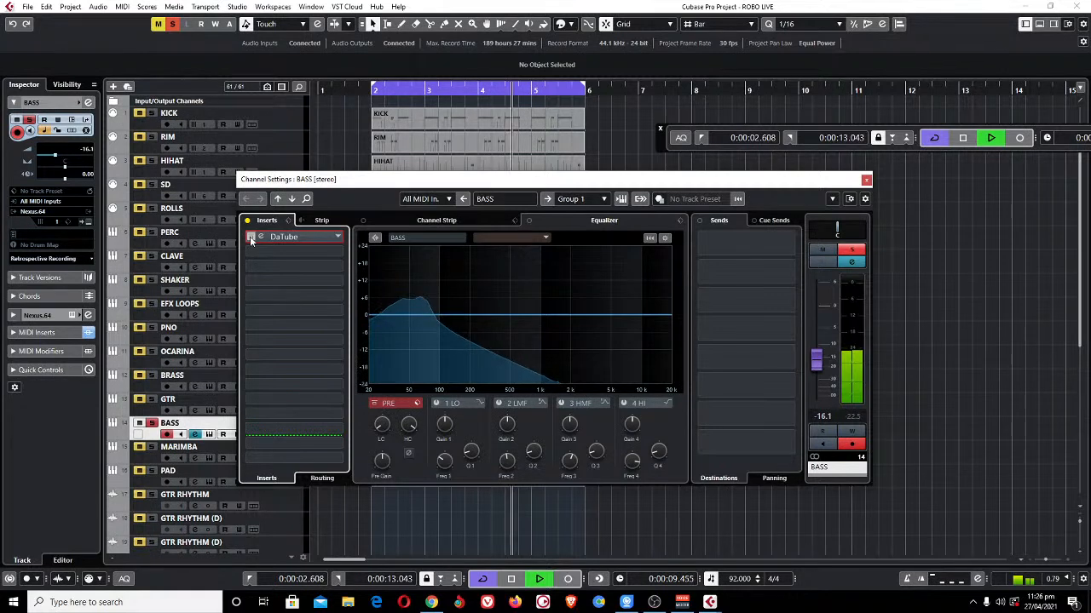
{"action": "left_click", "coordinate": [250, 237]}
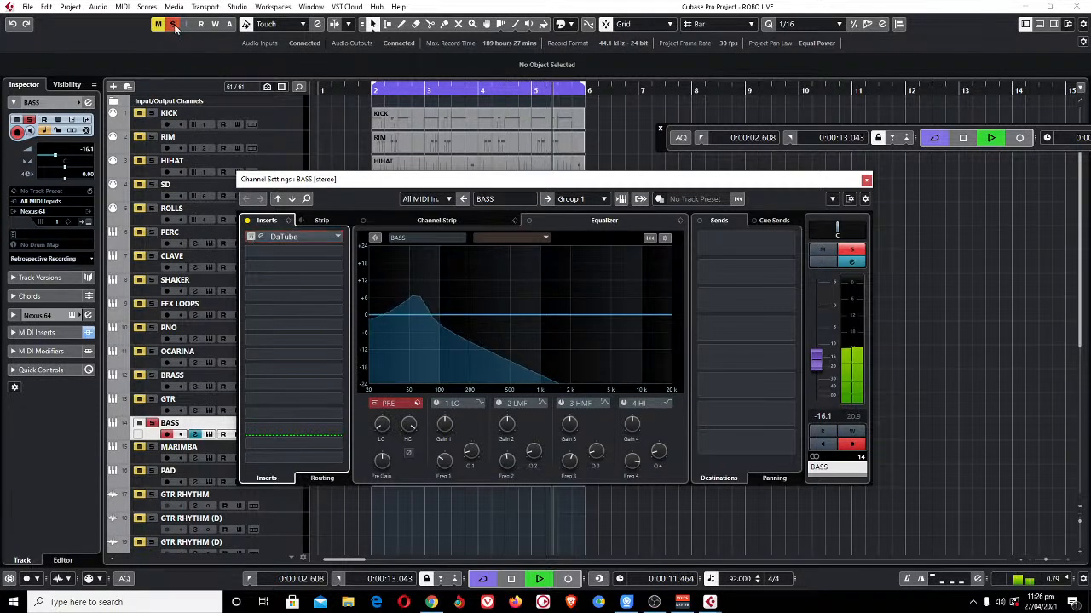
Deactivate all solos, try the BASS volume at -24.3 dB in the full mix, and mute the RIM track.
{"action": "left_click", "coordinate": [173, 24]}
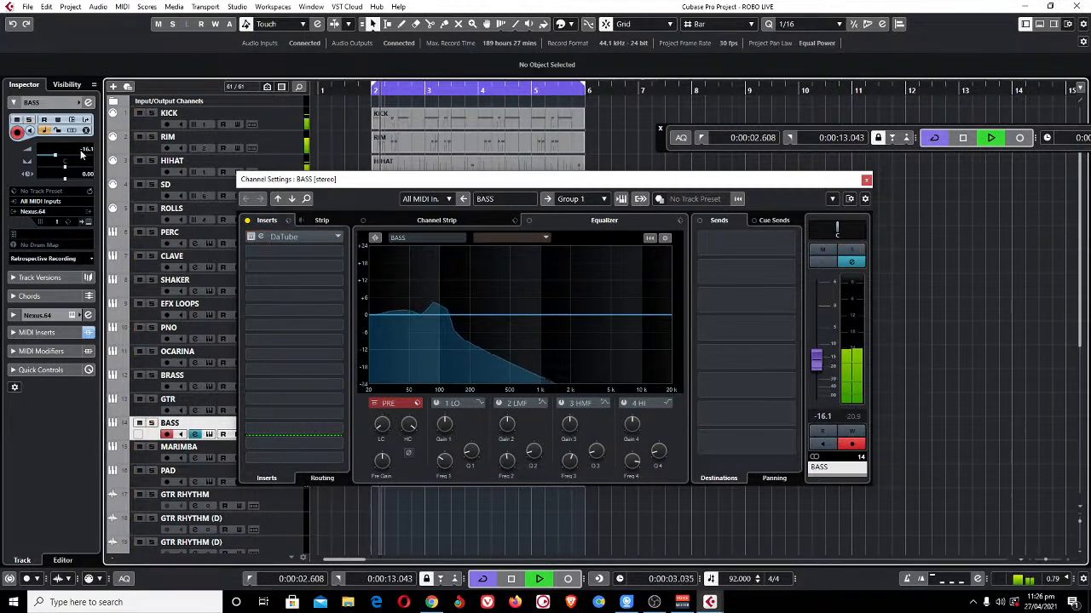
{"action": "scroll", "coordinate": [80, 147], "scroll_direction": "down", "scroll_amount": 8}
{"action": "scroll", "coordinate": [80, 150], "scroll_direction": "down", "scroll_amount": 1}
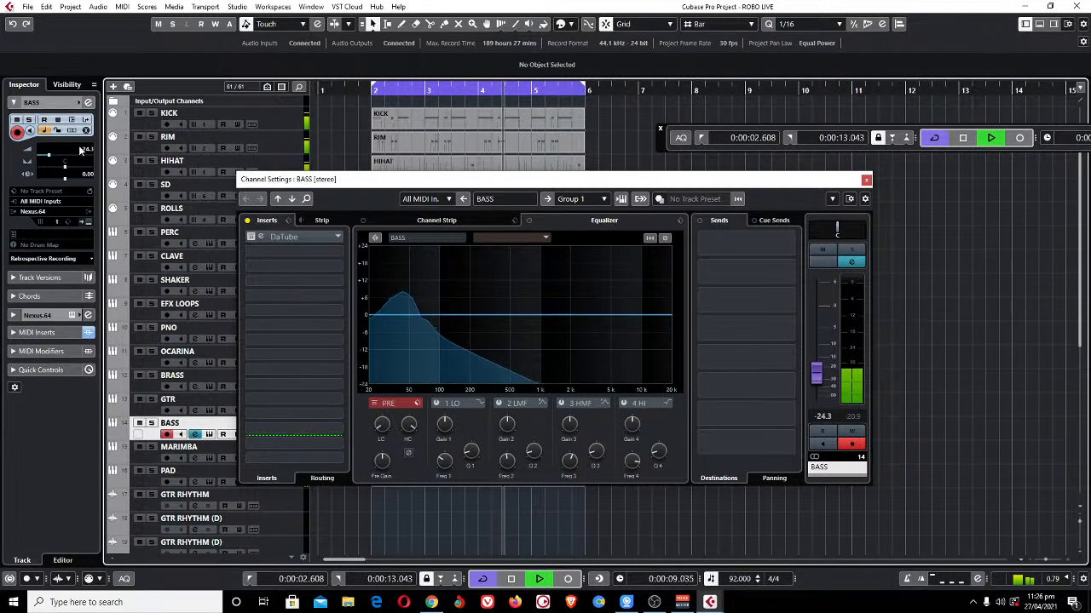
{"action": "left_click", "coordinate": [139, 137]}
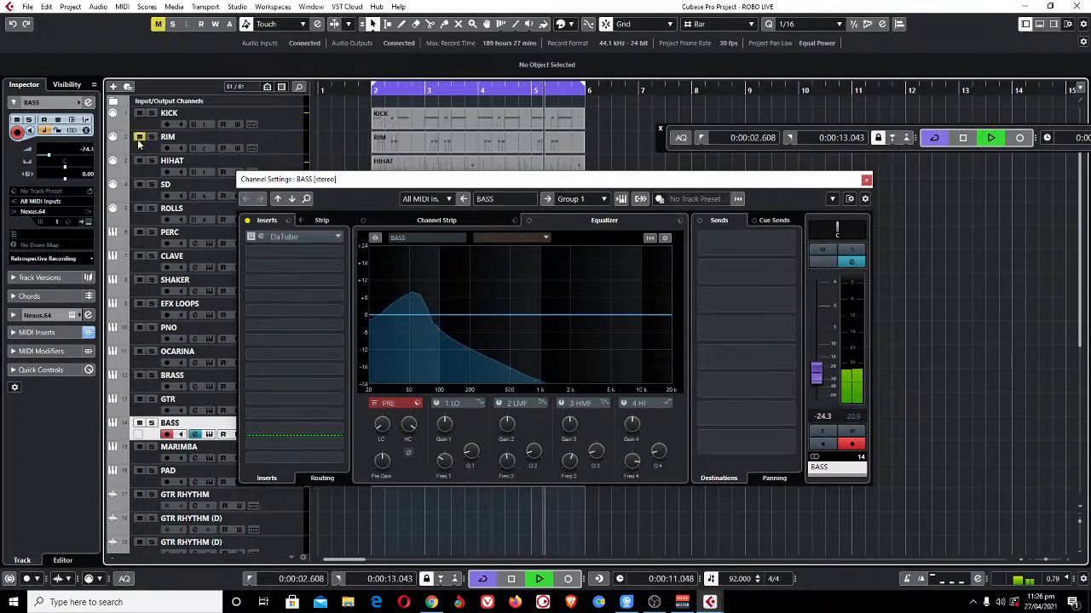
With the BASS volume back at -16.1 dB, compare the DaTube insert bypassed and active in the mix, leaving it active.
{"action": "key", "text": "space"}
{"action": "left_click", "coordinate": [250, 236]}
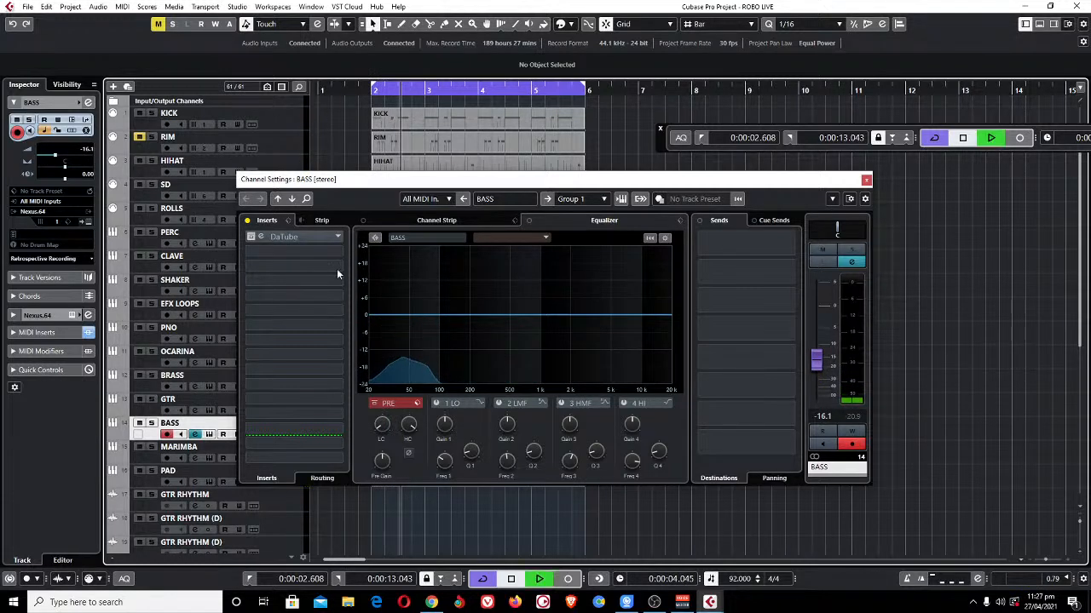
{"action": "key", "text": "space"}
{"action": "left_click", "coordinate": [250, 236]}
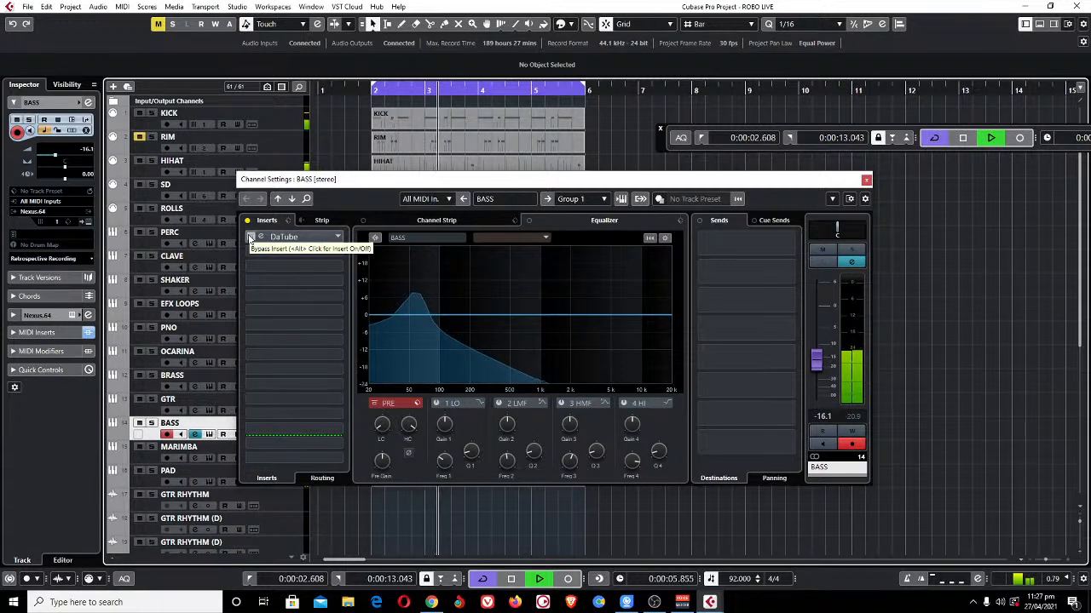
{"action": "left_click", "coordinate": [249, 238]}
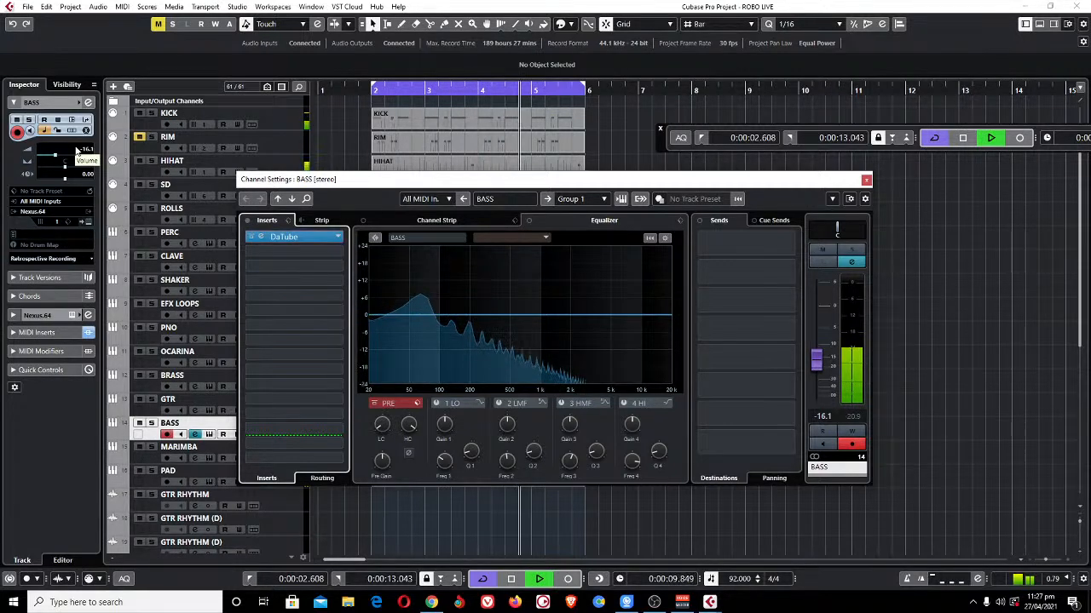
Lower the BASS volume to -19.7 dB and compare the mix with DaTube bypassed and active, leaving it active.
{"action": "scroll", "coordinate": [75, 151], "scroll_direction": "down", "scroll_amount": 3}
{"action": "scroll", "coordinate": [76, 151], "scroll_direction": "down", "scroll_amount": 1}
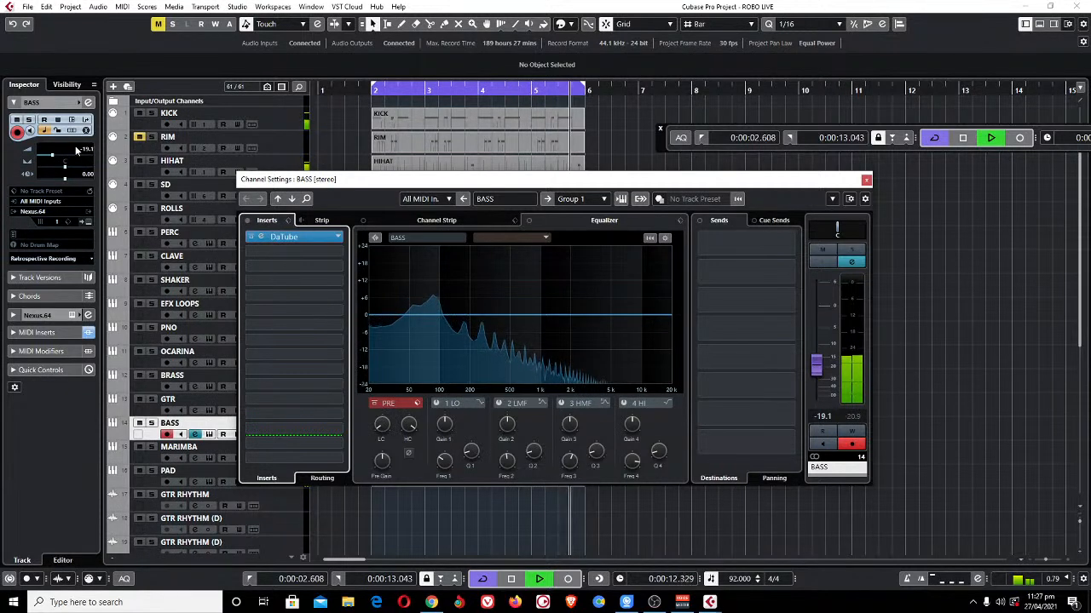
{"action": "left_click", "coordinate": [249, 238]}
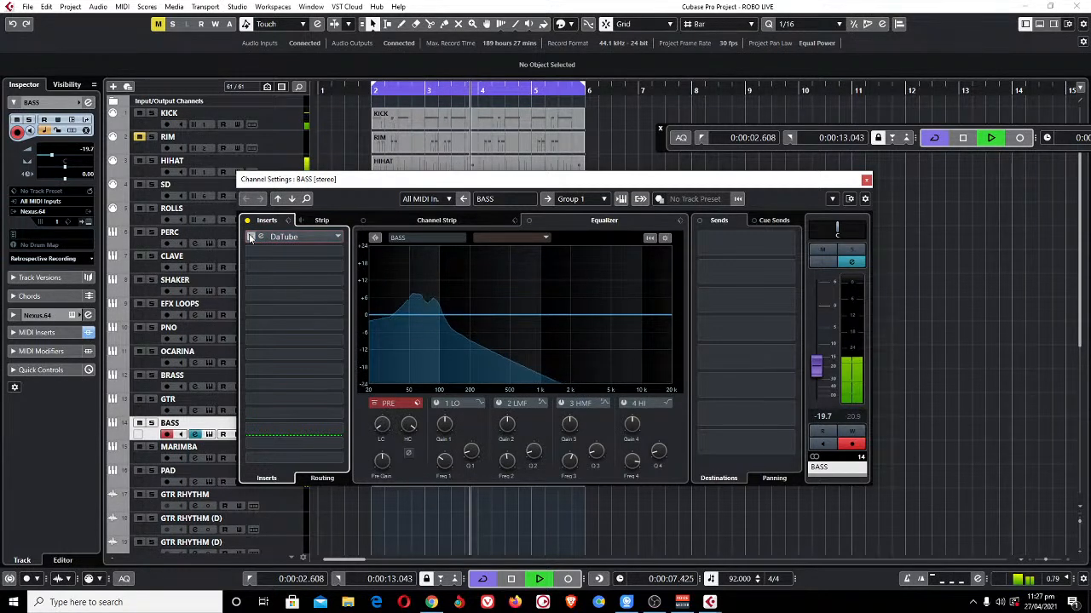
{"action": "left_click", "coordinate": [249, 237]}
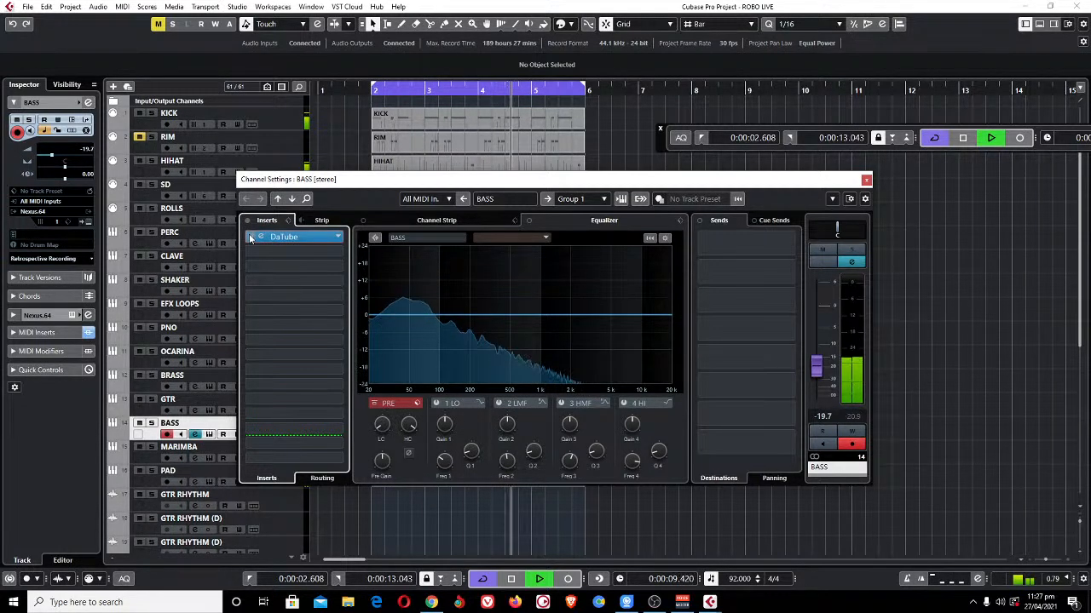
Lower the BASS track volume to -21.1 dB and close its channel settings.
{"action": "scroll", "coordinate": [80, 148], "scroll_direction": "down", "scroll_amount": 2}
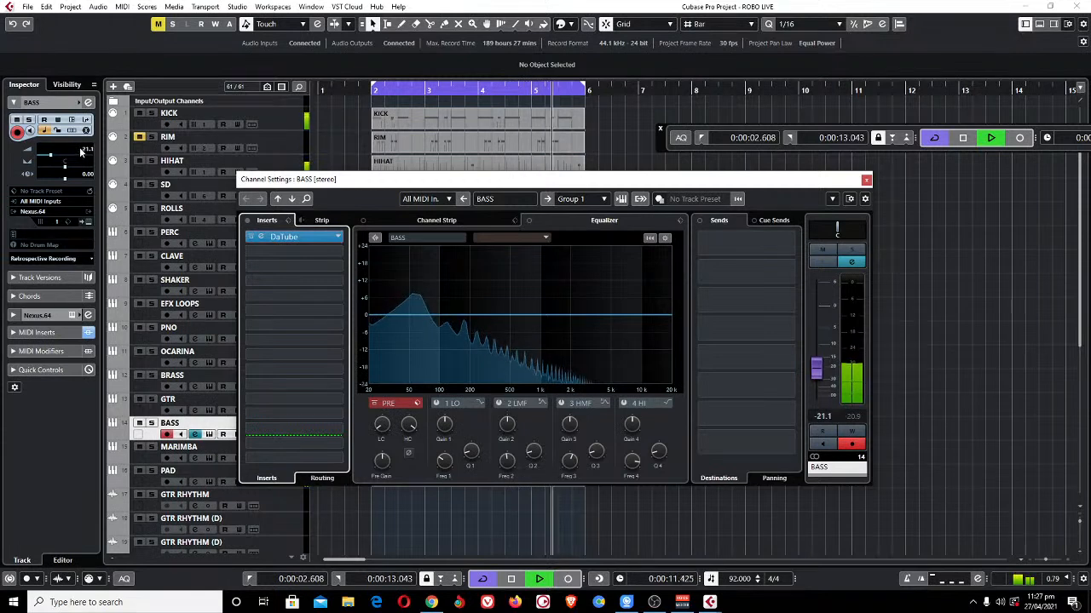
{"action": "scroll", "coordinate": [81, 149], "scroll_direction": "up", "scroll_amount": 1}
{"action": "scroll", "coordinate": [82, 151], "scroll_direction": "down", "scroll_amount": 1}
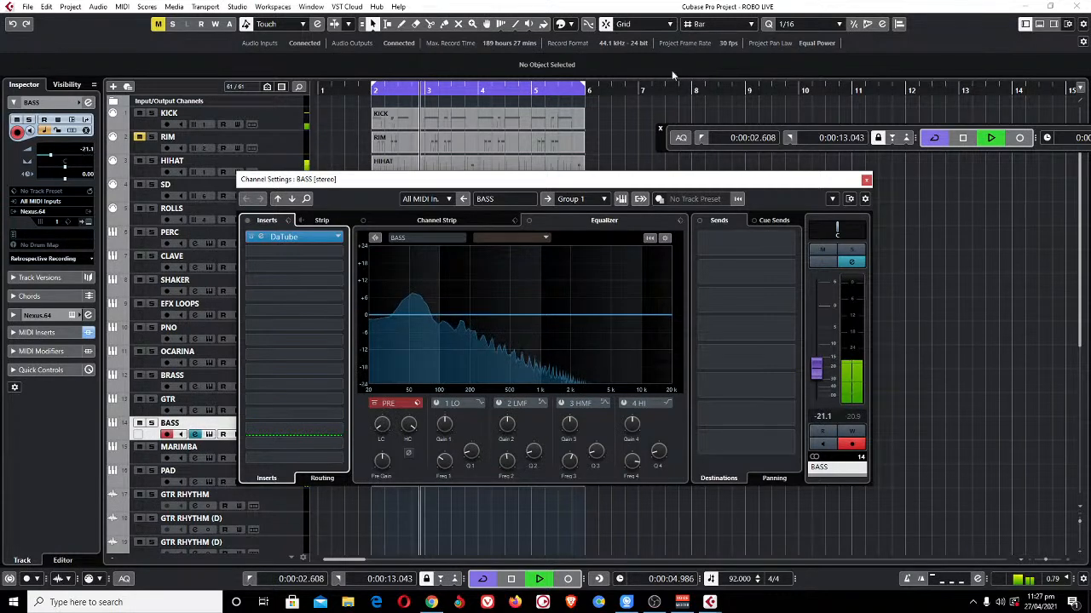
{"action": "left_click", "coordinate": [865, 179]}
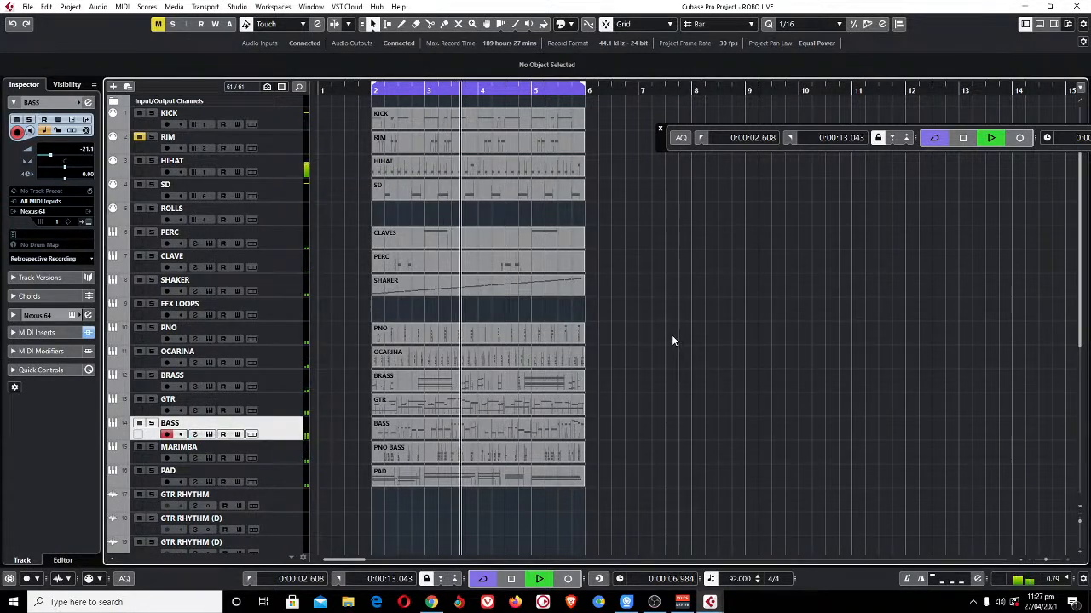
Turn off cycle playback for the looped section and stop the transport.
{"action": "key", "text": "g"}
{"action": "left_click_drag", "start_coordinate": [1079, 523], "coordinate": [1079, 520]}
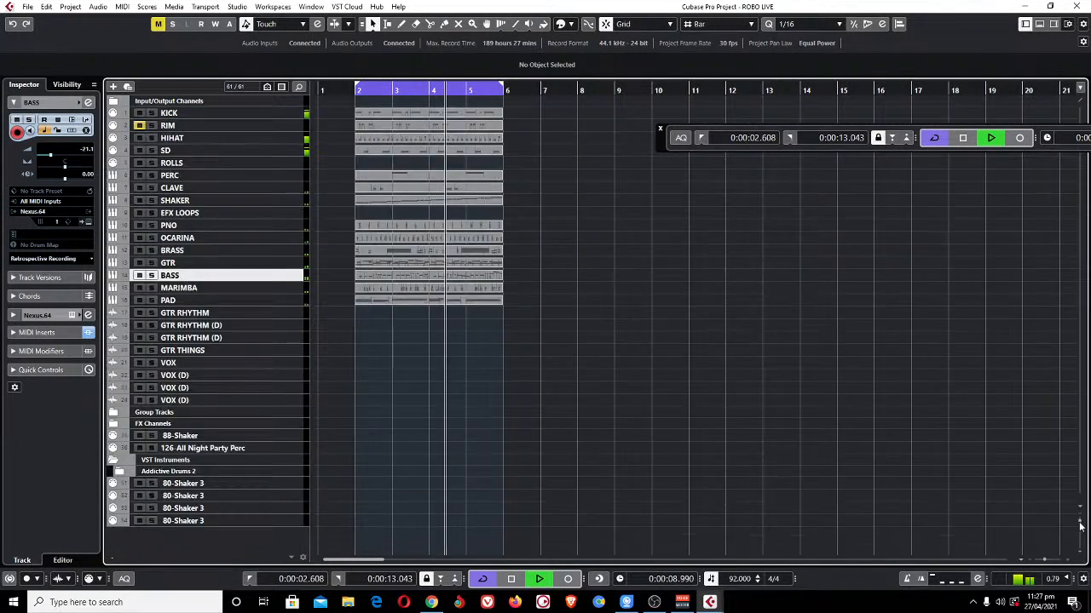
{"action": "key", "text": "g"}
{"action": "key", "text": "g"}
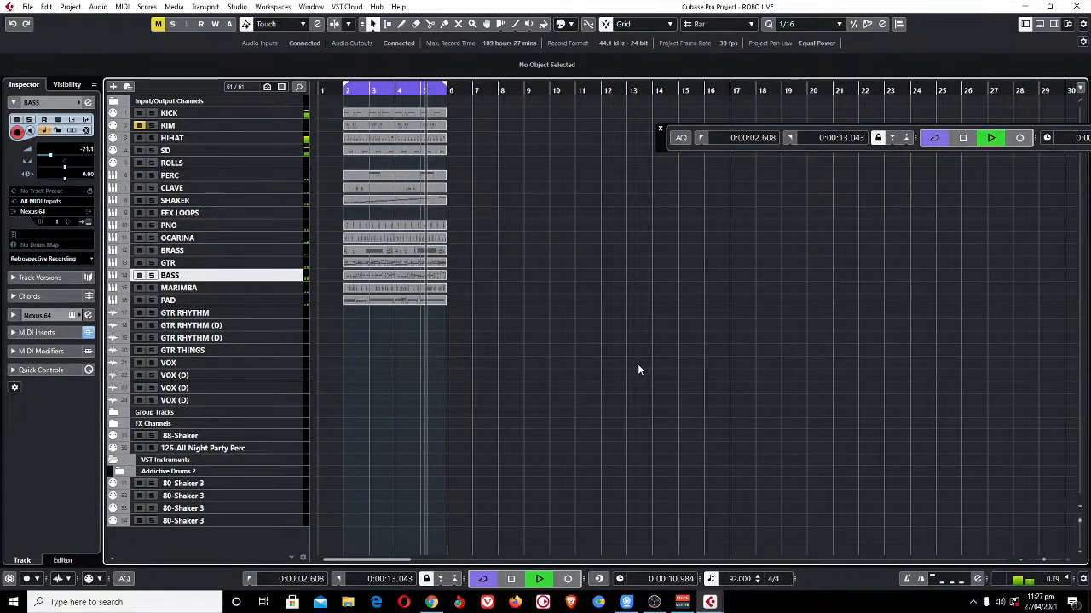
{"action": "key", "text": "KP_Divide"}
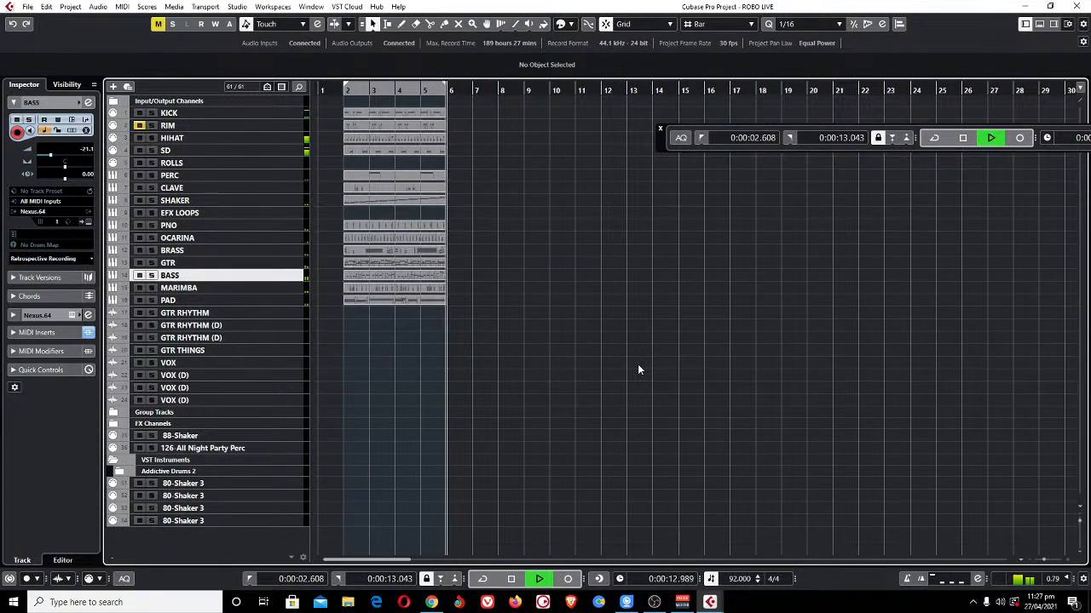
{"action": "key", "text": "space"}
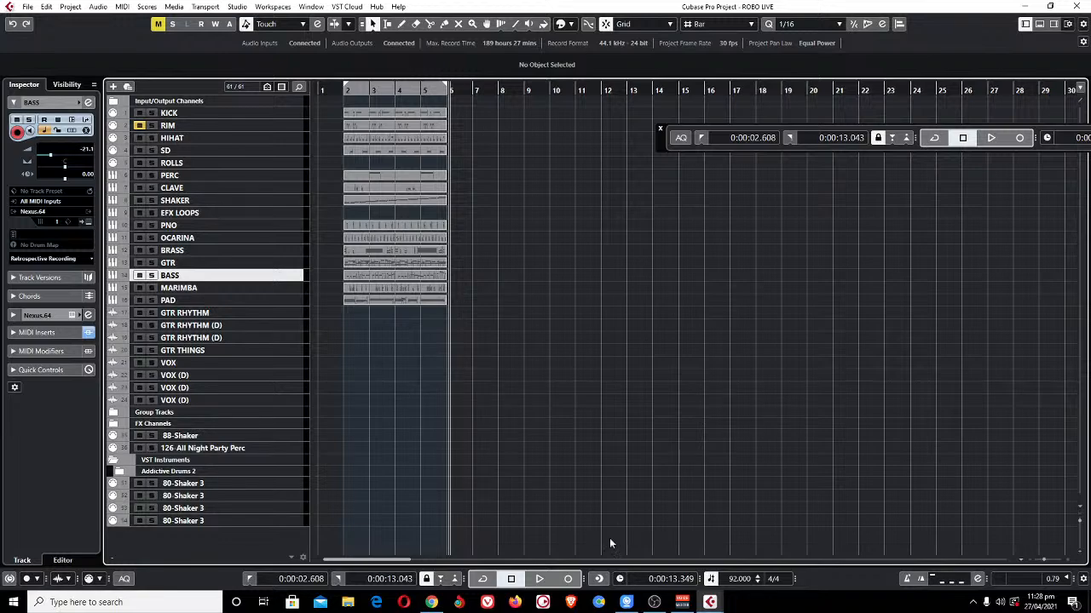
Switch to YouTube Studio in Chrome and end the Sawnd Factory Studio Live Stream, confirming the stop.
{"action": "left_click", "coordinate": [431, 603]}
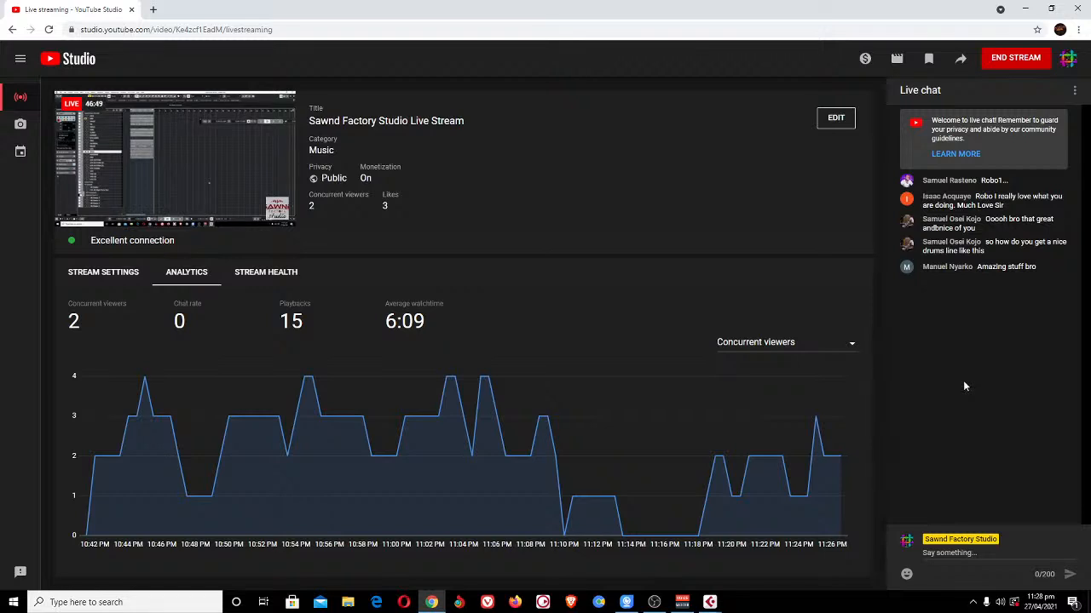
{"action": "left_click", "coordinate": [1013, 61]}
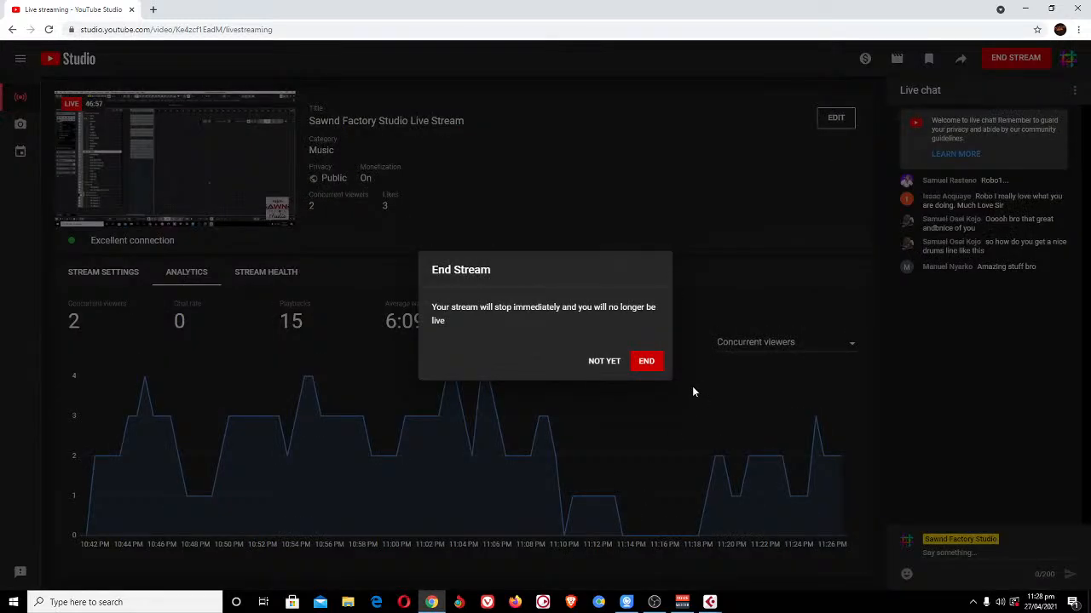
{"action": "left_click", "coordinate": [646, 363]}
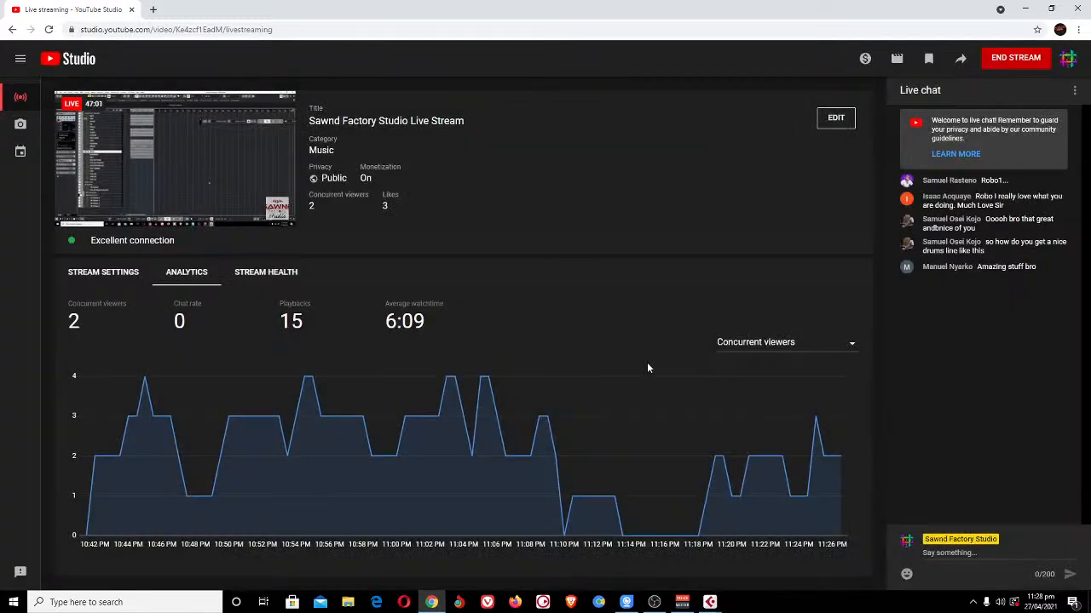